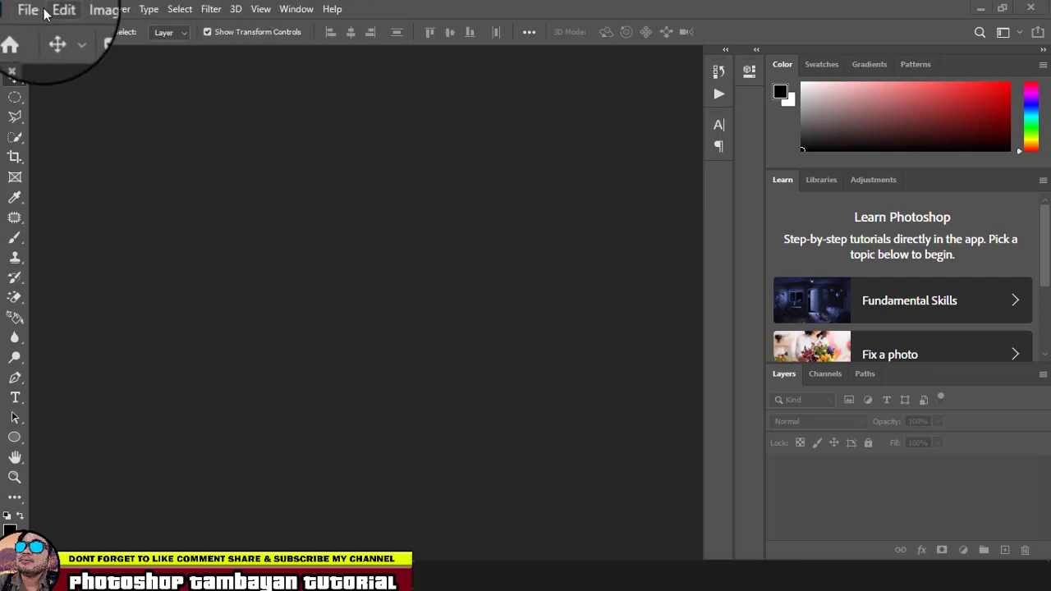
Create a 1980 × 1020 px document at 150 ppi with Black background contents.
left_click(42, 10)
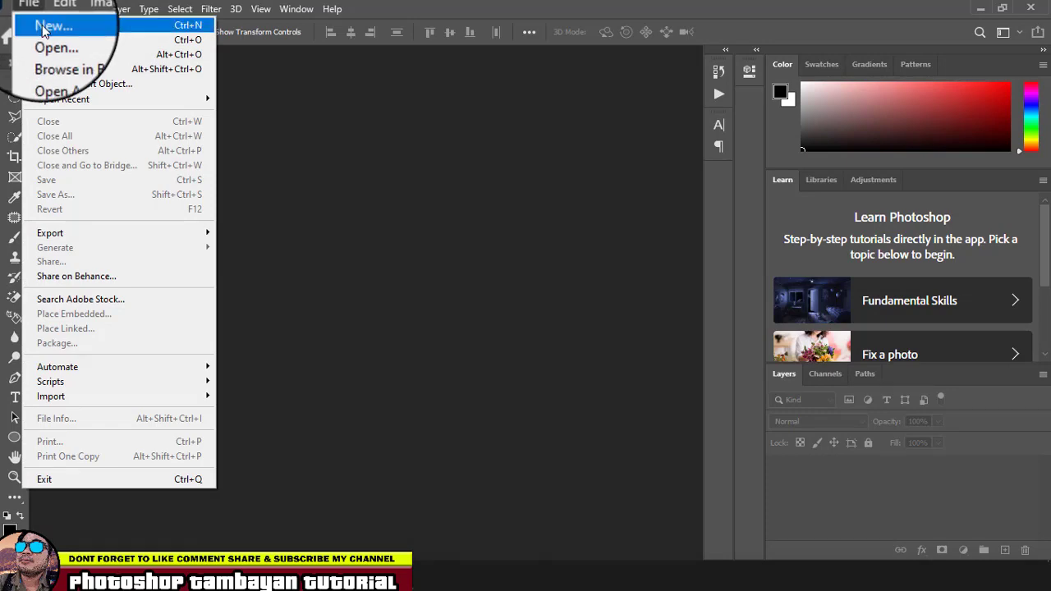
left_click(45, 30)
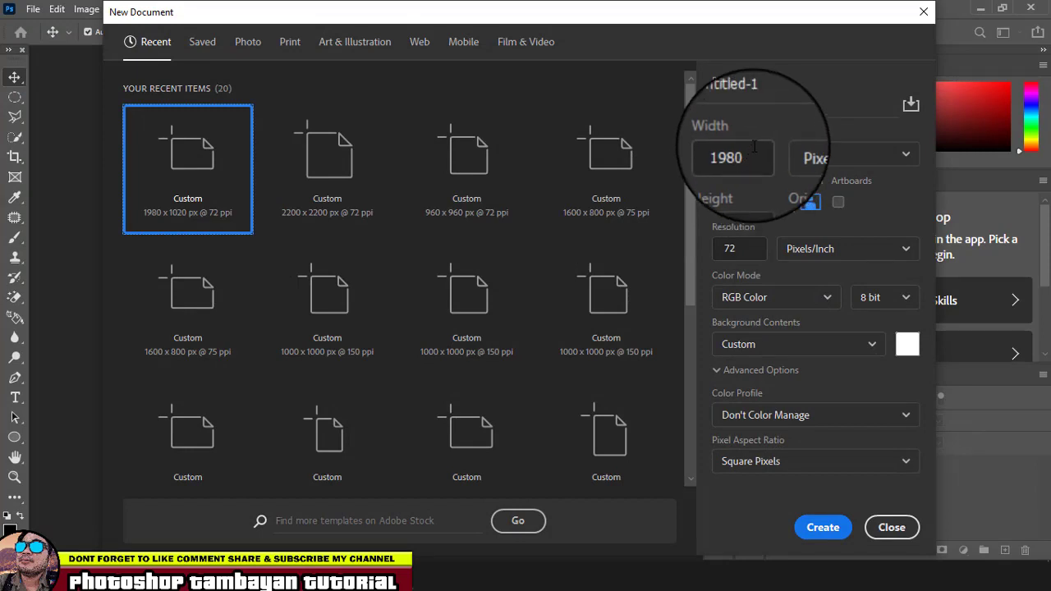
left_click_drag(759, 203, 725, 198)
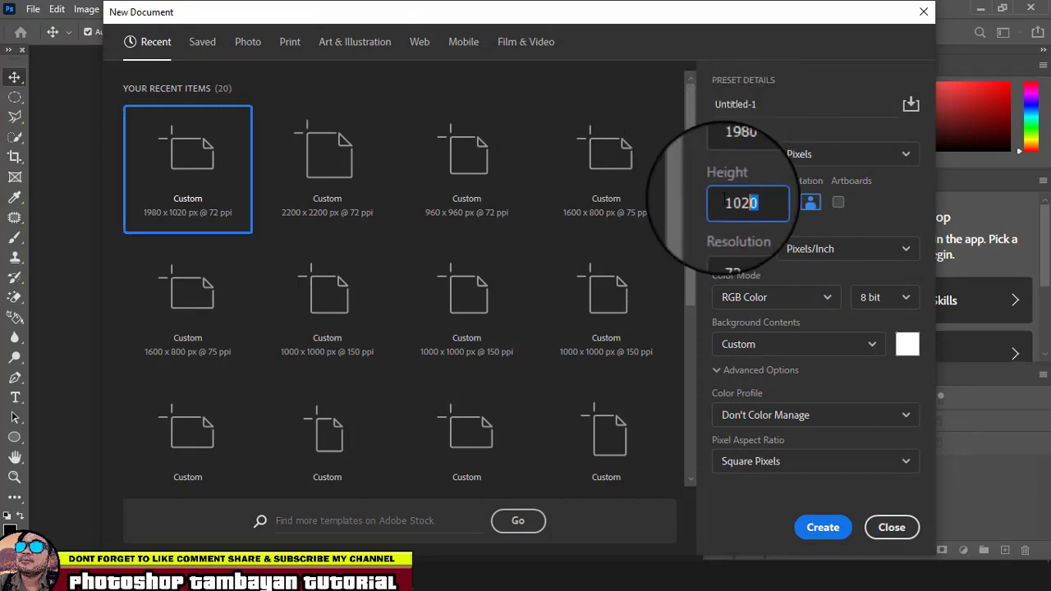
left_click_drag(752, 250, 712, 251)
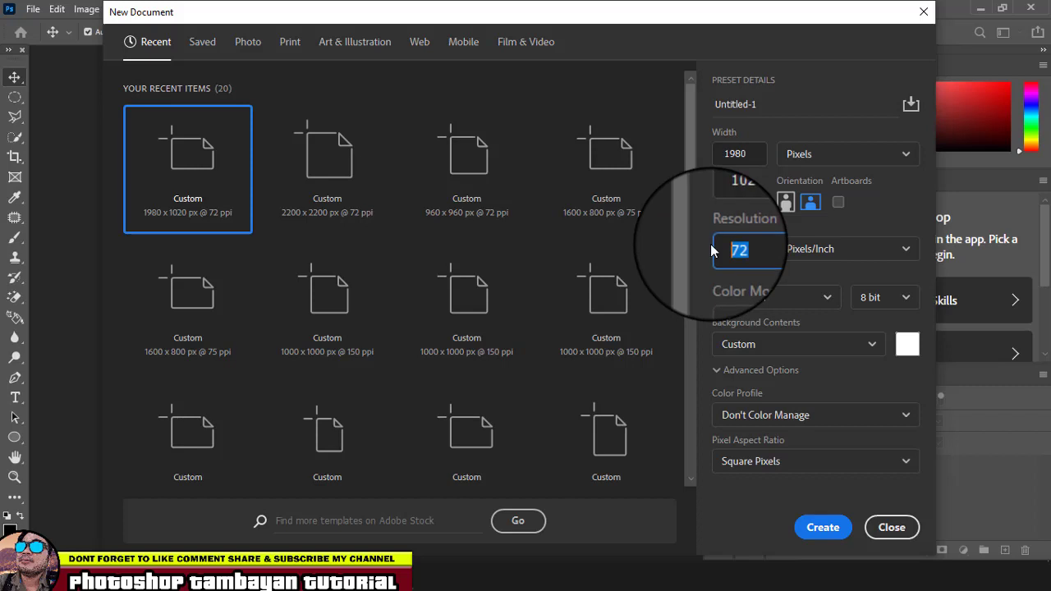
type("150")
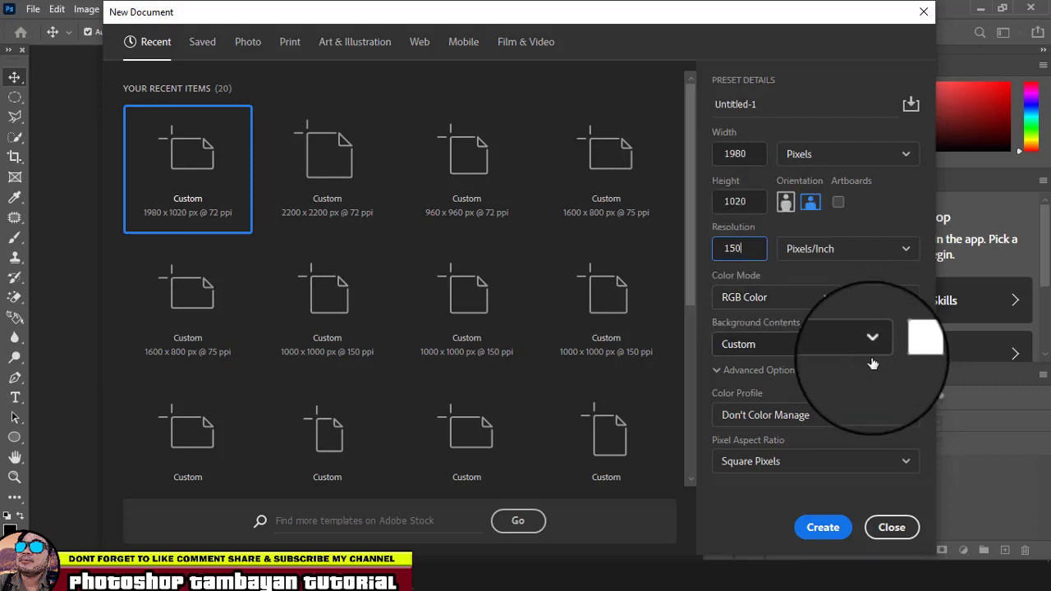
left_click(923, 342)
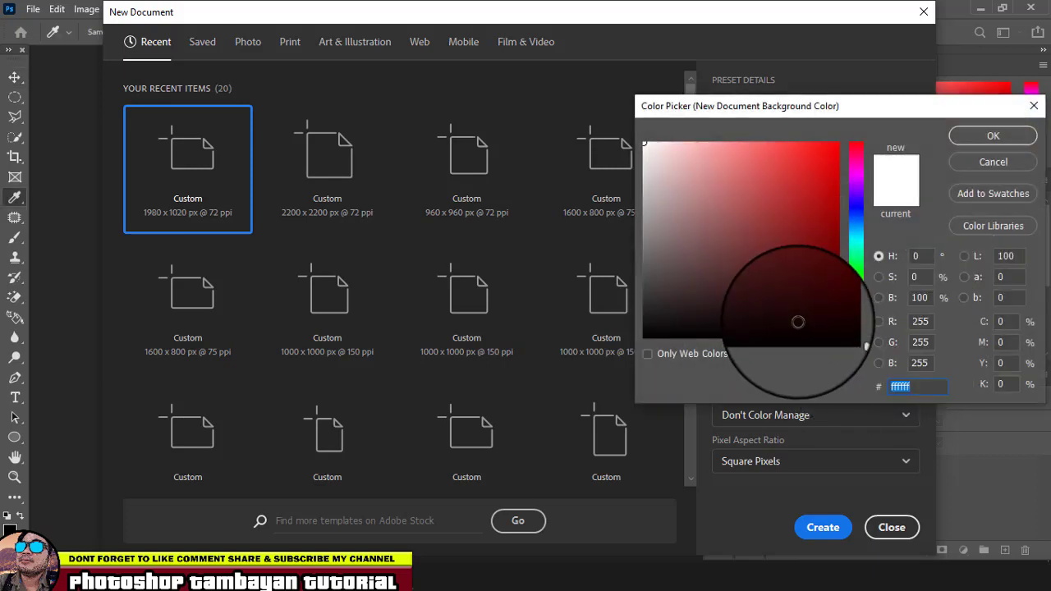
left_click_drag(799, 322, 616, 349)
left_click(985, 136)
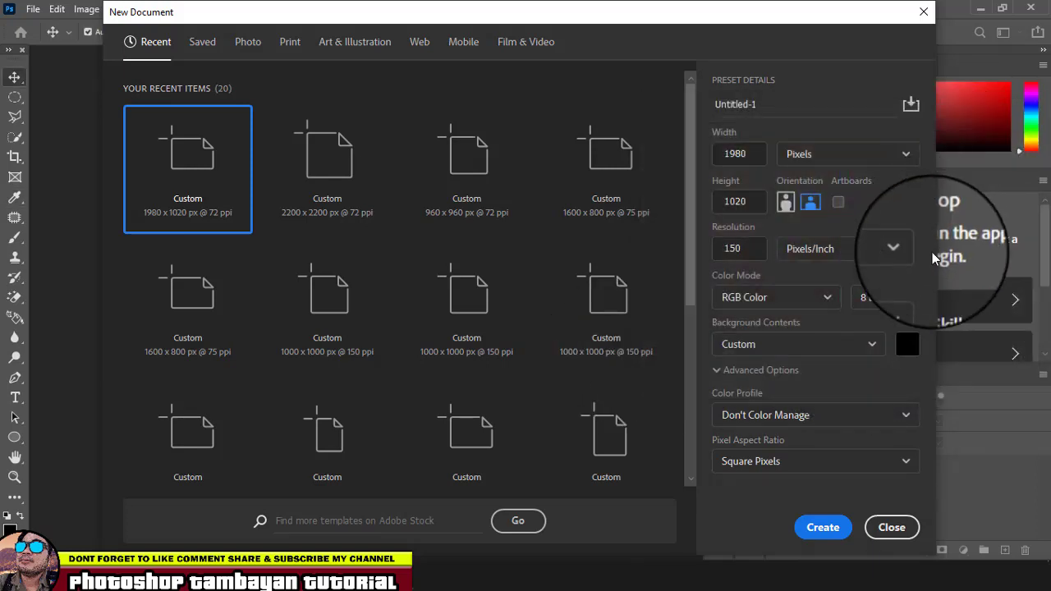
left_click(872, 346)
left_click(733, 399)
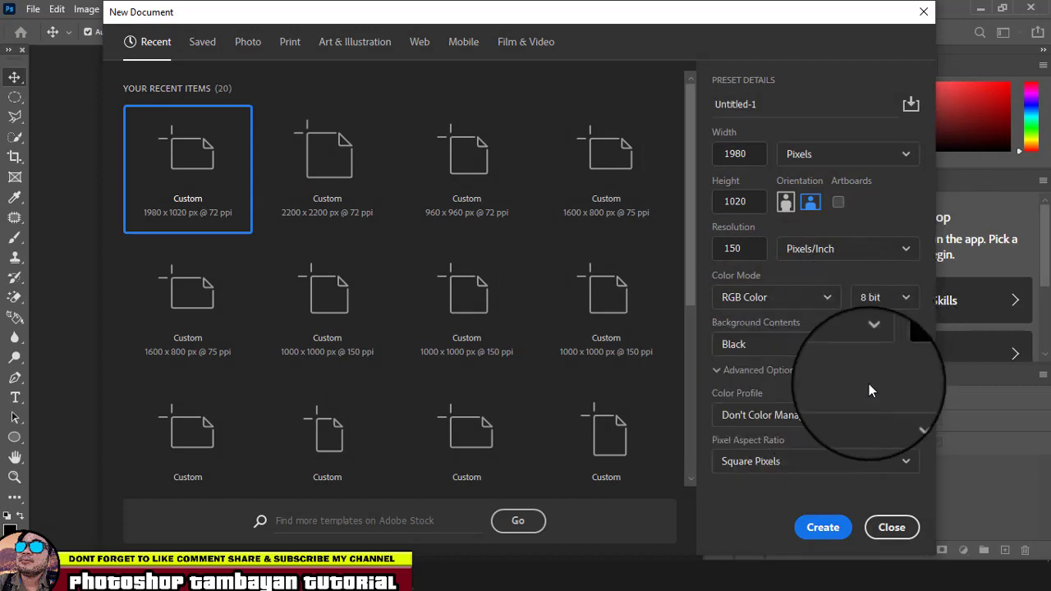
left_click(825, 534)
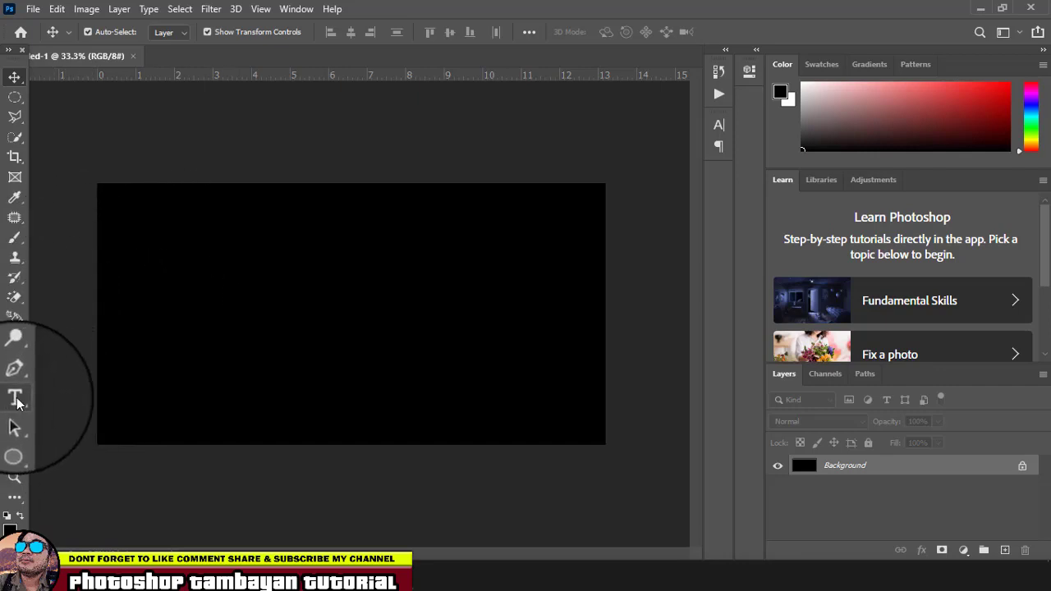
Set the type colour to white and type the word in a text box across the canvas.
left_click(16, 400)
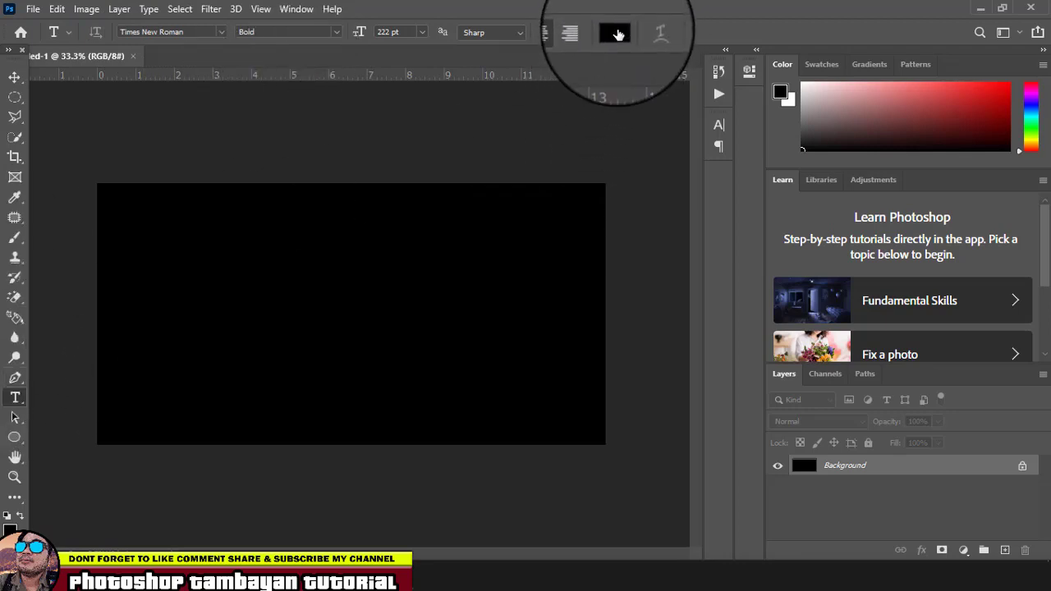
left_click(619, 35)
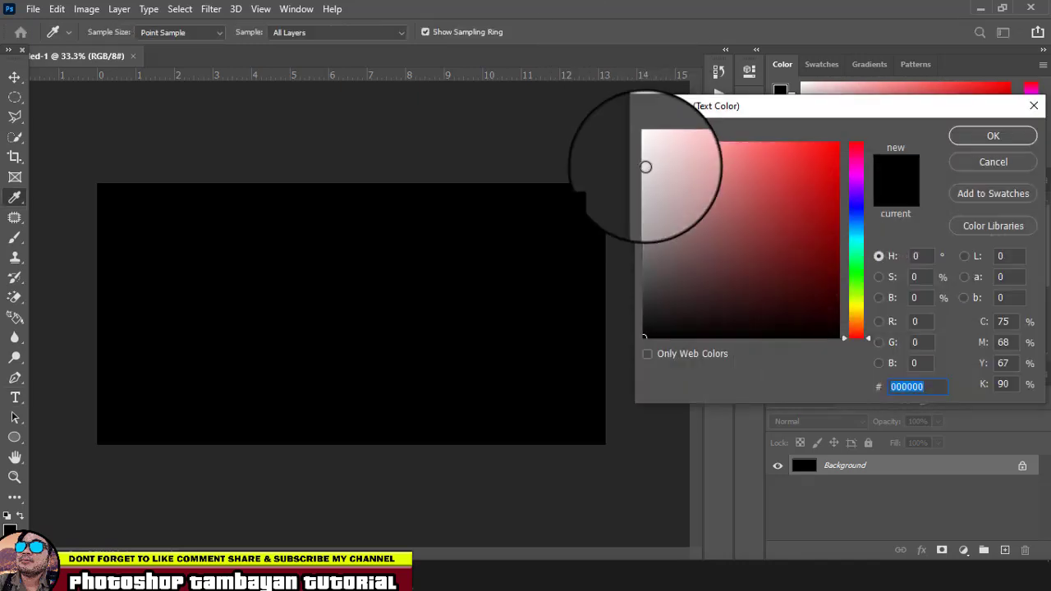
left_click_drag(657, 155, 603, 107)
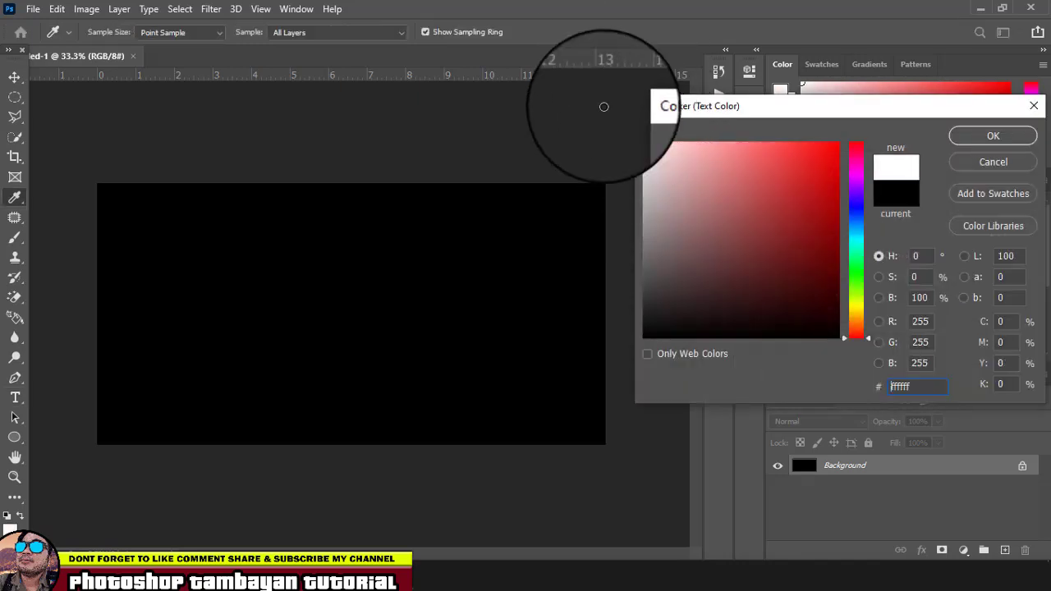
left_click(954, 136)
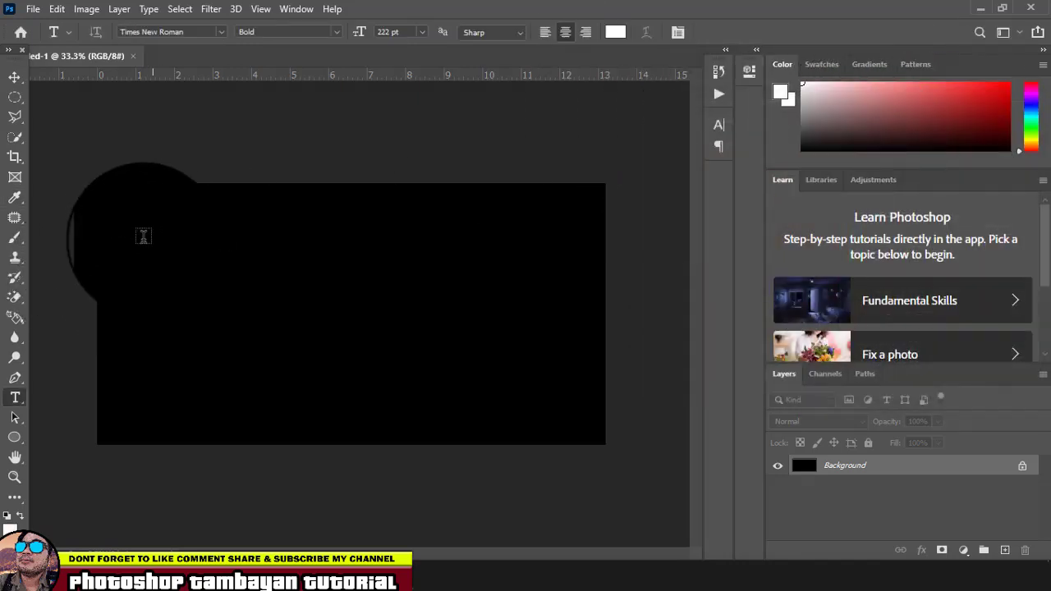
mouse_move(137, 239)
left_mouse_down()
mouse_move(542, 410)
mouse_move(564, 399)
left_mouse_up()
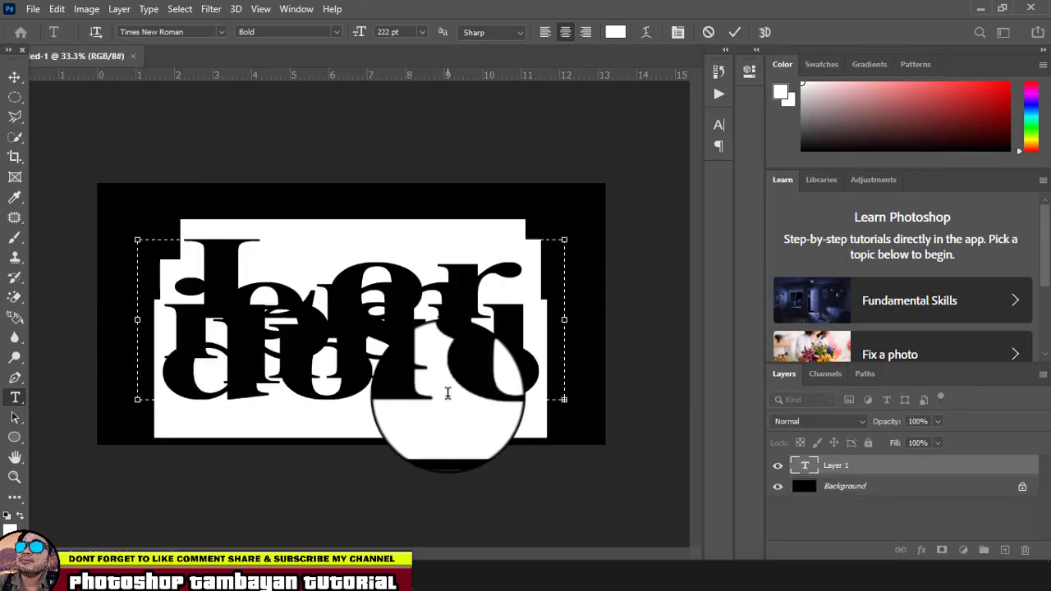
type("GP")
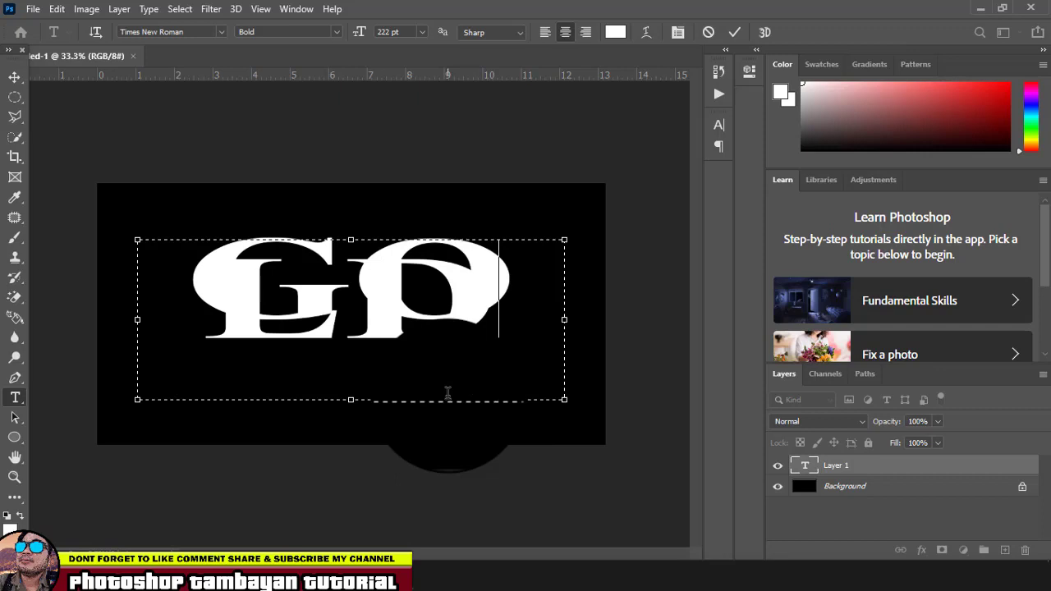
Size the GOLD text to 72 pt, fit its box, and scale it up across the canvas.
key("ctrl+a")
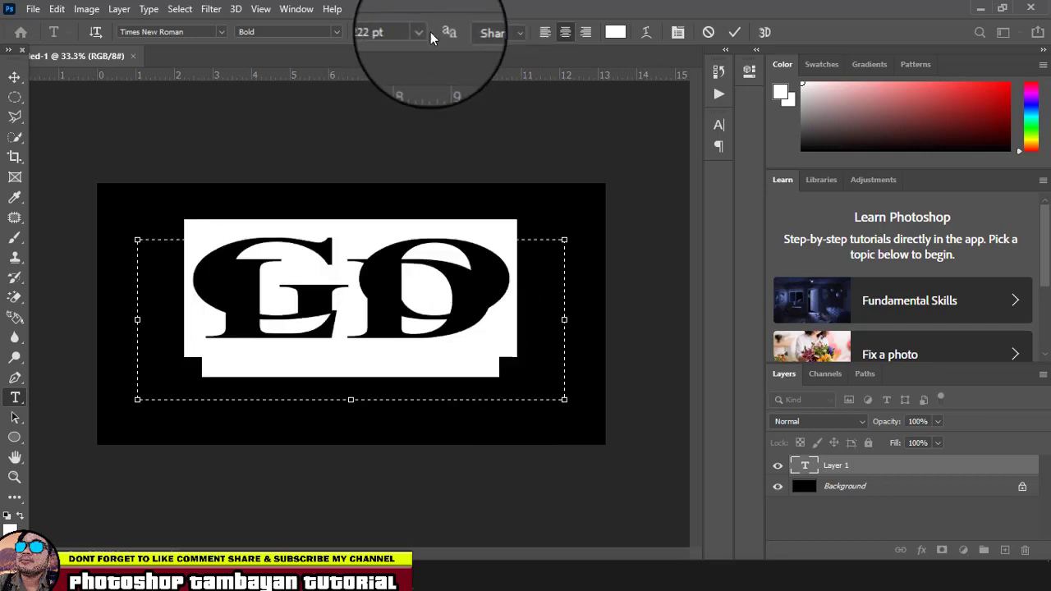
left_click(427, 31)
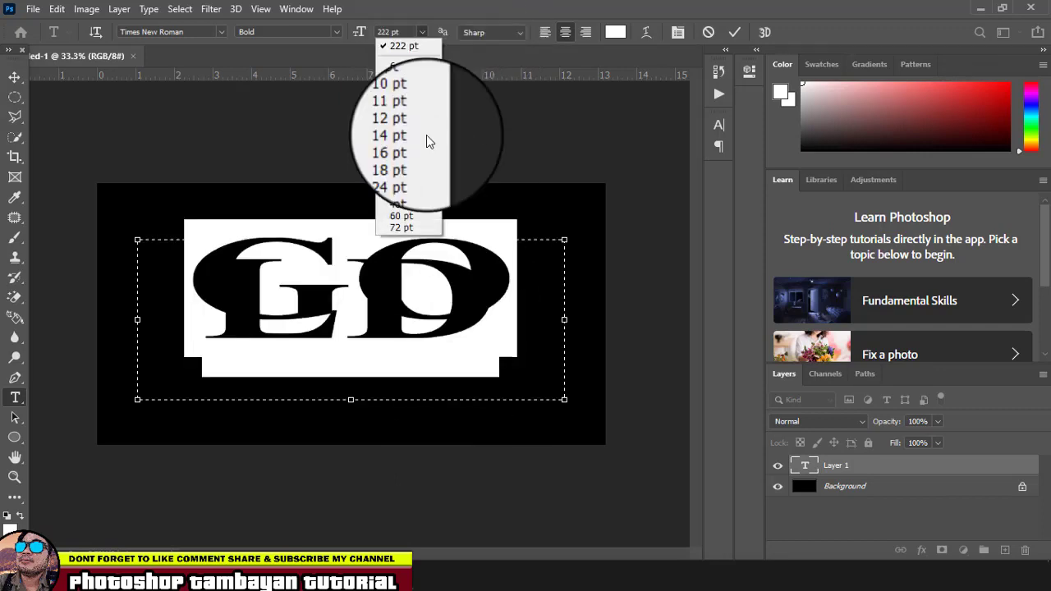
left_click(415, 226)
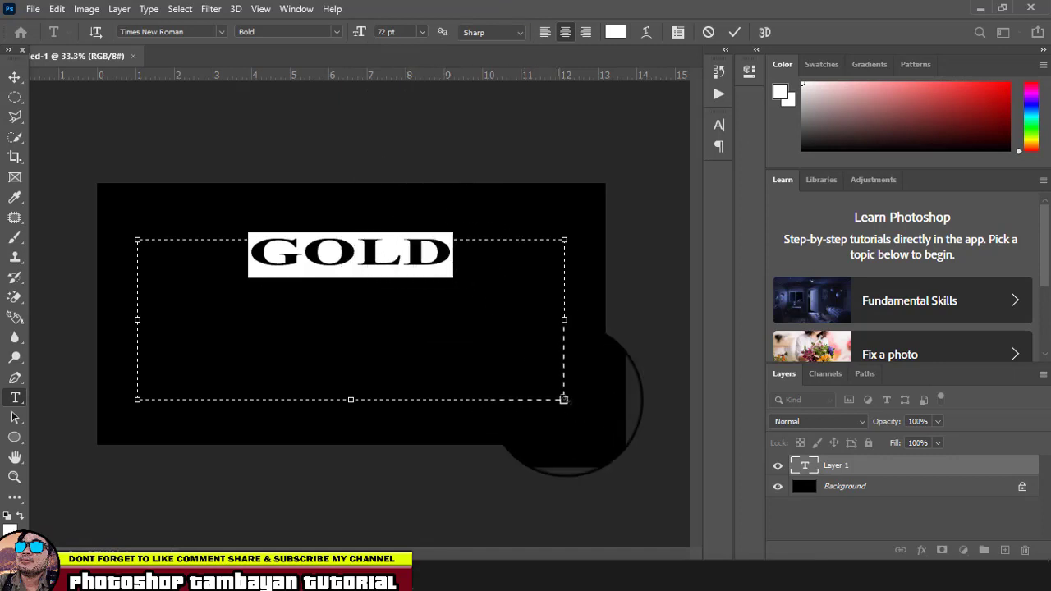
left_click_drag(563, 398, 370, 277)
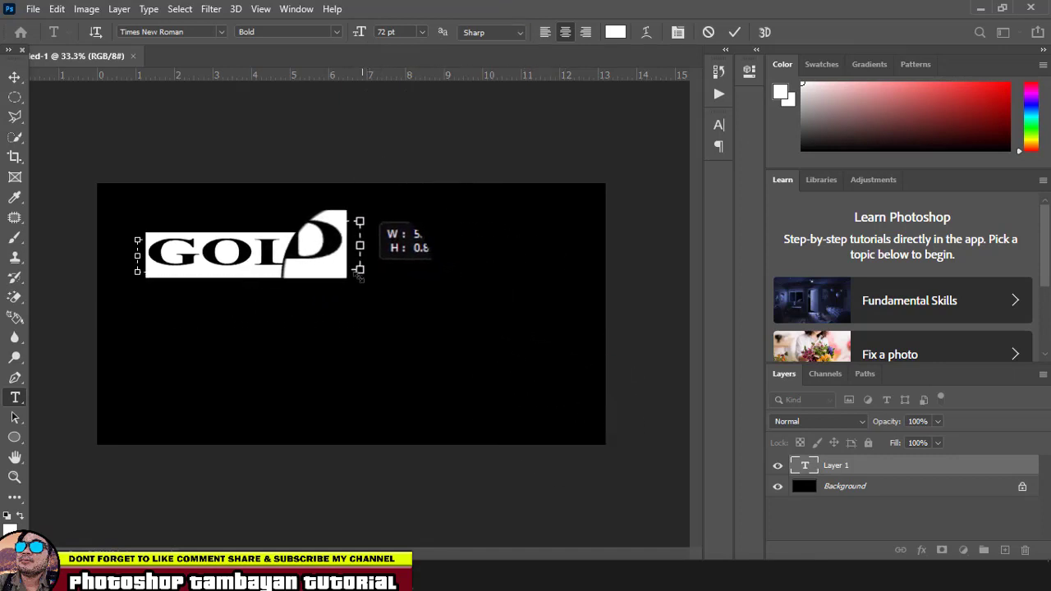
mouse_move(370, 277)
left_mouse_down()
mouse_move(357, 271)
mouse_move(548, 372)
left_mouse_up()
left_click(14, 77)
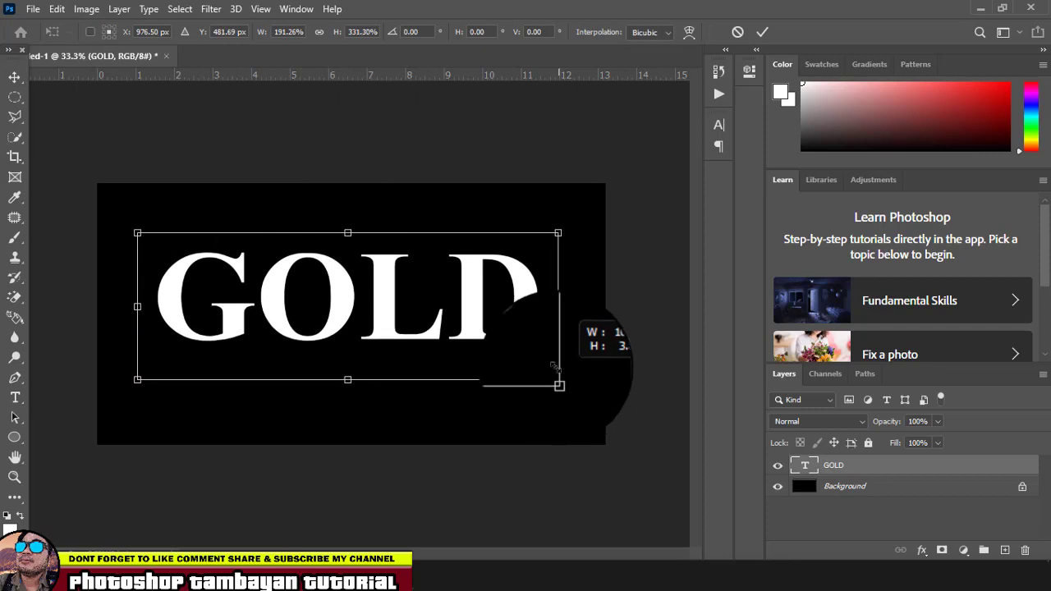
left_click_drag(549, 372, 558, 359)
key("Return")
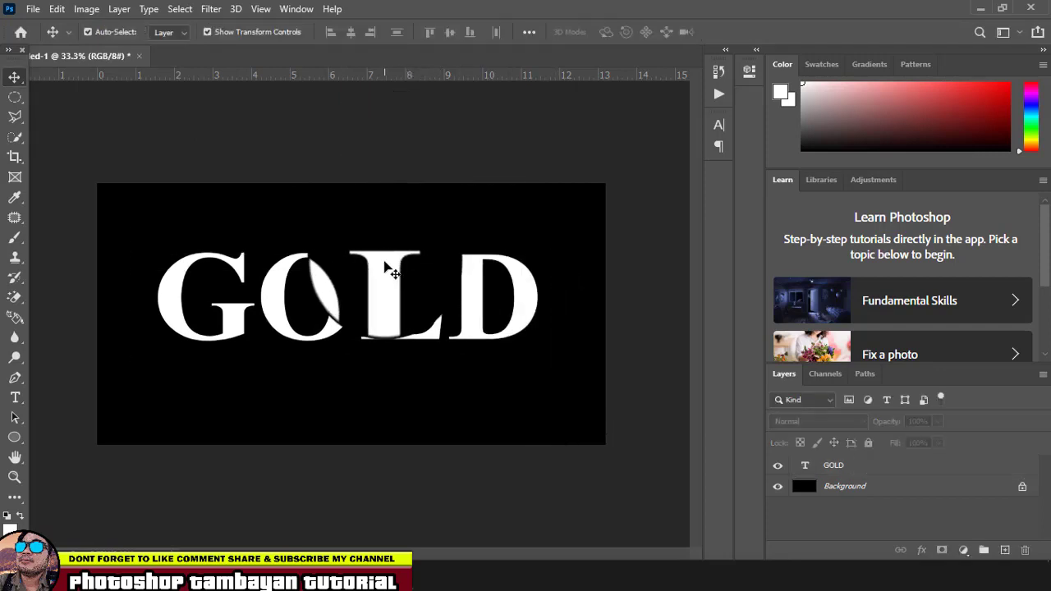
Select the GOLD layer and open its Blending Options from the fx menu.
left_click_drag(391, 269, 385, 274)
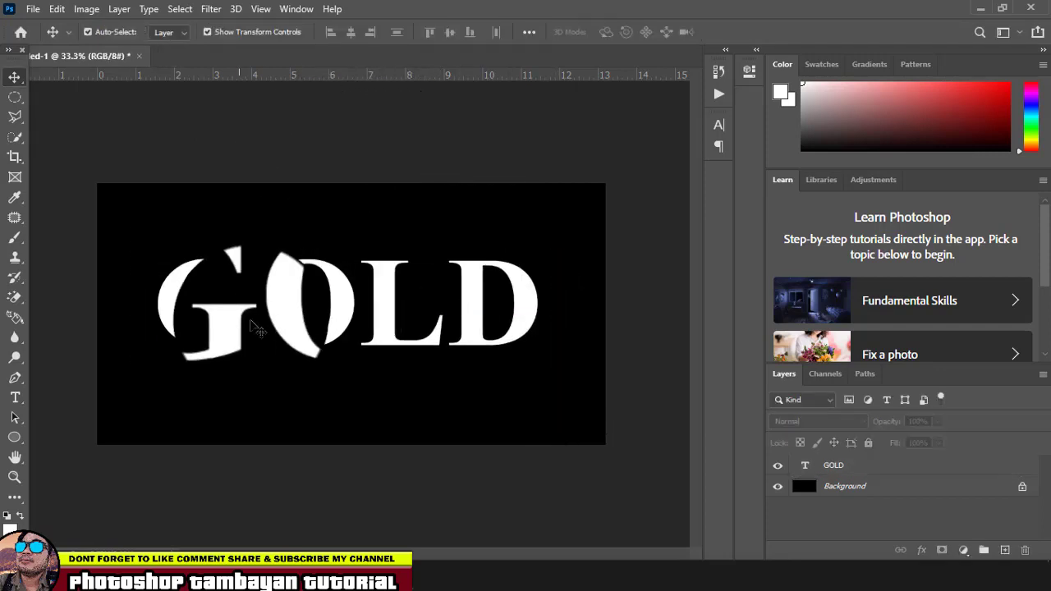
left_click(903, 469)
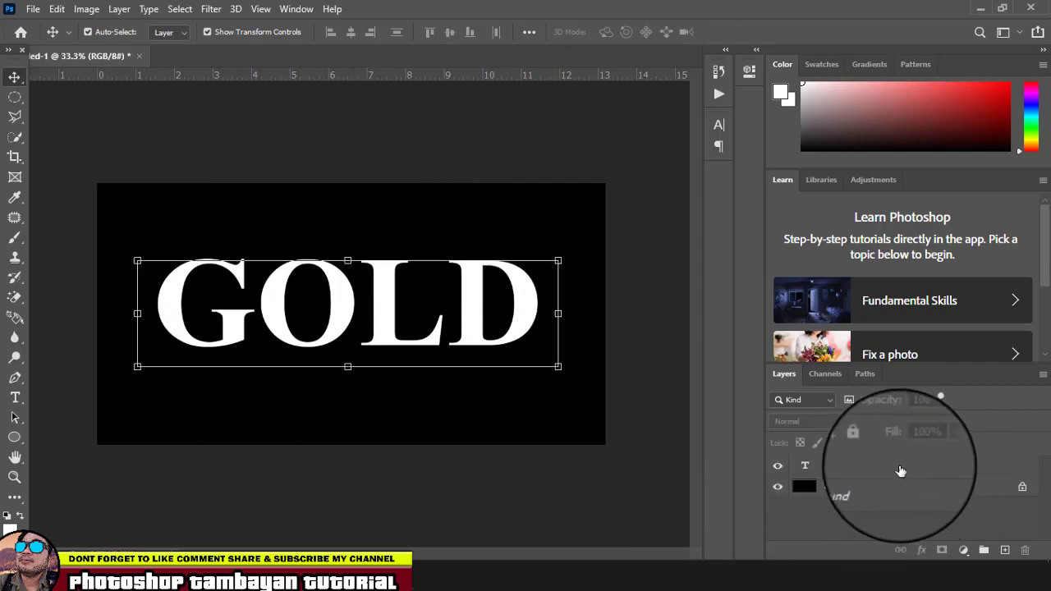
left_click(868, 467)
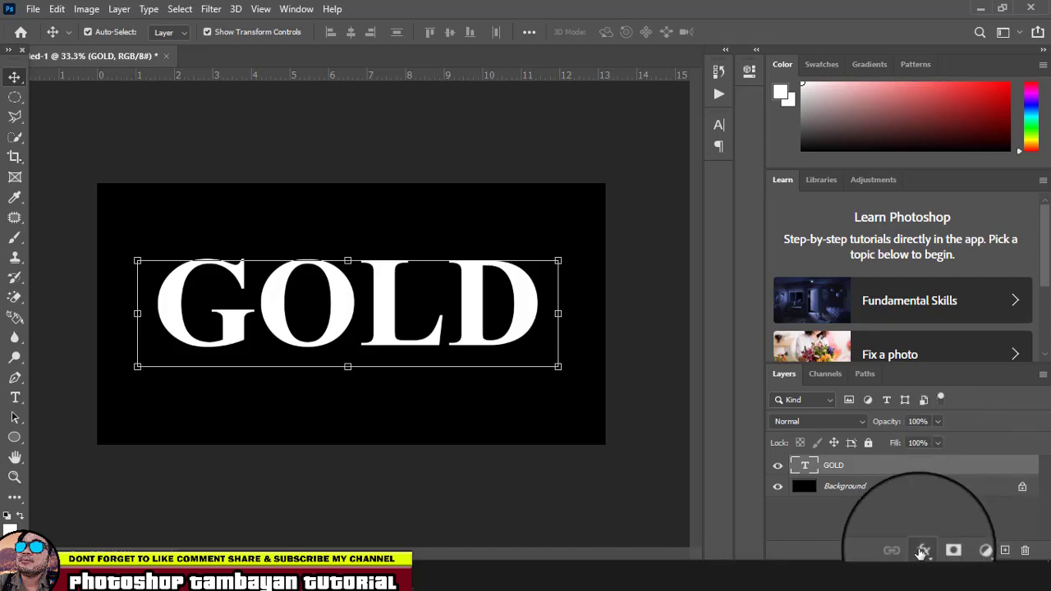
left_click(922, 551)
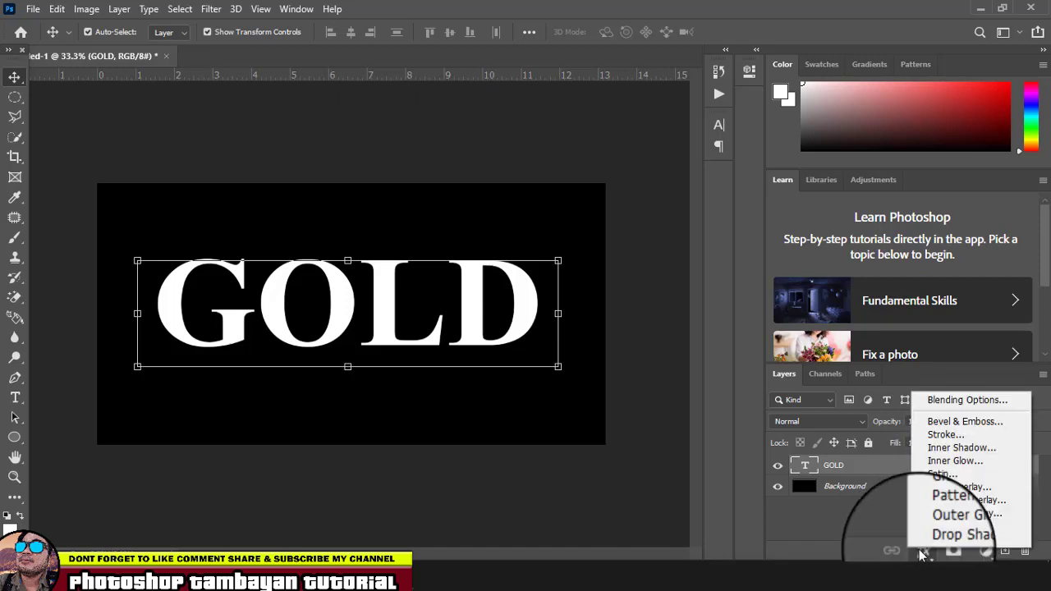
left_click(947, 402)
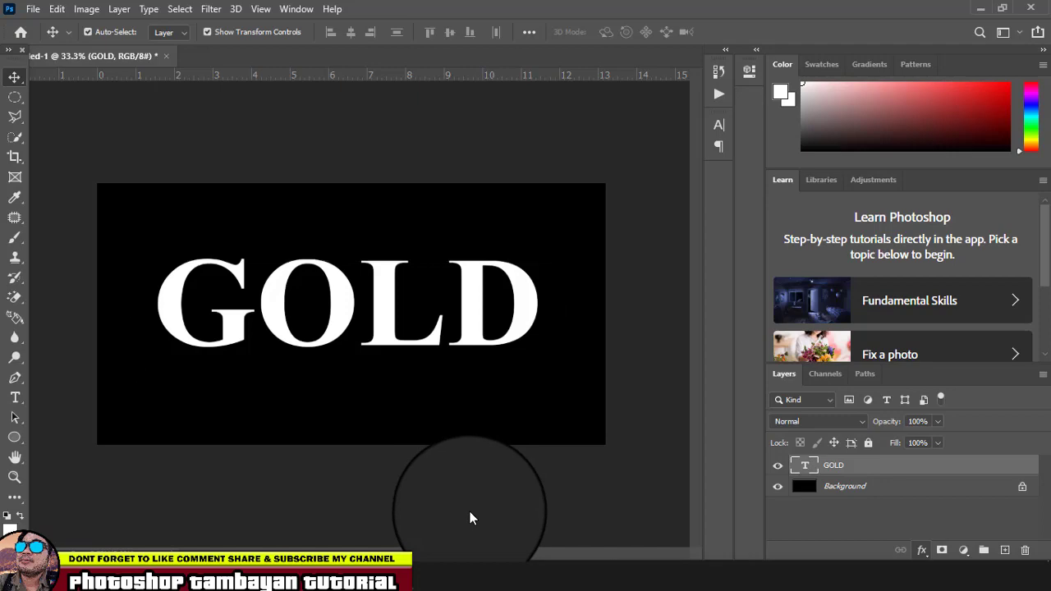
left_click_drag(544, 186, 624, 36)
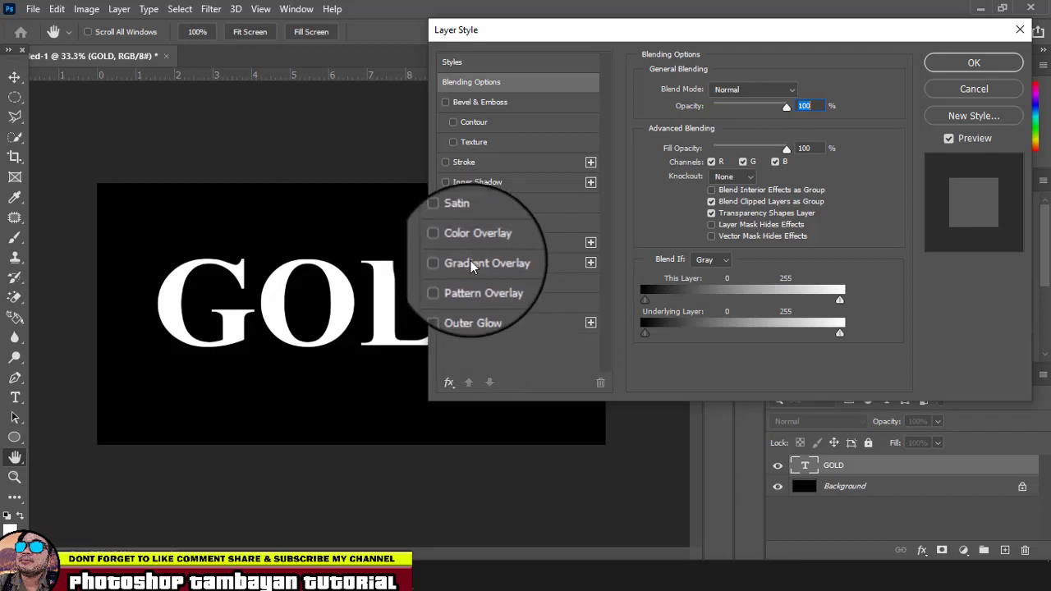
Enable Gradient Overlay on GOLD and open the gradient preset management menu.
left_click(471, 264)
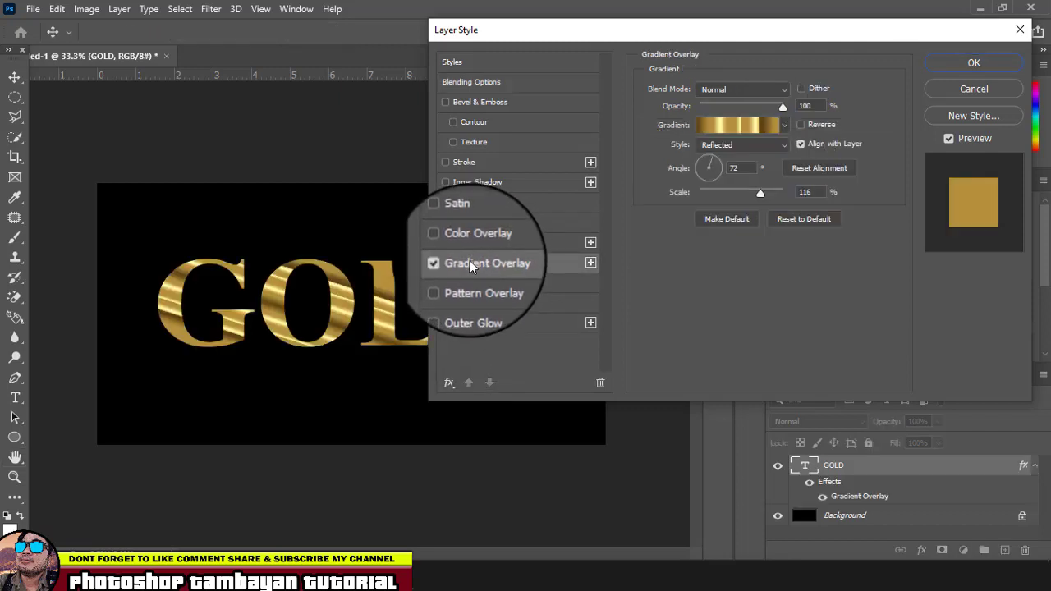
left_click(784, 126)
scroll(749, 191, "up", 1)
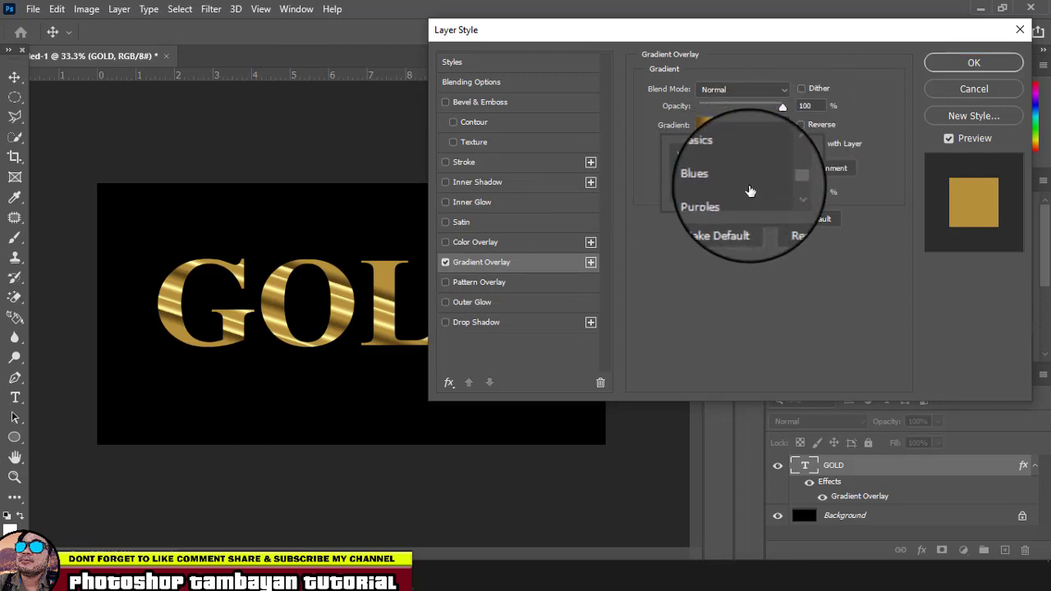
scroll(750, 191, "down", 1)
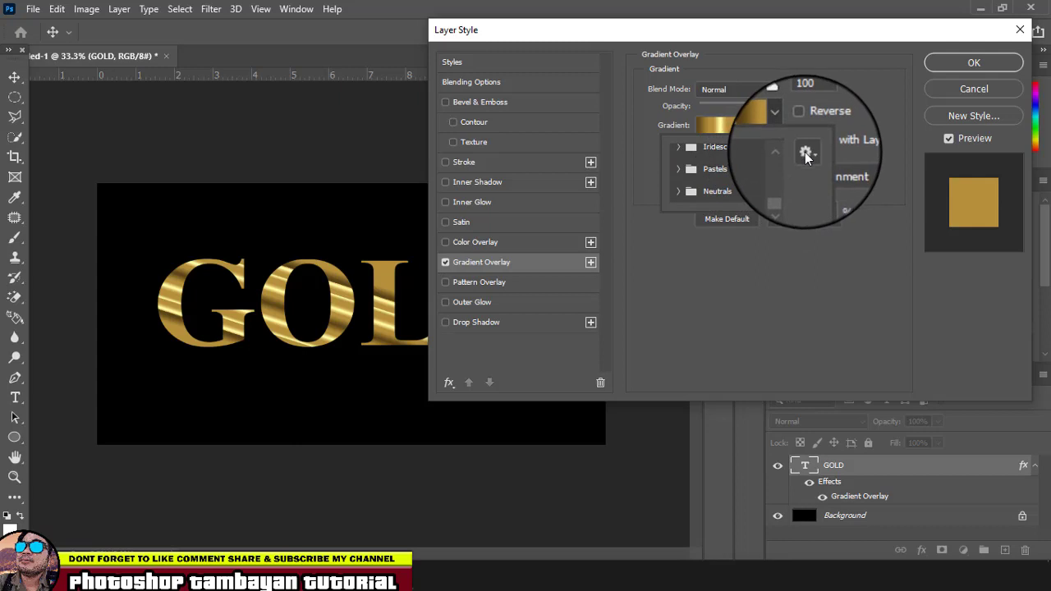
left_click(806, 155)
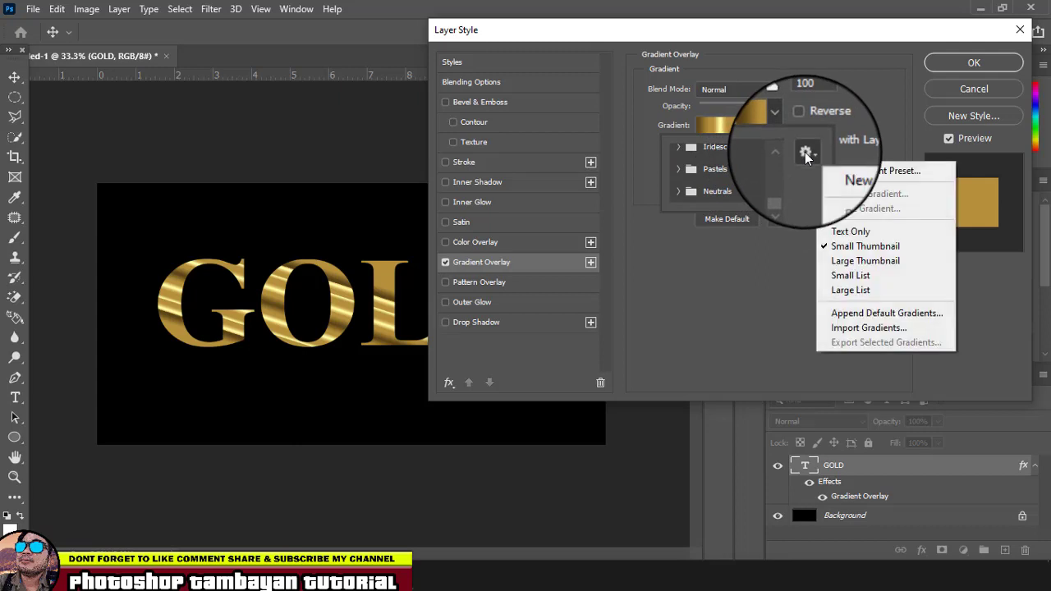
Load the 'gold preset' .GRD gradient file into the gradient presets.
left_click(873, 326)
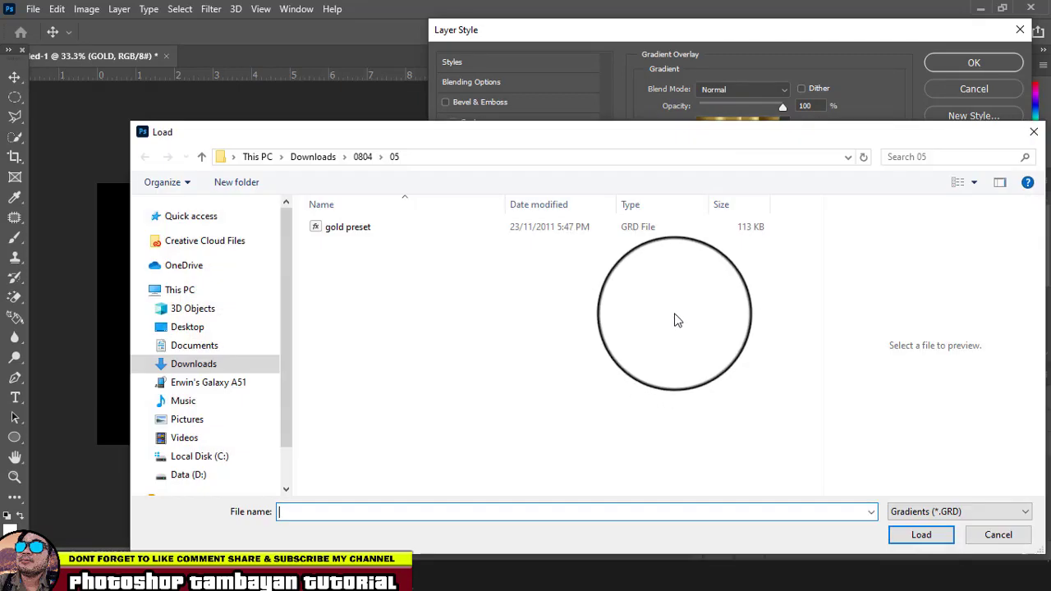
left_click(366, 230)
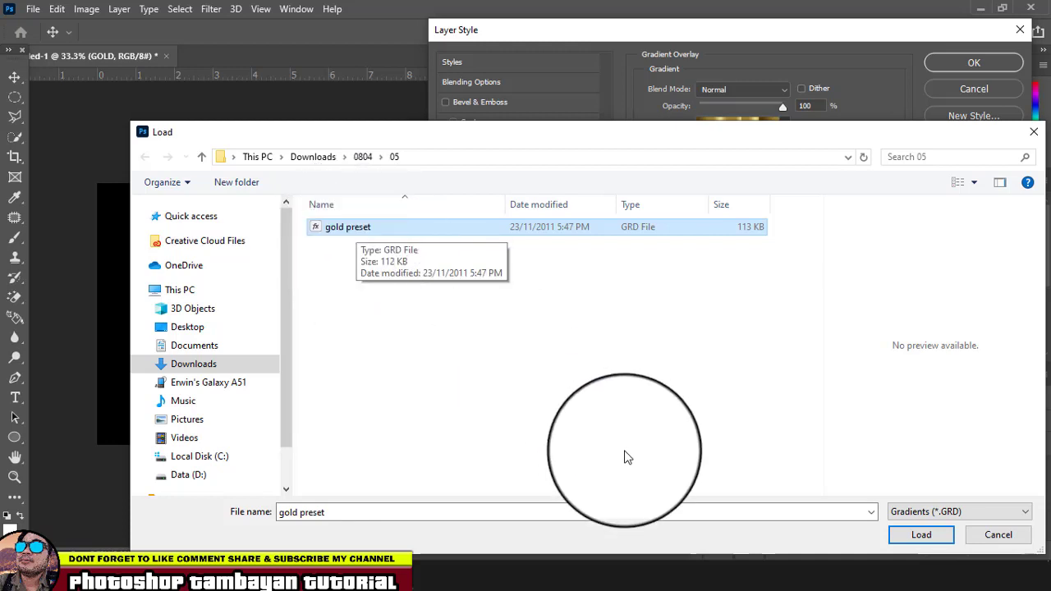
left_click(921, 535)
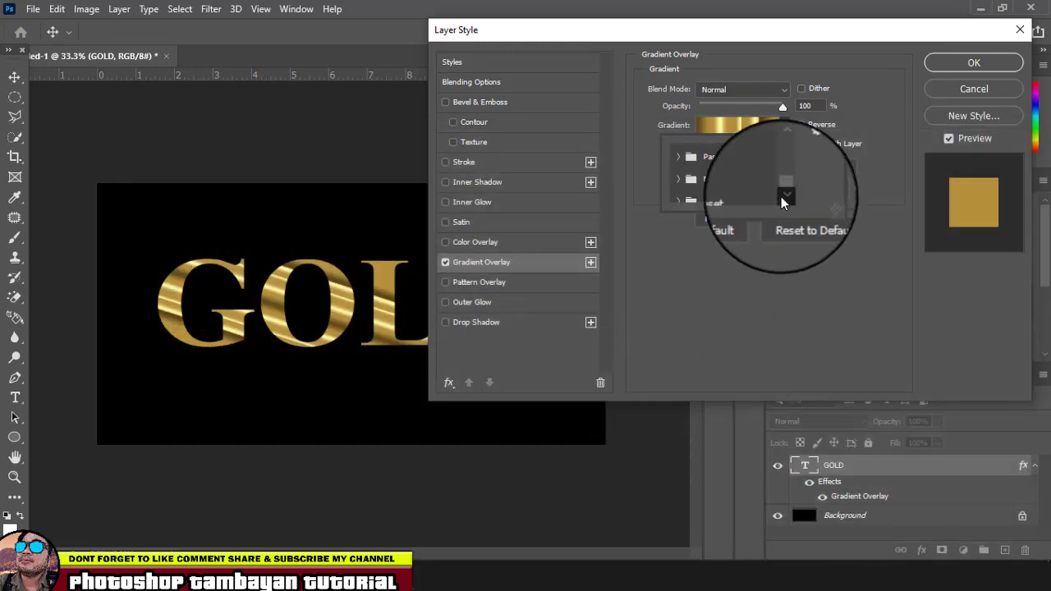
Expand the loaded gold gradients folder and try several gold presets on GOLD.
scroll(781, 197, "down", 3)
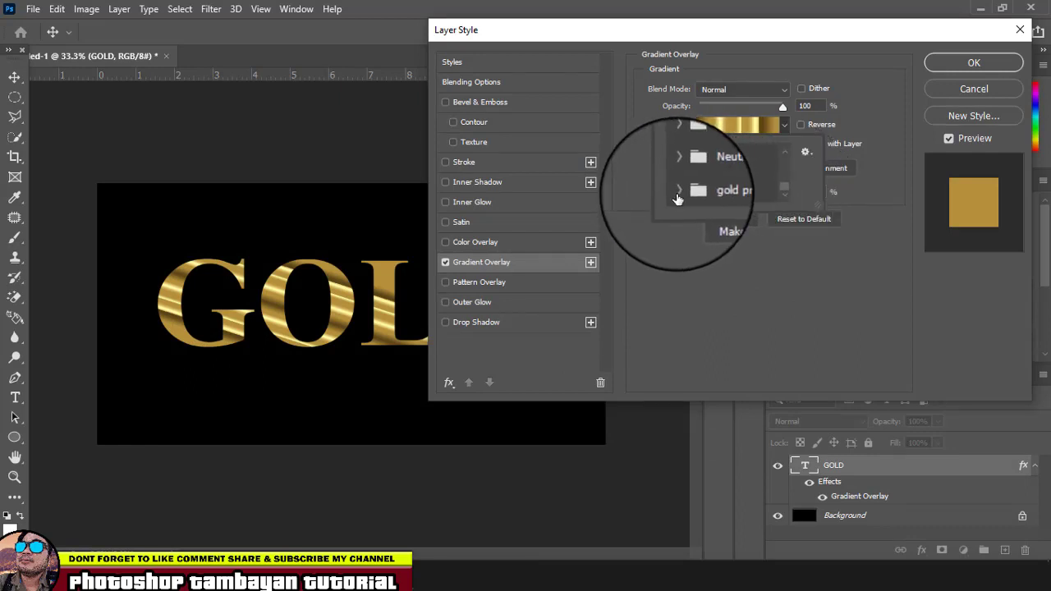
left_click(681, 192)
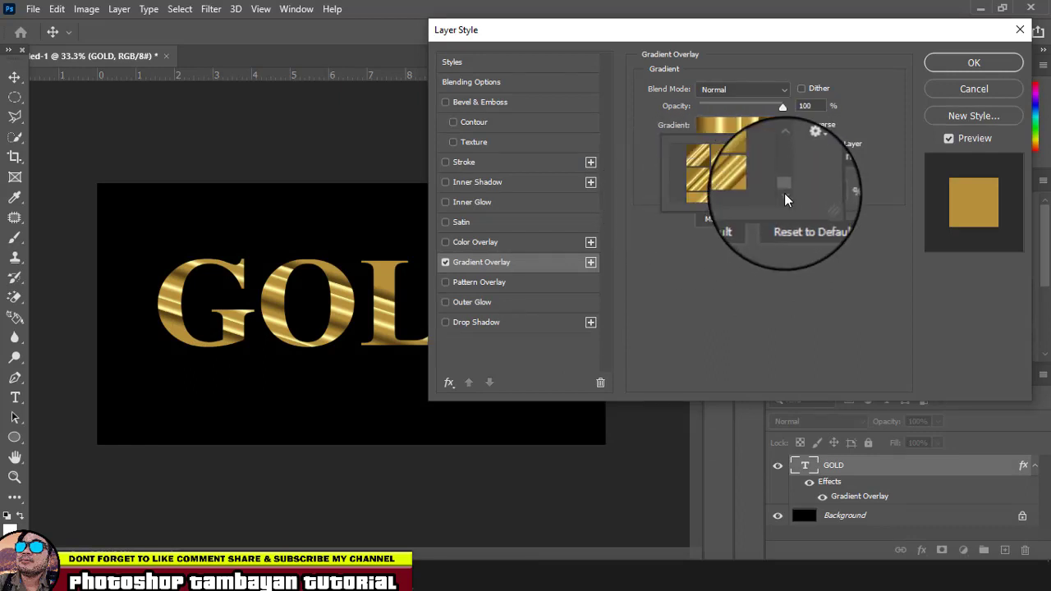
left_click(722, 168)
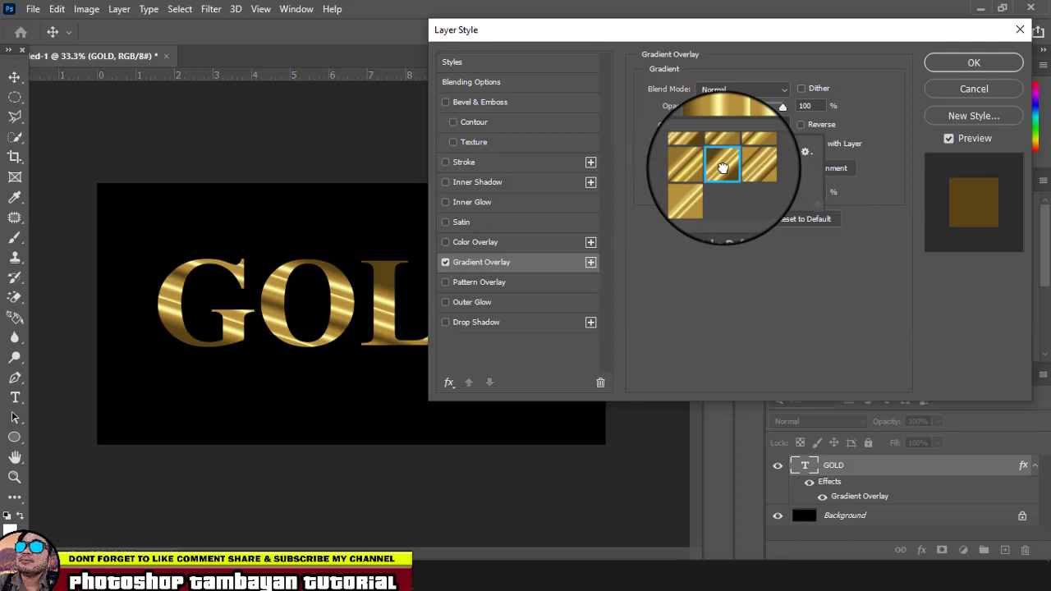
left_click(744, 165)
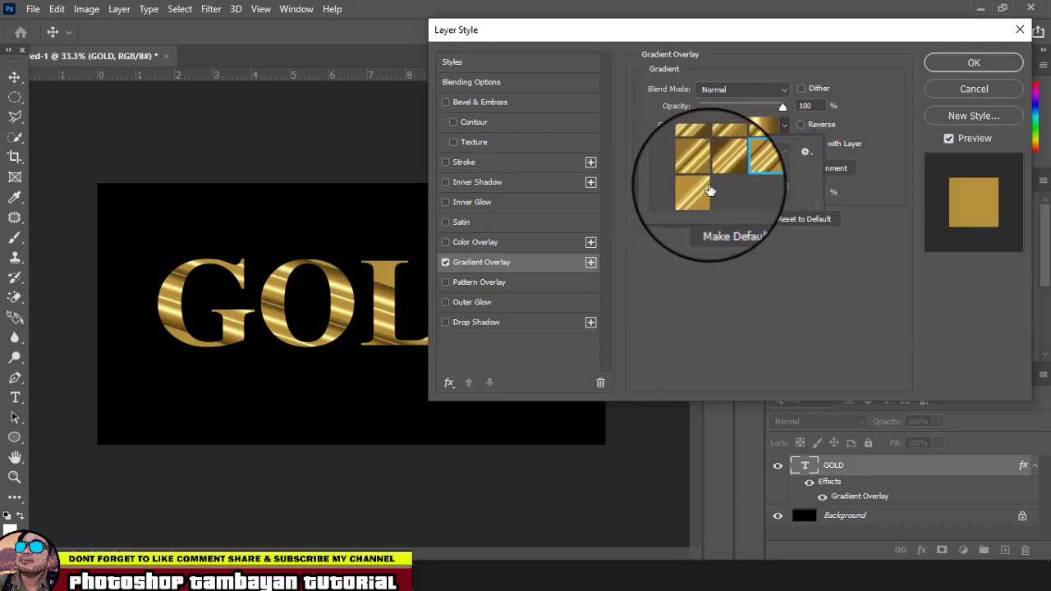
double_click(710, 190)
mouse_move(656, 36)
left_mouse_down()
mouse_move(799, 75)
mouse_move(742, 72)
left_mouse_up()
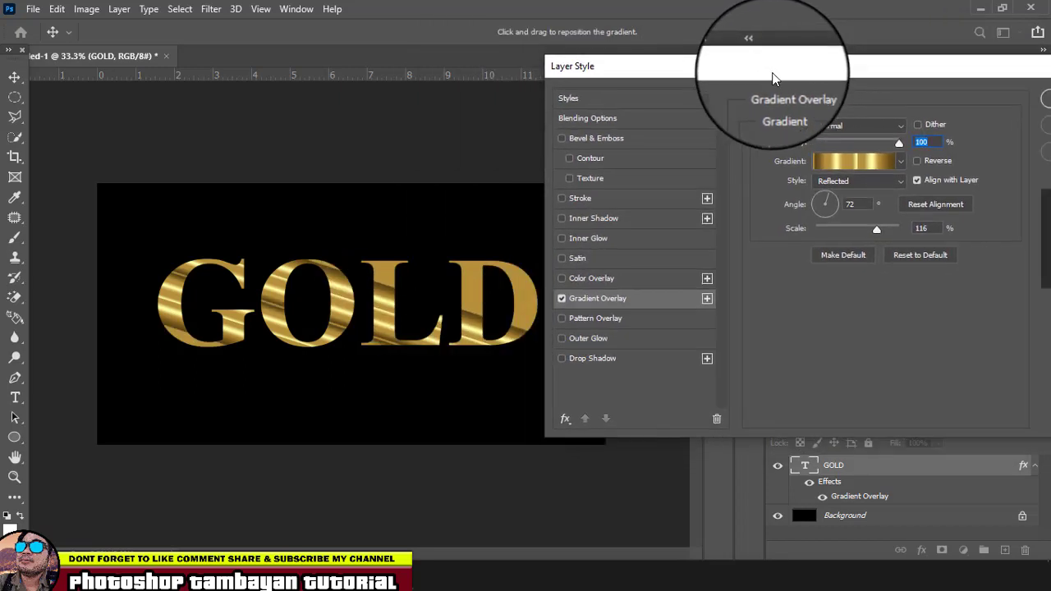
left_click(831, 183)
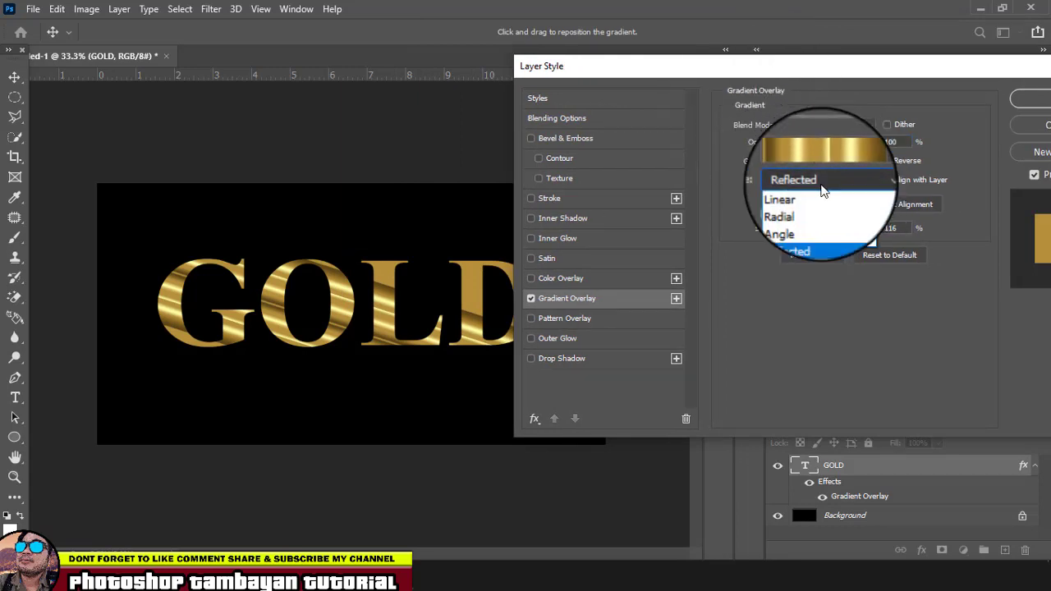
left_click(810, 210)
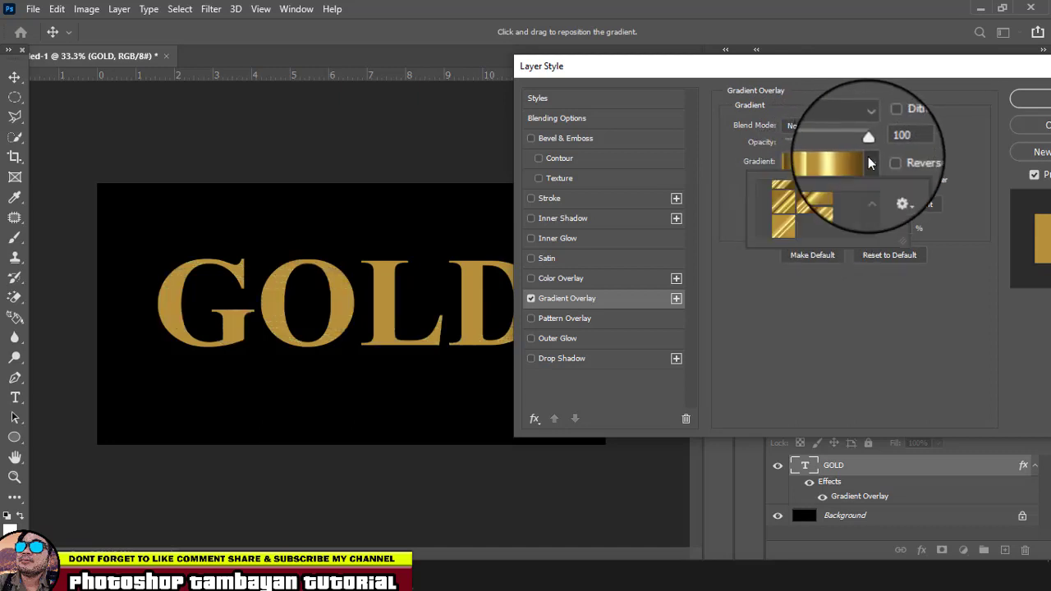
left_click(801, 204)
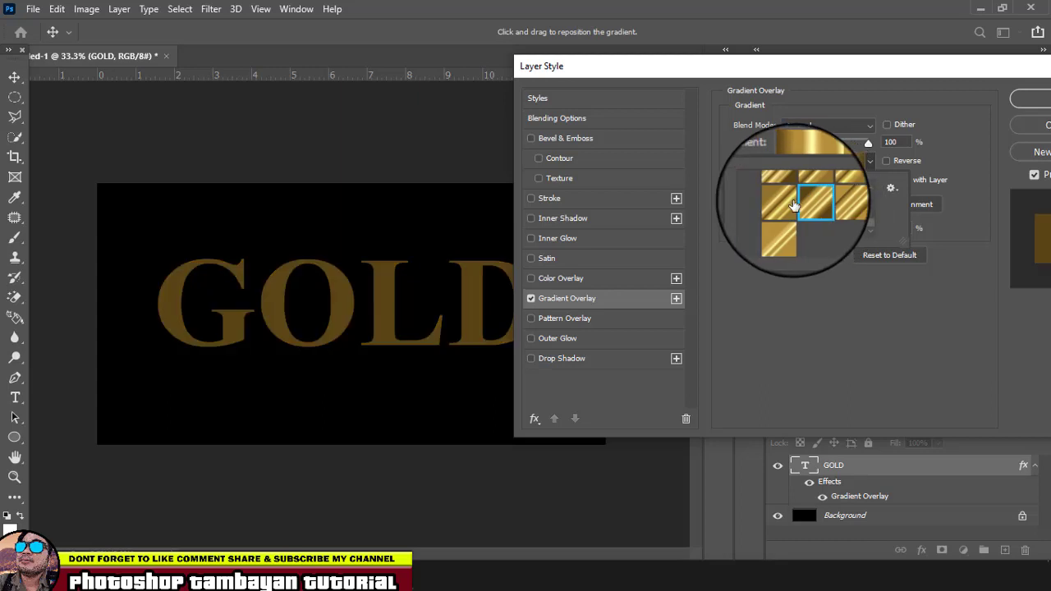
left_click(840, 203)
left_click(869, 161)
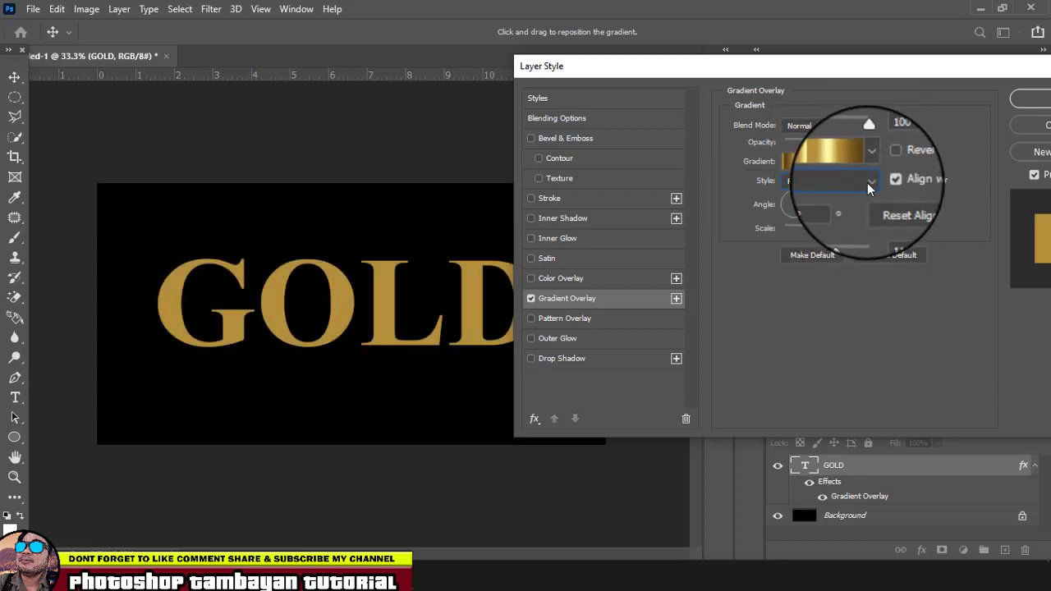
Set the gradient overlay style to Reflected and rotate its angle to about 143°.
left_click(864, 181)
left_click(818, 213)
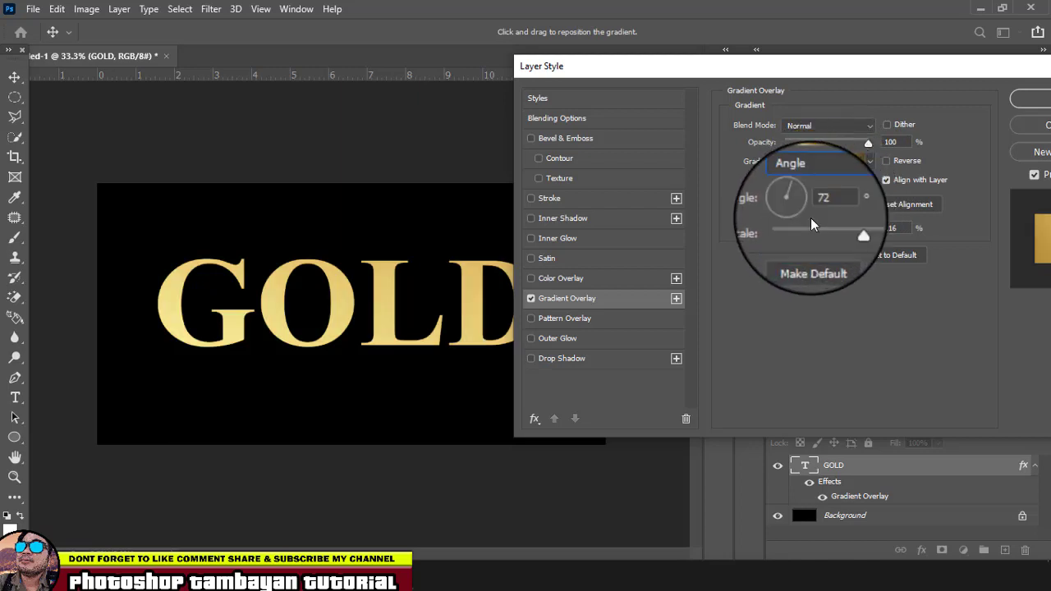
left_click(871, 183)
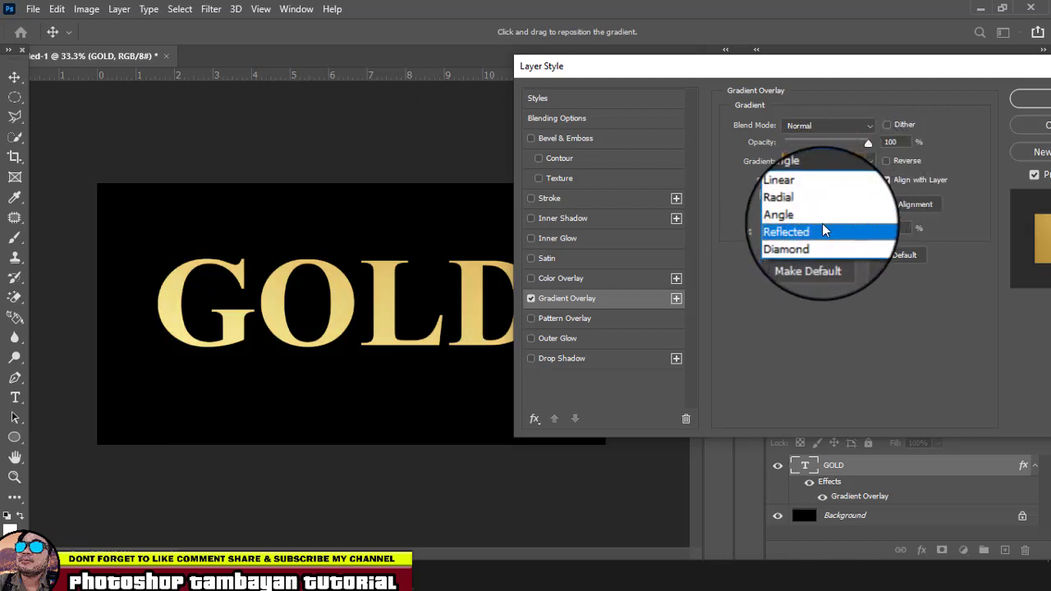
left_click(824, 230)
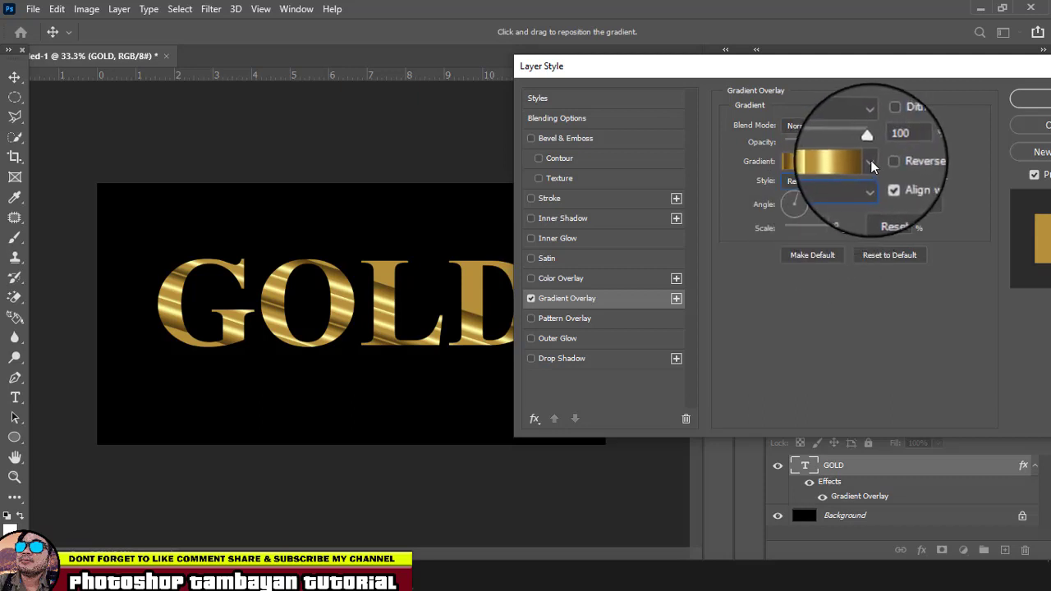
left_click(809, 205)
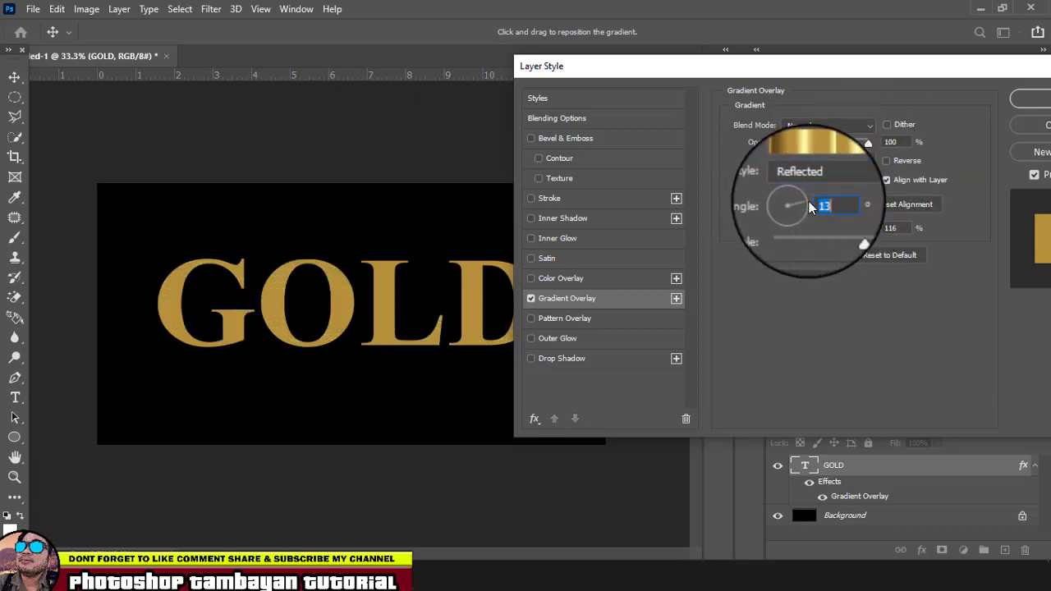
left_click_drag(801, 206, 806, 195)
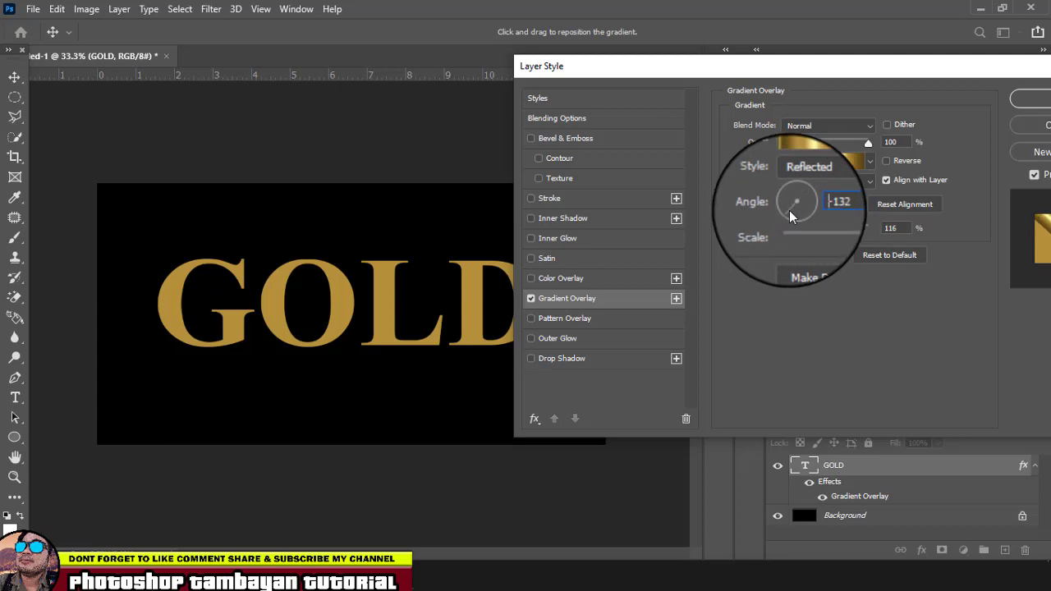
Pick a brighter gold gradient preset and close the layer style settings with OK.
left_click(861, 159)
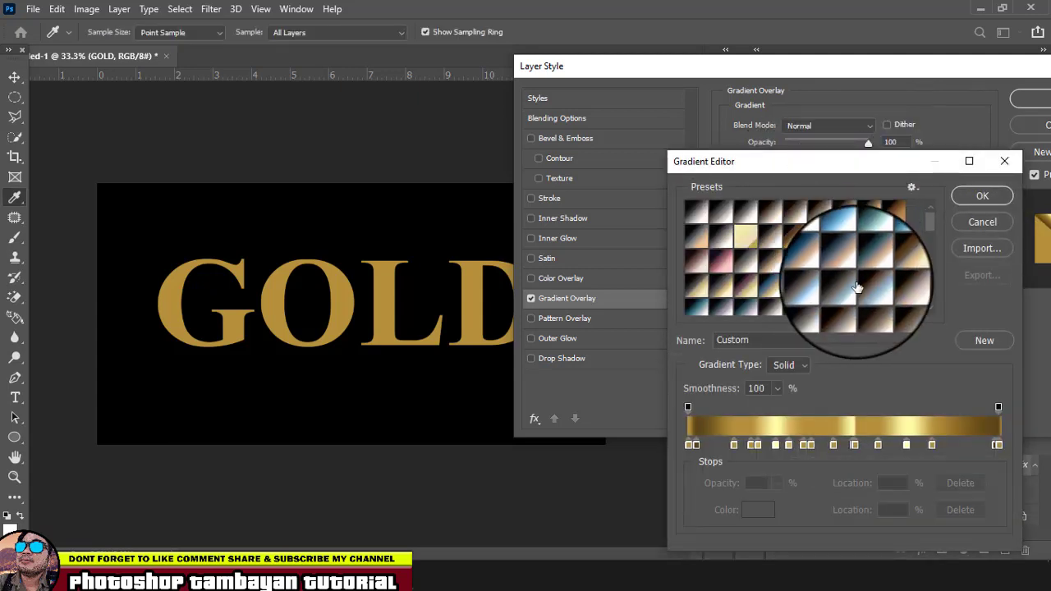
left_click(981, 221)
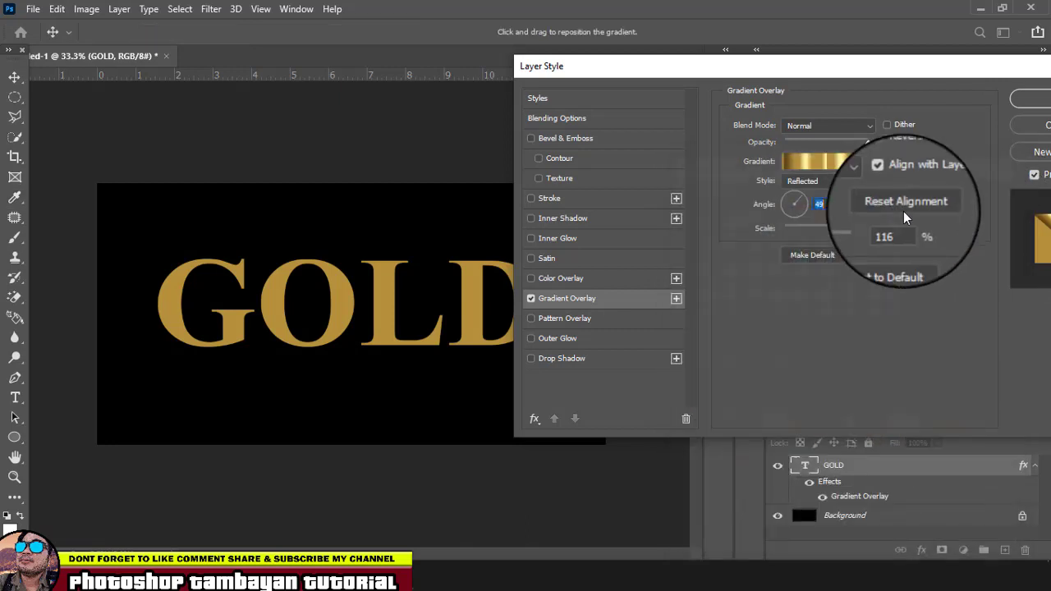
left_click(871, 164)
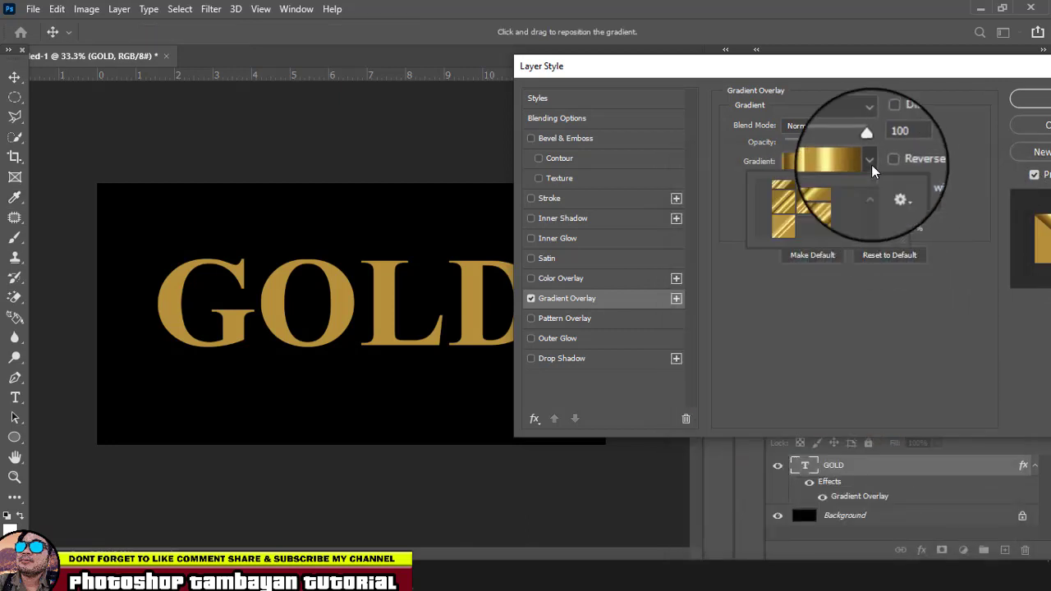
left_click(788, 201)
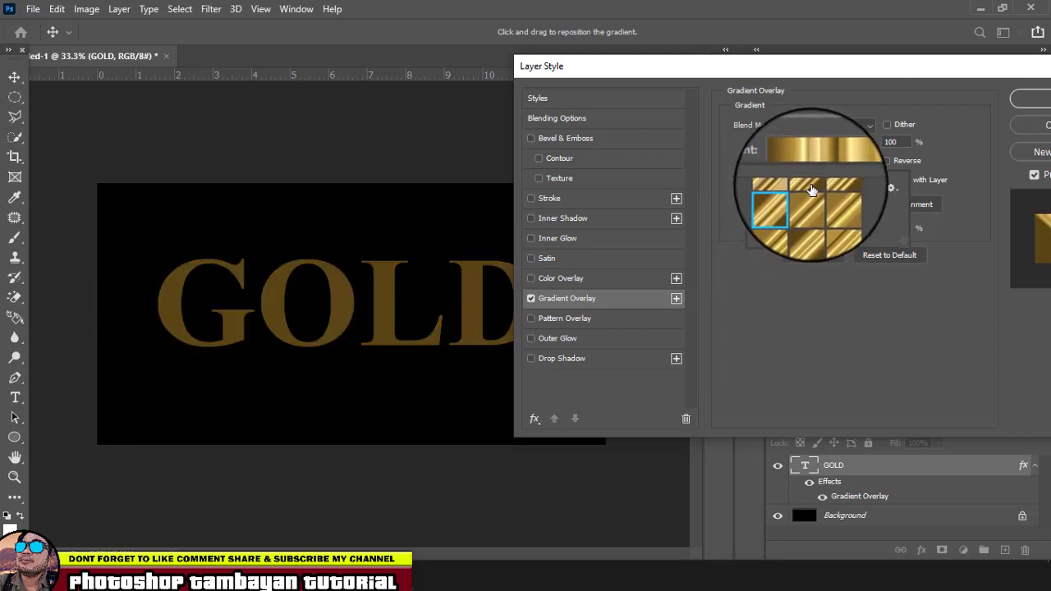
scroll(801, 193, "up", 1)
left_click(805, 191)
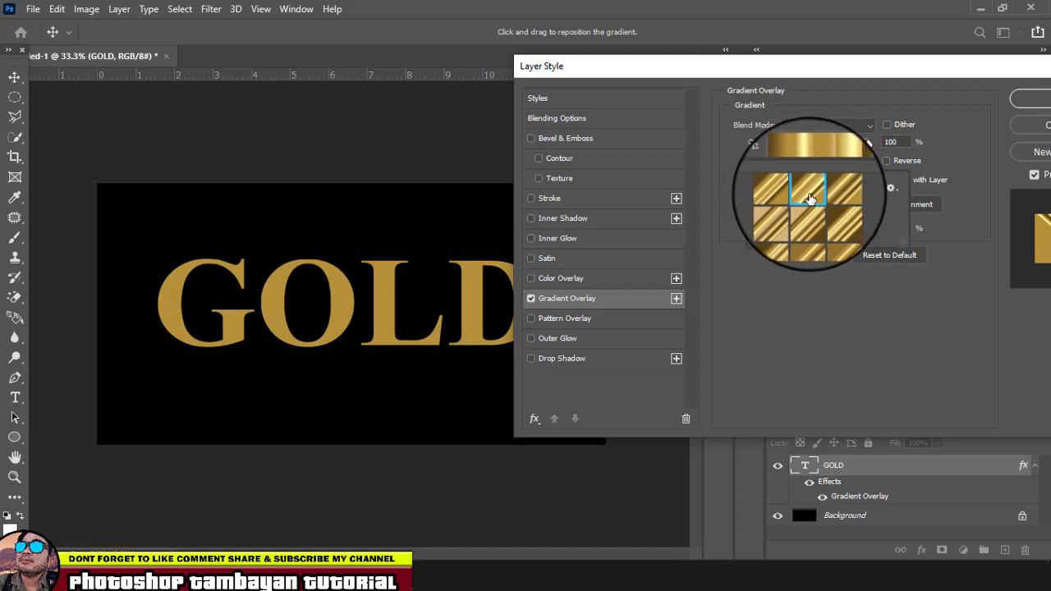
left_click(1028, 104)
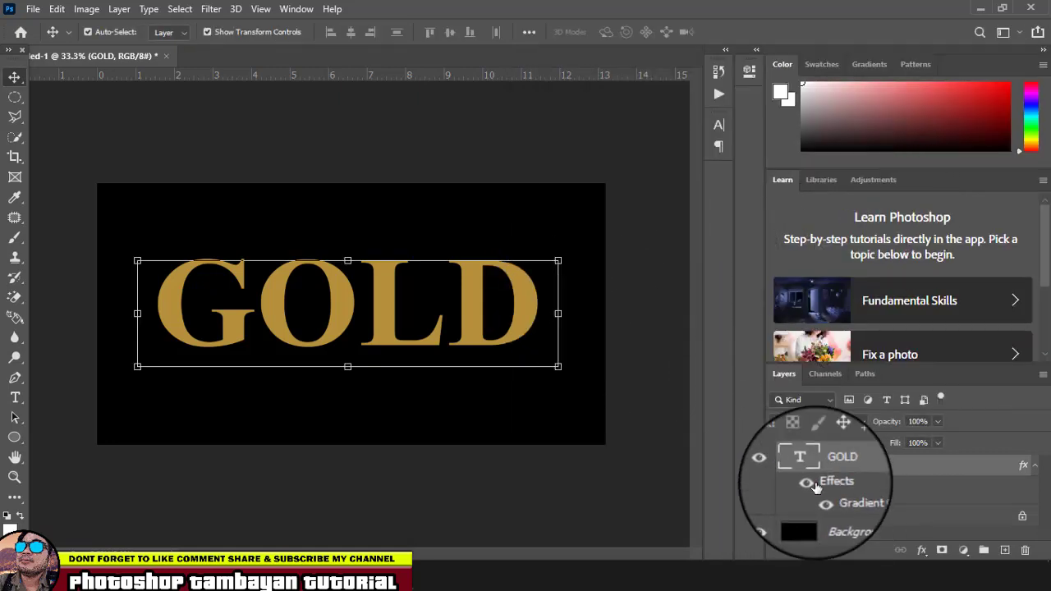
Reopen GOLD's gradient overlay, set its angle to 72°, and move the dialog aside.
double_click(859, 498)
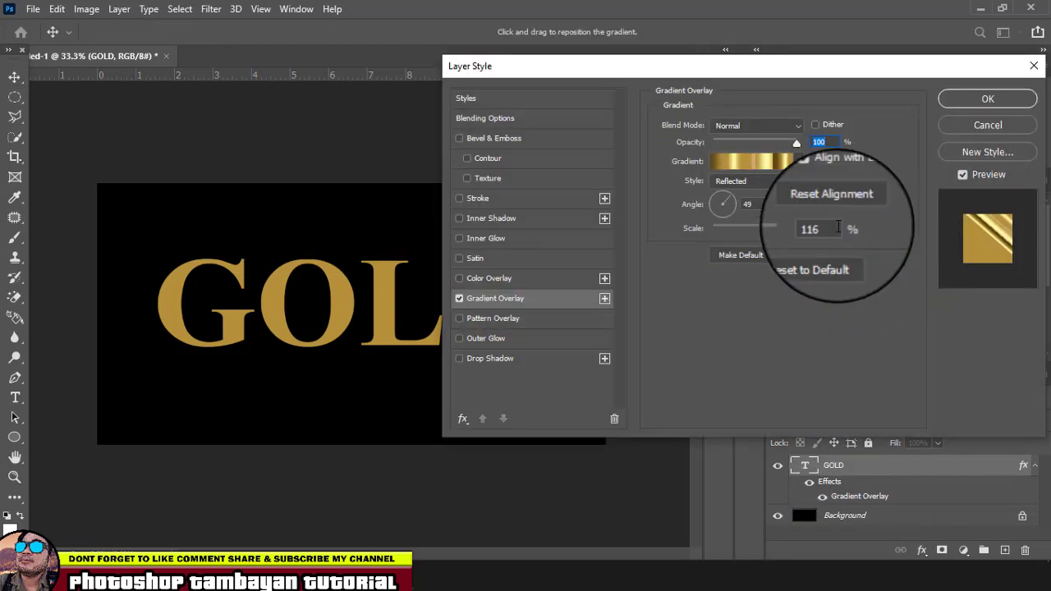
left_click(725, 195)
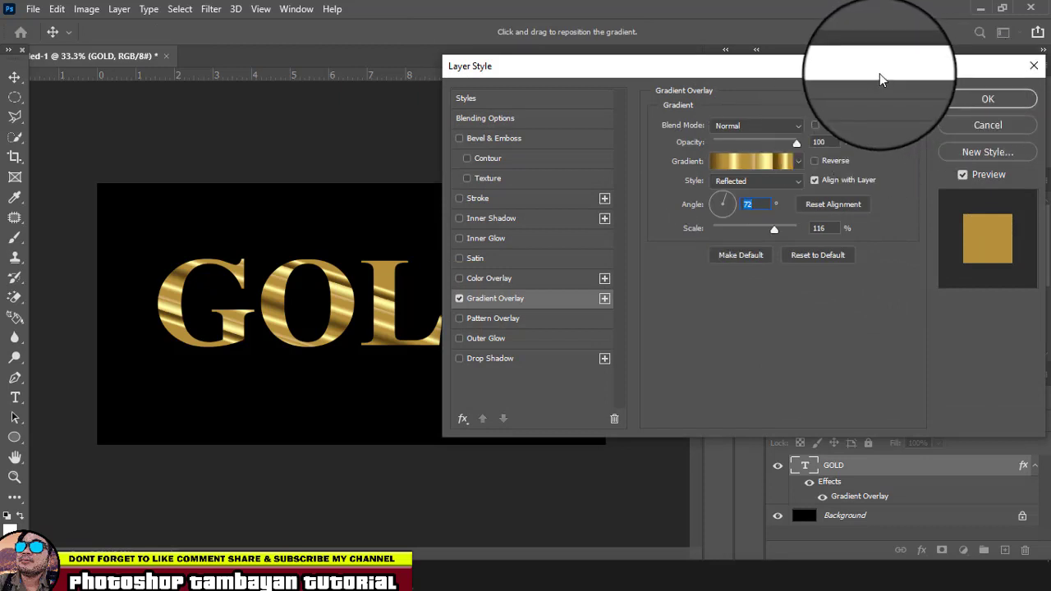
left_click_drag(880, 73, 987, 92)
mouse_move(460, 312)
left_mouse_down()
mouse_move(386, 308)
mouse_move(386, 291)
mouse_move(375, 321)
mouse_move(384, 292)
mouse_move(391, 306)
left_mouse_up()
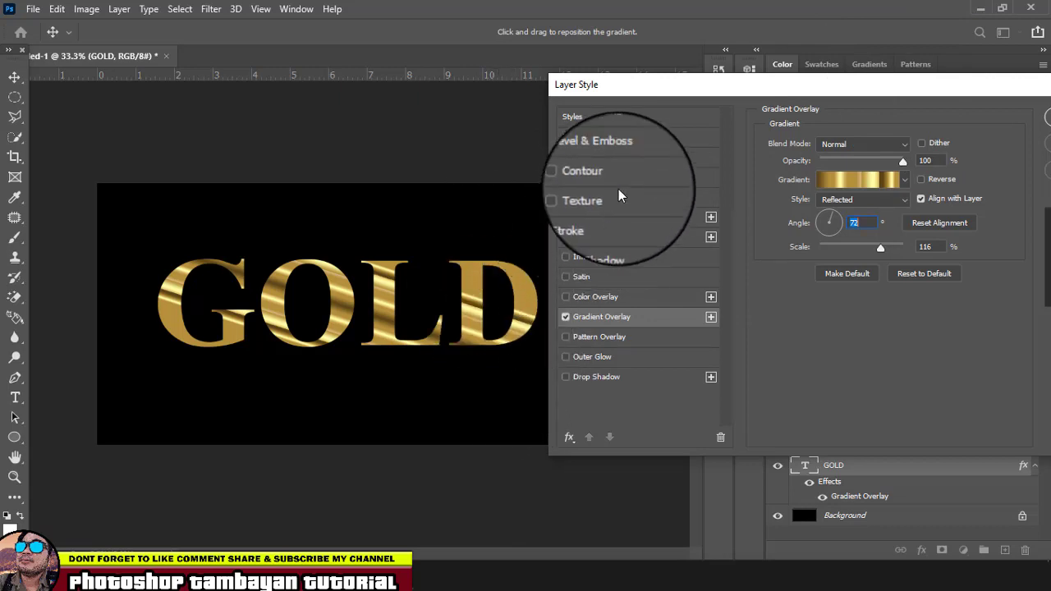
Add an Inner Bevel, Chisel Hard bevel to GOLD with 677% depth.
left_click(565, 156)
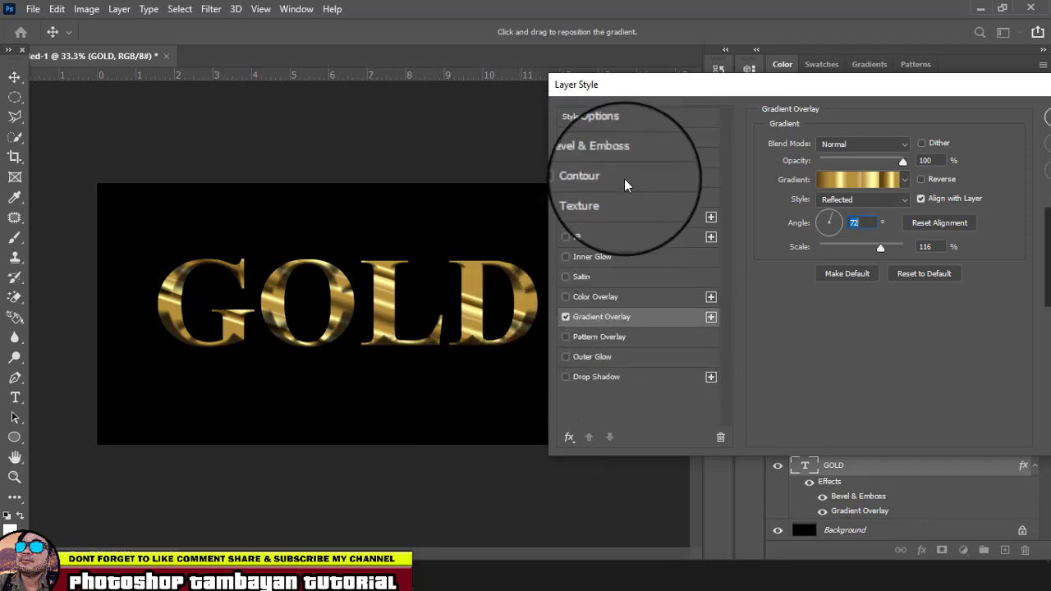
left_click(630, 157)
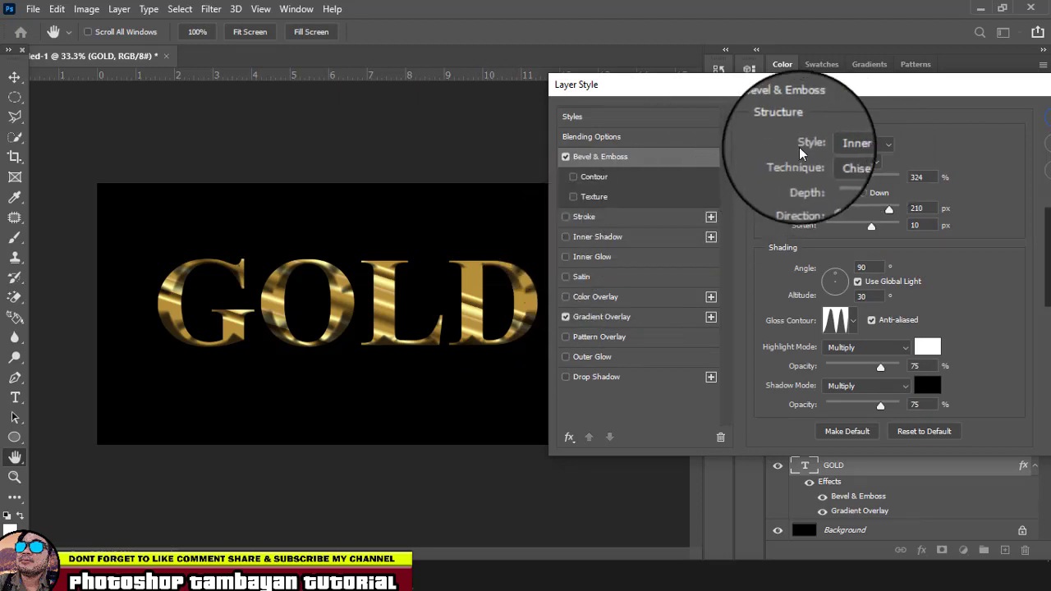
left_click(860, 145)
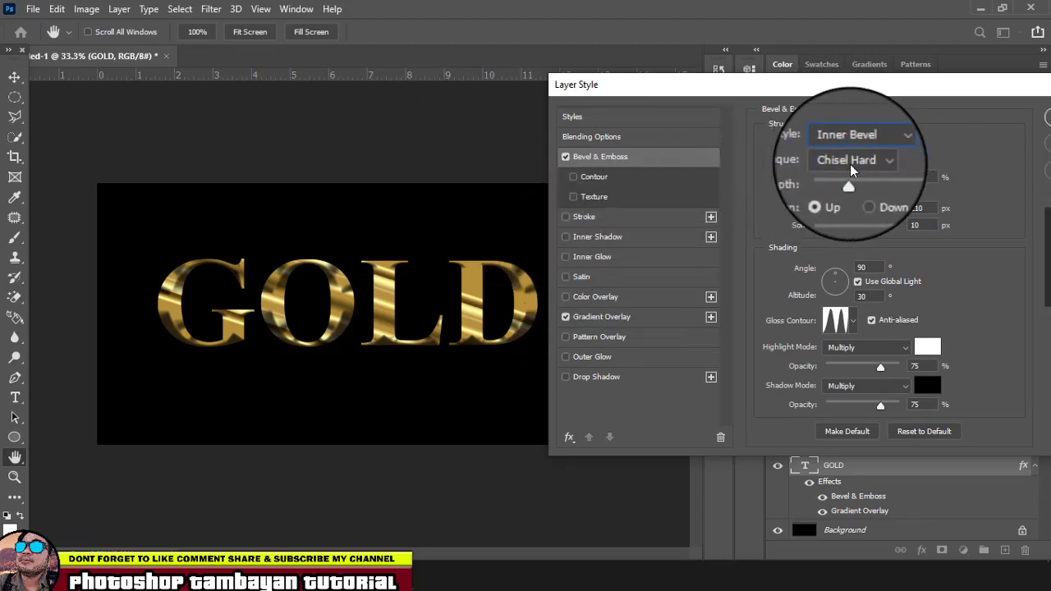
left_click(880, 160)
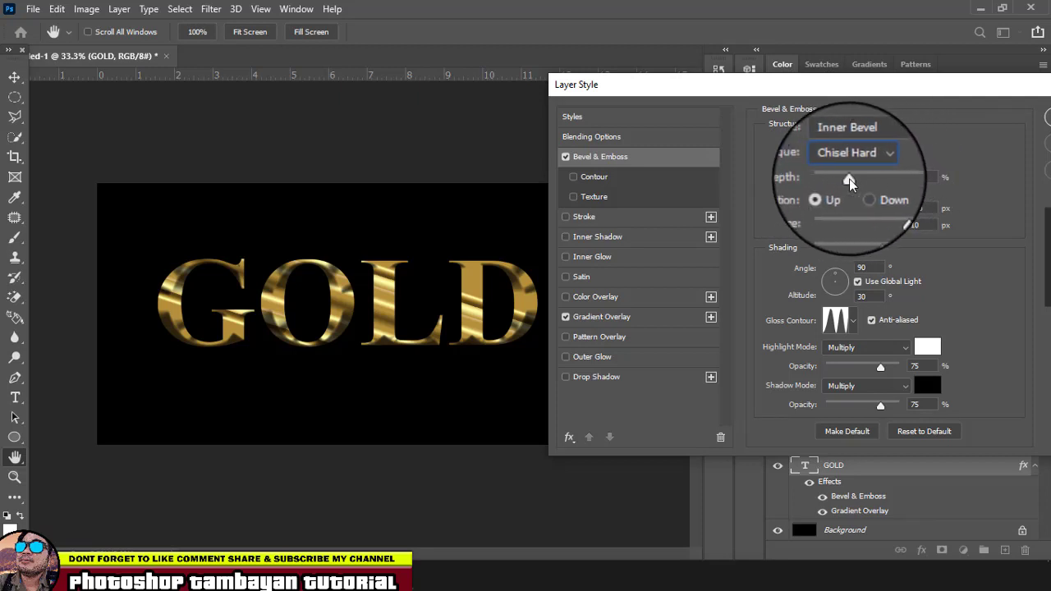
left_click_drag(861, 180, 876, 180)
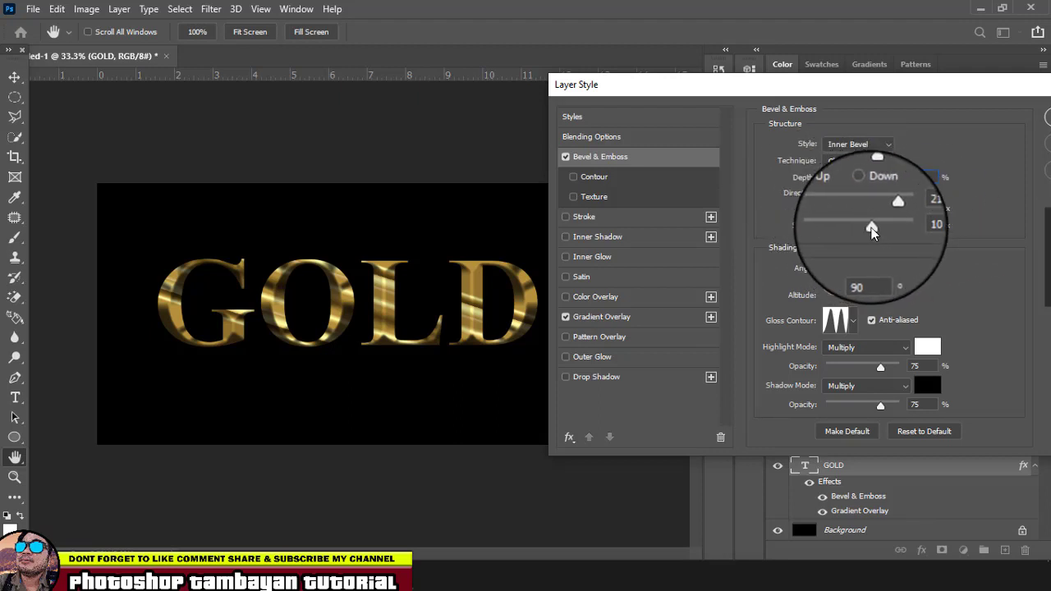
left_click_drag(862, 227, 864, 236)
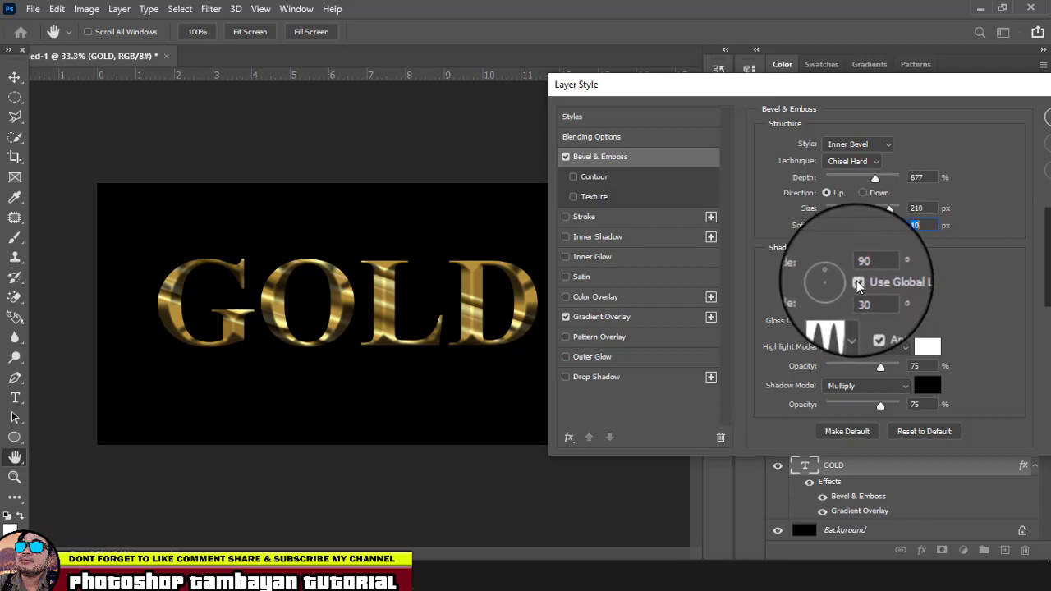
Use global light and apply the Ring - Double gloss contour to the bevel.
left_click(860, 284)
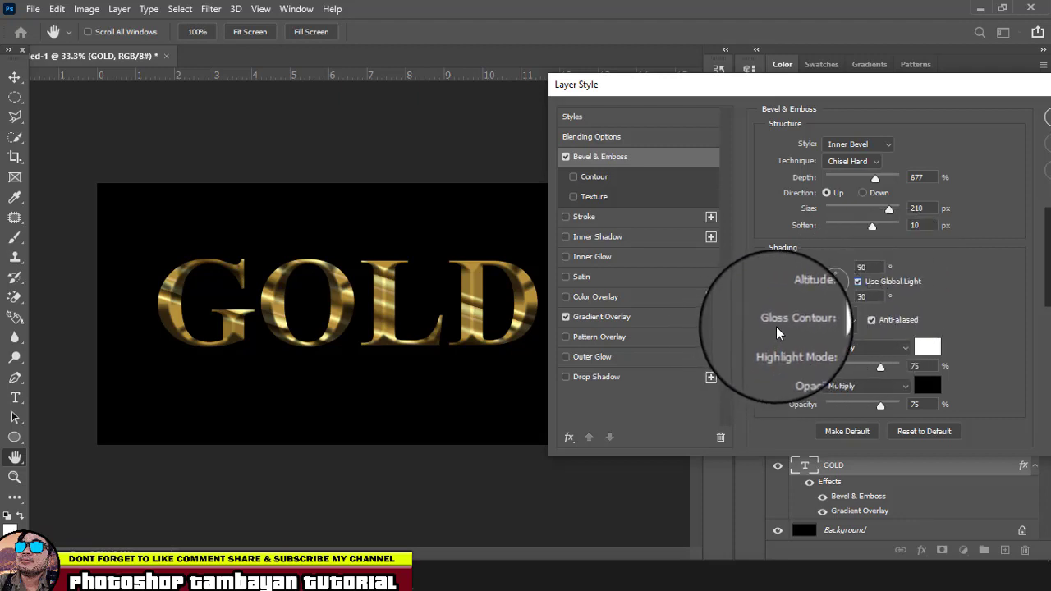
left_click(856, 322)
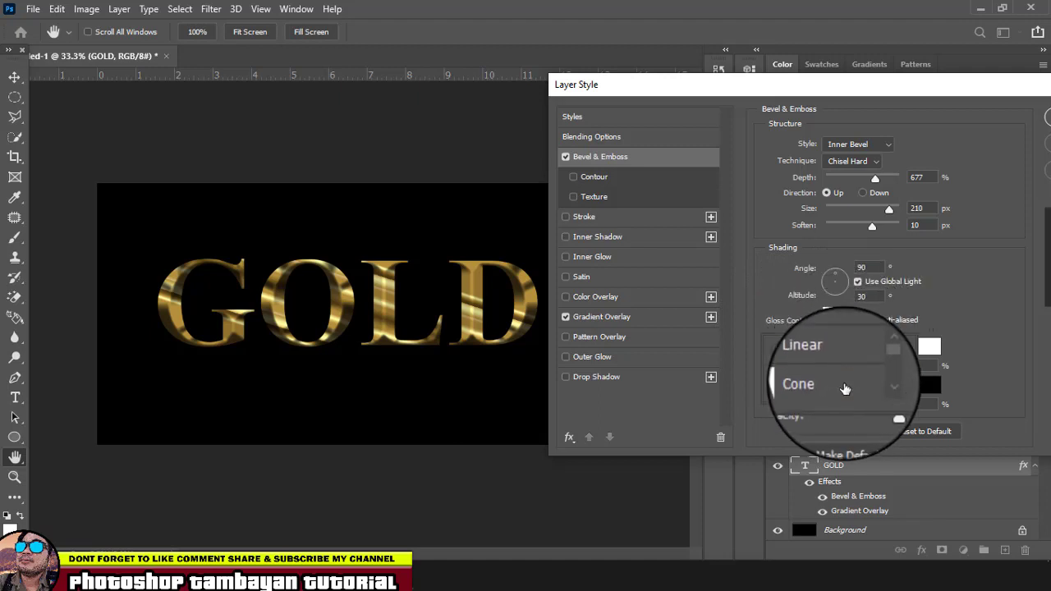
scroll(850, 372, "down", 2)
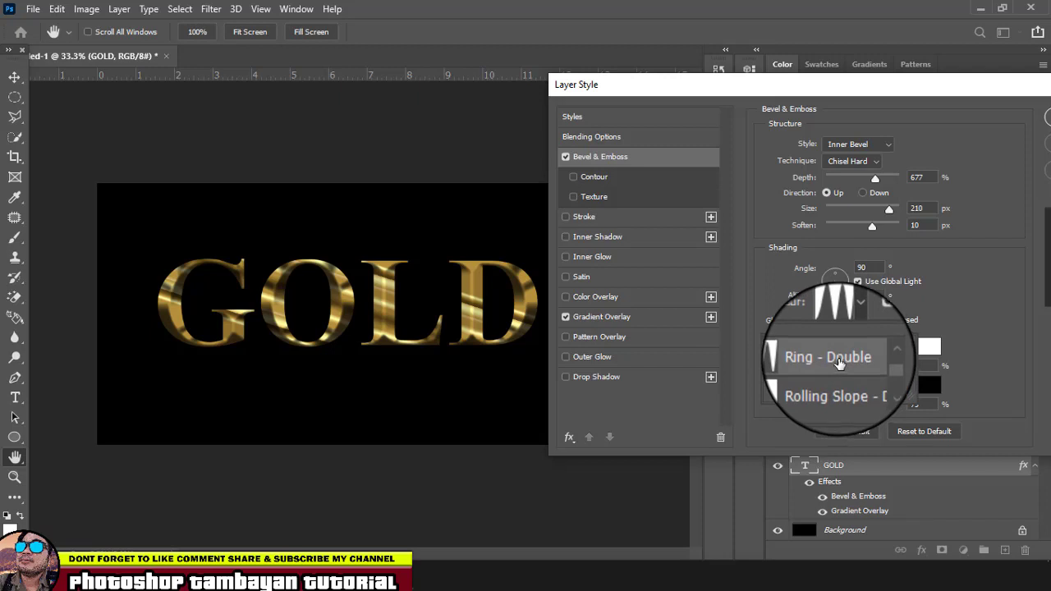
left_click(840, 364)
left_click(994, 288)
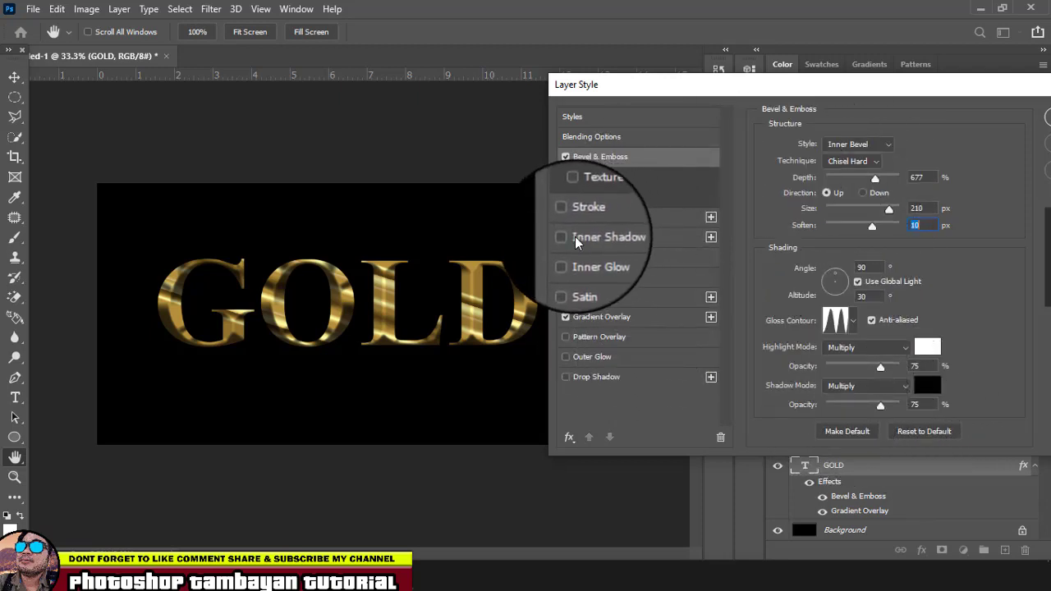
Turn on Inner Glow for GOLD with the glow colour set to gold d8a423.
left_click(565, 259)
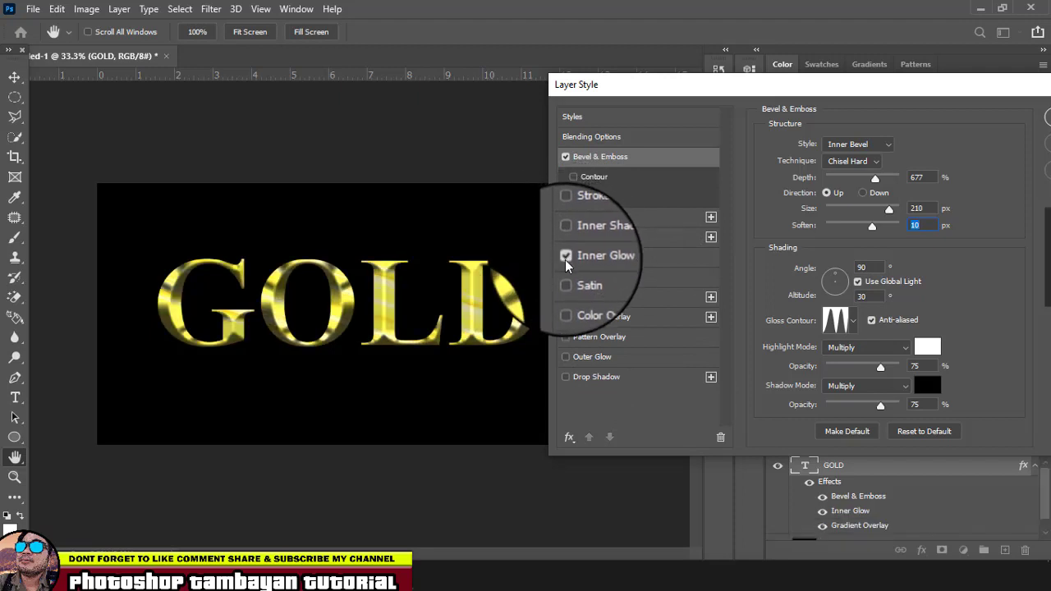
left_click(591, 259)
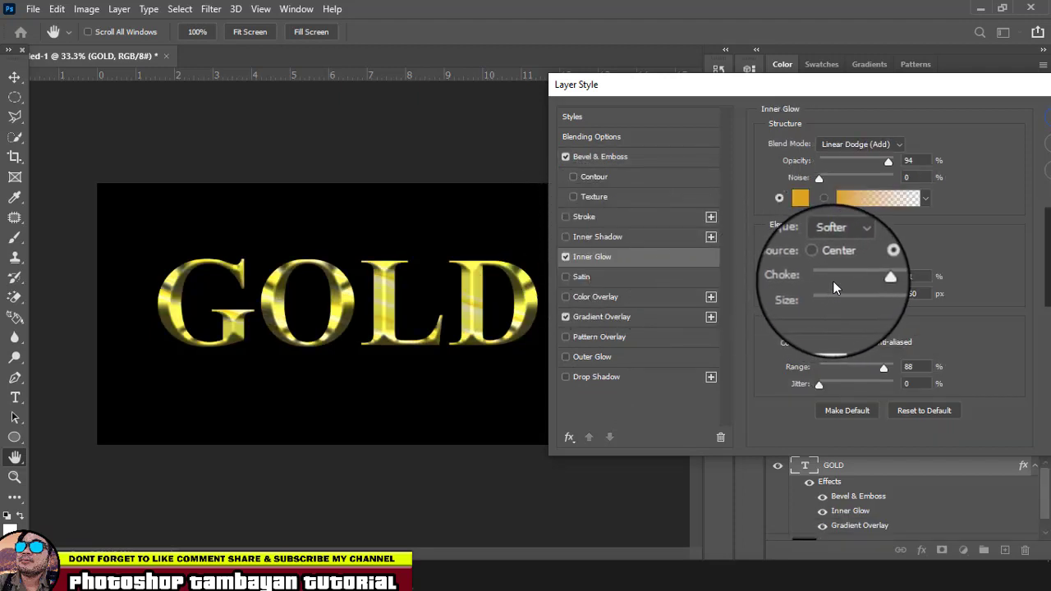
left_click(800, 199)
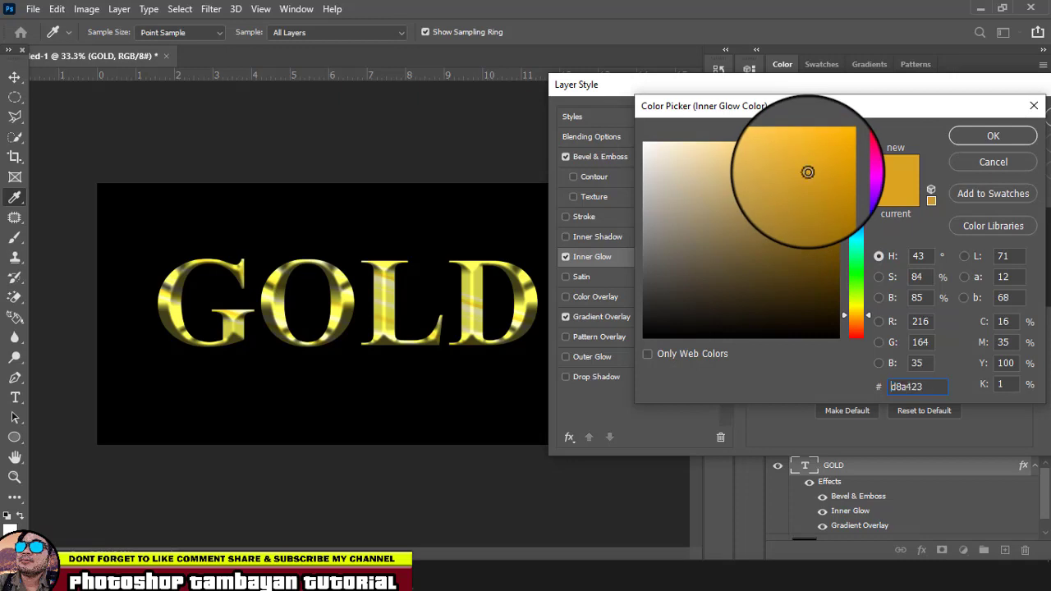
left_click(957, 136)
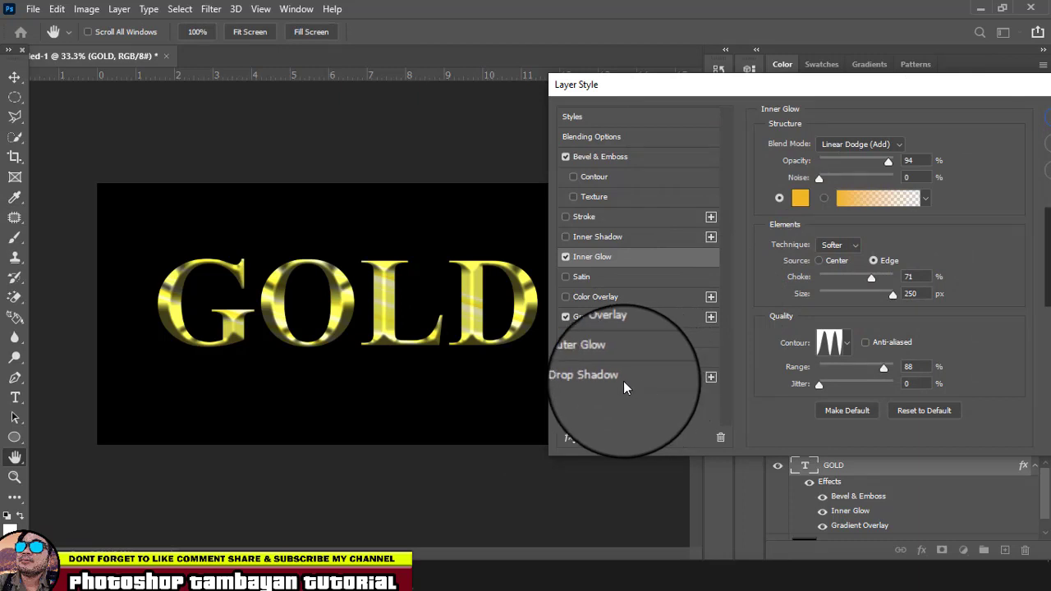
Add a 1 px stroke to the GOLD text.
left_click(581, 218)
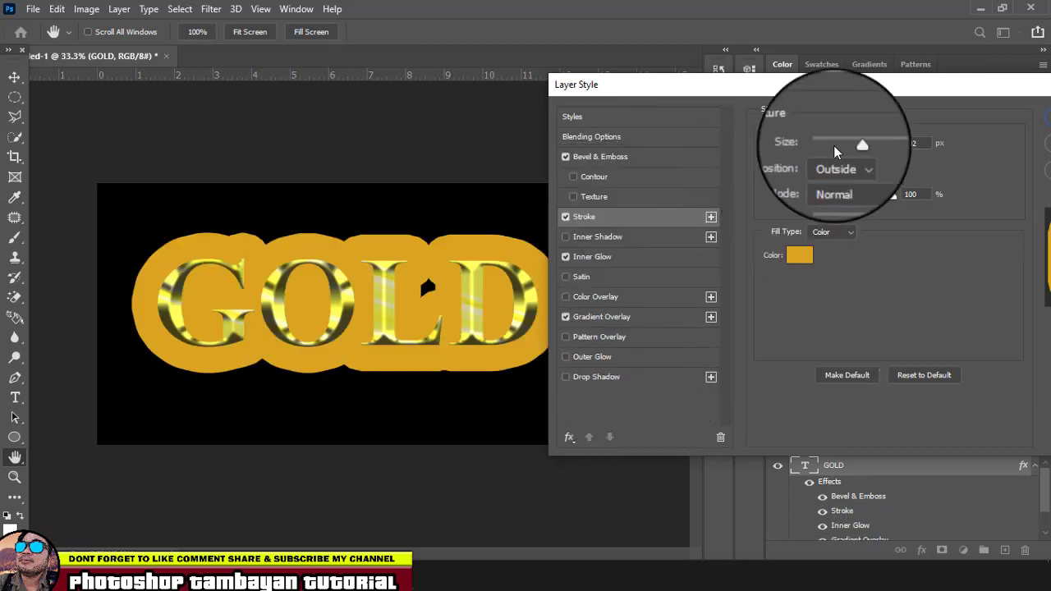
left_click(847, 144)
left_click_drag(809, 144, 778, 142)
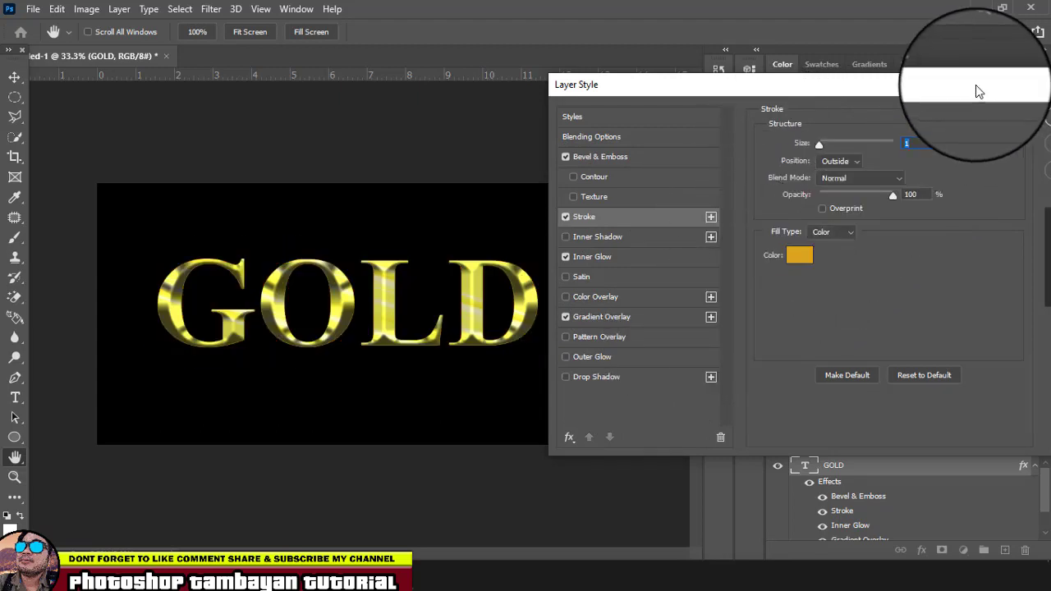
left_click_drag(976, 85, 936, 94)
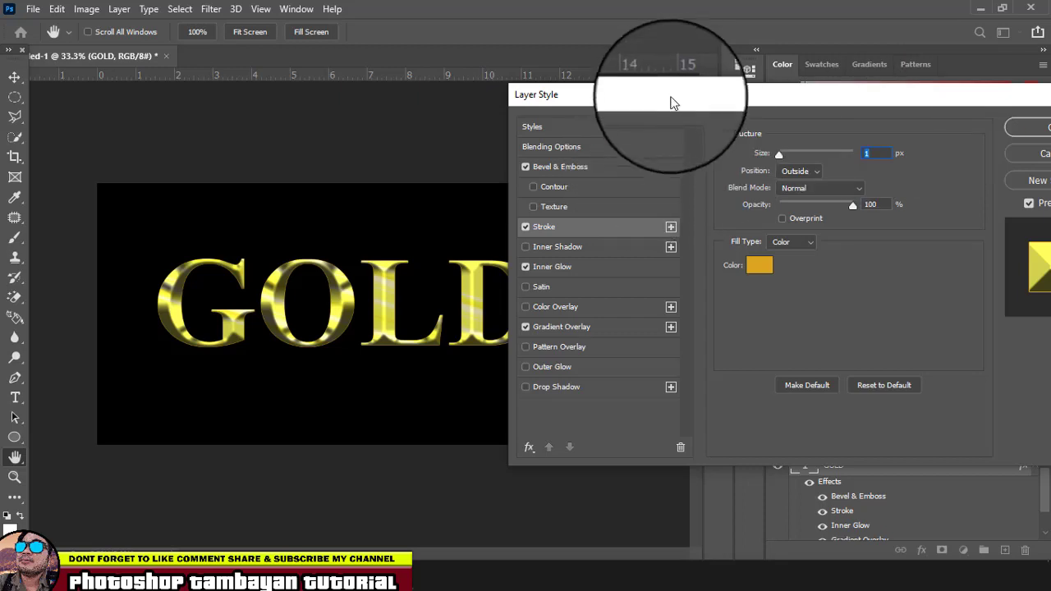
left_click_drag(674, 99, 753, 90)
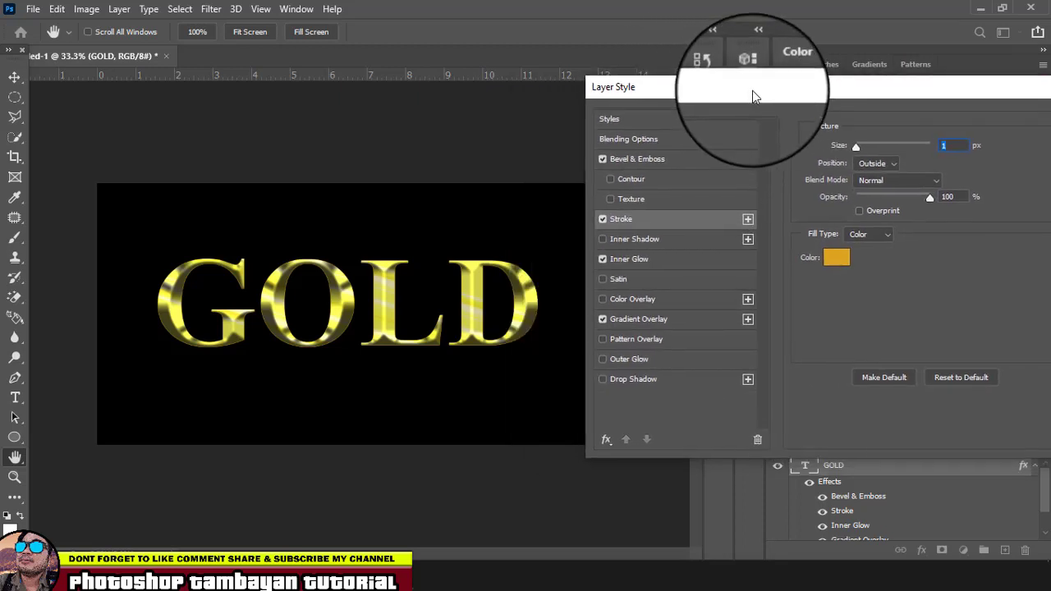
Enable the bevel Contour and set its range to 100%.
left_click(627, 179)
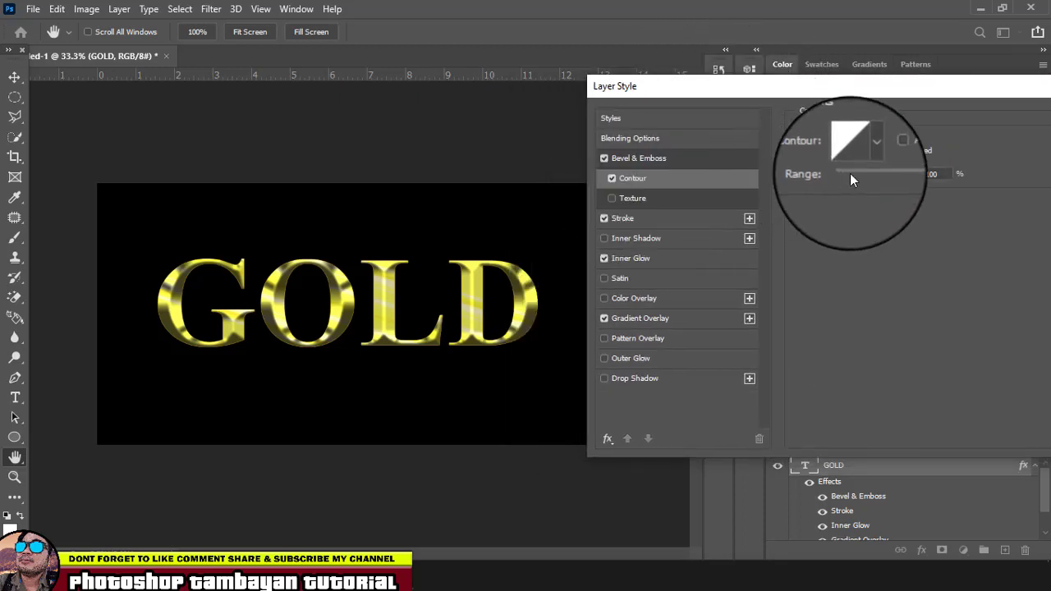
left_click(874, 147)
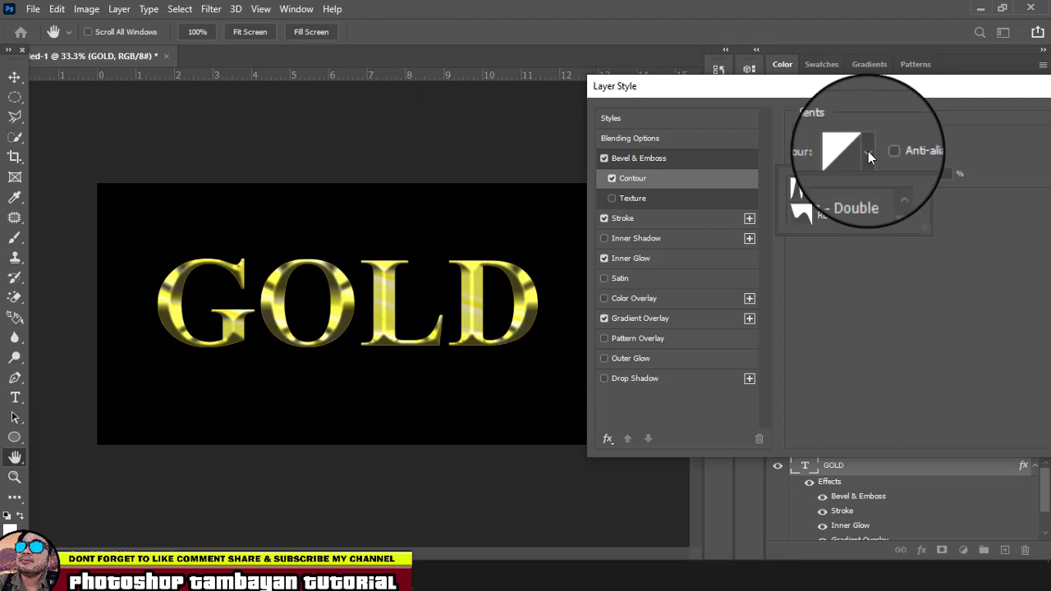
left_click(803, 189)
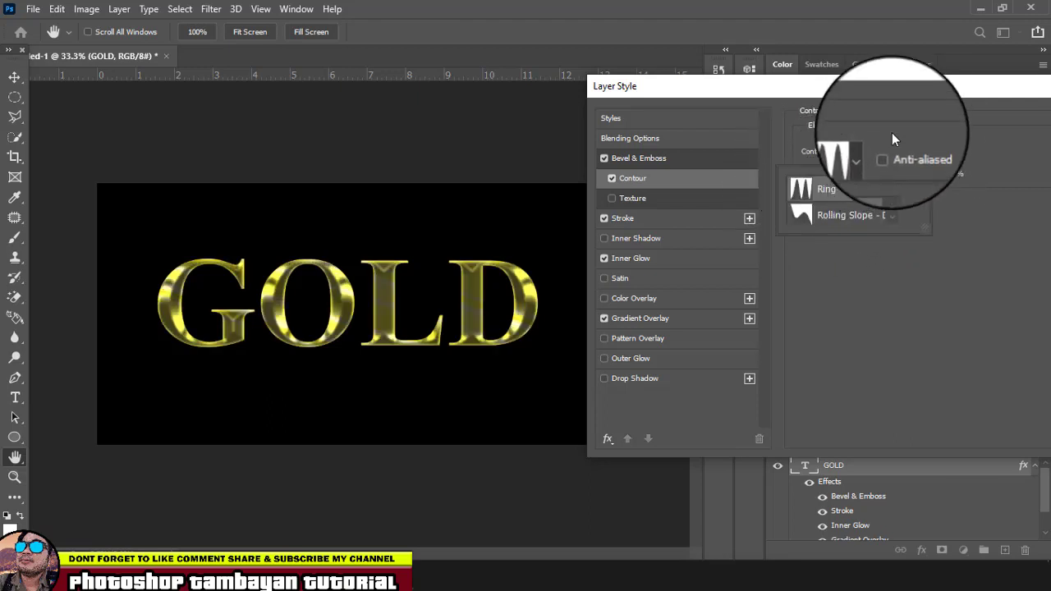
left_click(911, 110)
left_click_drag(900, 168, 877, 175)
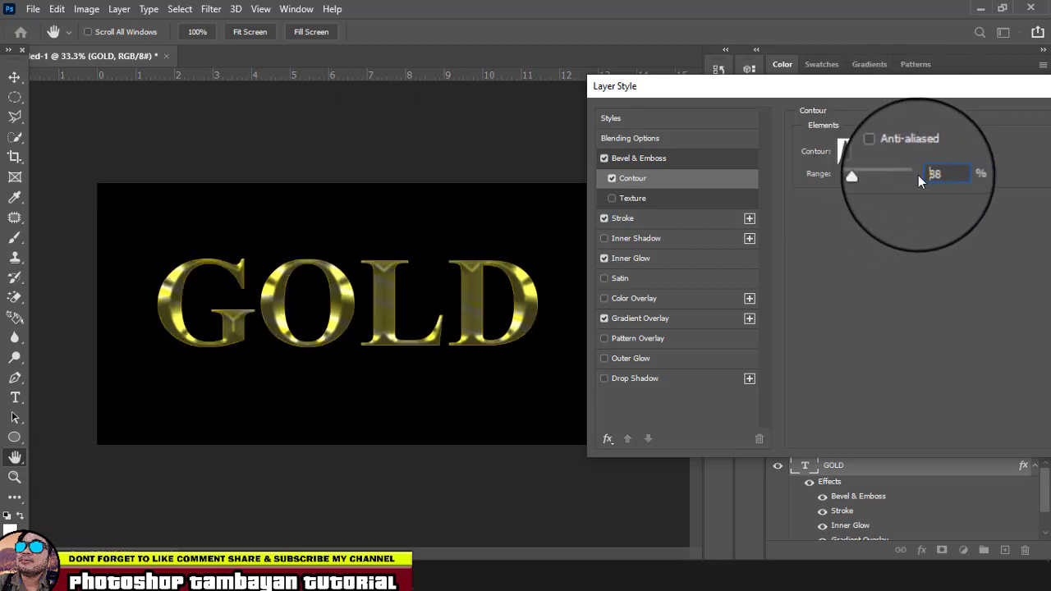
type("100")
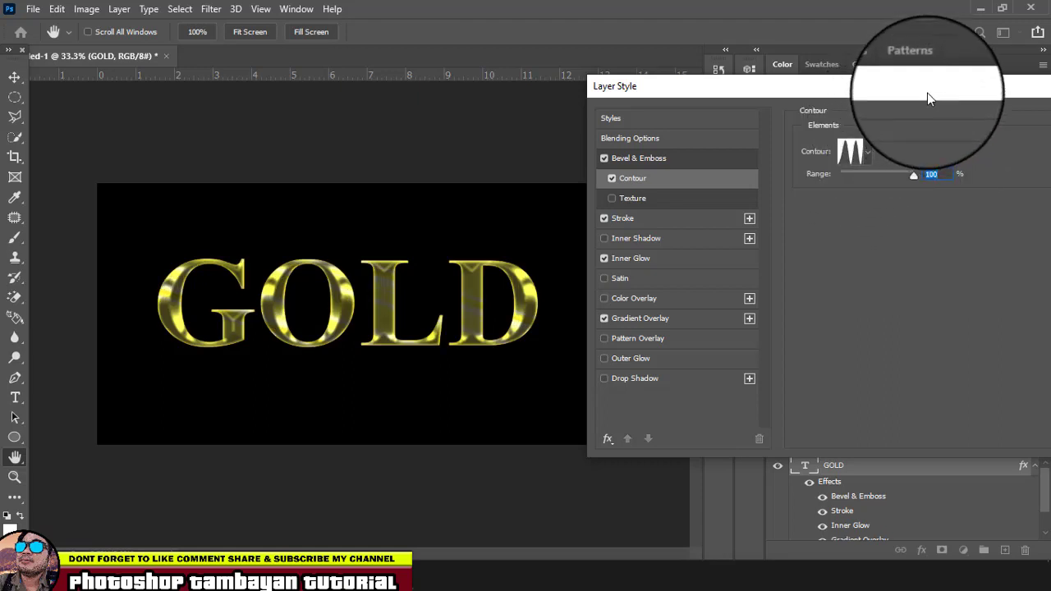
left_click_drag(929, 97, 900, 104)
Try several bevel contour presets and settle on Gaussian.
left_click(840, 160)
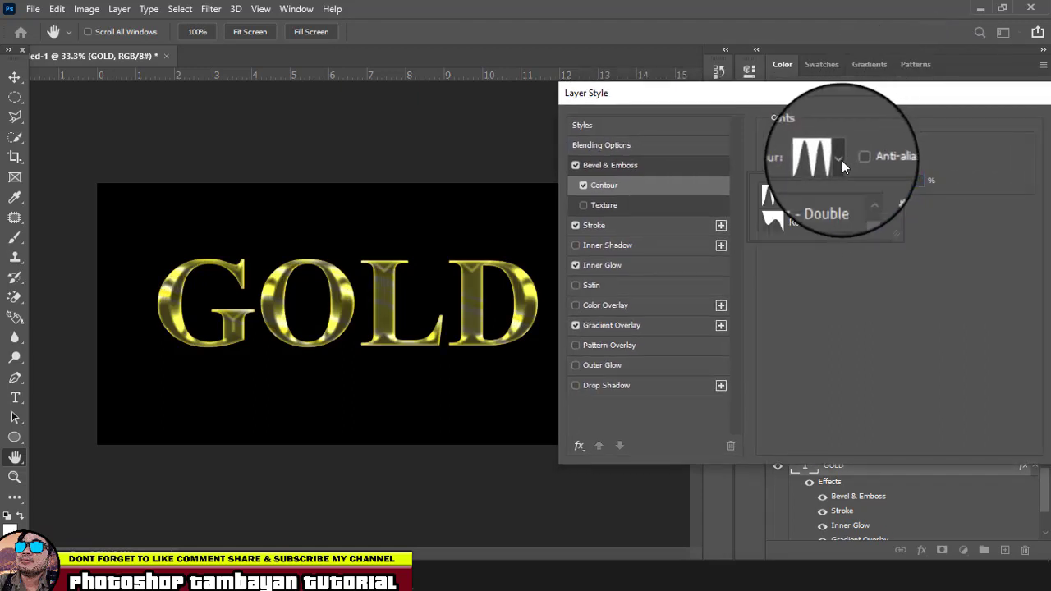
left_click(773, 223)
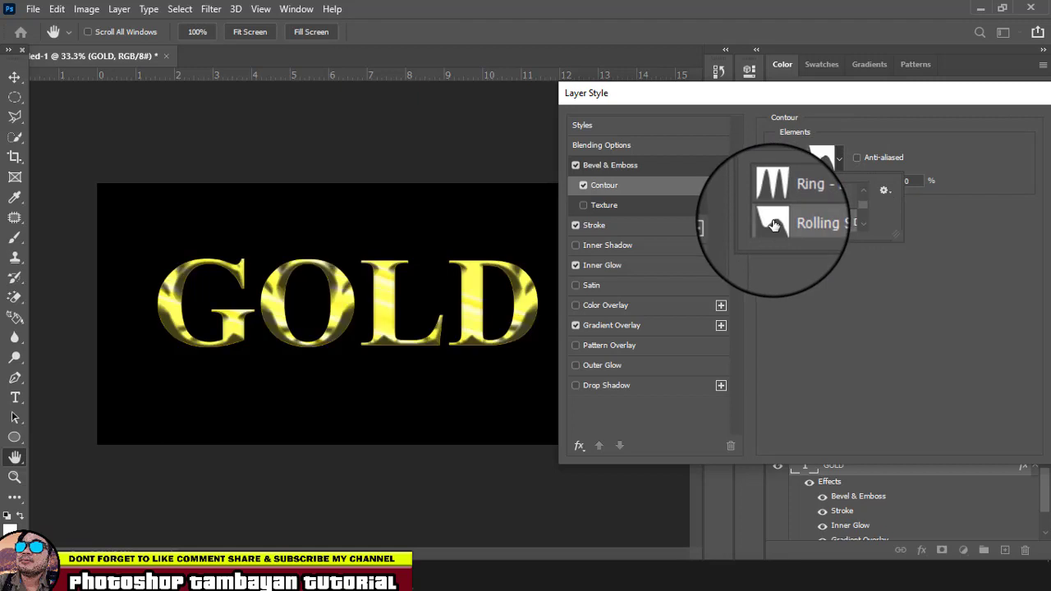
scroll(774, 218, "up", 1)
left_click(778, 207)
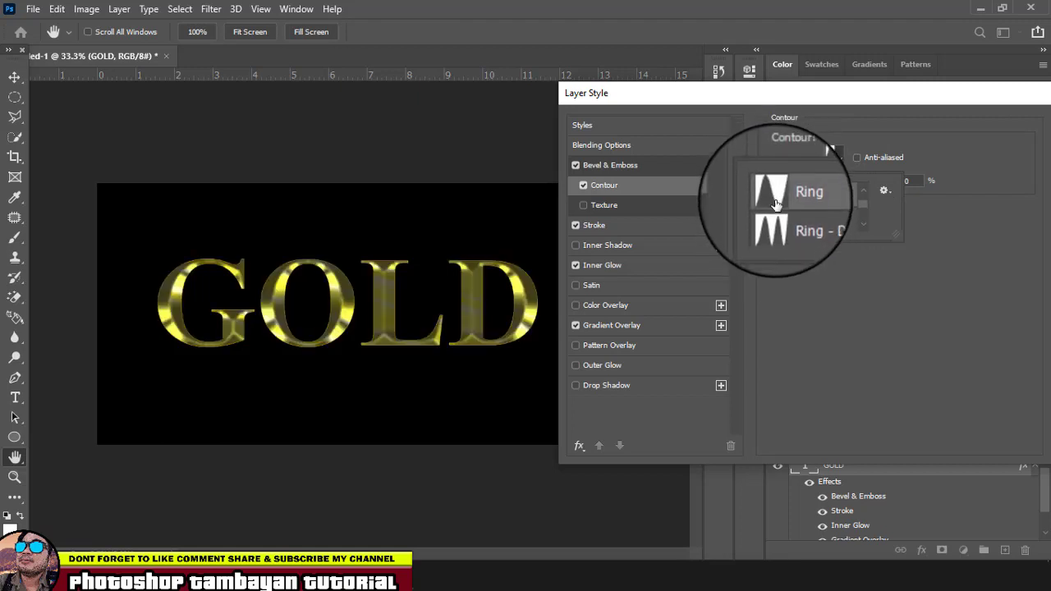
scroll(778, 212, "up", 1)
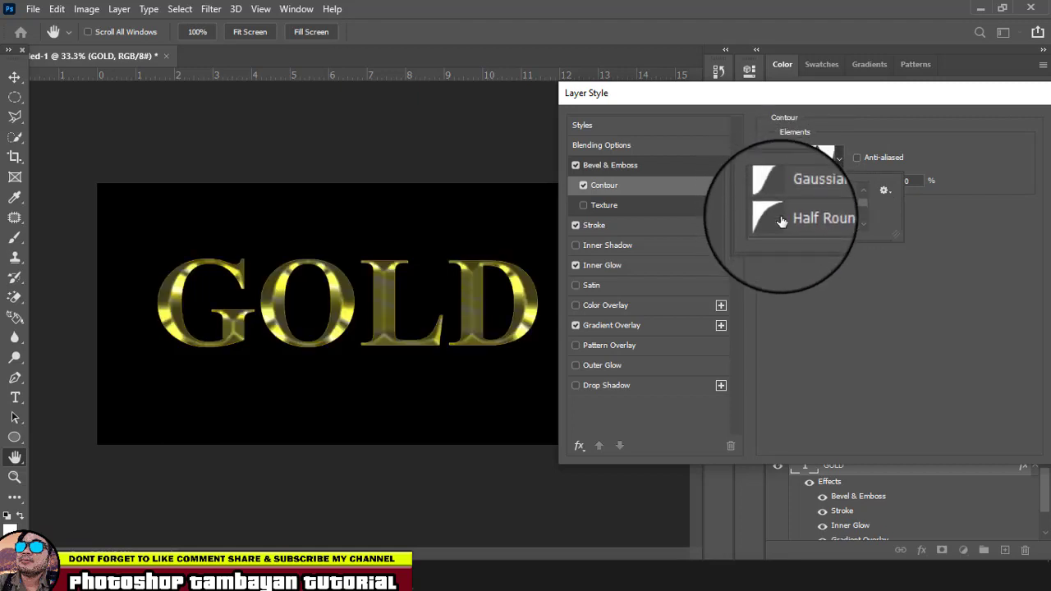
left_click(775, 223)
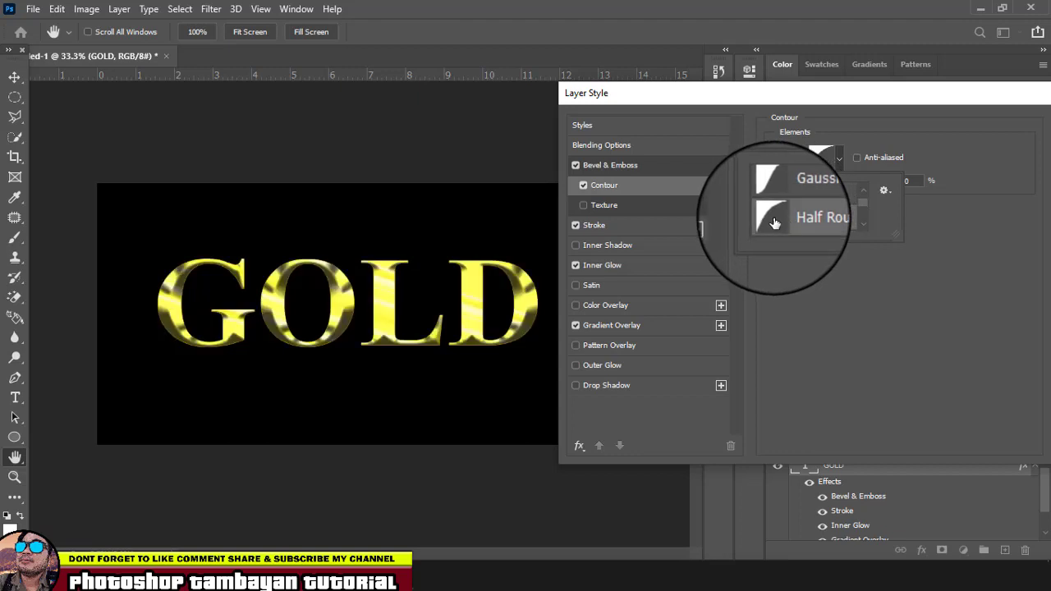
left_click(775, 207)
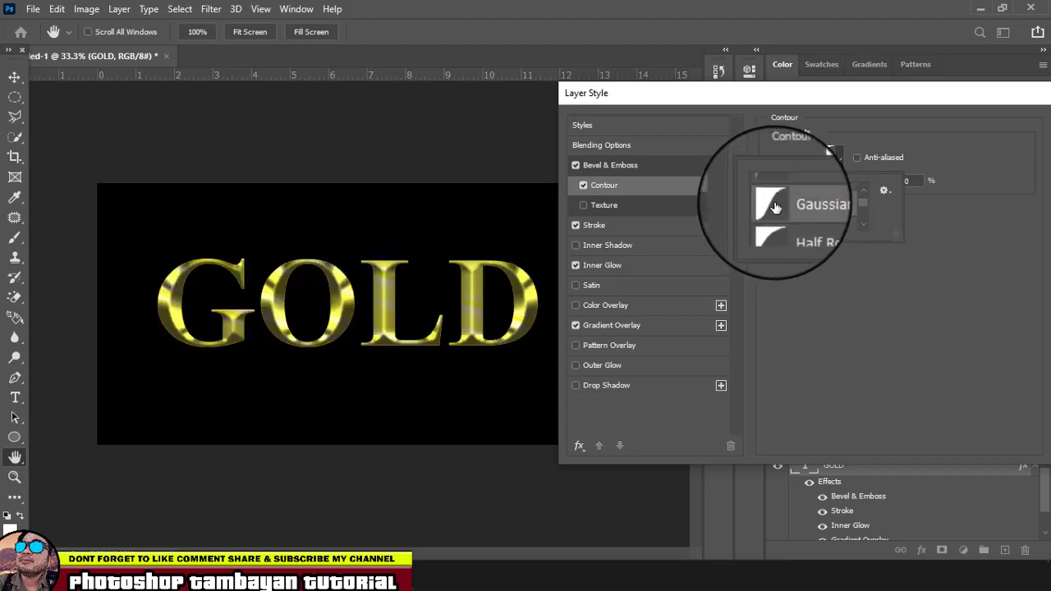
left_click_drag(938, 101, 1039, 97)
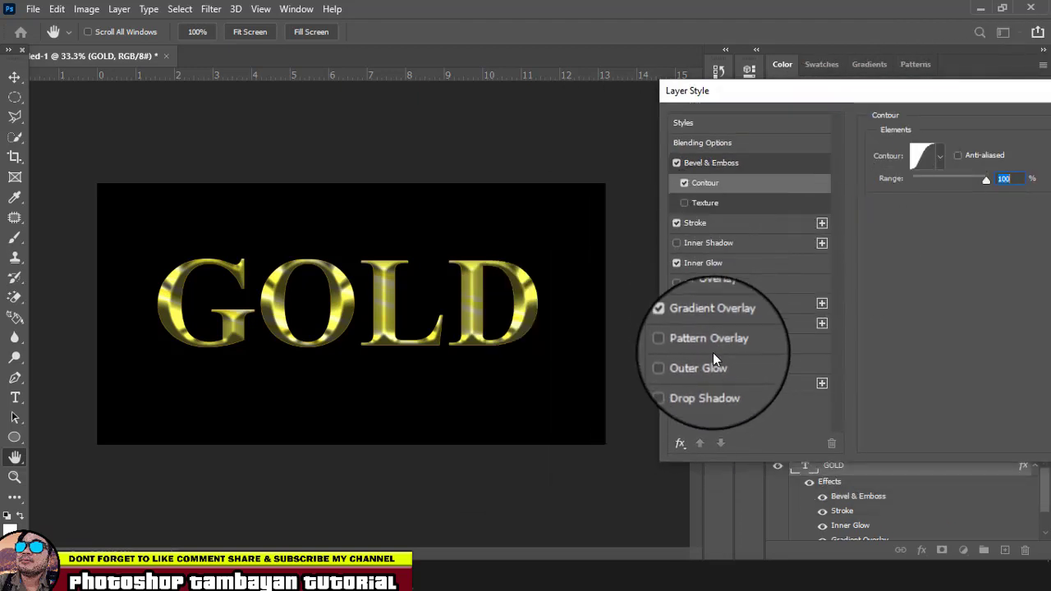
Preview Normal, Overlay, Soft Light, Hard Light and other blend modes on GOLD's inner glow.
left_click(734, 261)
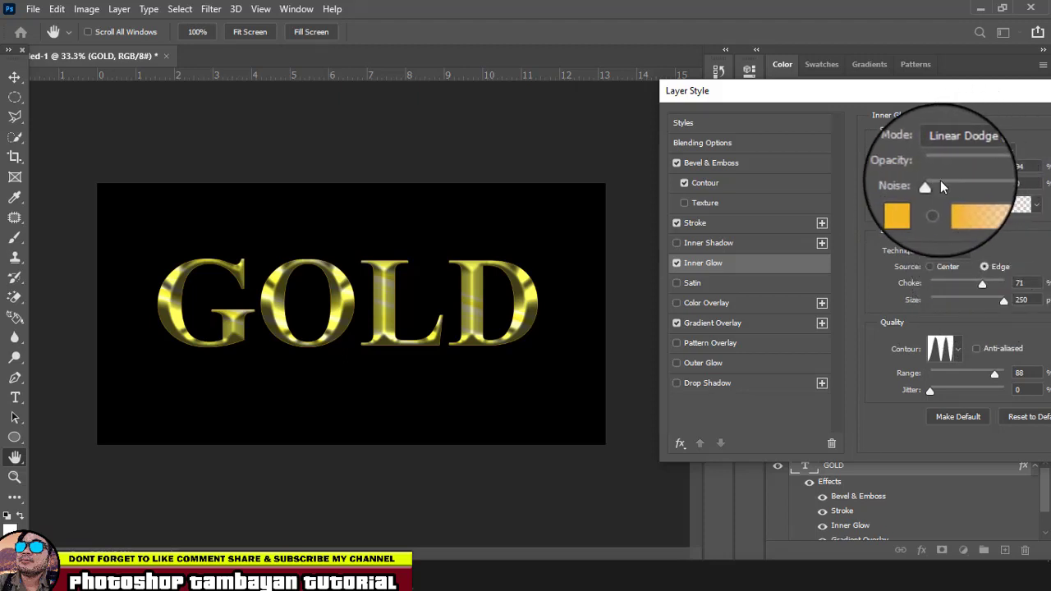
left_click(984, 148)
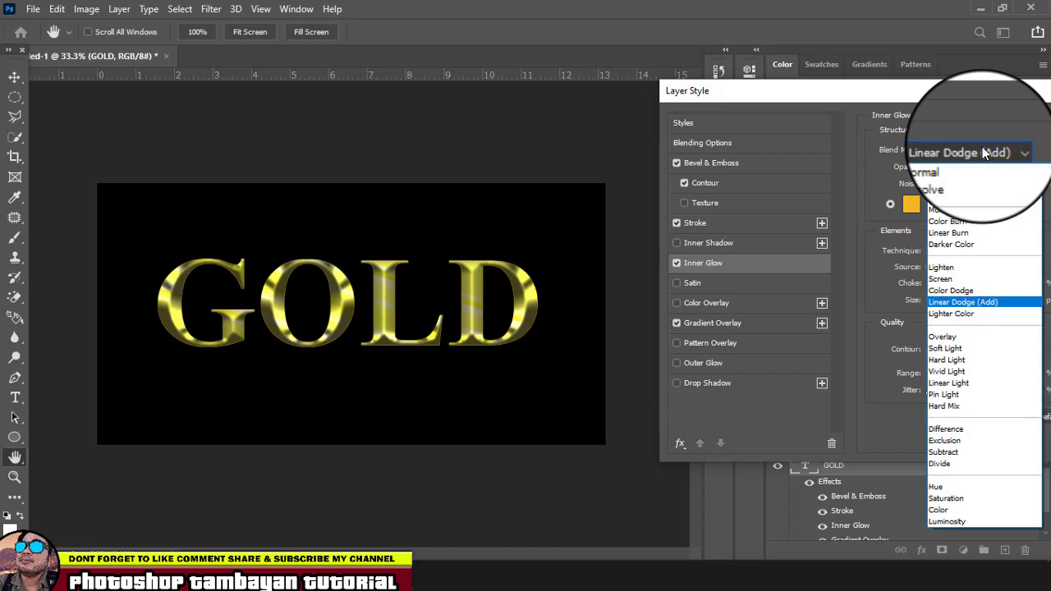
left_click(977, 165)
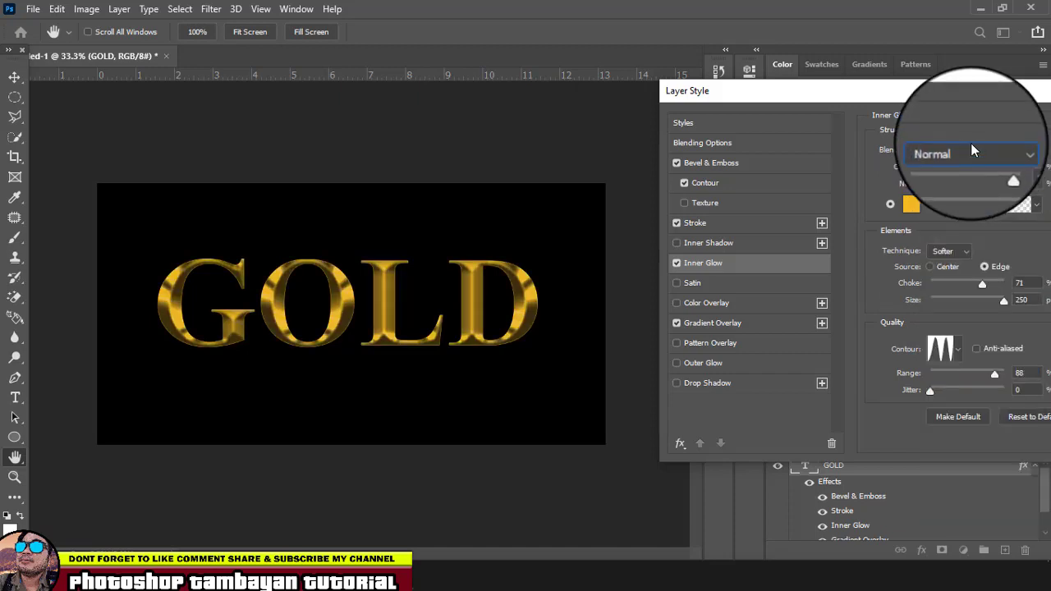
left_click(970, 152)
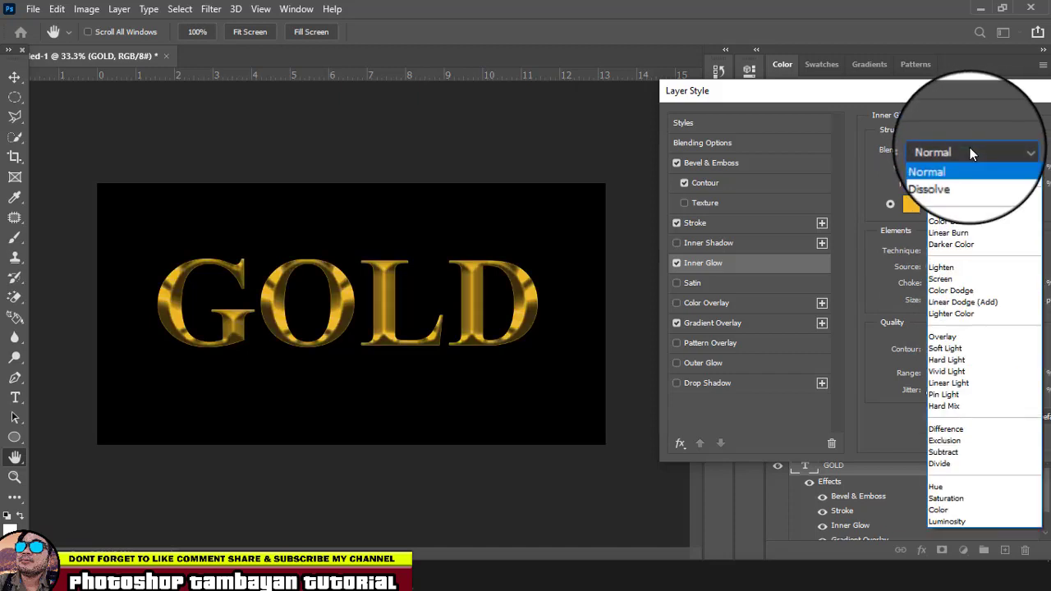
left_click(951, 336)
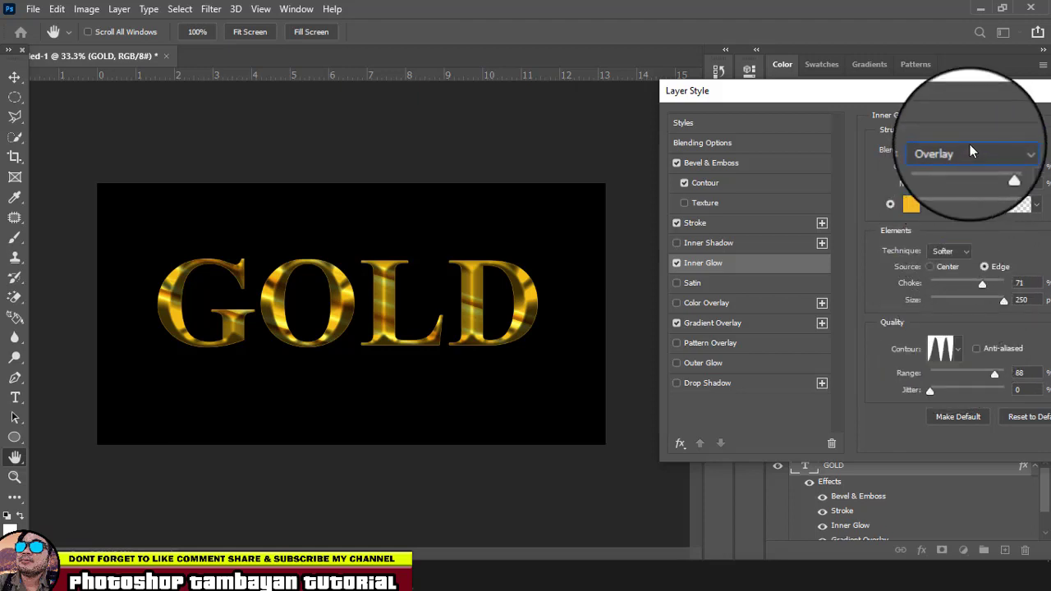
key("Down")
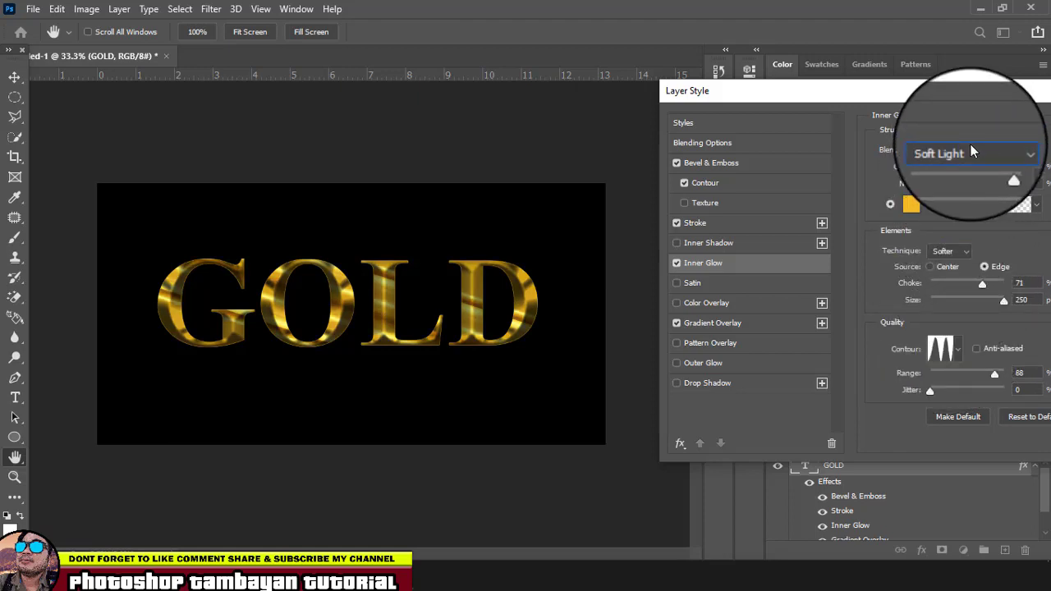
key("Down")
key("Down")
key("Up")
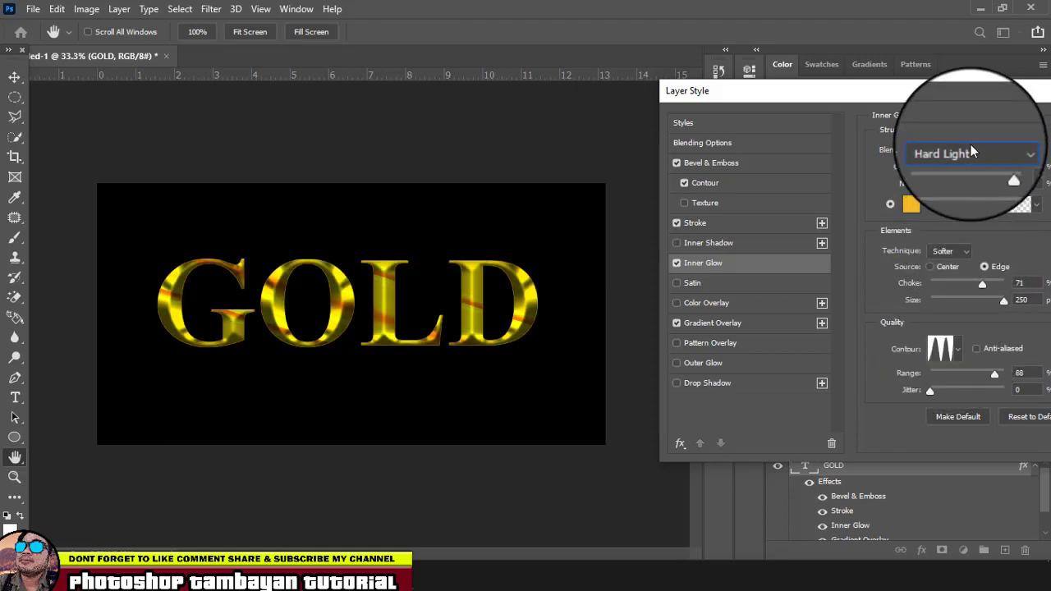
key("Down")
key("Down")
key("Down")
key("Down")
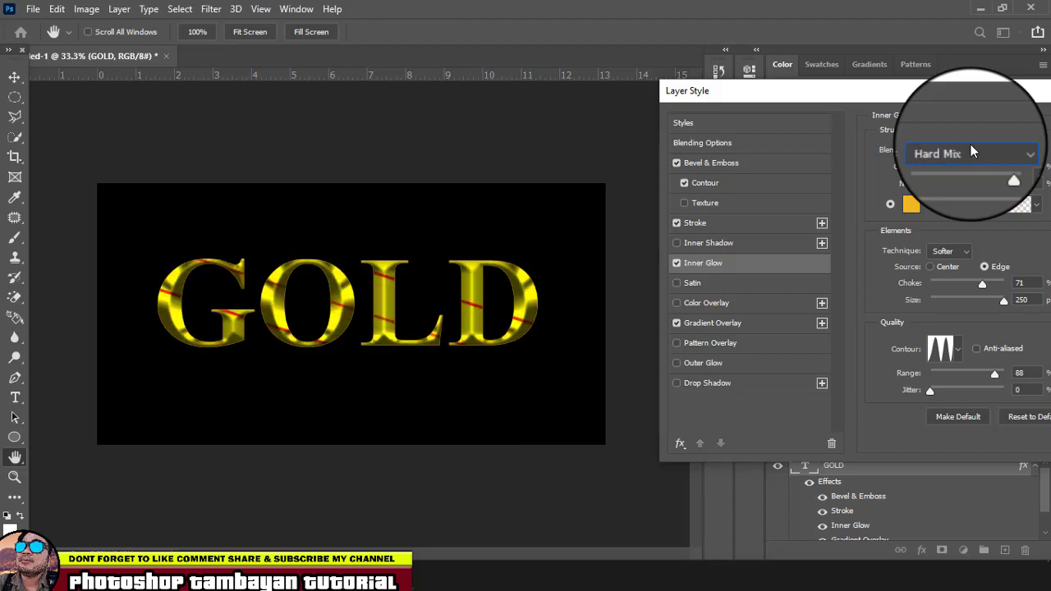
key("Down")
key("Down")
key("Down")
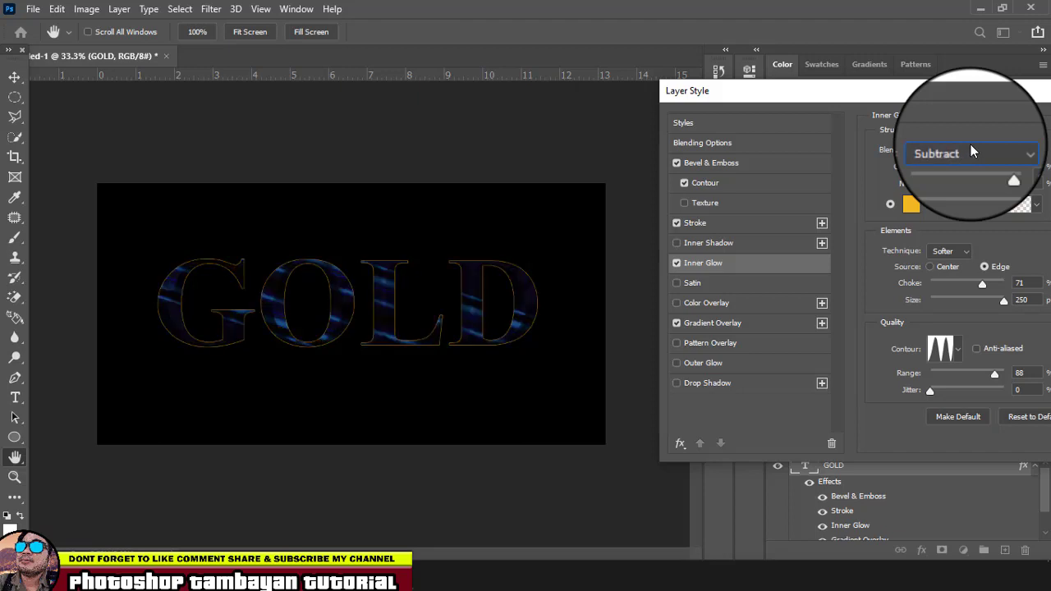
key("Down")
key("Down")
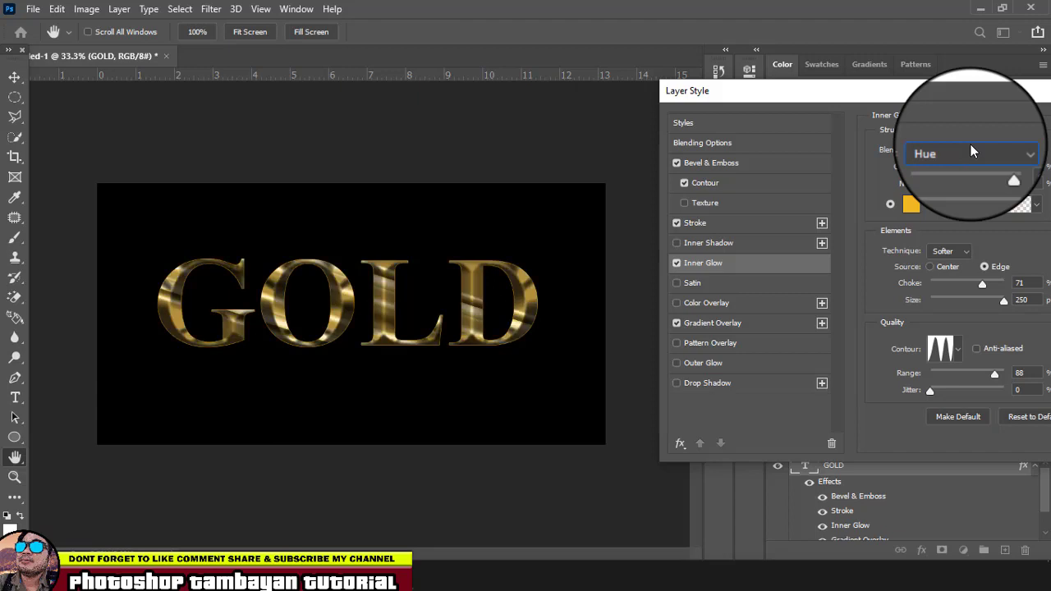
key("Down")
key("Down")
key("Down")
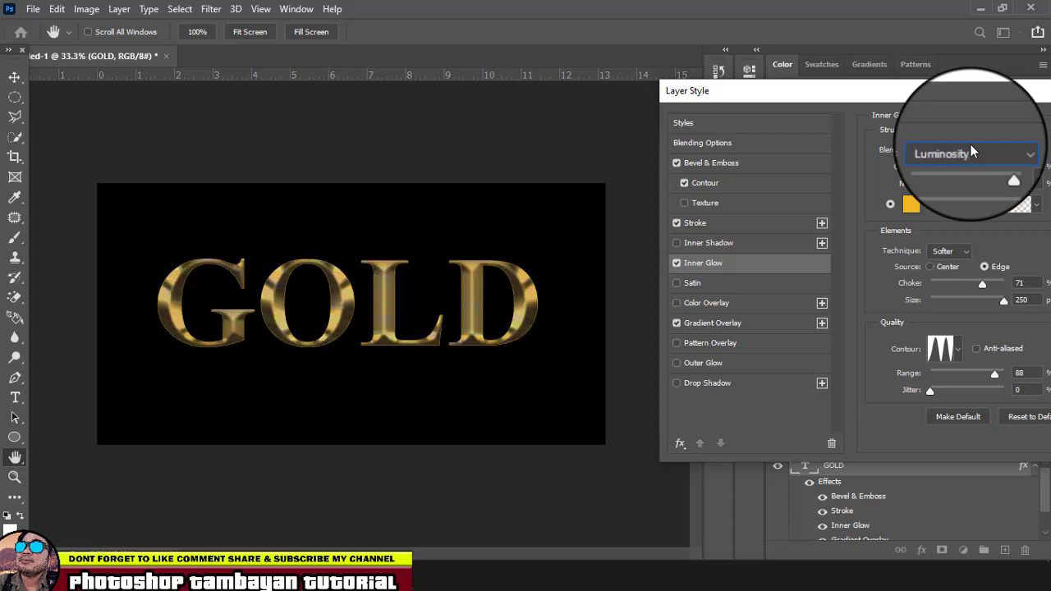
Set the inner glow blend mode to Linear Dodge (Add) and move the Layer Style dialog aside.
left_click(971, 150)
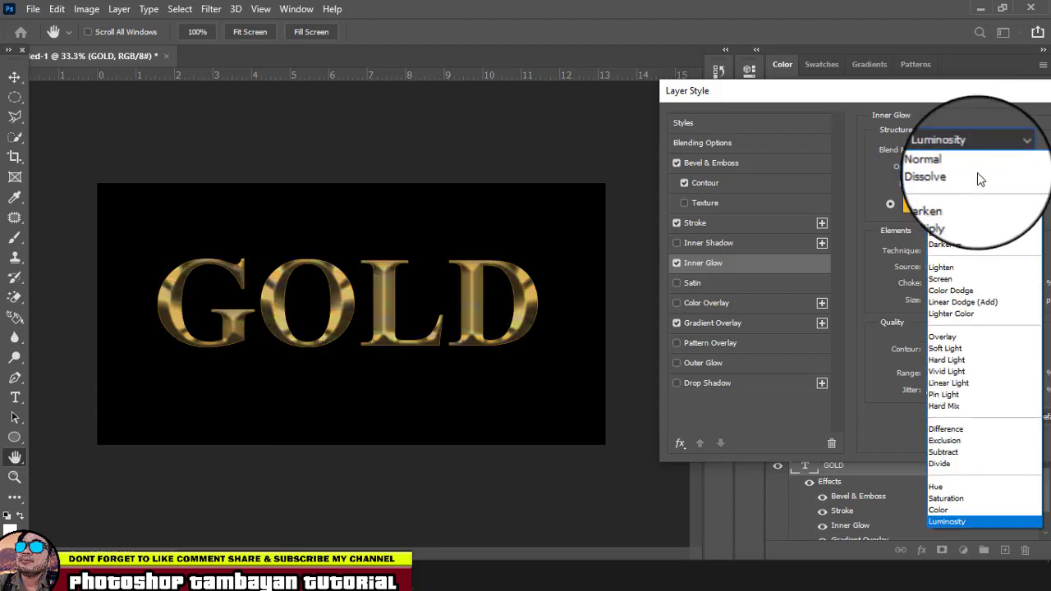
left_click(970, 336)
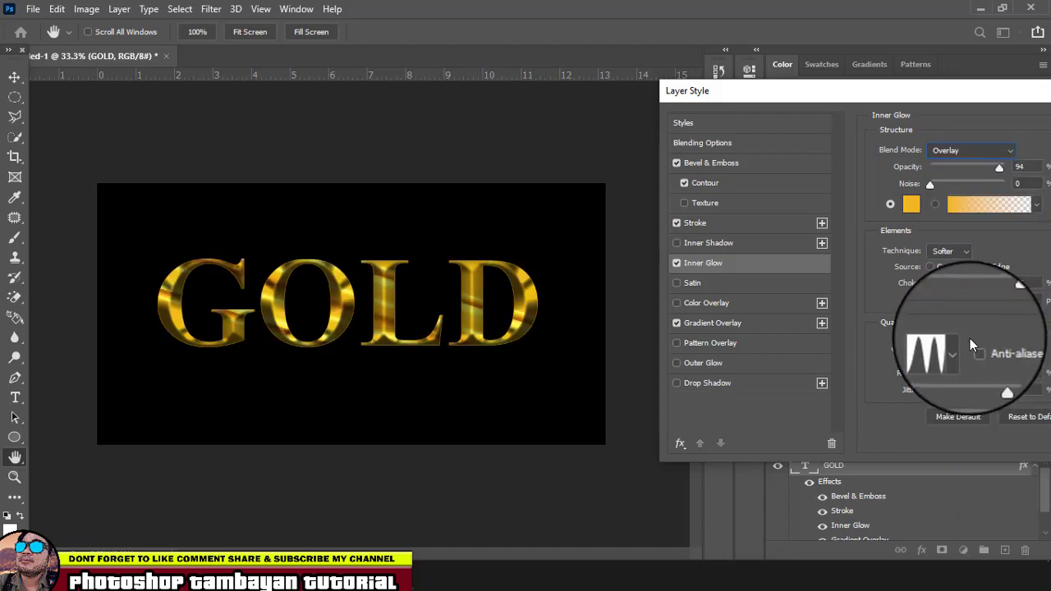
left_click(984, 150)
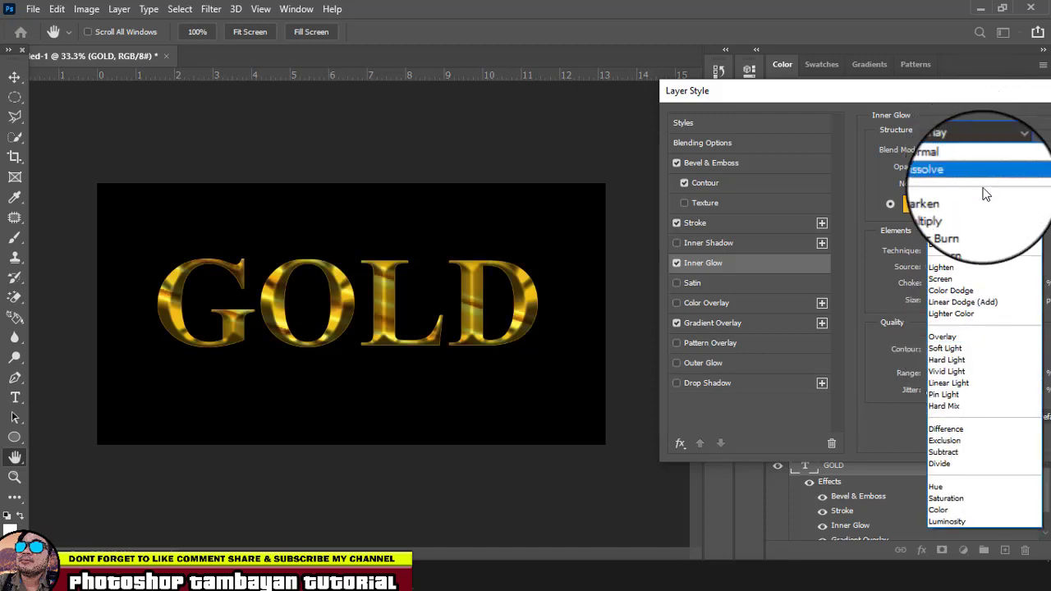
left_click(995, 304)
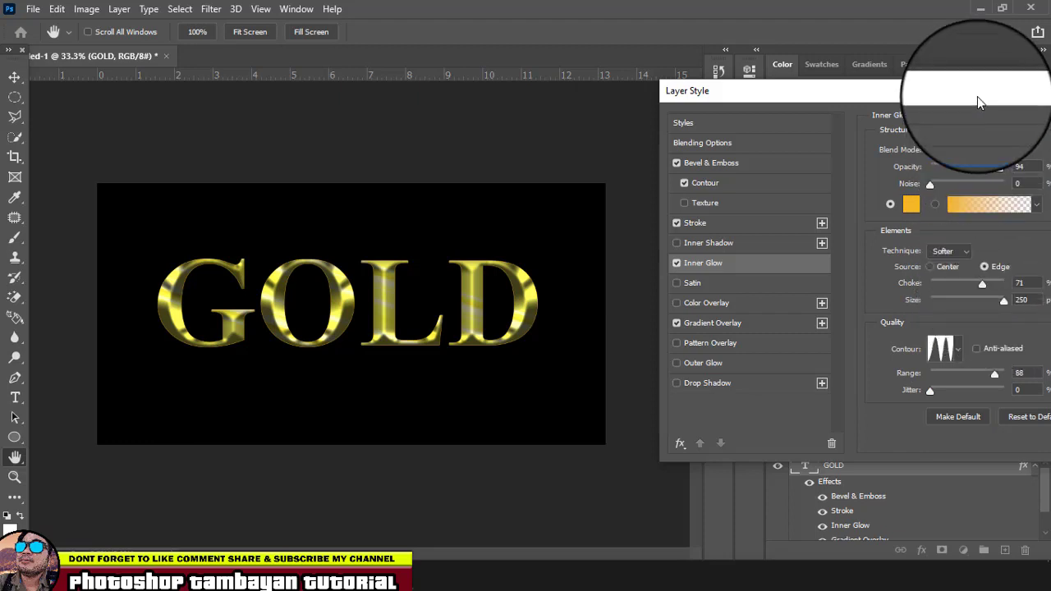
left_click_drag(978, 96, 912, 124)
left_click_drag(992, 125, 893, 165)
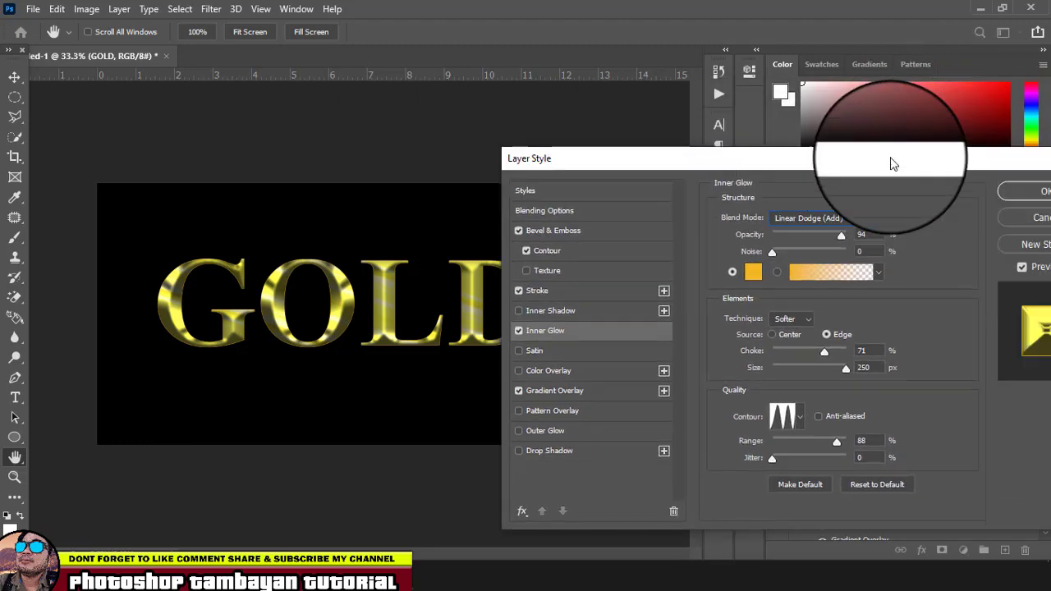
Apply the layer effects and drag the GOLD text higher on the black canvas.
left_click(1019, 192)
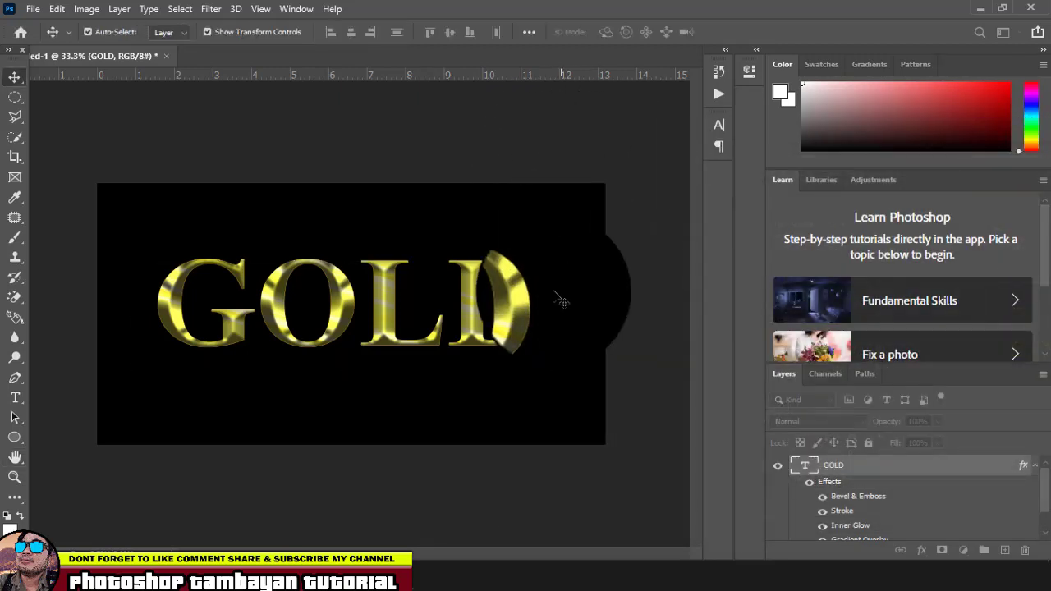
left_click_drag(475, 302, 474, 260)
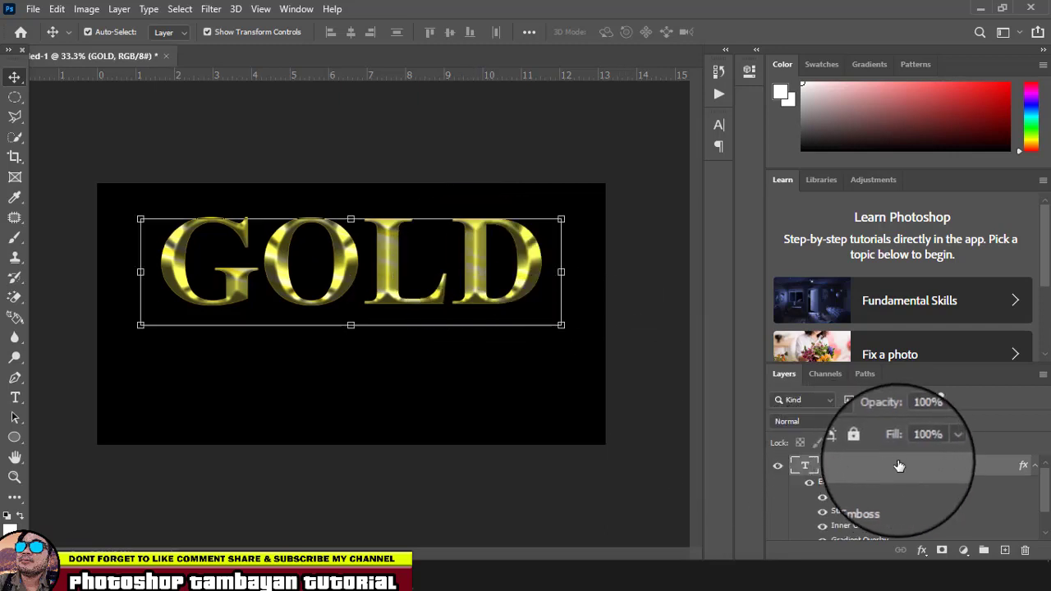
scroll(903, 479, "down", 2)
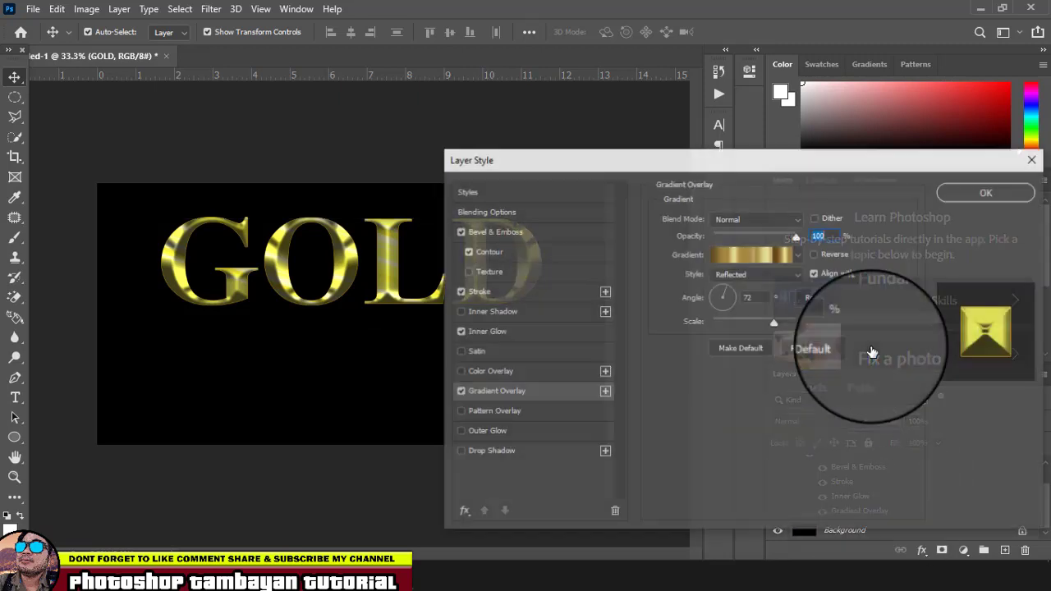
Apply a gold gradient preset, switch the overlay style to Linear, and bring up the gradient editor.
left_click(797, 258)
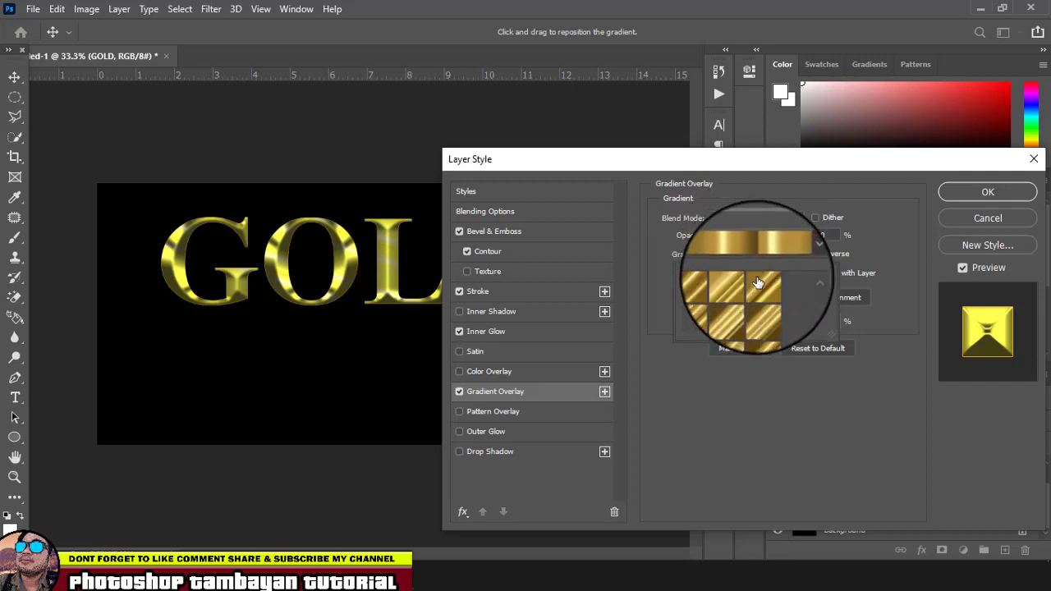
double_click(737, 285)
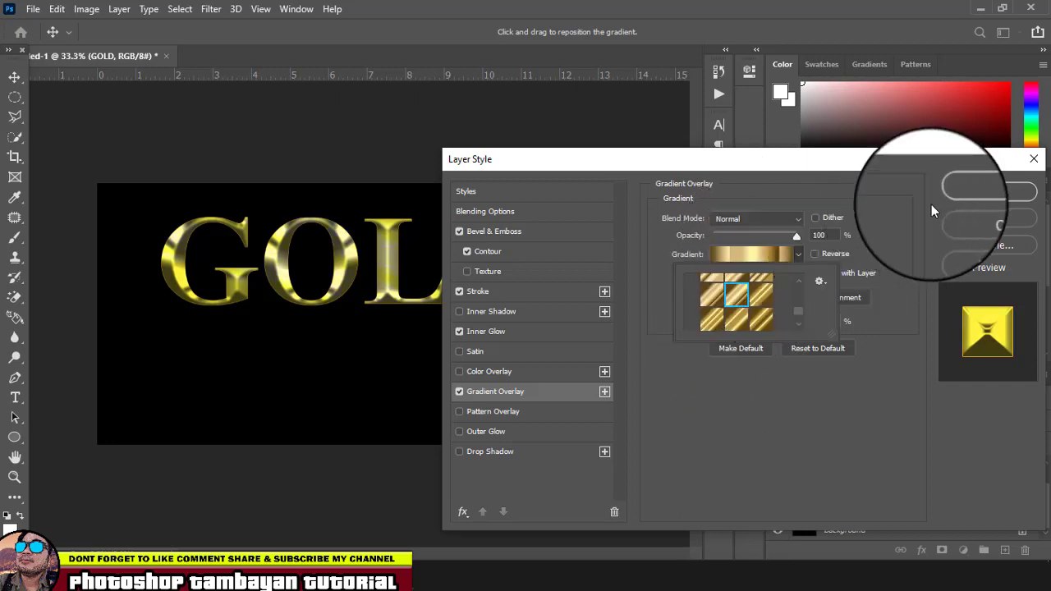
left_click(977, 192)
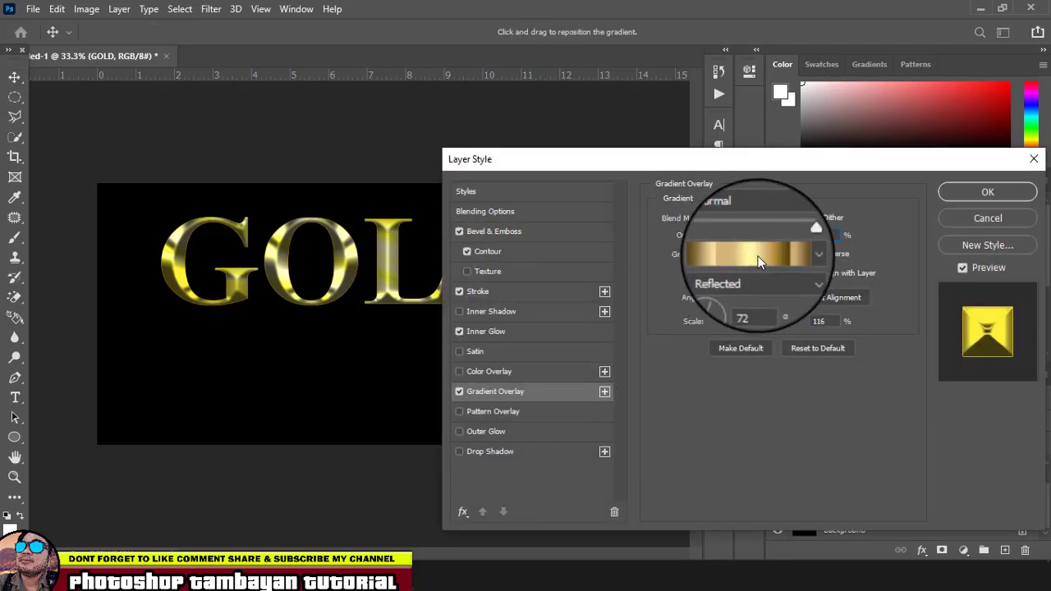
left_click(754, 280)
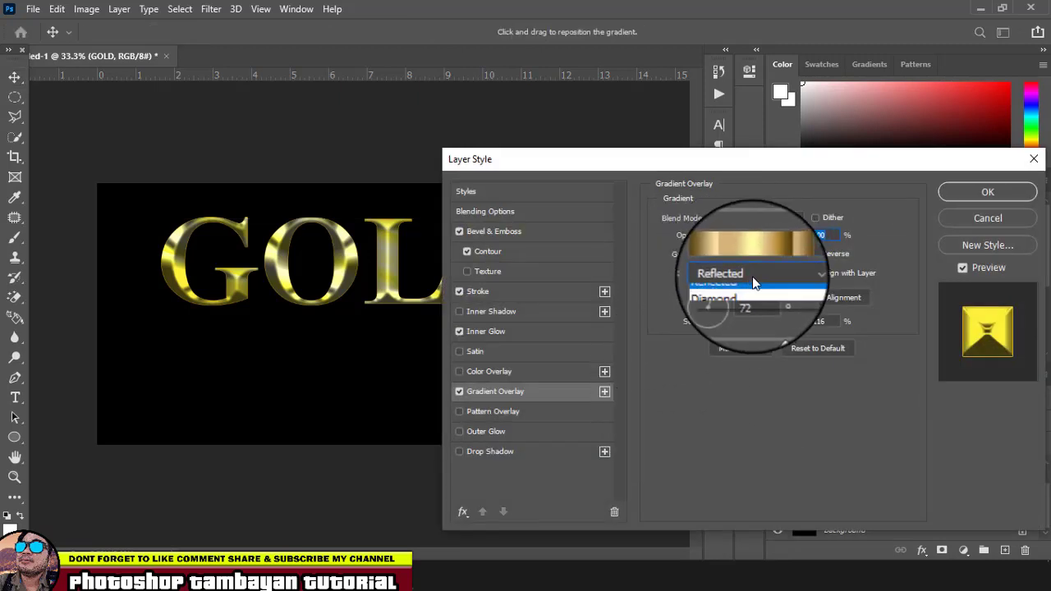
left_click(751, 290)
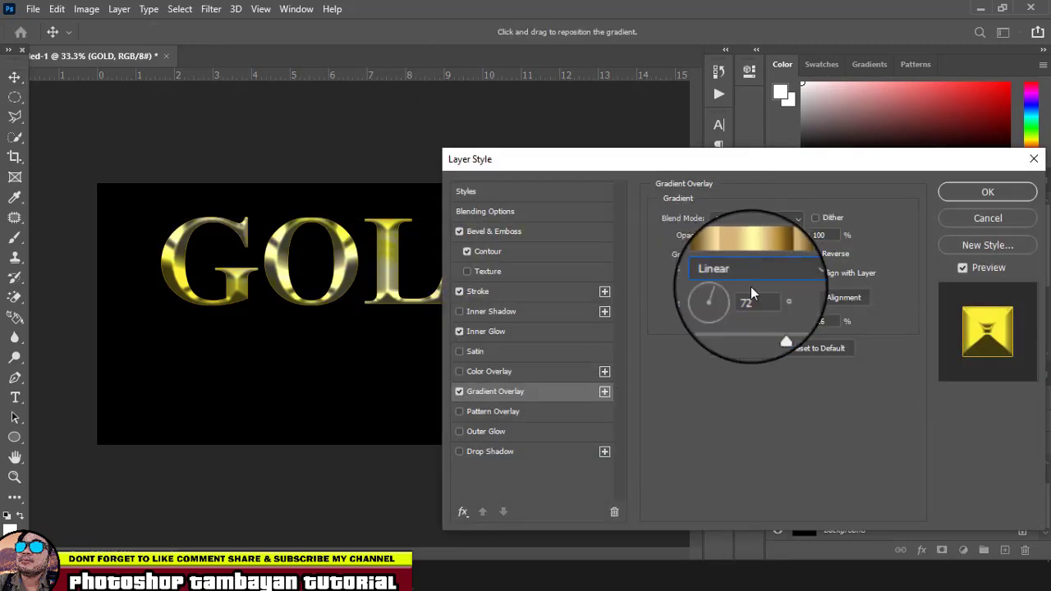
left_click(760, 254)
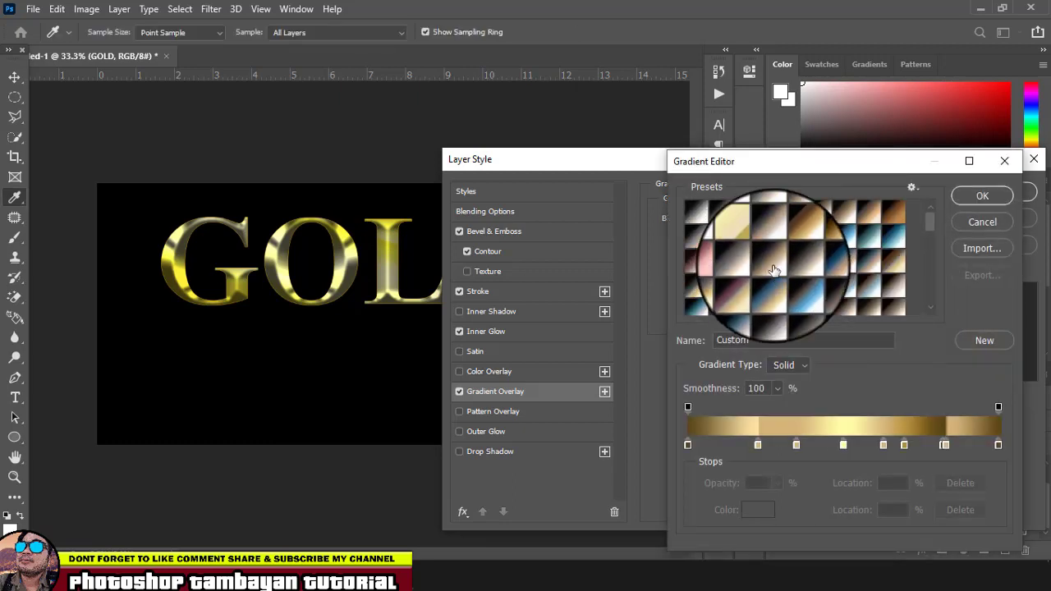
Try the pale gold, yellow-gold and Gold gradient presets on the overlay.
left_click(746, 235)
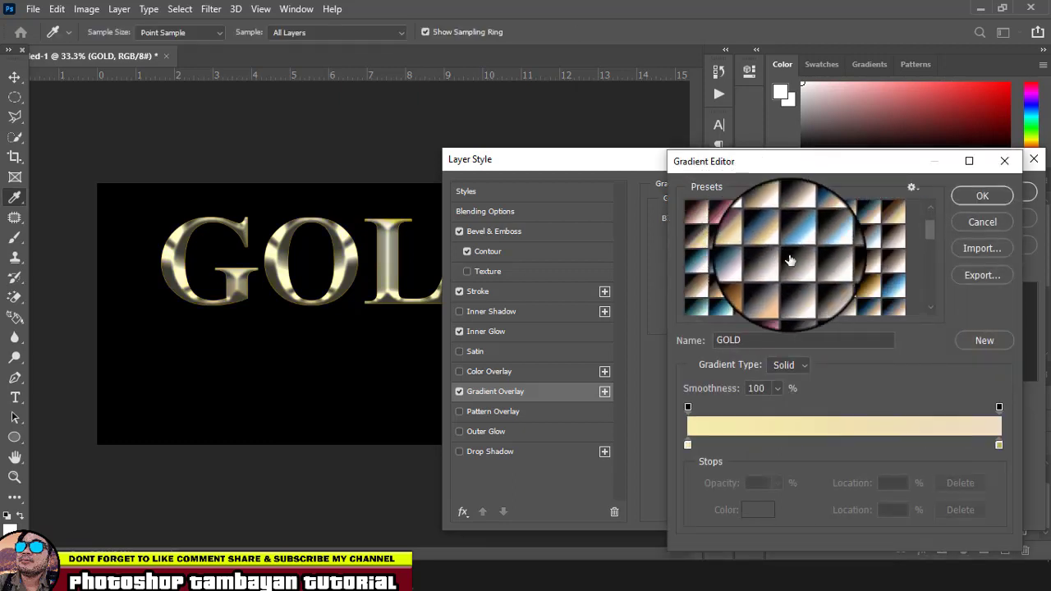
scroll(803, 252, "down", 5)
scroll(869, 300, "down", 3)
scroll(873, 305, "down", 3)
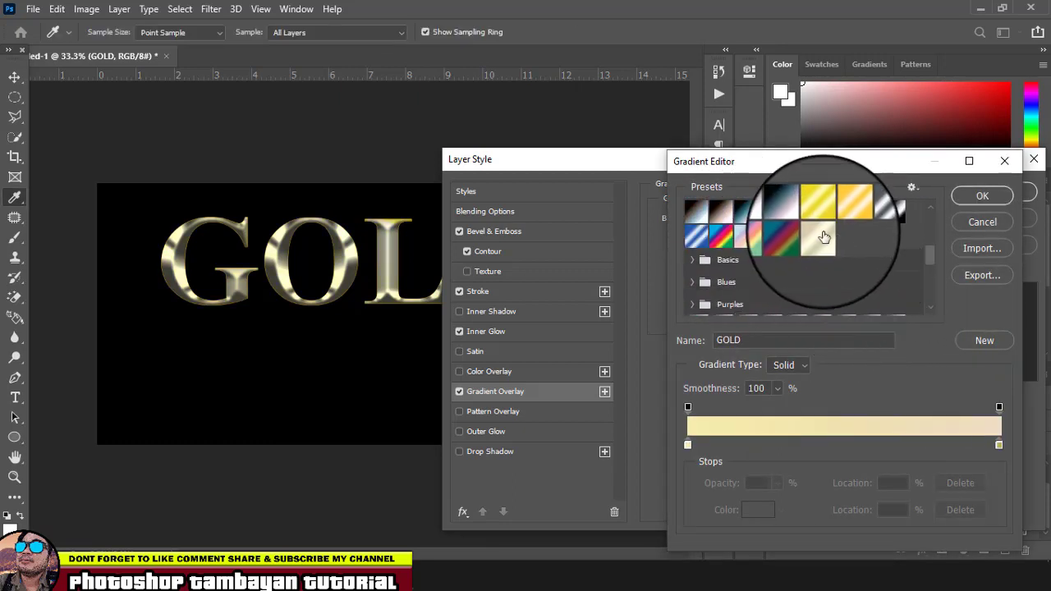
left_click(820, 210)
left_click(843, 210)
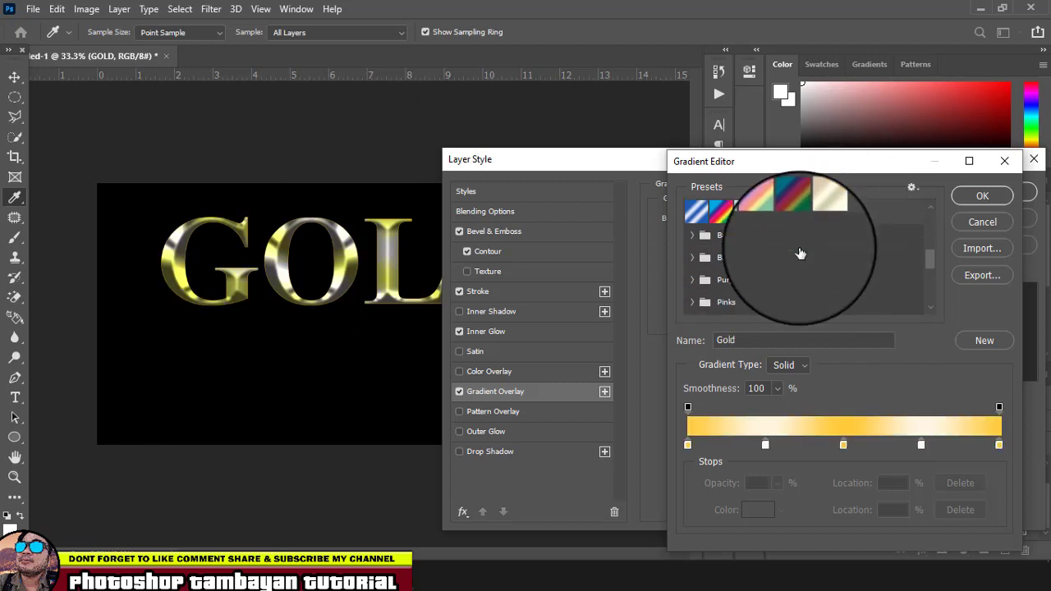
scroll(754, 267, "down", 3)
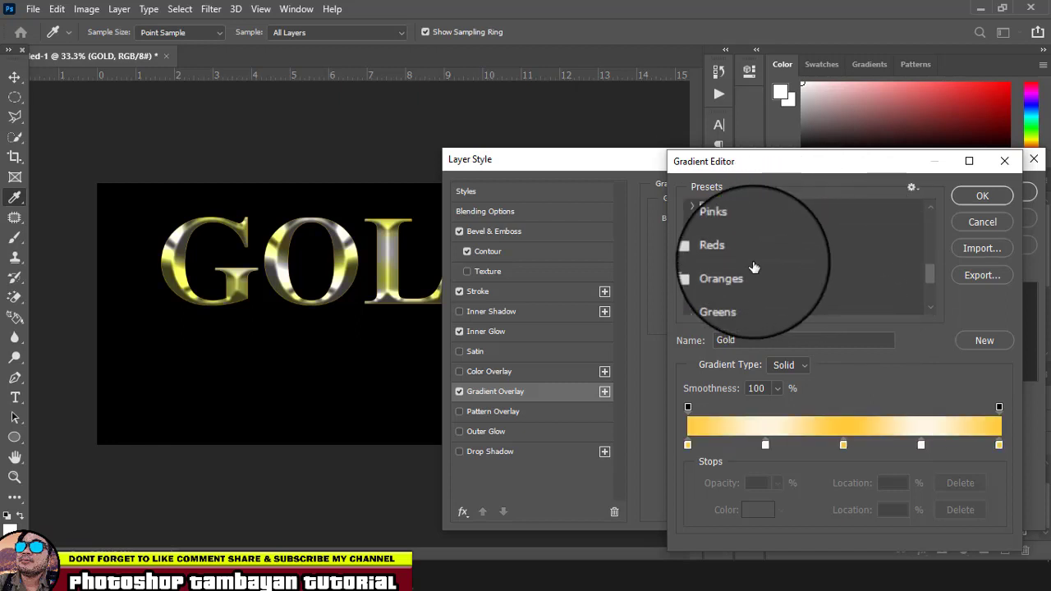
scroll(754, 267, "down", 5)
scroll(755, 275, "down", 2)
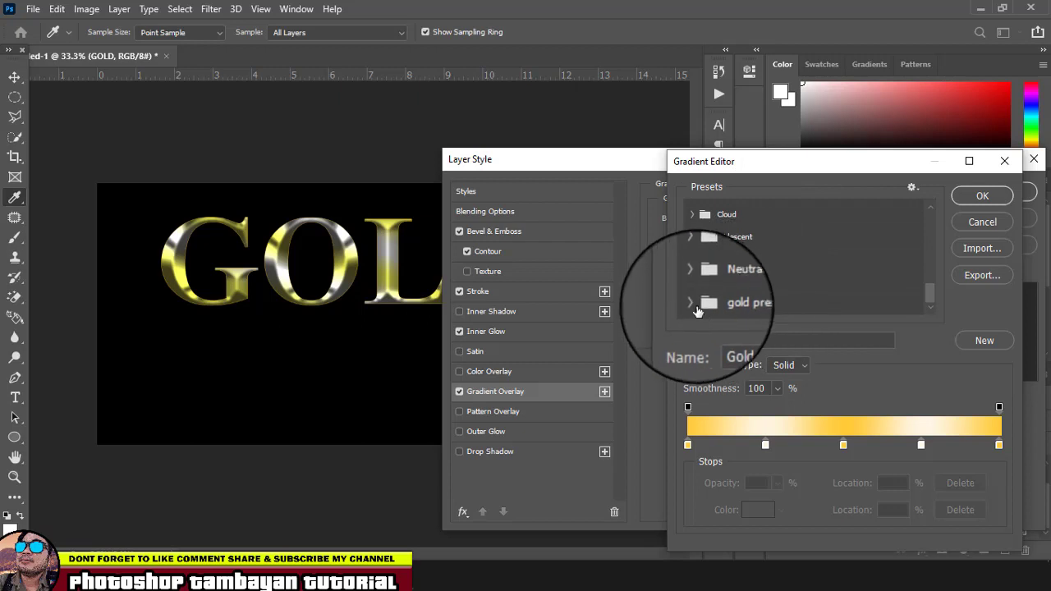
Choose a multi-stop gradient from the 'gold preset' collection and apply the layer style.
left_click(691, 303)
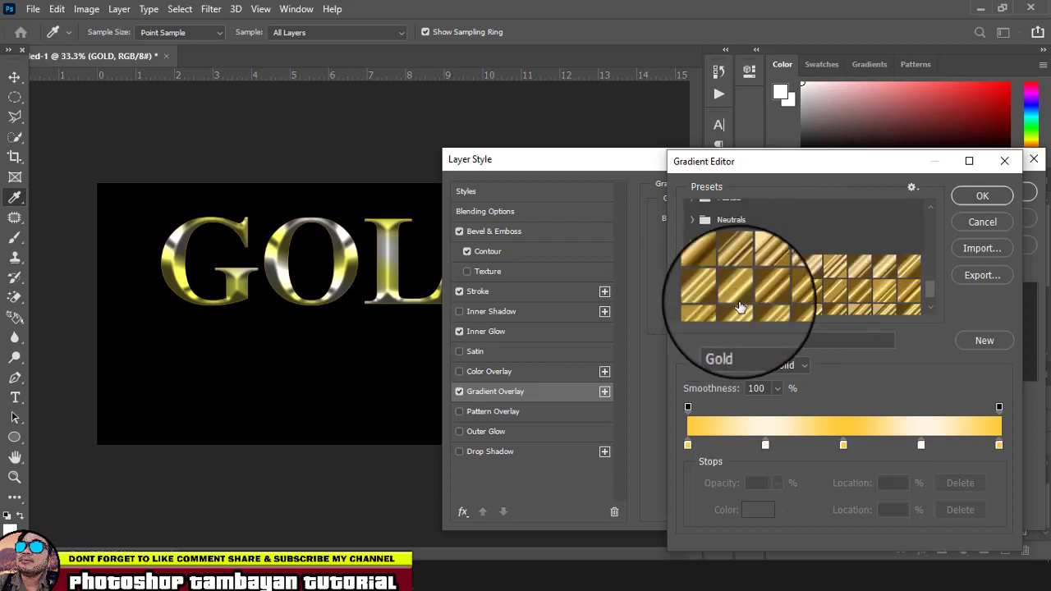
scroll(739, 303, "up", 1)
left_click(720, 267)
left_click(760, 264)
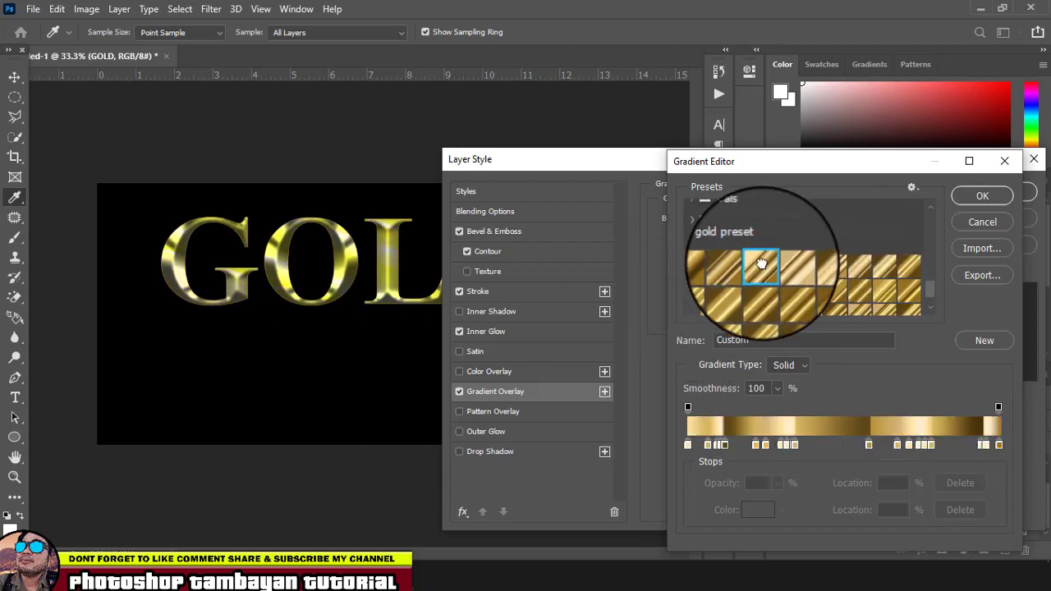
left_click(809, 265)
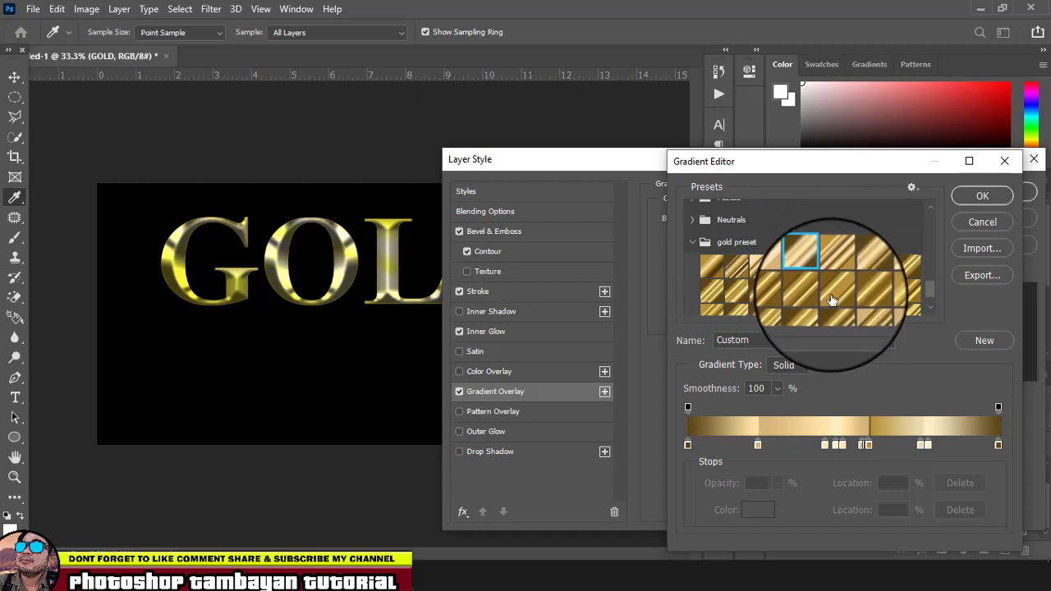
left_click(832, 295)
left_click(982, 196)
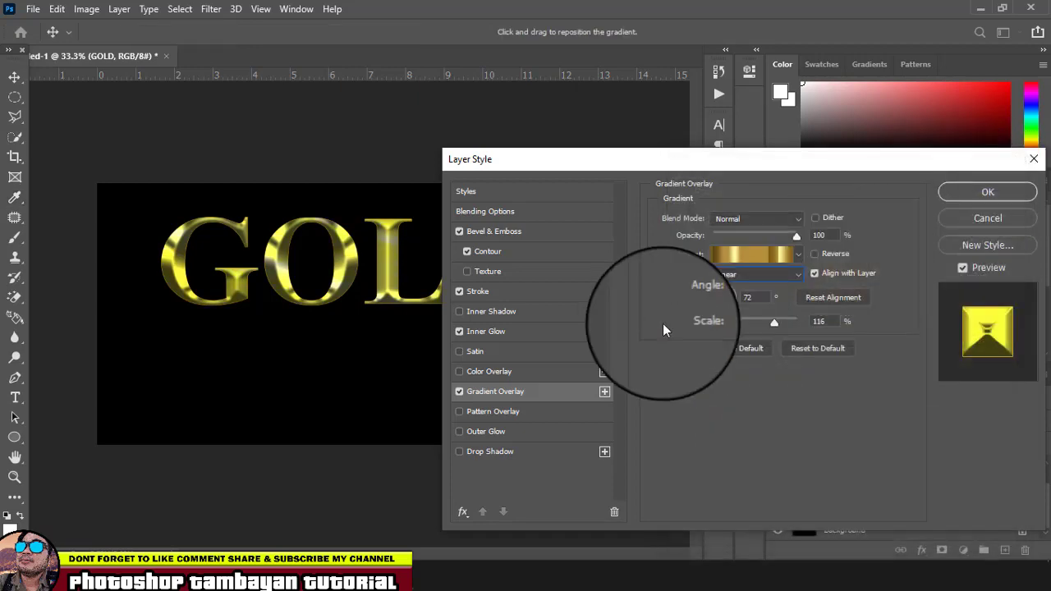
left_click(998, 190)
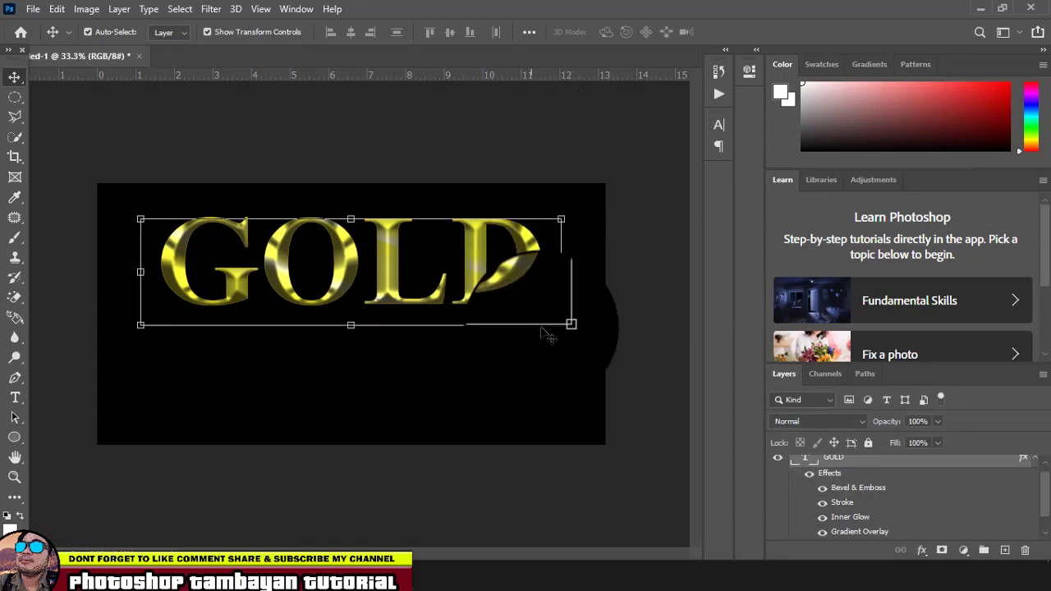
Enlarge the GOLD text across more of the canvas and nudge it slightly higher.
left_click_drag(575, 327, 597, 368)
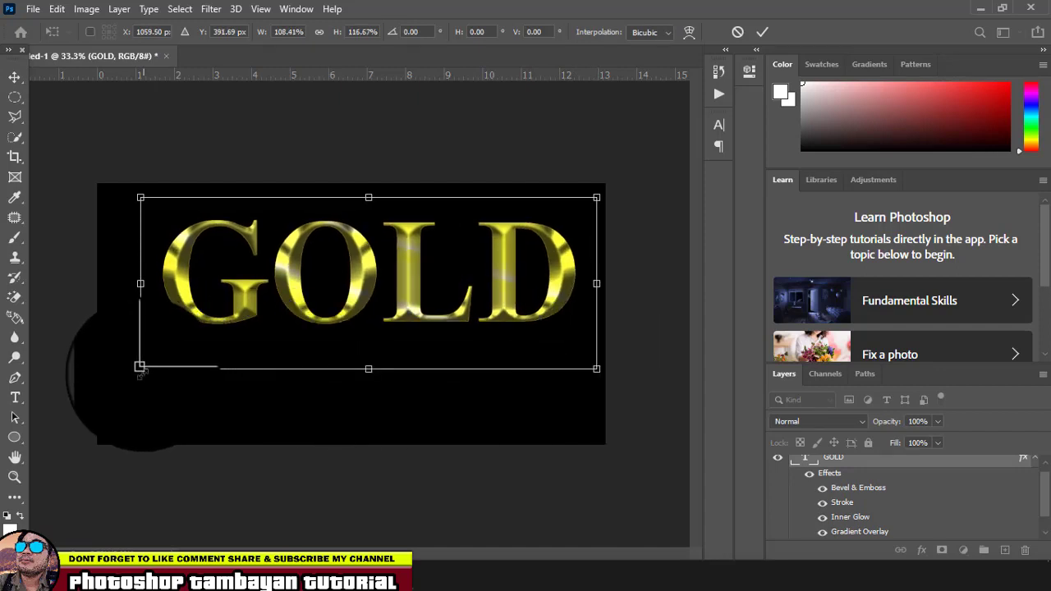
left_click_drag(139, 369, 95, 389)
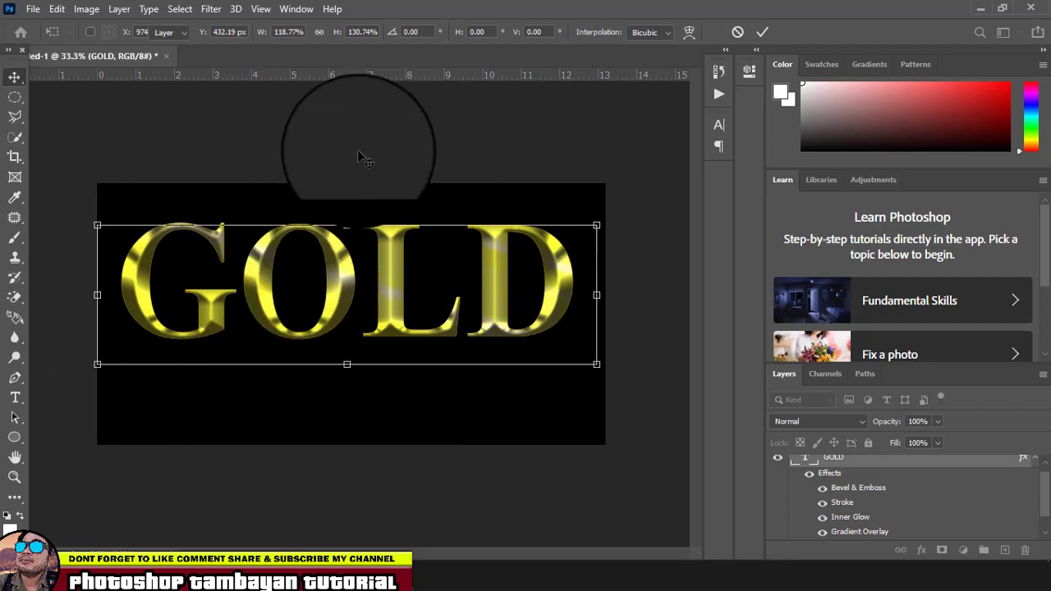
left_click_drag(390, 259, 390, 249)
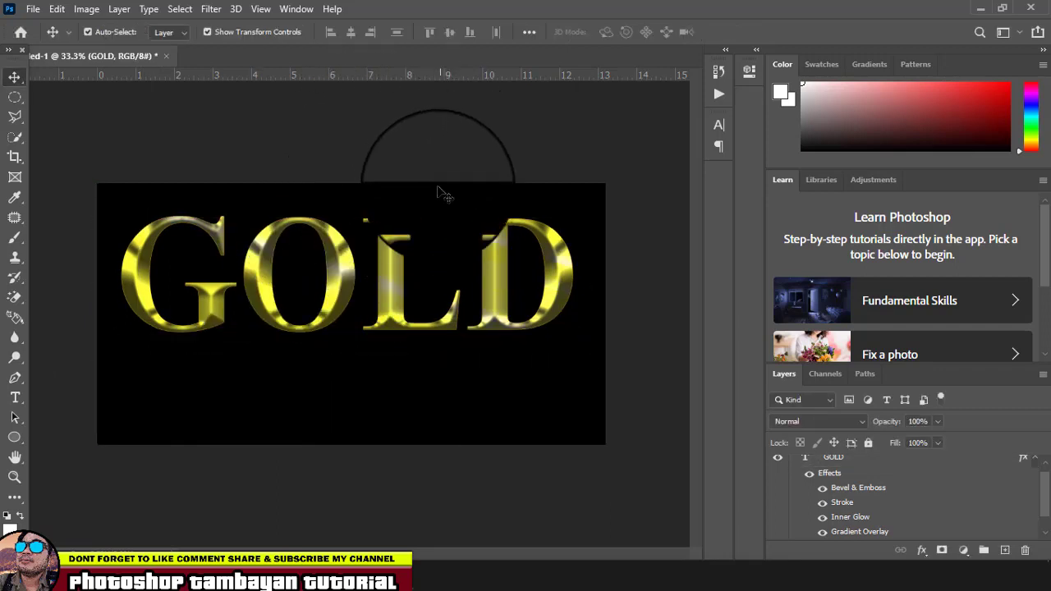
left_click(502, 271)
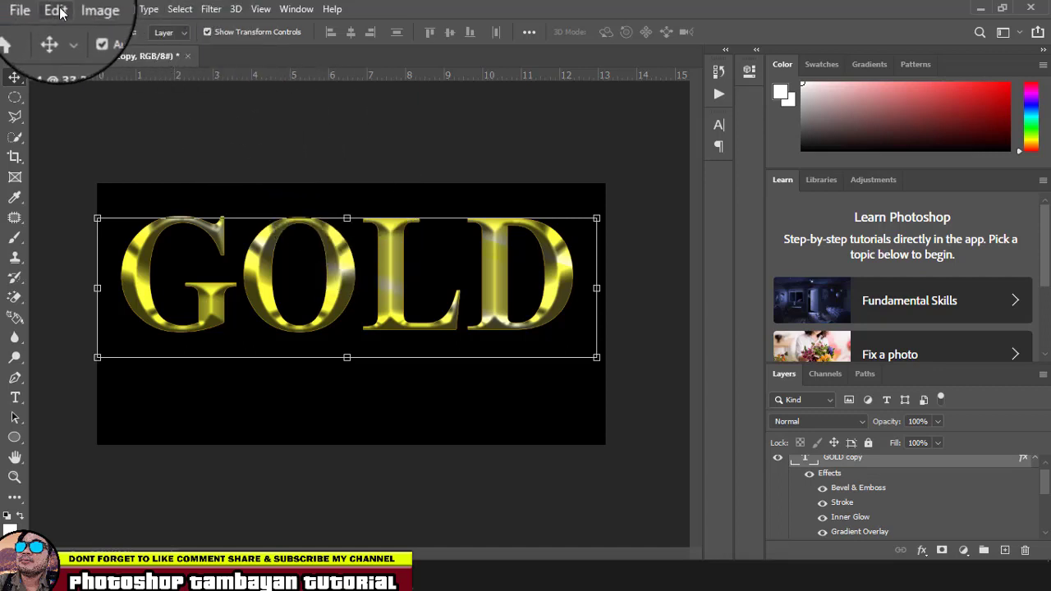
Flip the GOLD copy vertically and place it directly beneath the original text.
left_click(56, 10)
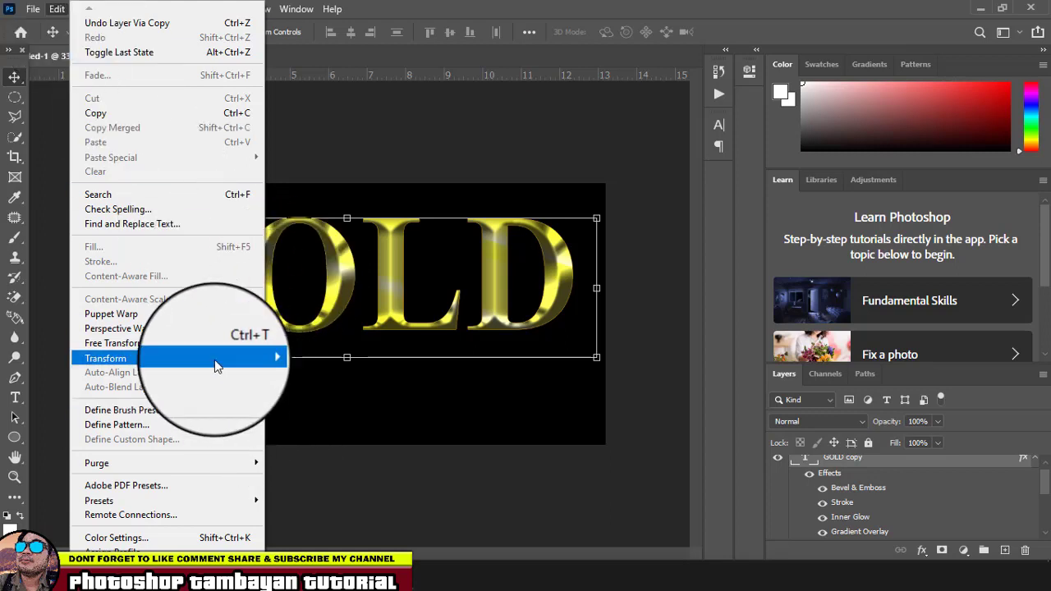
mouse_move(165, 358)
left_click(301, 358)
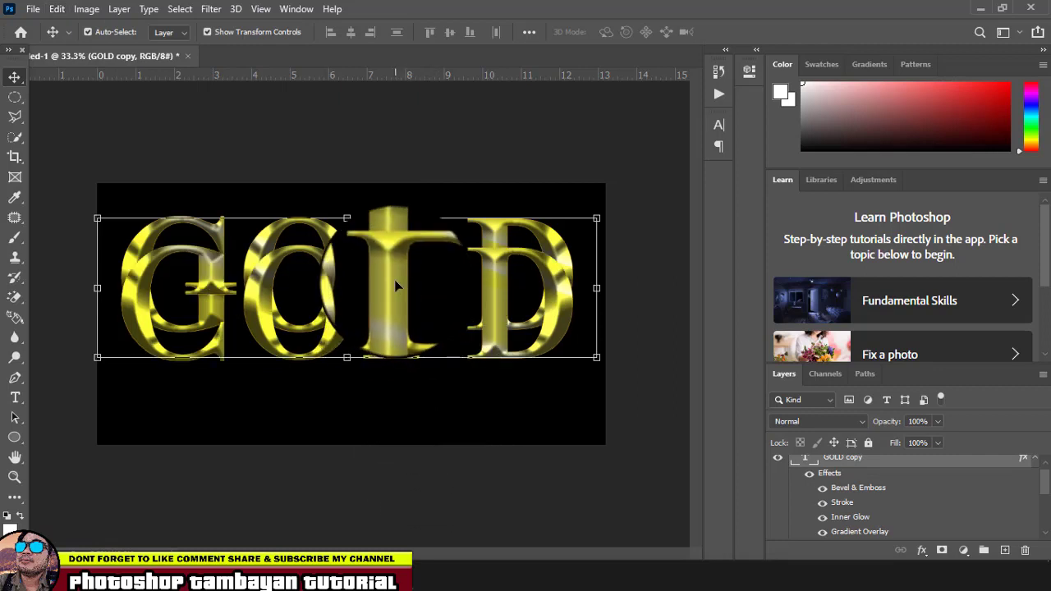
left_click_drag(394, 280, 398, 379)
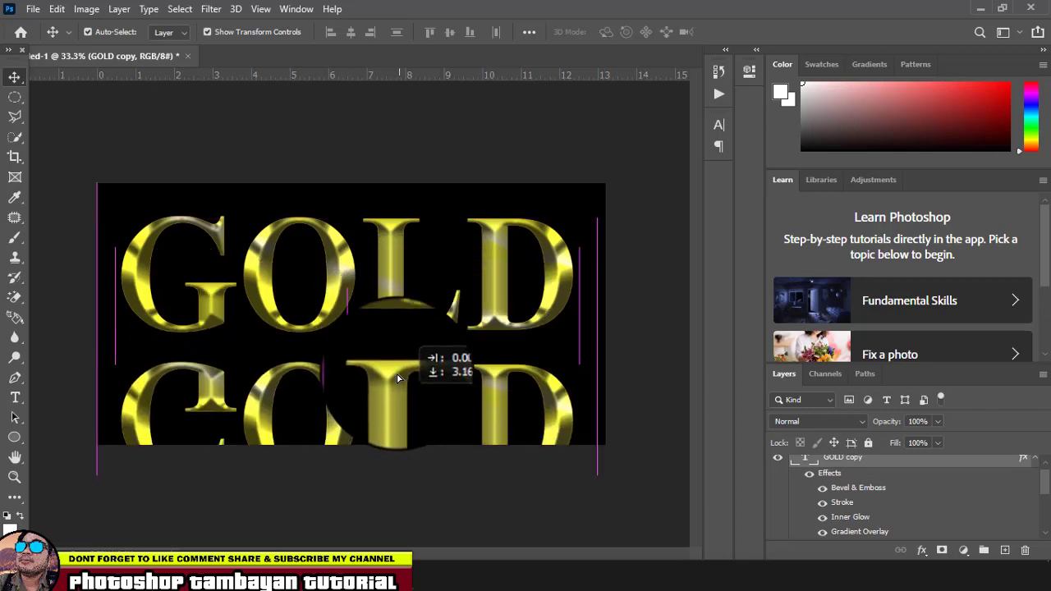
left_click_drag(397, 378, 435, 375)
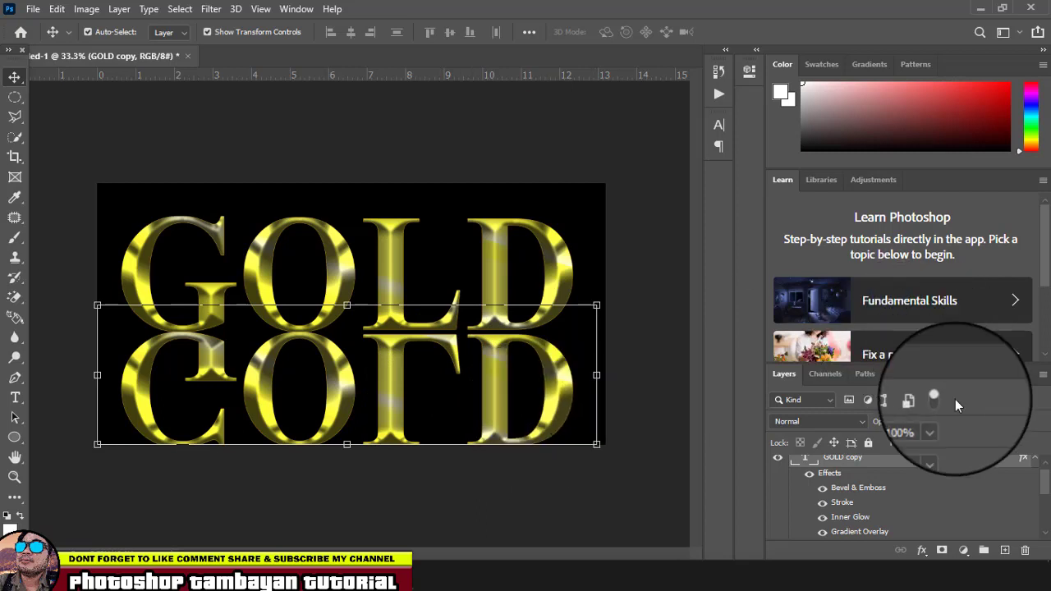
Fade the reflection to 10% opacity, then try squashing it vertically and undo.
left_click(940, 421)
left_click_drag(938, 443, 875, 435)
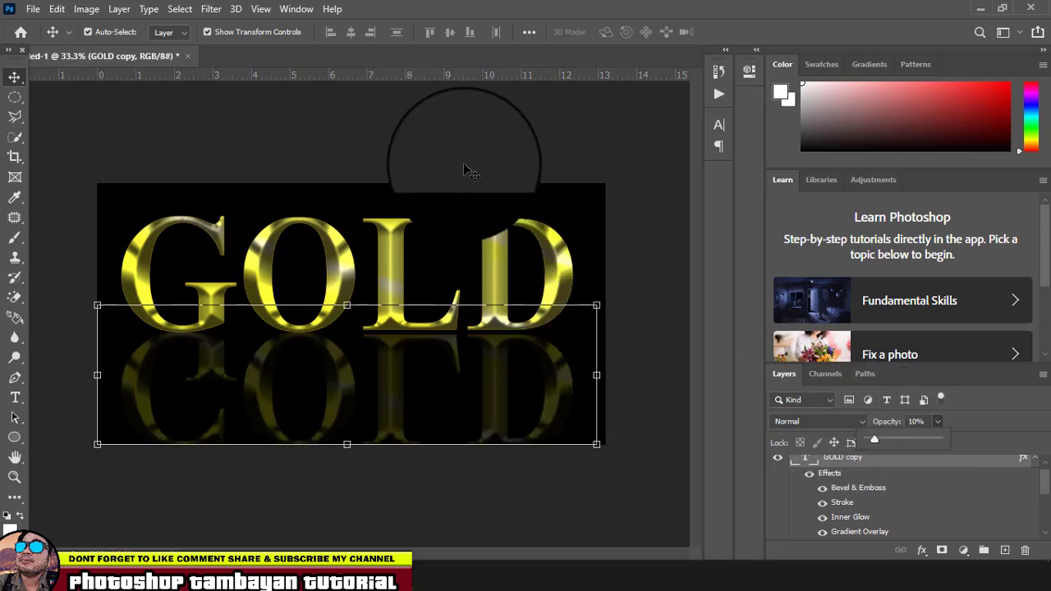
left_click(425, 132)
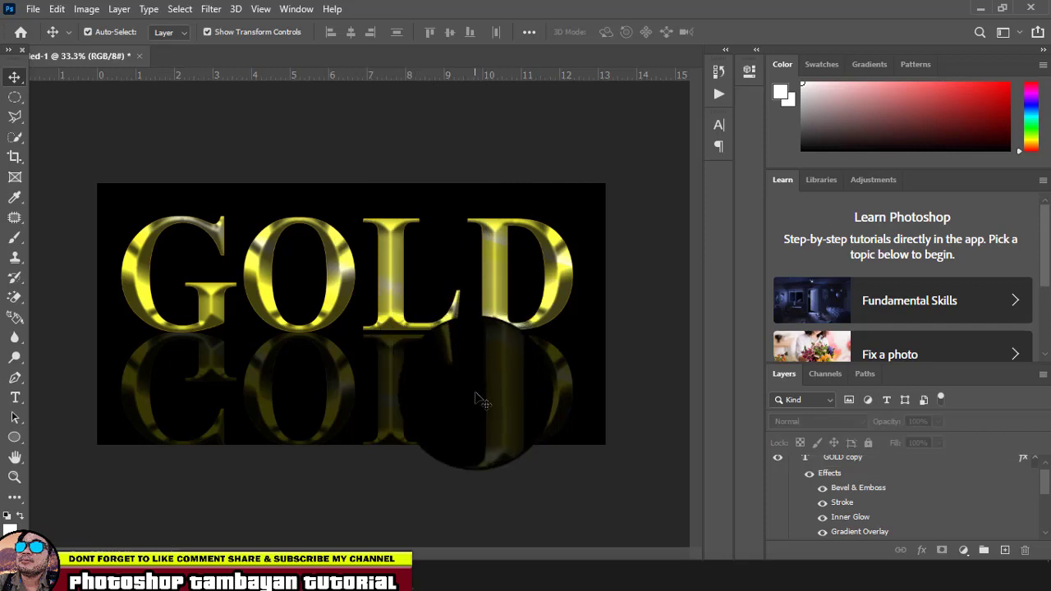
left_click(497, 414)
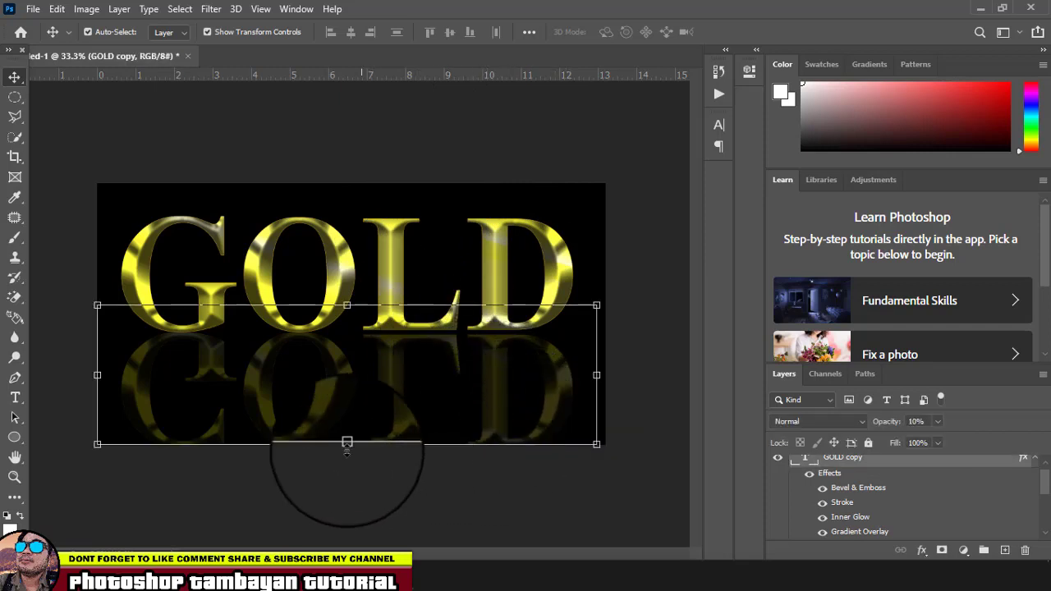
left_click_drag(347, 444, 348, 472)
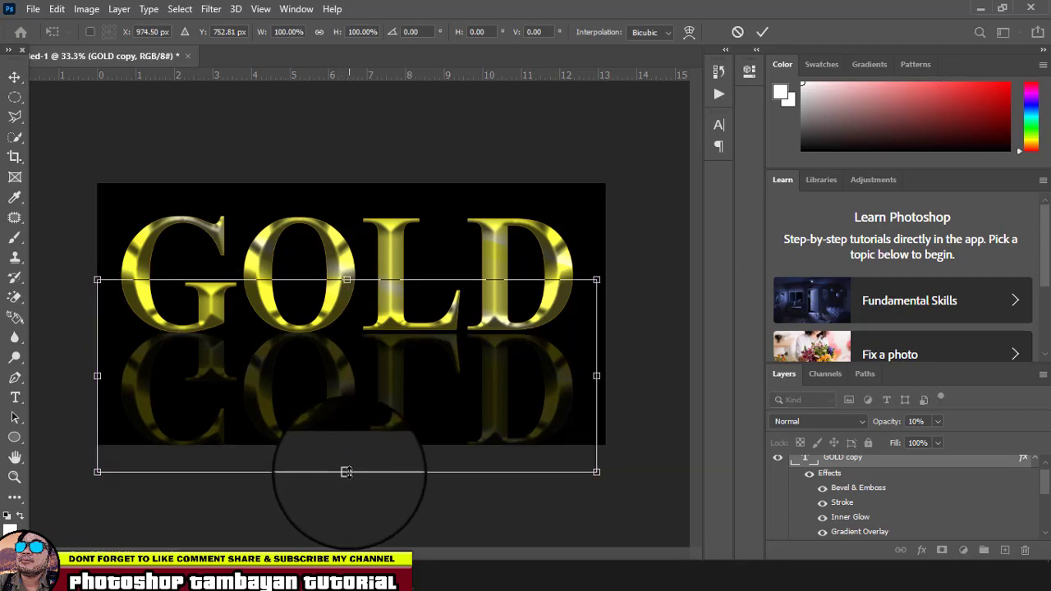
left_click_drag(346, 472, 348, 456)
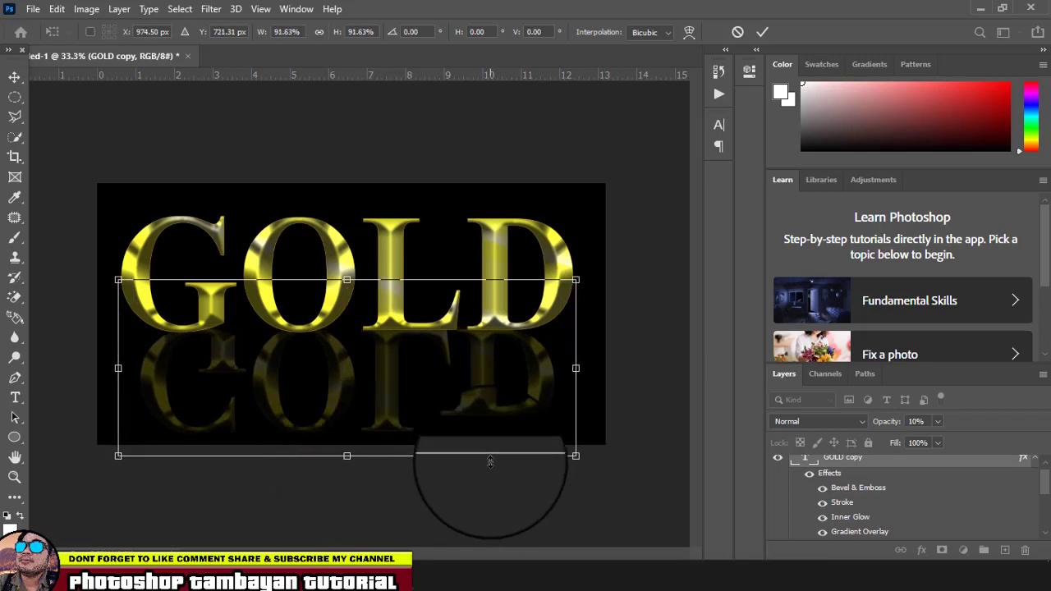
key("ctrl+z")
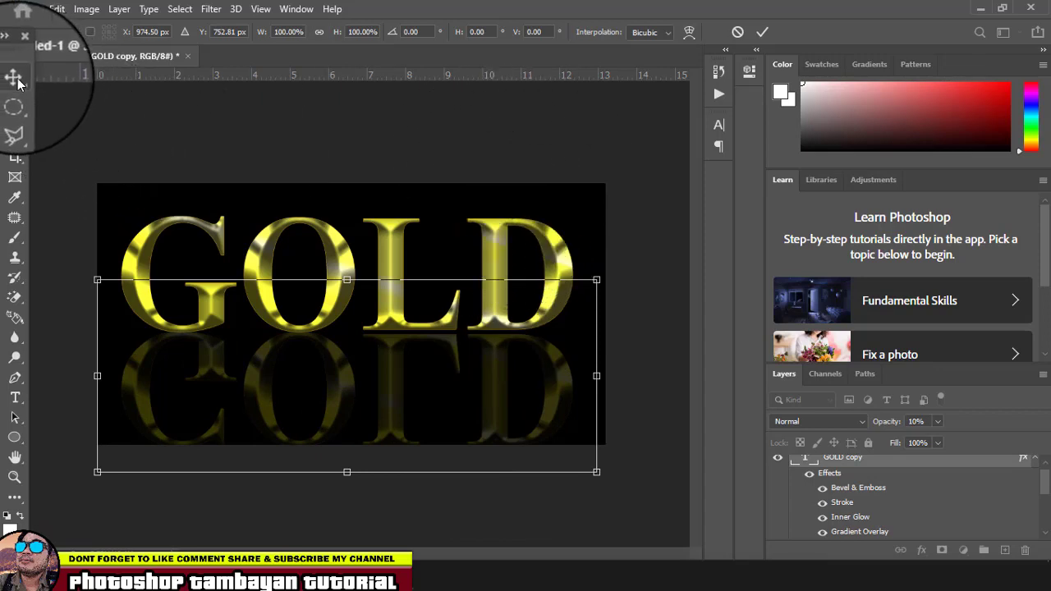
Scale GOLD and its reflection down together to about 89% and shift them right to re-centre.
left_click(497, 231)
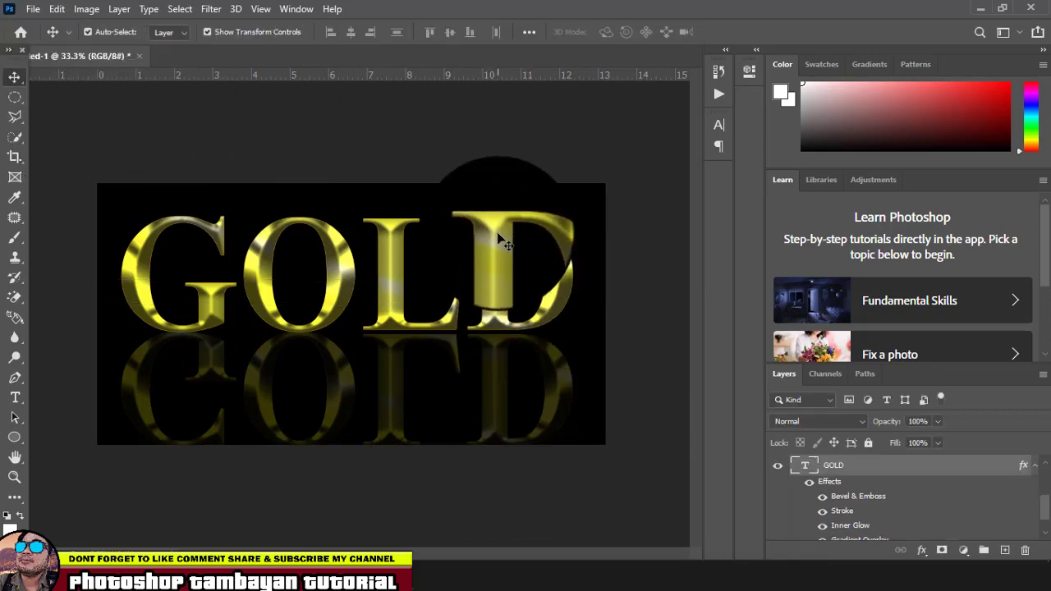
left_click(497, 231)
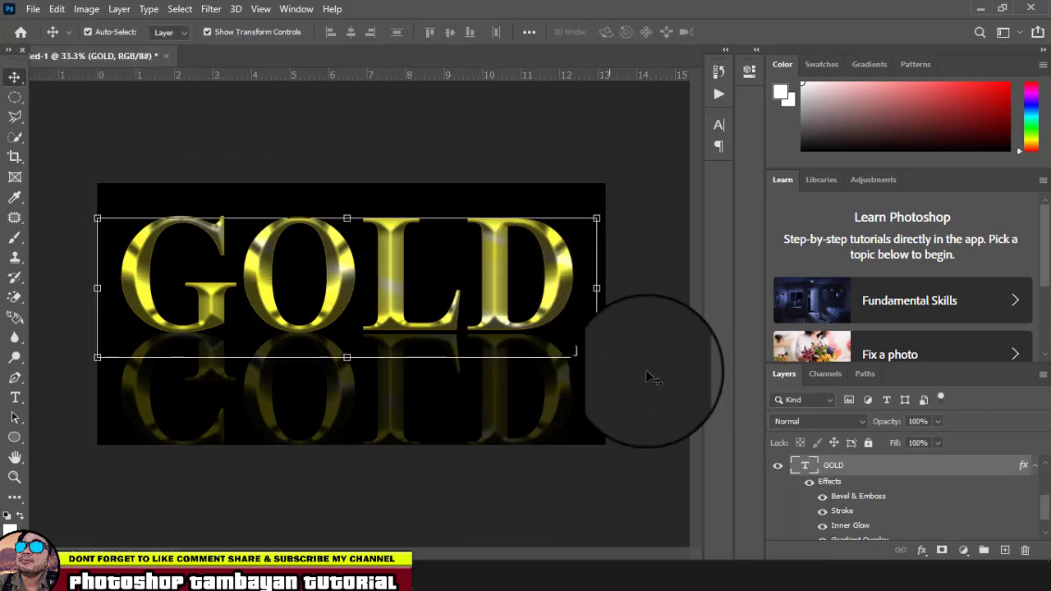
left_click(497, 438)
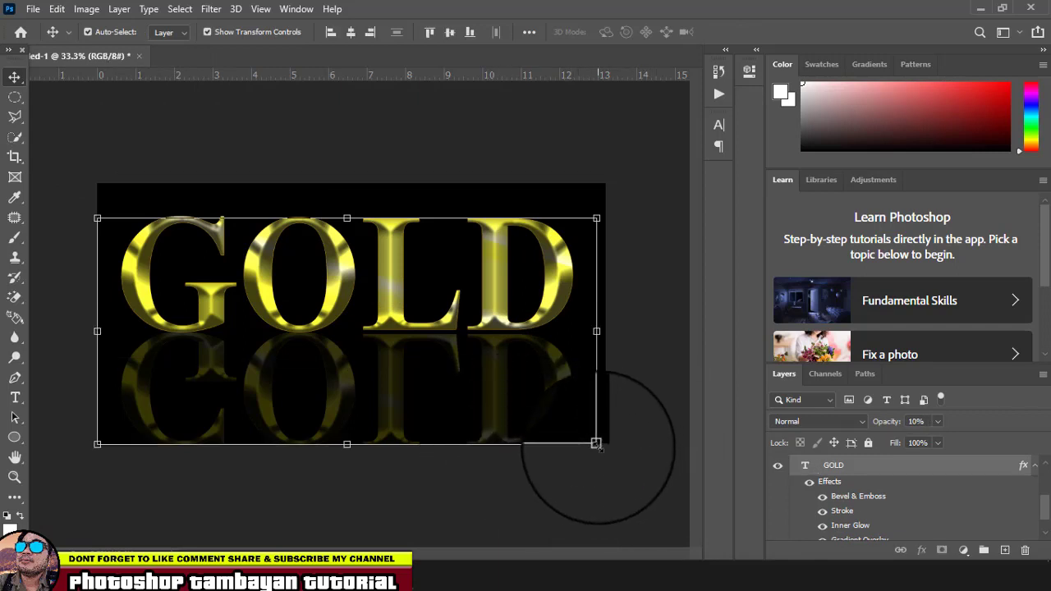
left_click_drag(596, 443, 544, 420)
left_click_drag(516, 283, 550, 286)
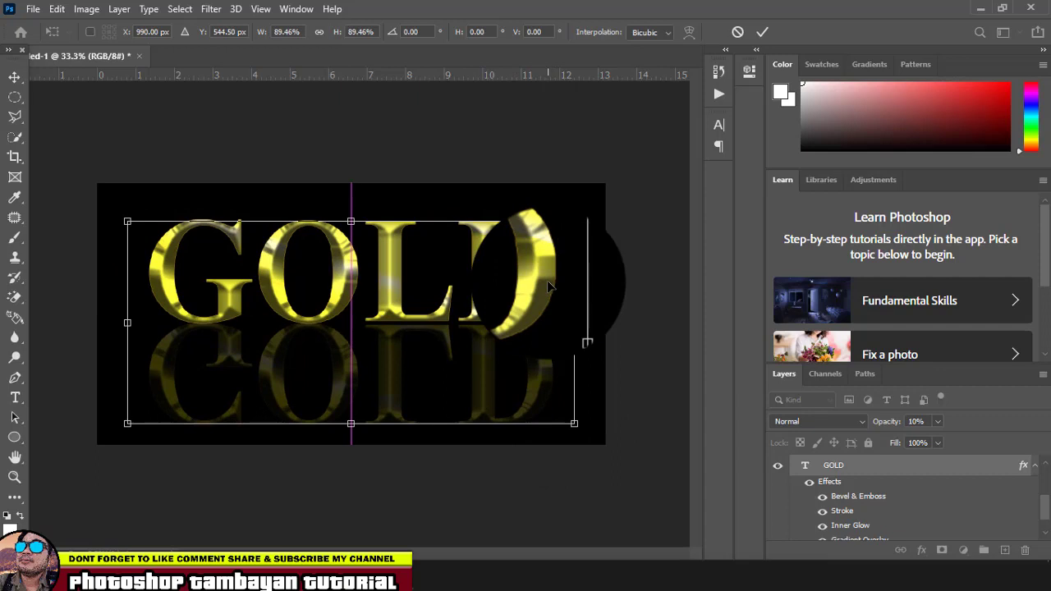
key("Return")
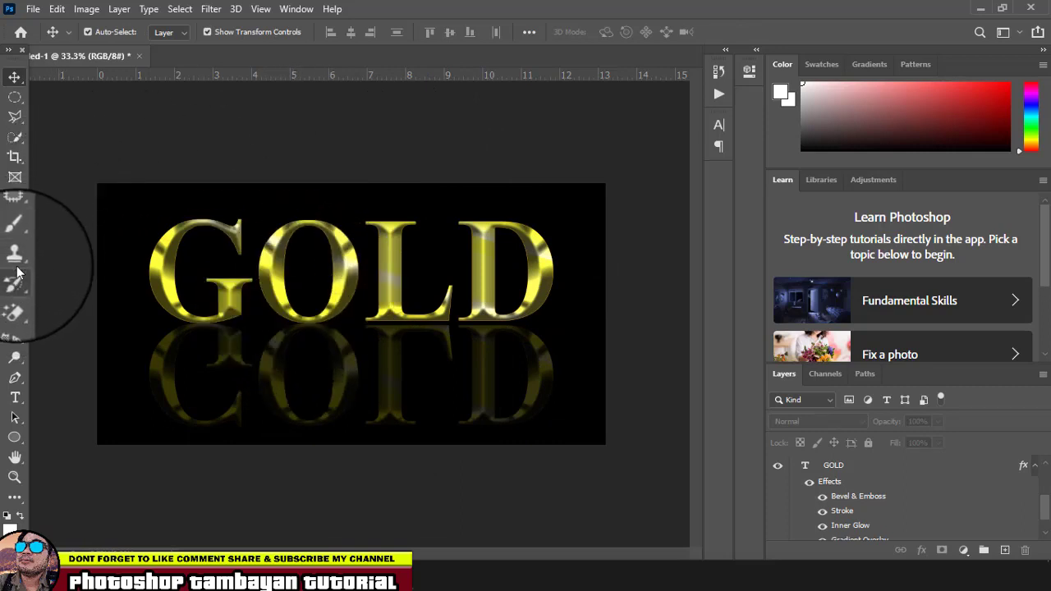
Add a new empty layer above the text and load the 108 Diffusion brush.
left_click(15, 237)
key("ctrl+j")
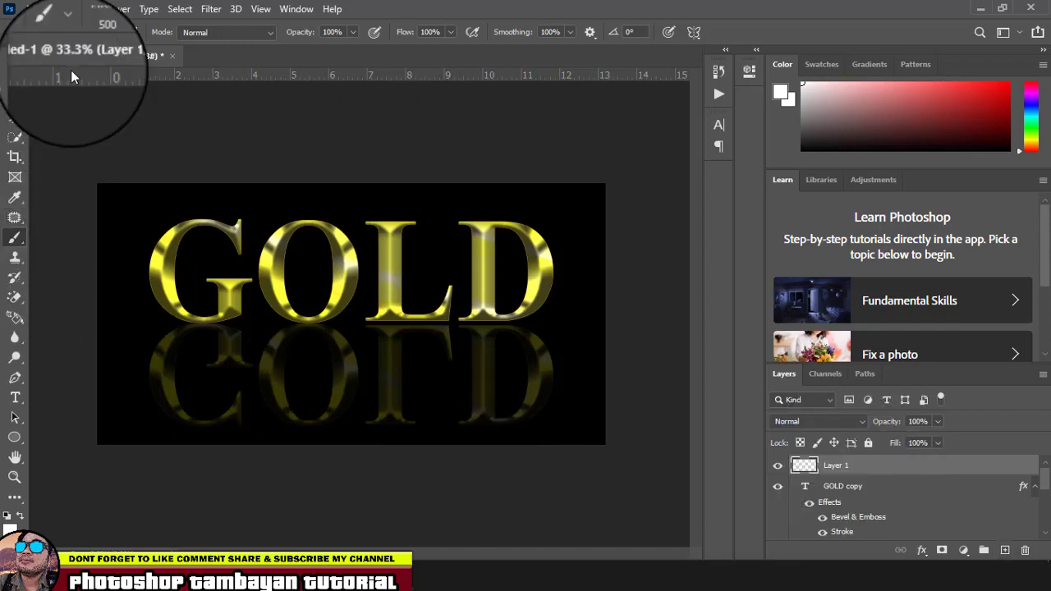
left_click(107, 33)
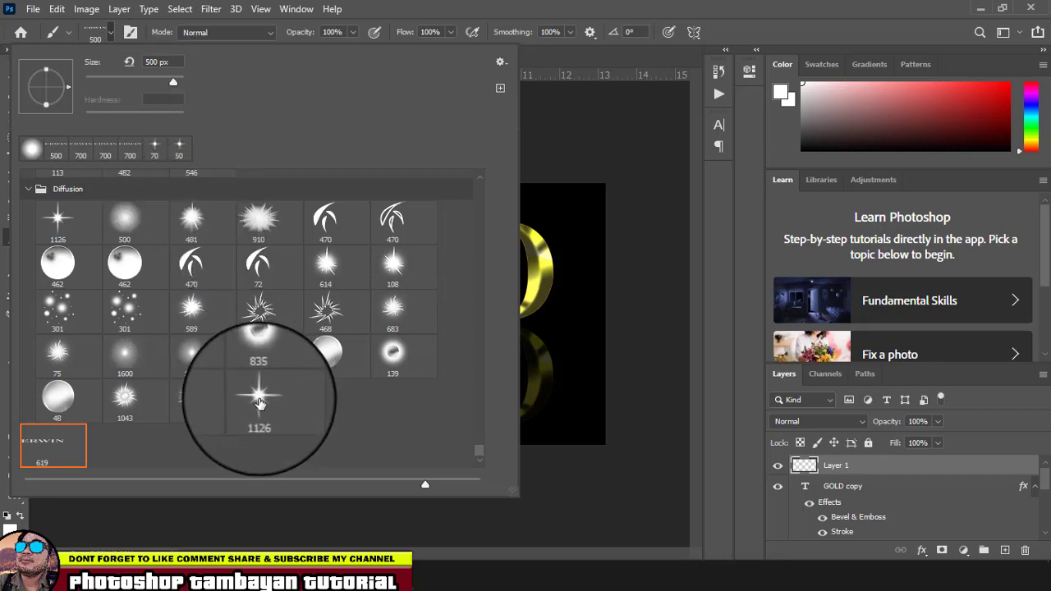
left_click(395, 265)
left_click(510, 219)
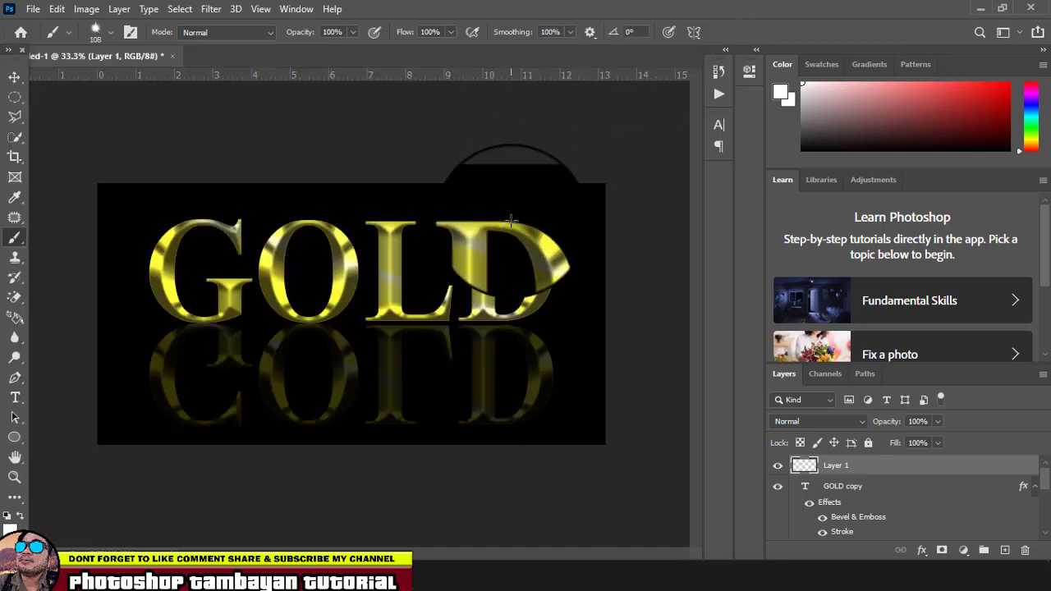
Test the 108 Diffusion brush with several stamps, undoing each one.
key("ctrl+z")
left_click(389, 296)
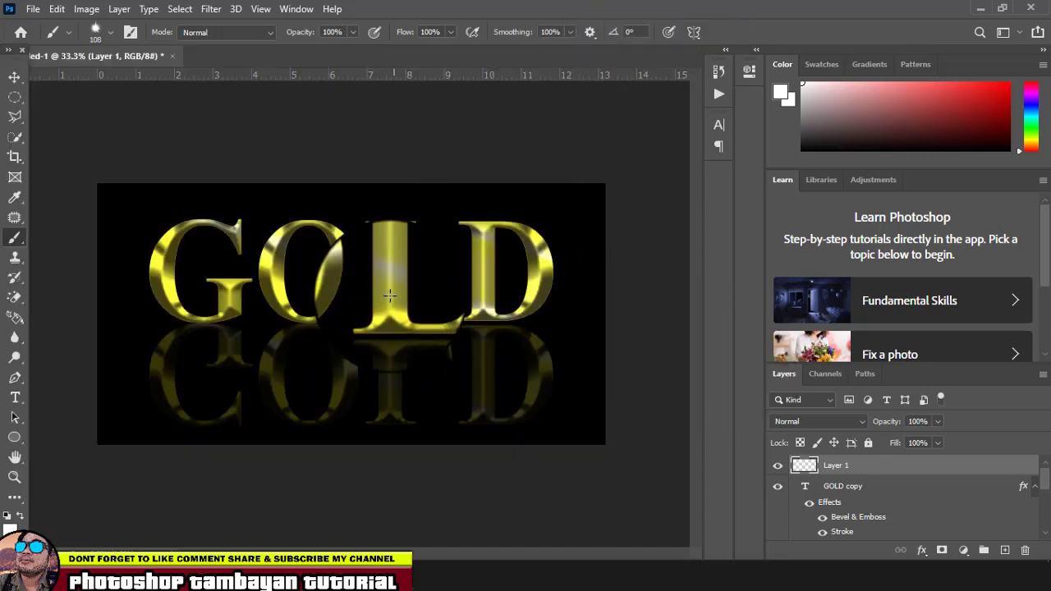
key("ctrl+z")
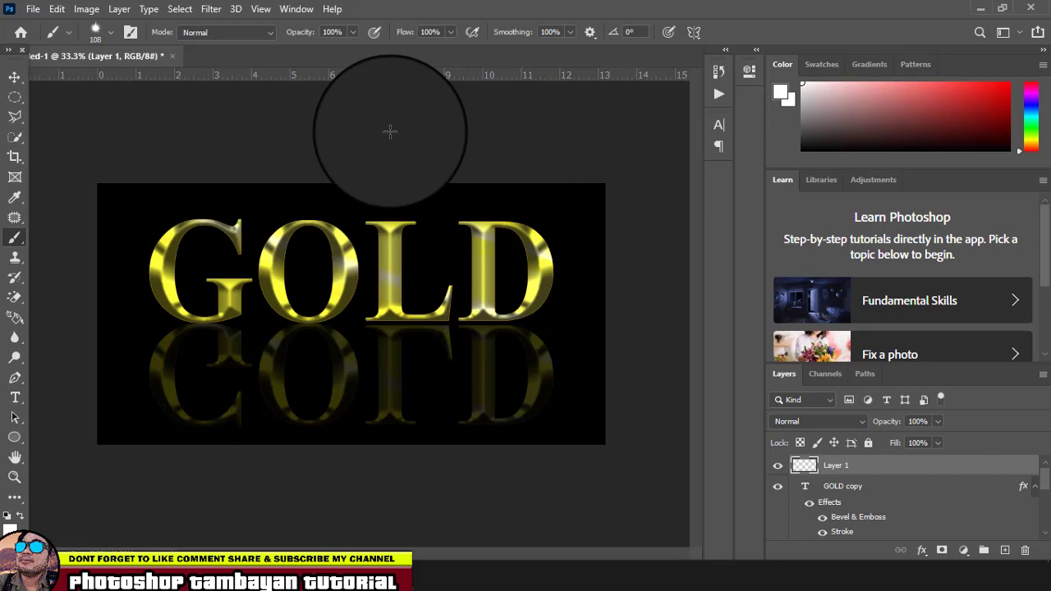
left_click(556, 219)
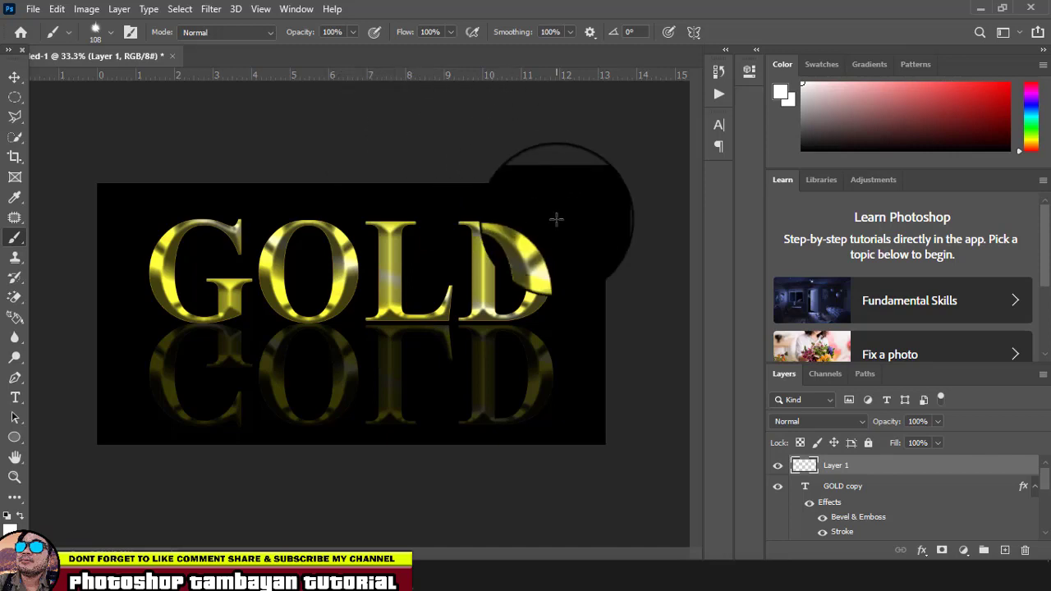
key("ctrl+z")
left_click(526, 205)
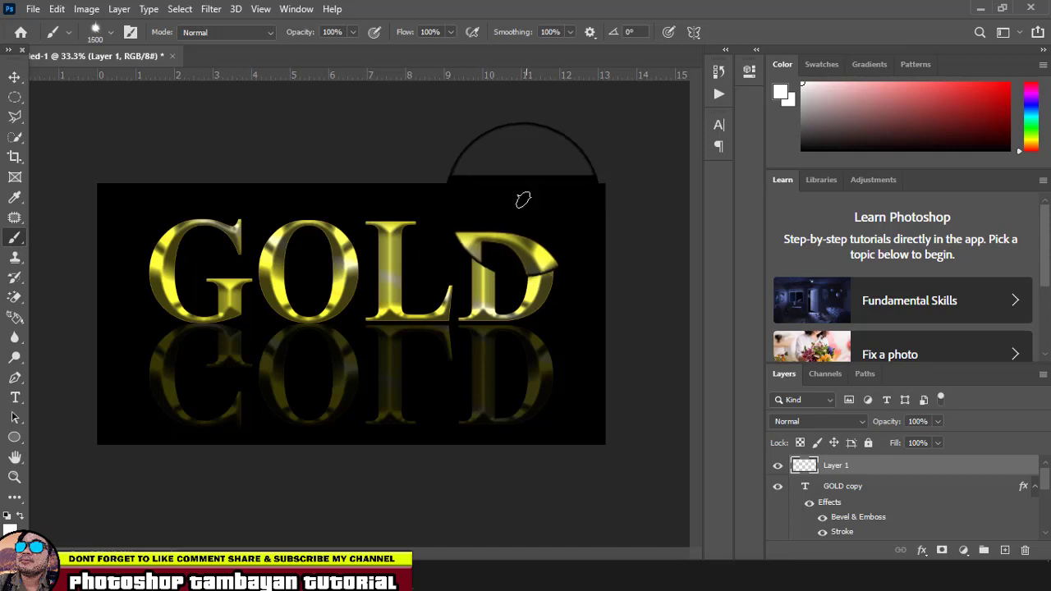
key("ctrl+z")
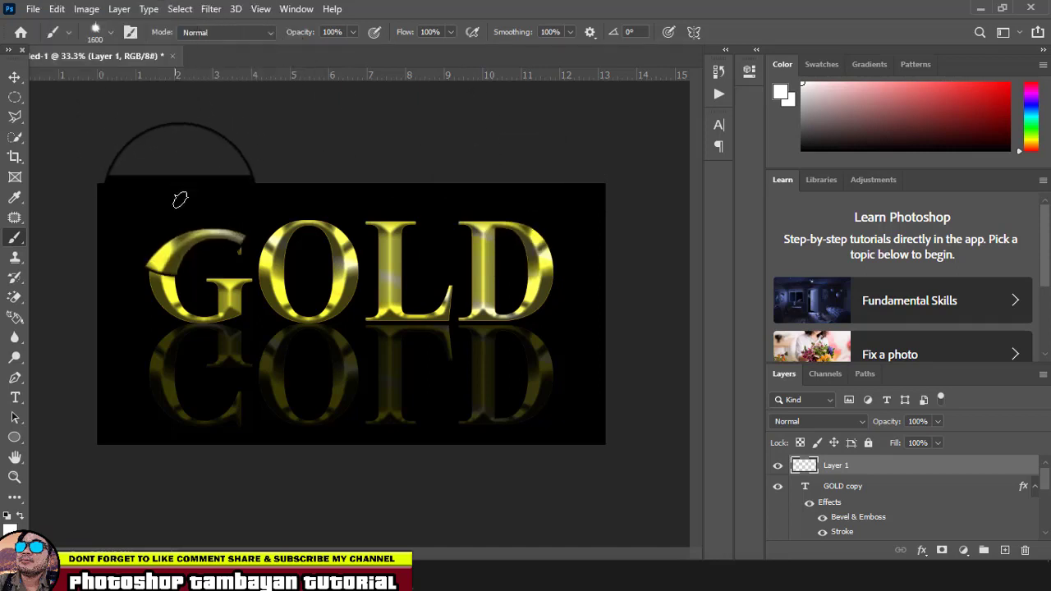
left_click(236, 218)
key("ctrl+z")
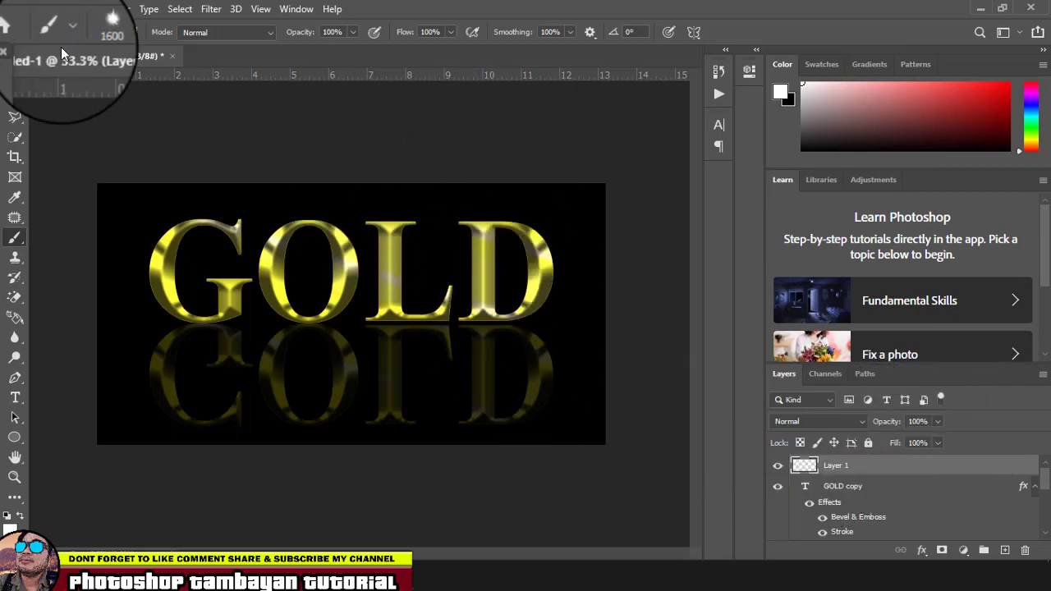
Load the 1126 Diffusion star brush and make it smaller.
left_click(109, 35)
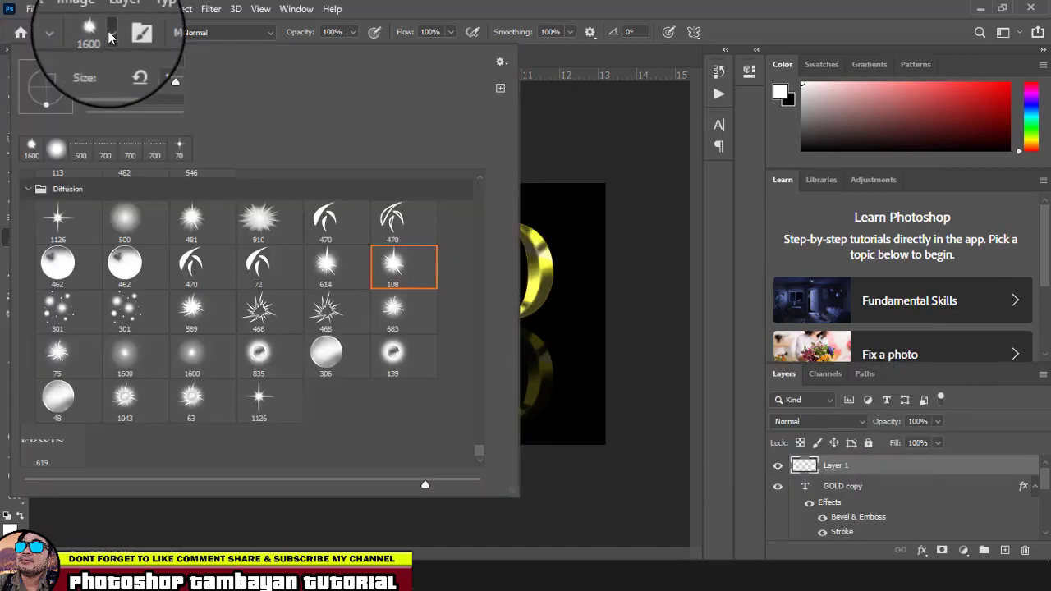
left_click(57, 217)
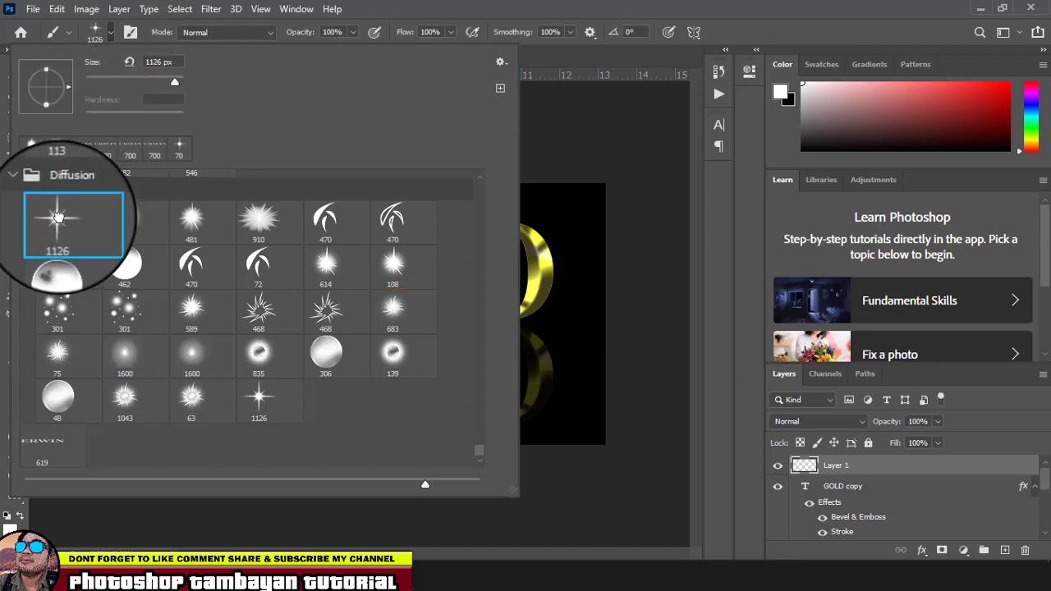
left_click(564, 7)
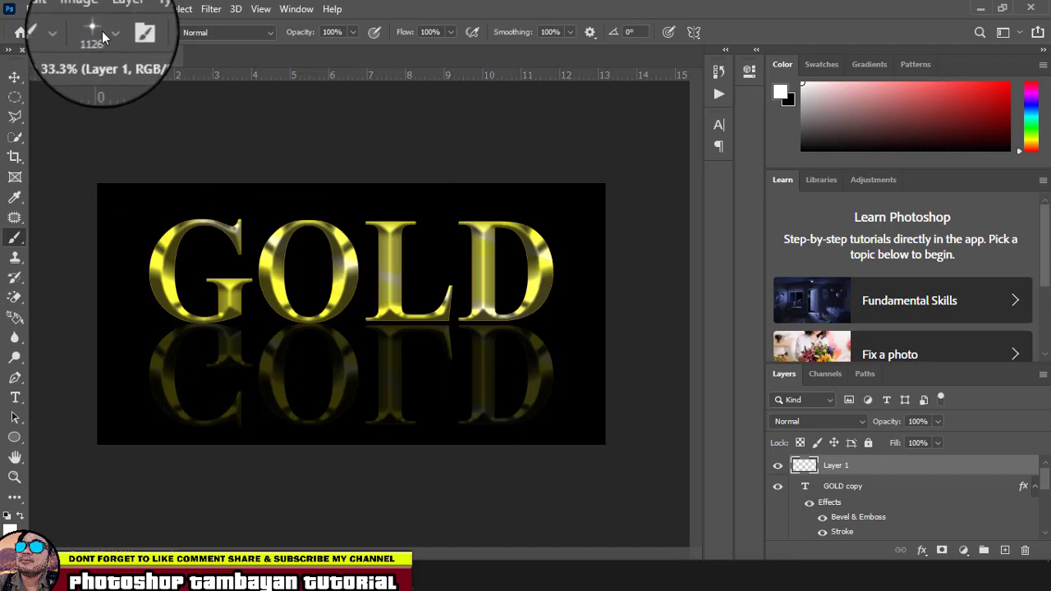
left_click(113, 33)
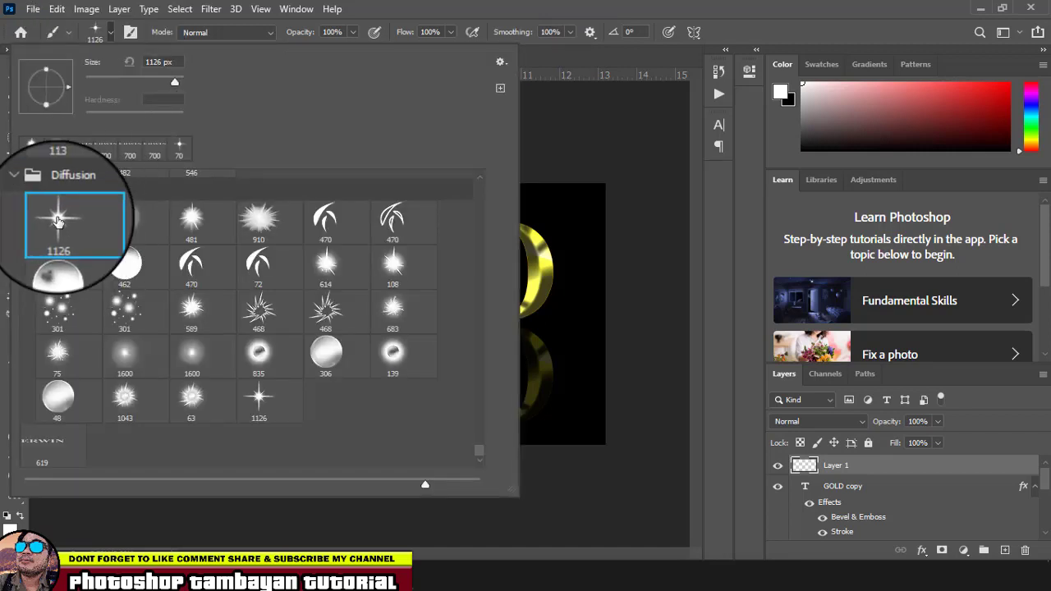
left_click(564, 8)
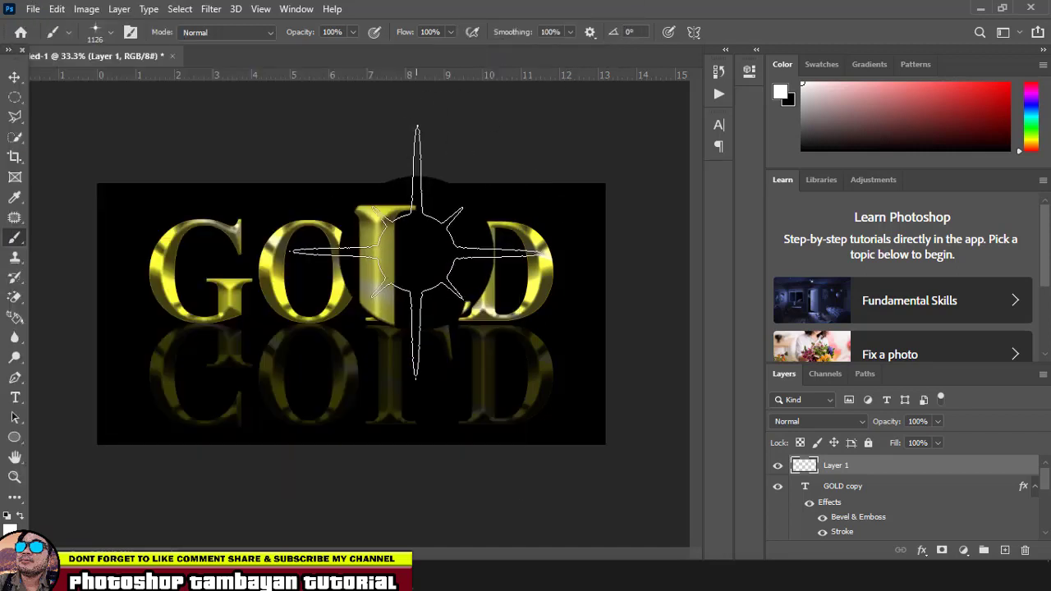
key("bracketleft")
key("bracketleft")
key("bracketleft")
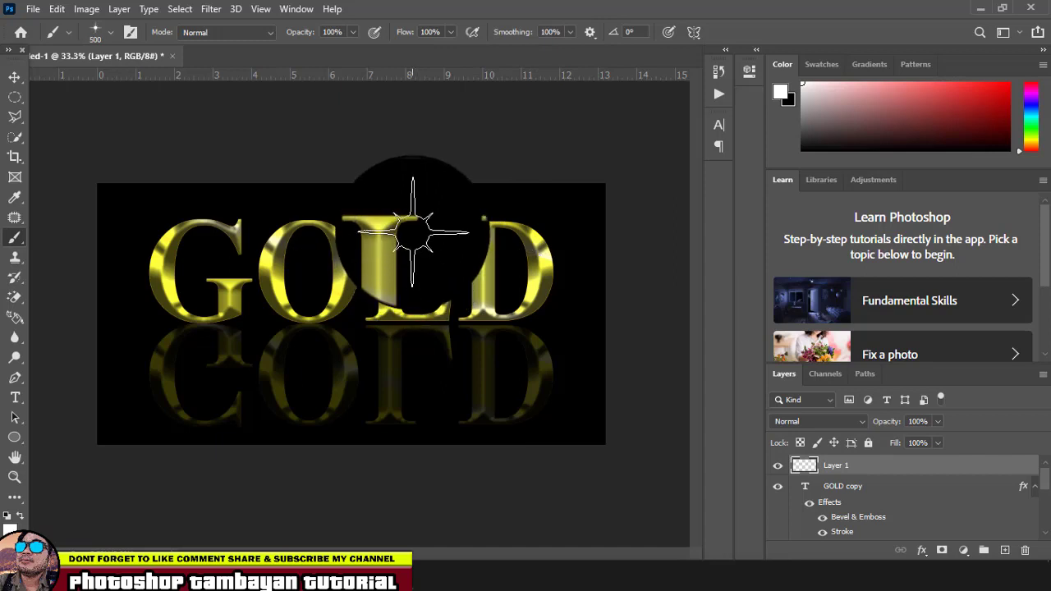
Stamp white sparkles at the top of the G and where the L meets the D.
left_click(413, 223)
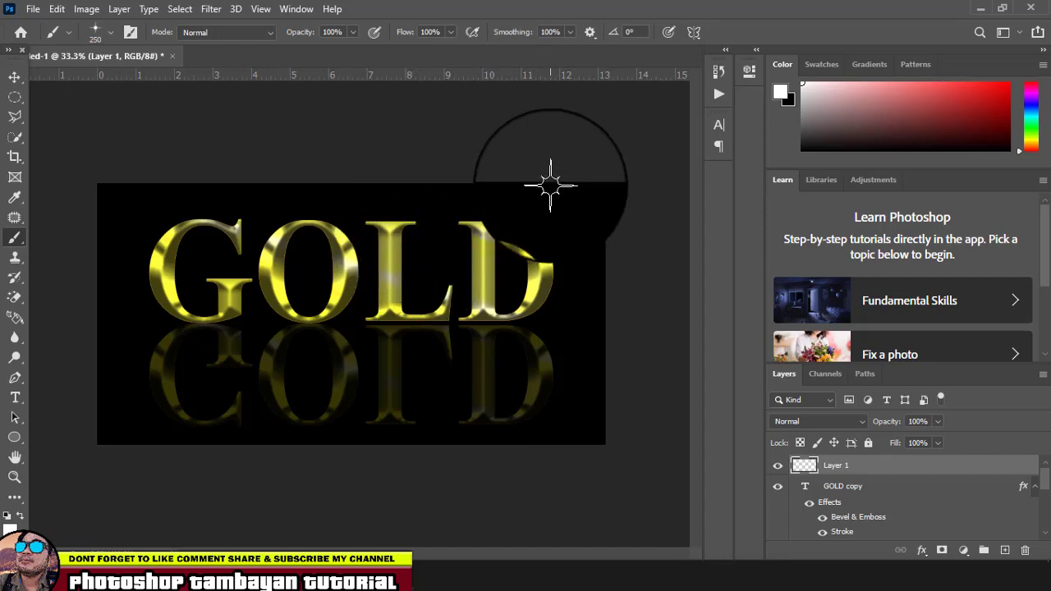
left_click(242, 216)
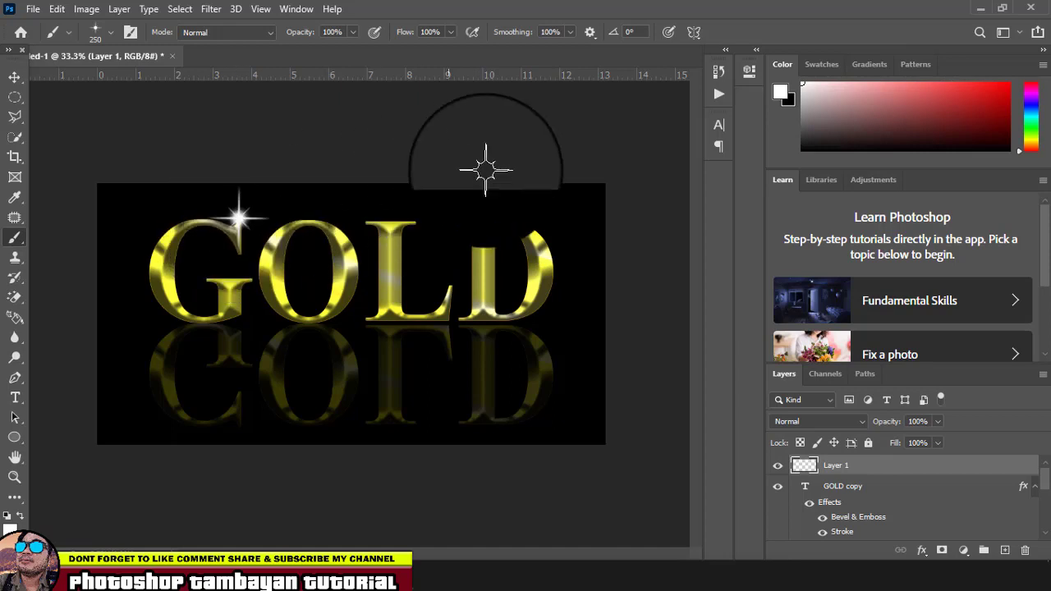
left_click_drag(586, 257, 492, 222)
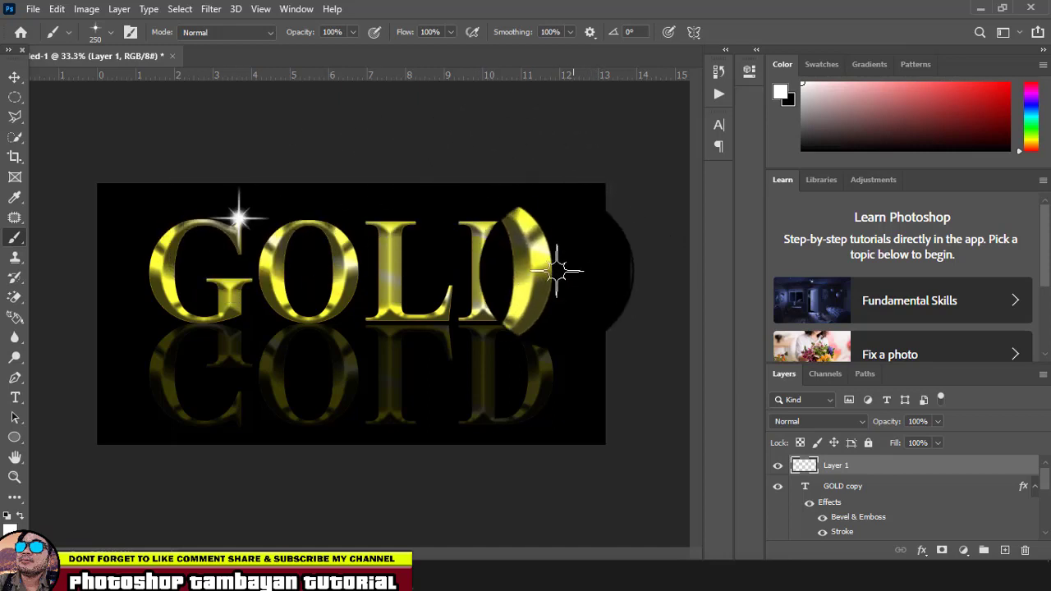
left_click(465, 221)
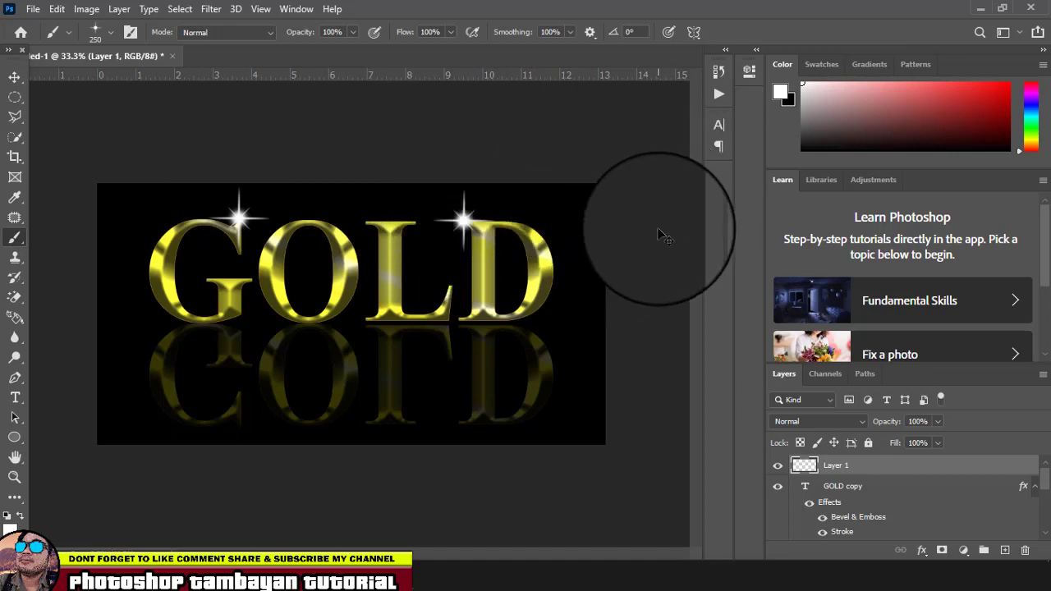
left_click(548, 236)
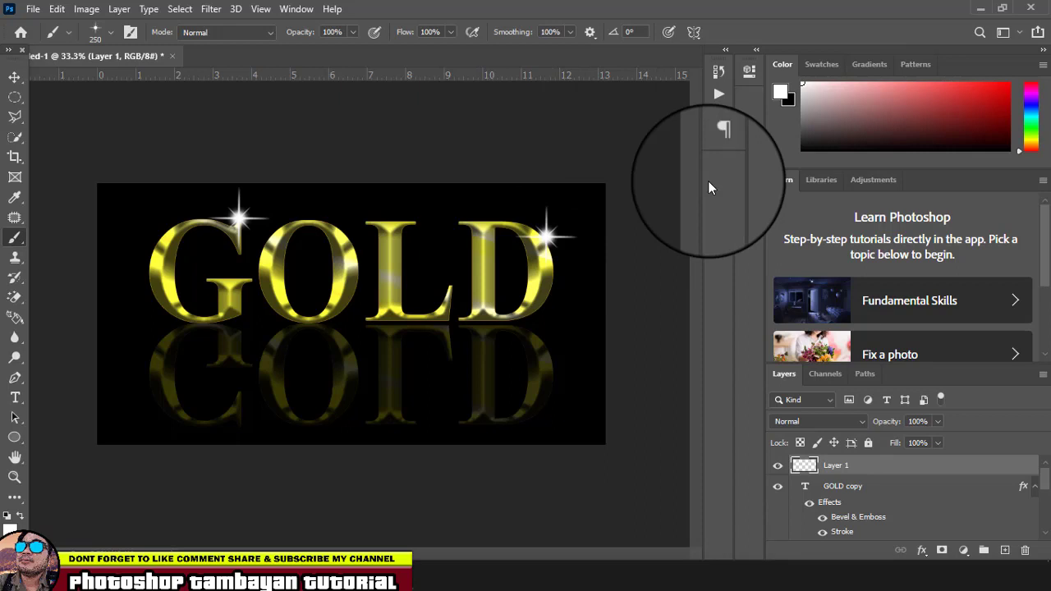
key("ctrl+z")
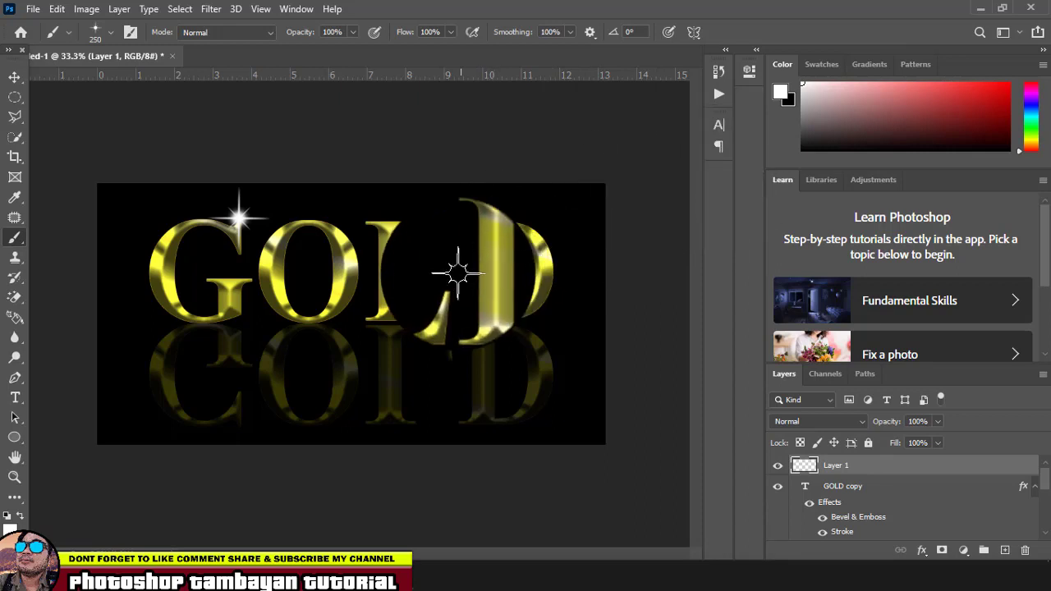
left_click(451, 282)
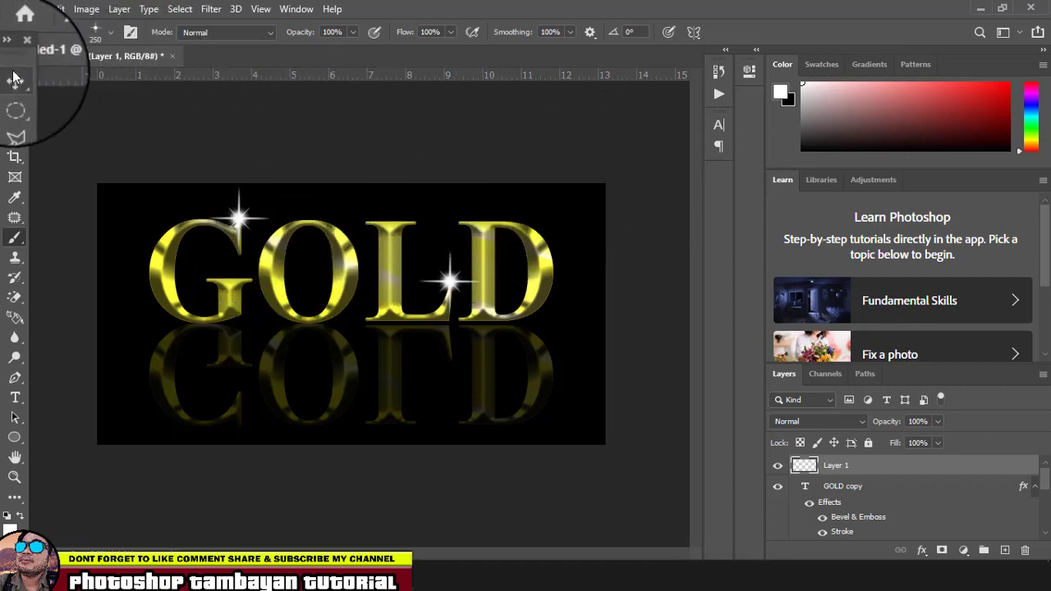
Reposition the sparkle layer with the Move tool.
left_click(14, 77)
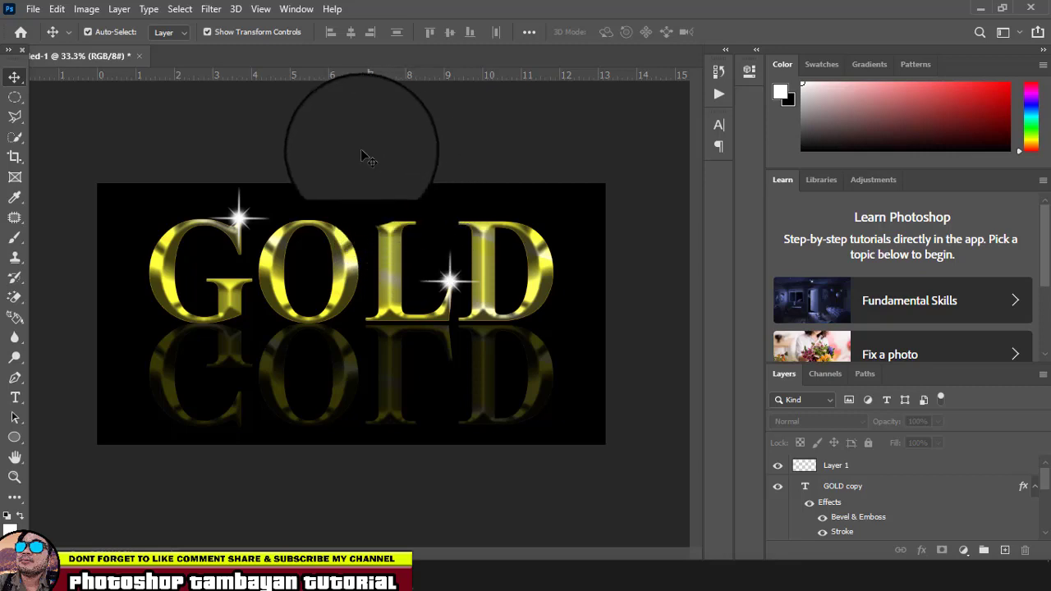
left_click_drag(408, 223, 348, 148)
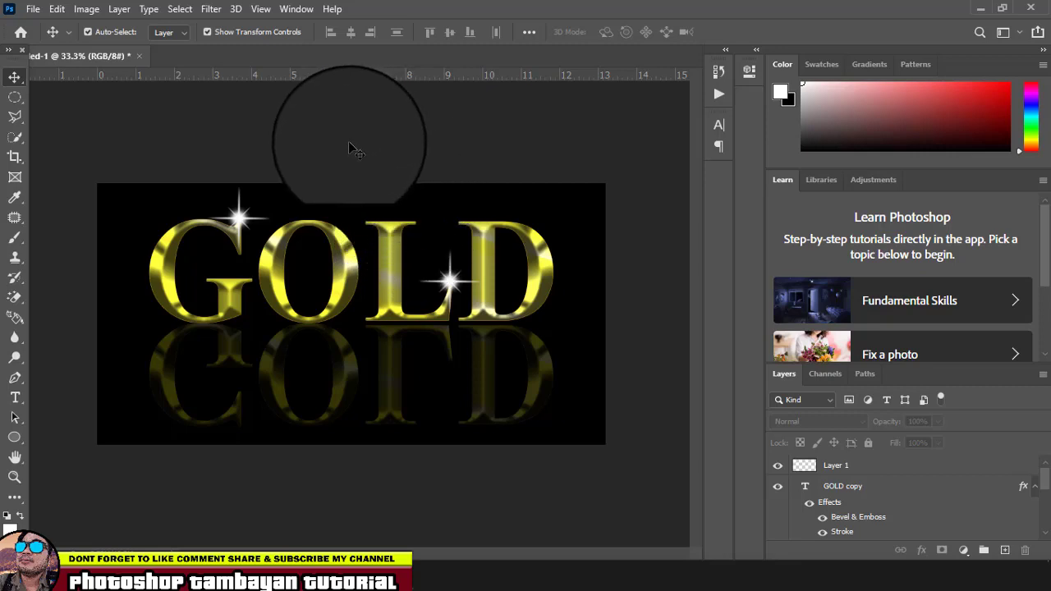
mouse_move(348, 141)
left_mouse_down()
mouse_move(447, 301)
mouse_move(504, 312)
mouse_move(501, 287)
mouse_move(462, 238)
left_mouse_up()
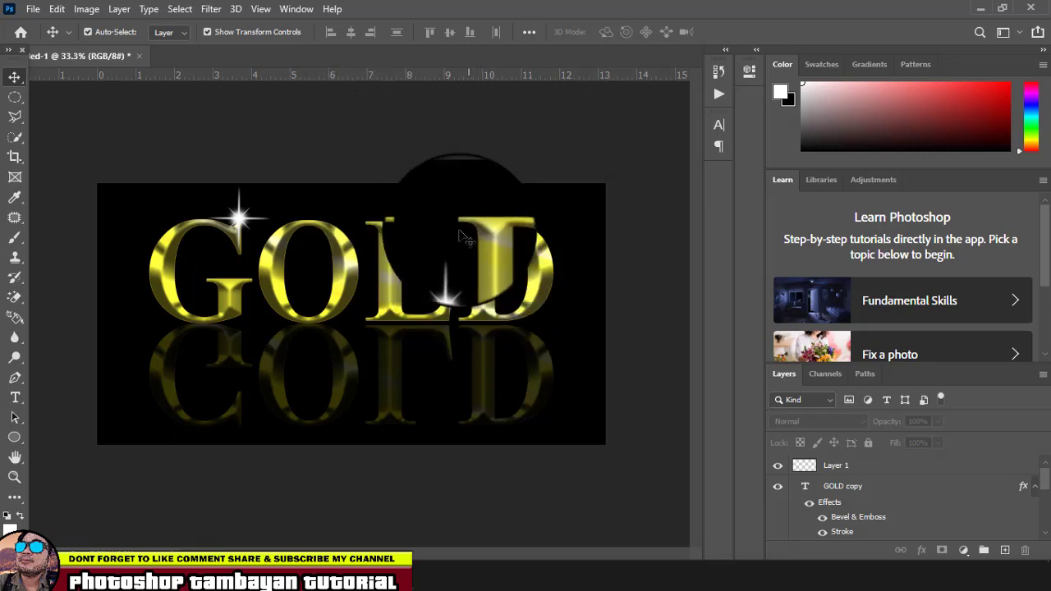
left_click(33, 9)
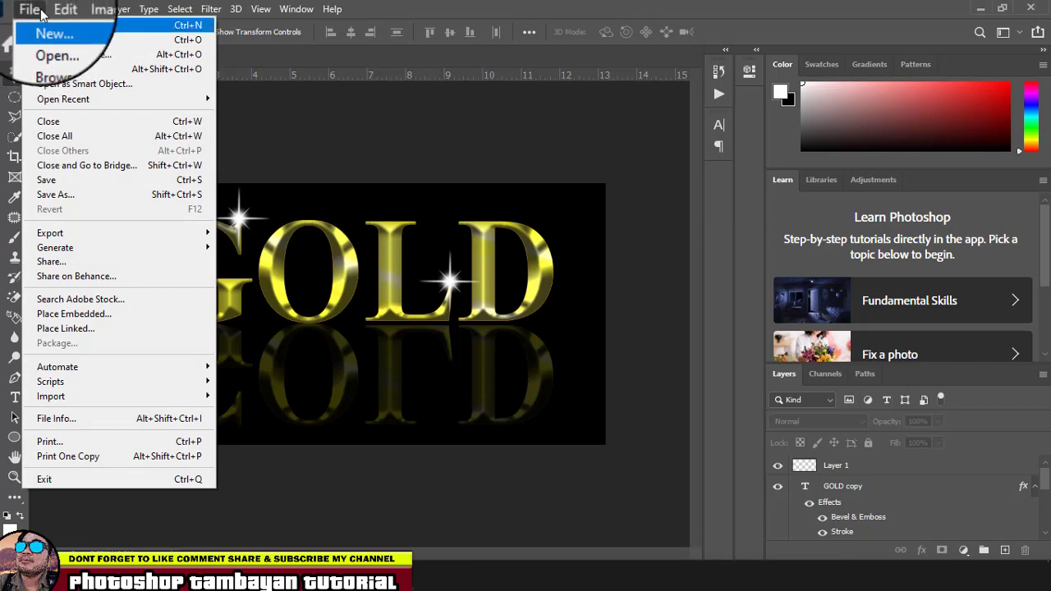
Create a new 1980×1020 px, 150 ppi document with a black background.
left_click(395, 115)
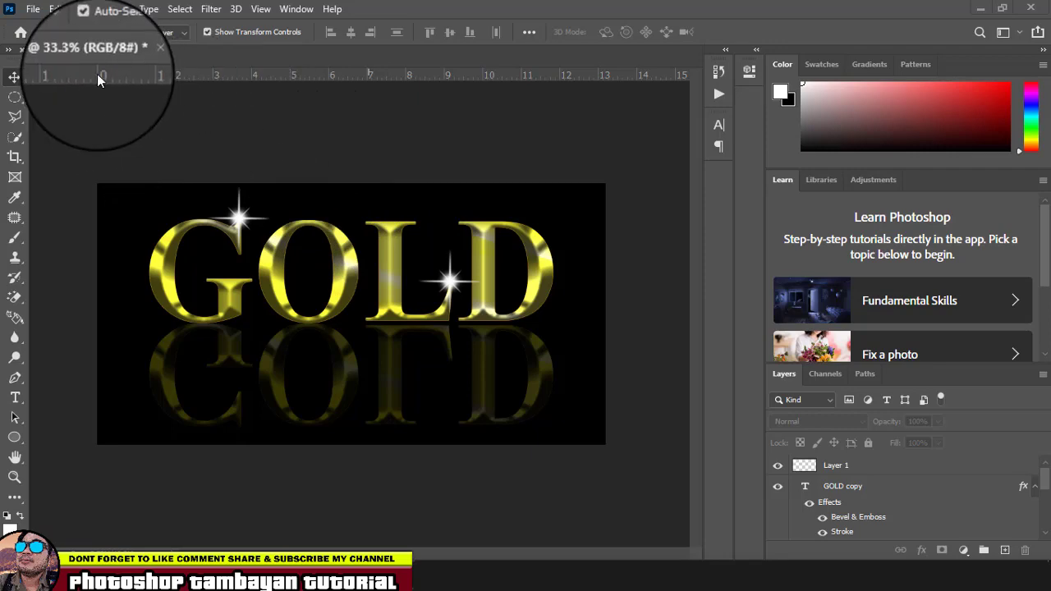
left_click(28, 5)
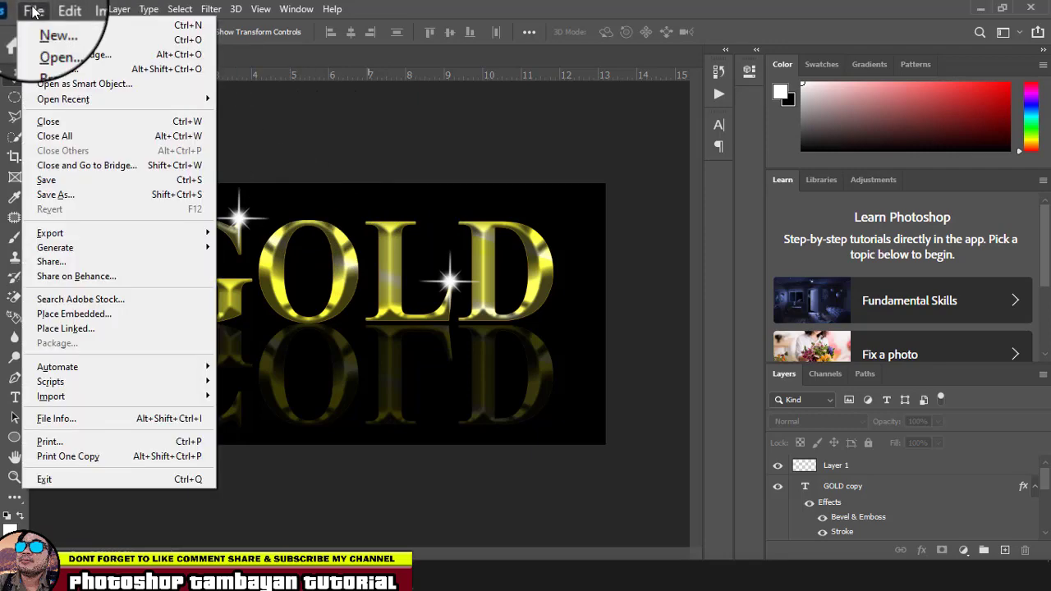
left_click(44, 27)
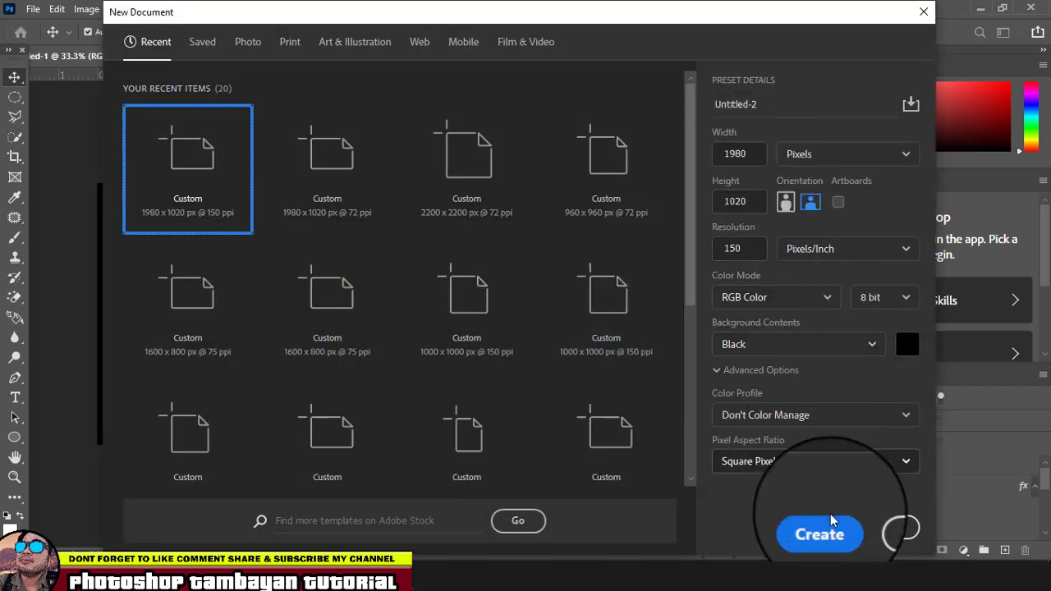
left_click(823, 530)
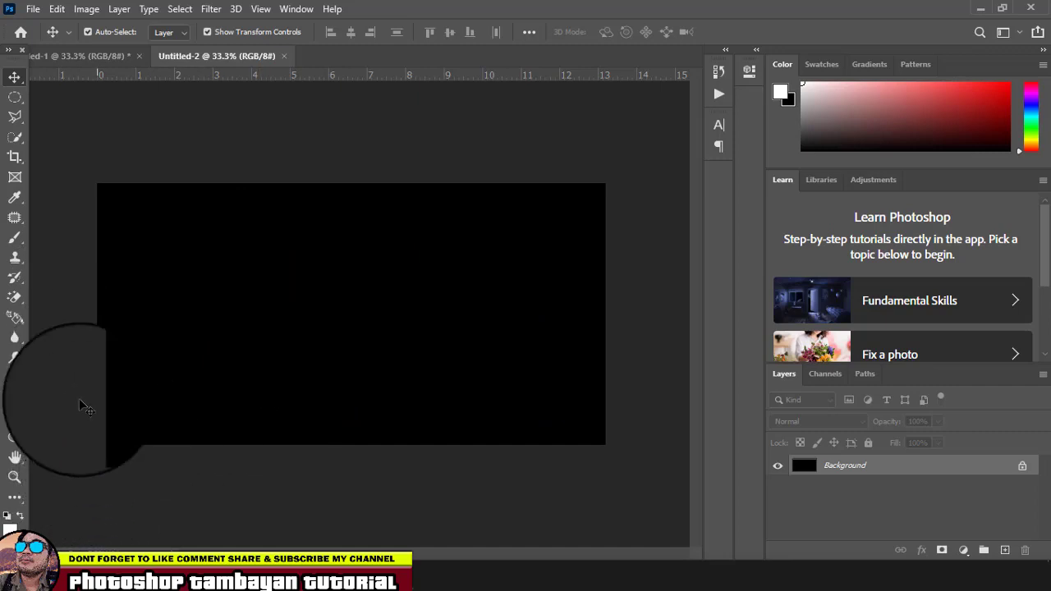
Type LOVE in white Times New Roman Bold in a paragraph box and centre it on the canvas.
left_click(17, 399)
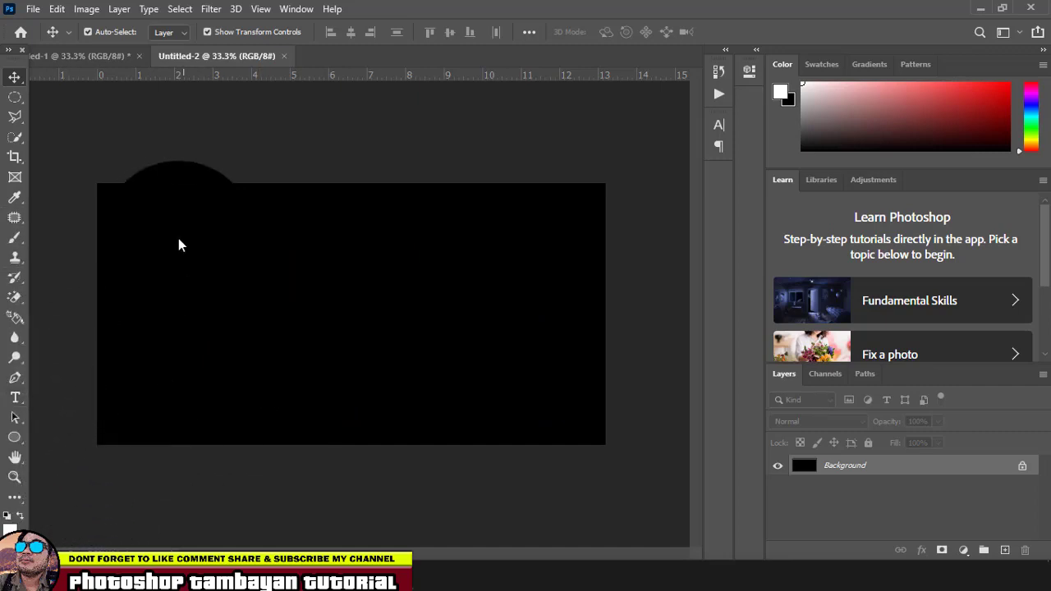
mouse_move(133, 223)
left_mouse_down()
mouse_move(335, 314)
mouse_move(566, 393)
left_mouse_up()
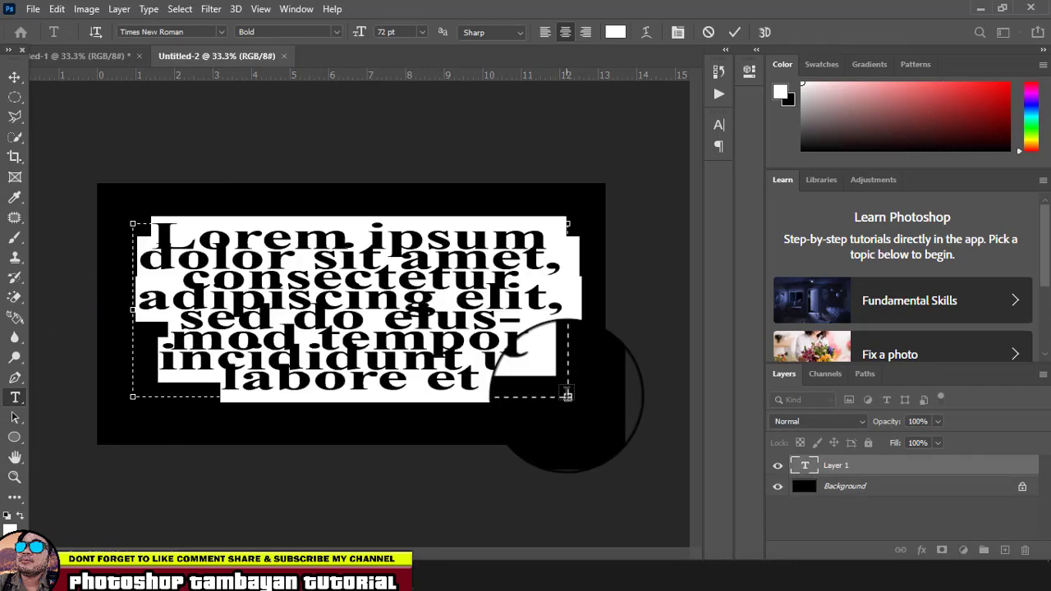
type("lo")
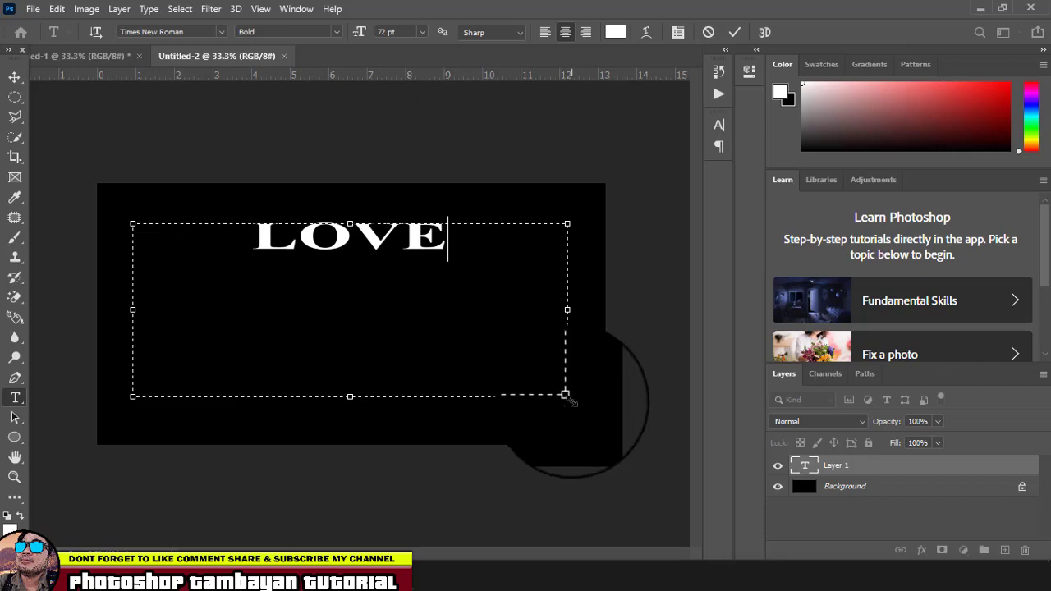
left_click_drag(566, 396, 335, 257)
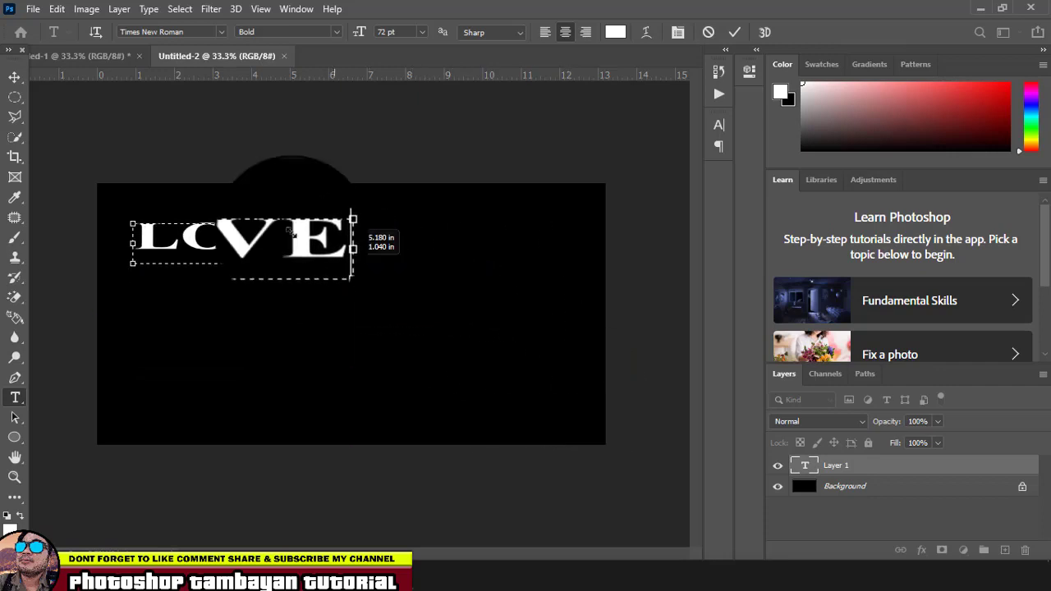
left_click(14, 76)
mouse_move(302, 215)
left_mouse_down()
mouse_move(338, 272)
mouse_move(533, 384)
left_mouse_up()
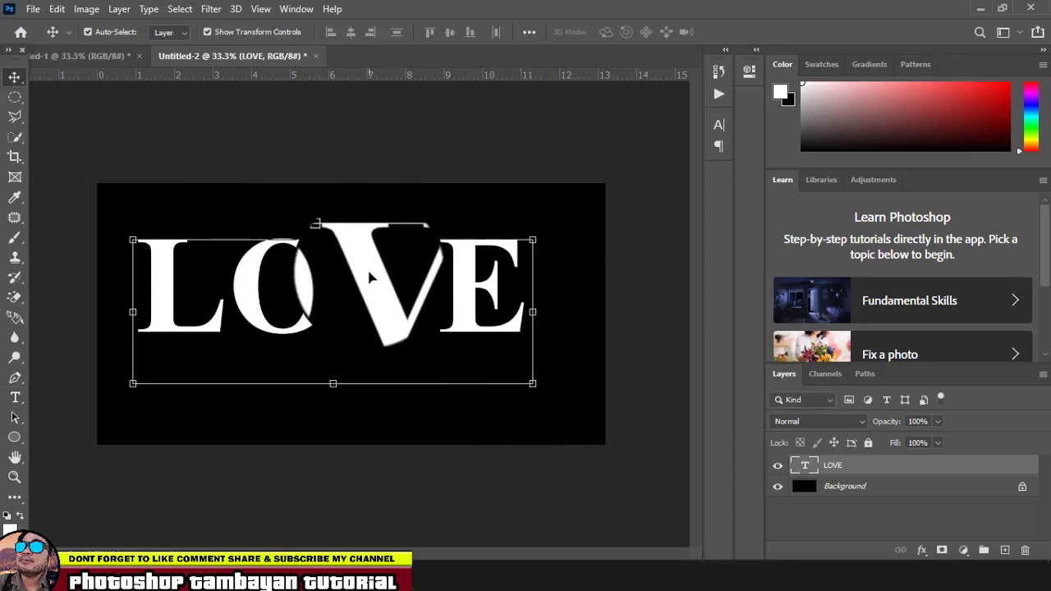
left_click_drag(383, 287, 387, 288)
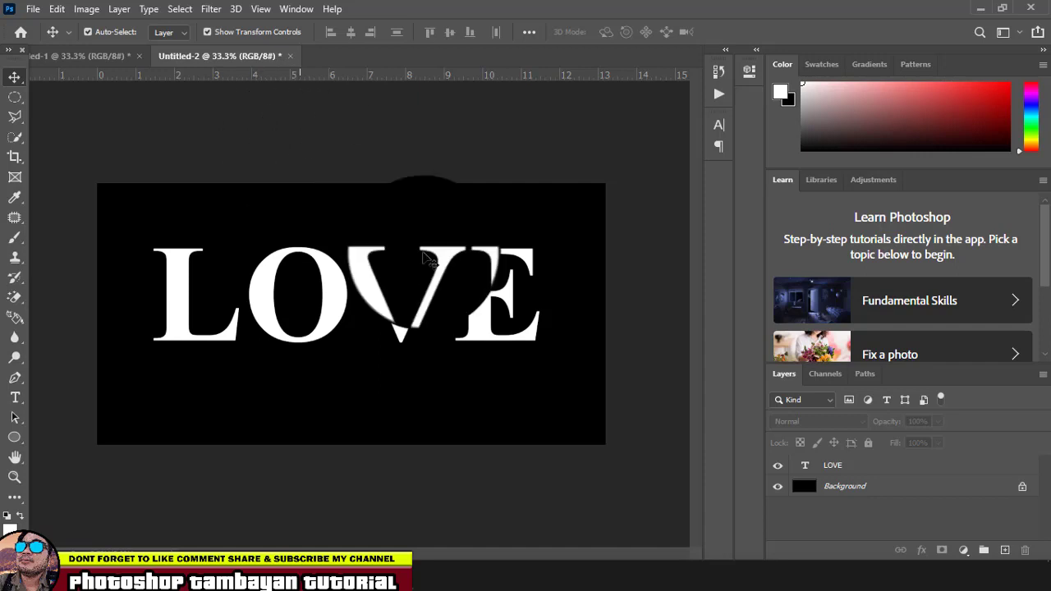
left_click(481, 299)
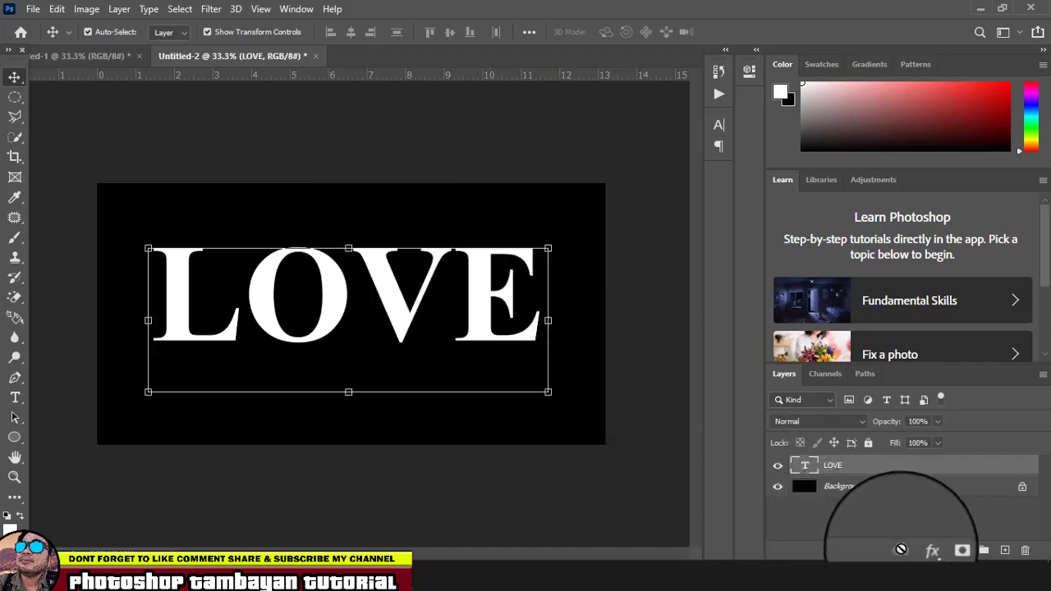
Add a Color Overlay of hex FFDF00 to the LOVE layer through Blending Options.
left_click(920, 547)
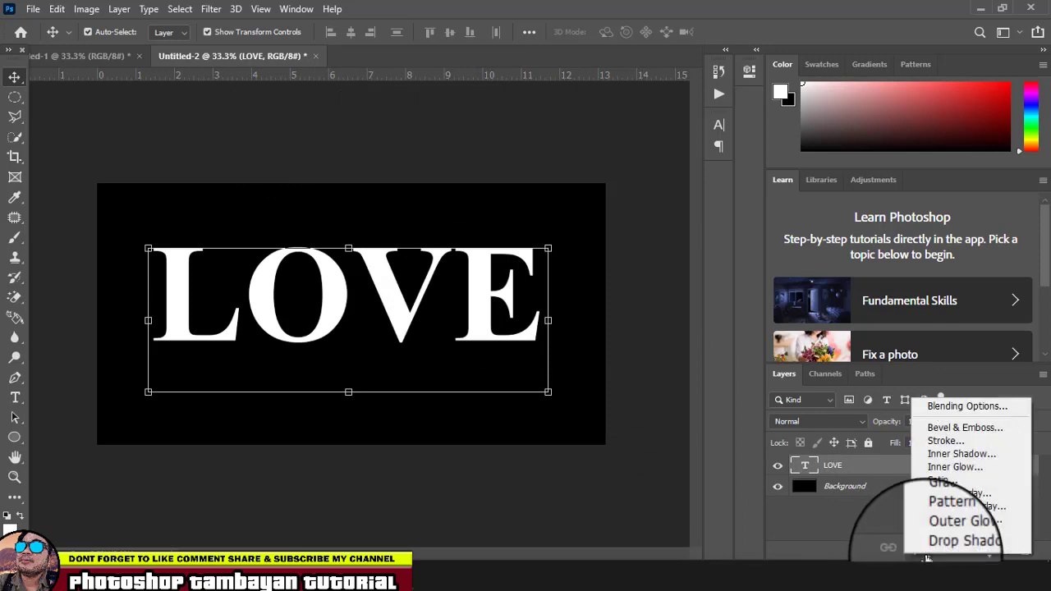
left_click(966, 406)
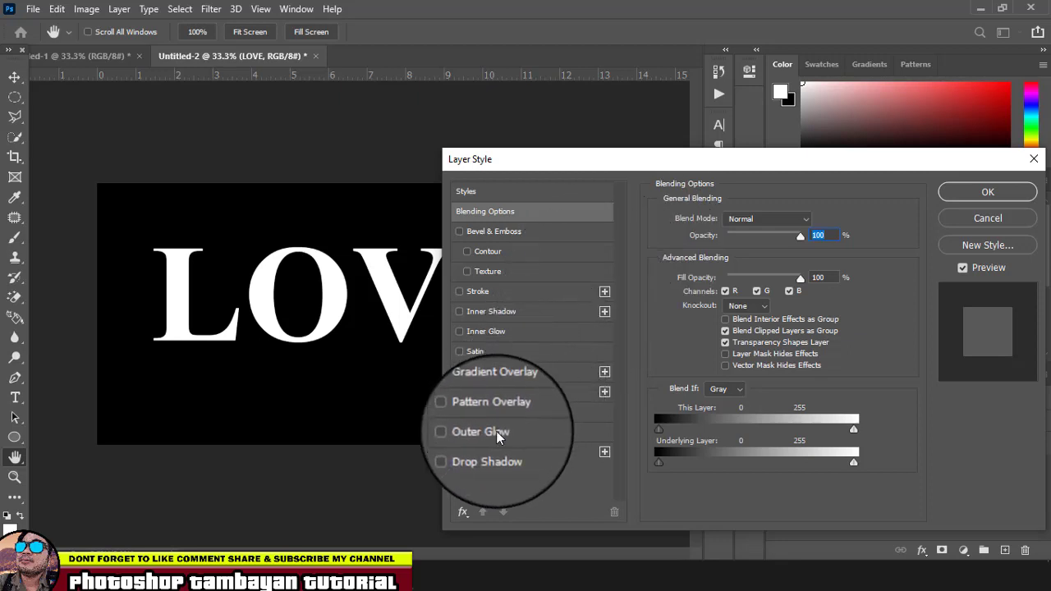
left_click(500, 371)
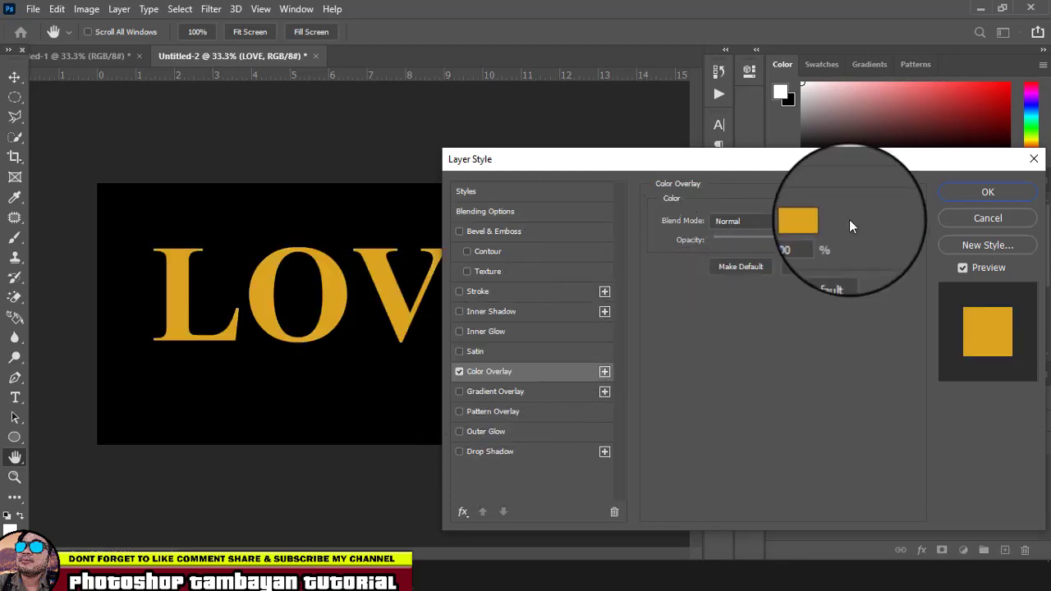
left_click(819, 227)
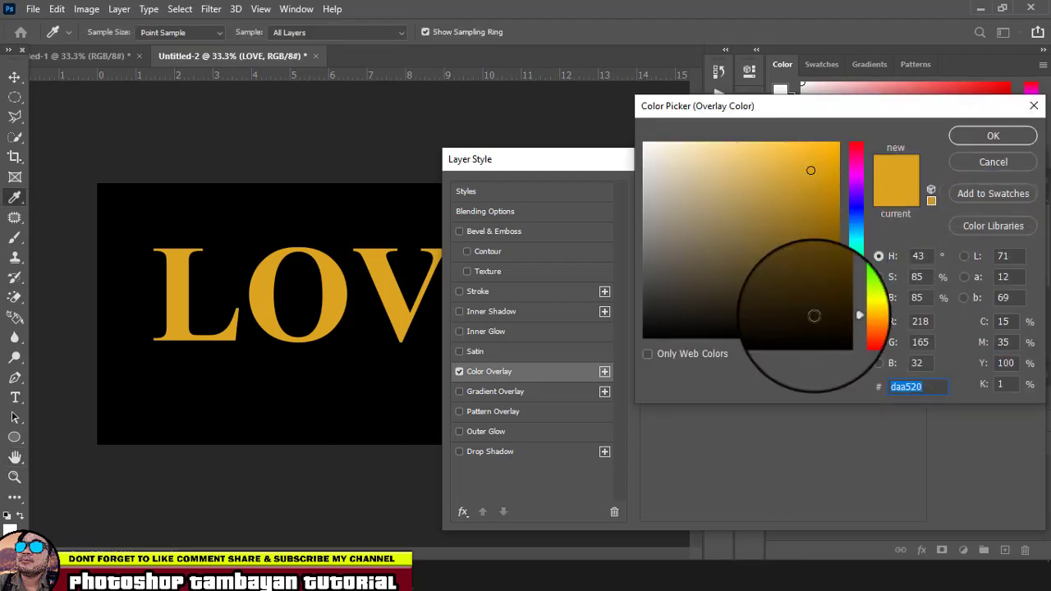
left_click(908, 387)
double_click(908, 387)
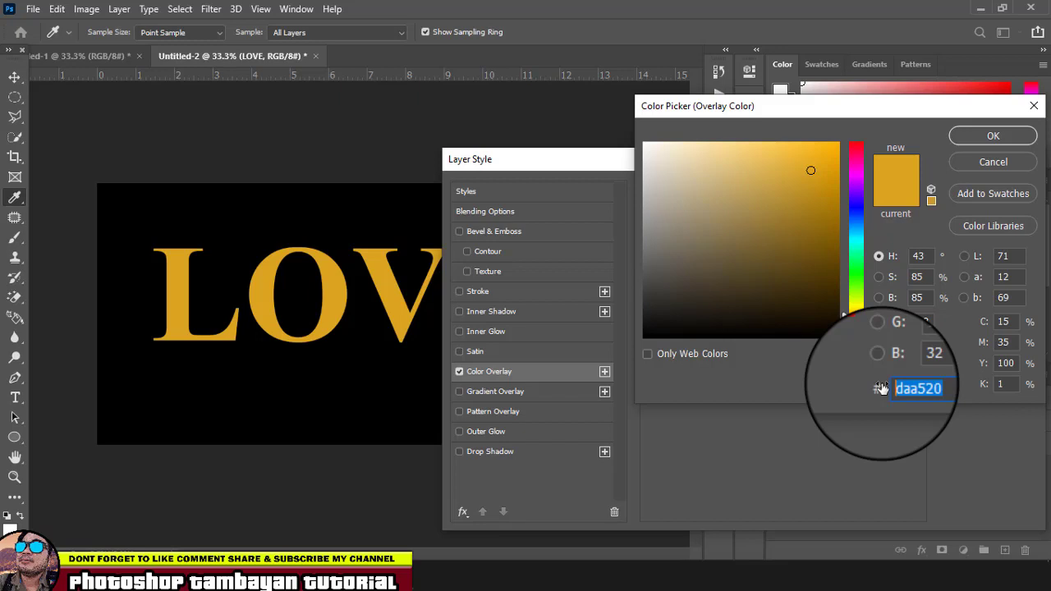
type("FFD")
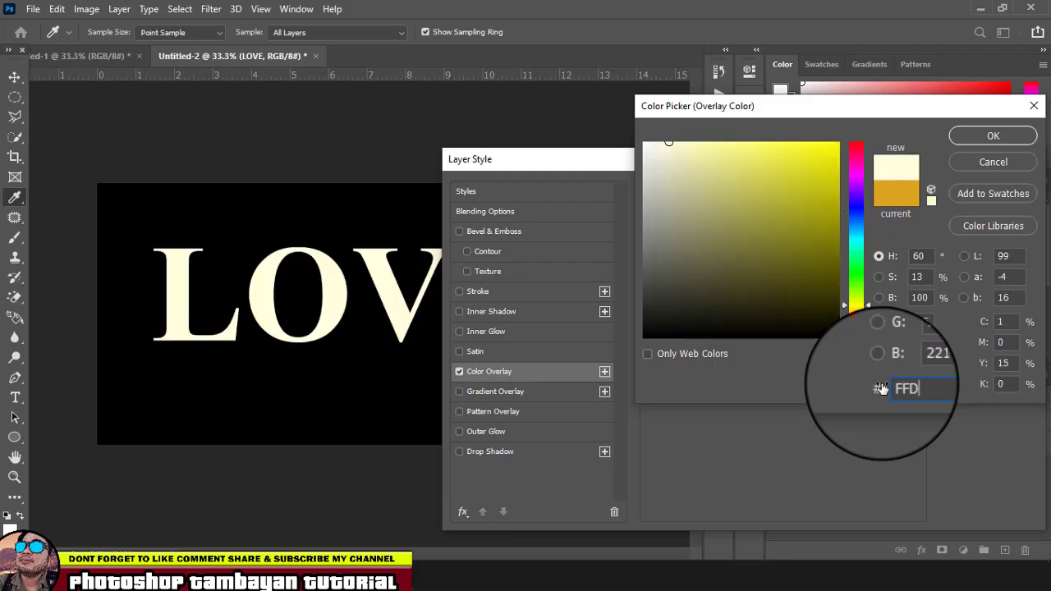
type("F00")
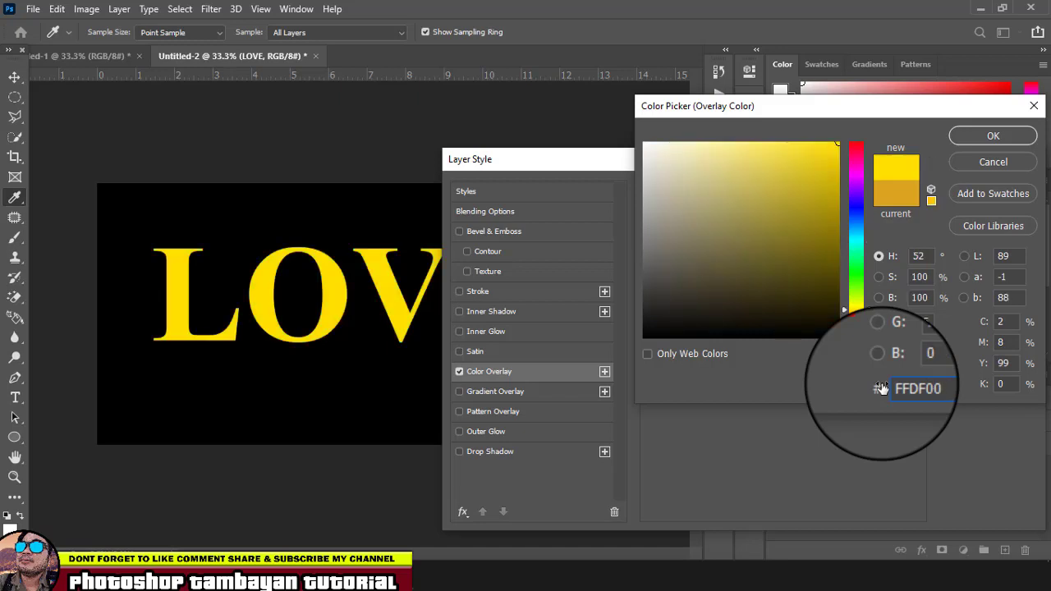
left_click(984, 138)
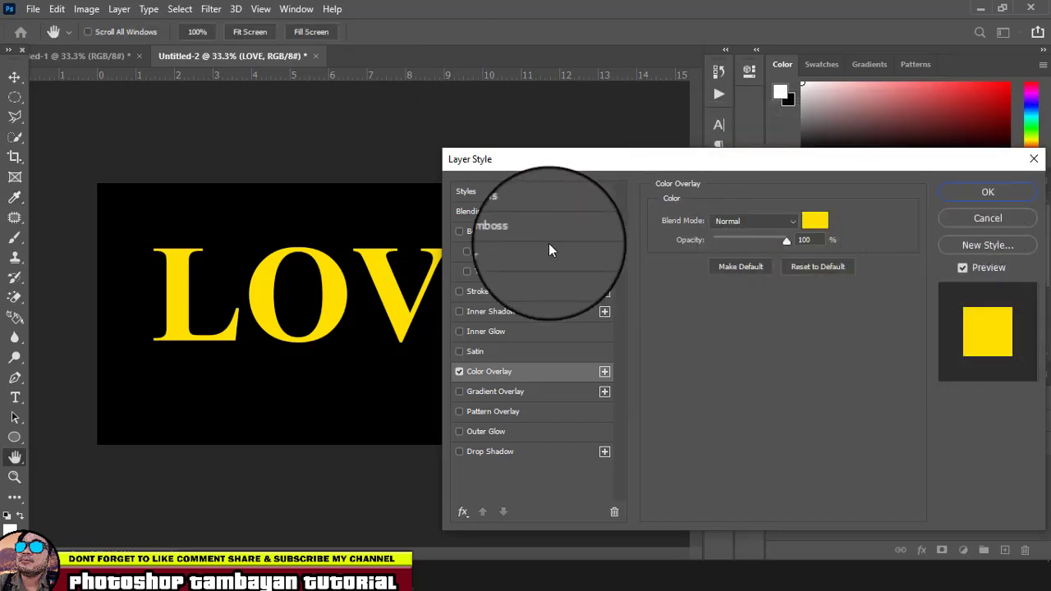
Enable Bevel & Emboss and Inner Glow on LOVE, trying Inner Shadow but leaving it off.
left_click(497, 231)
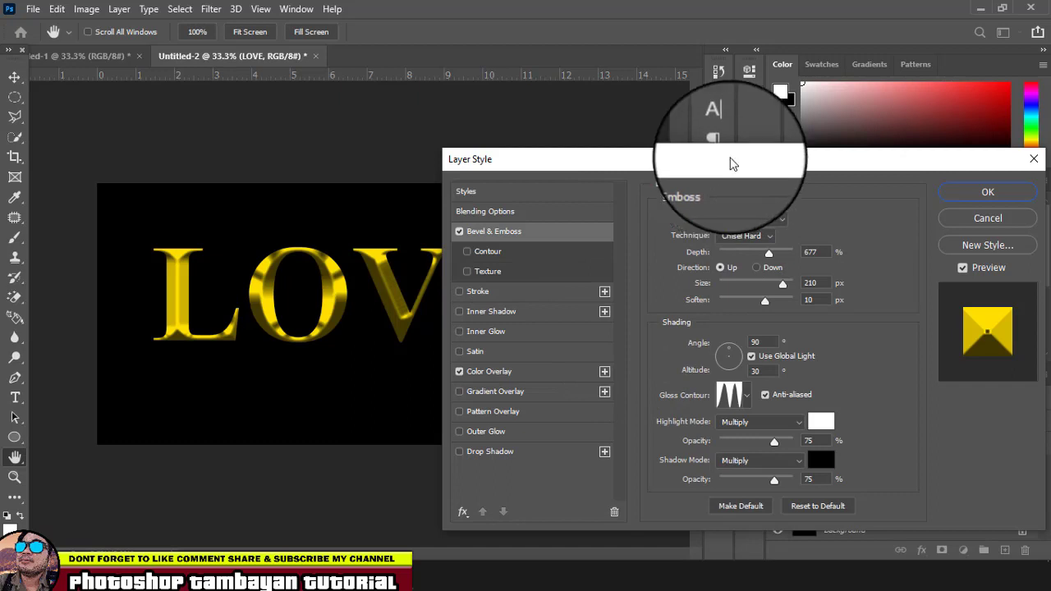
left_click_drag(719, 164, 828, 131)
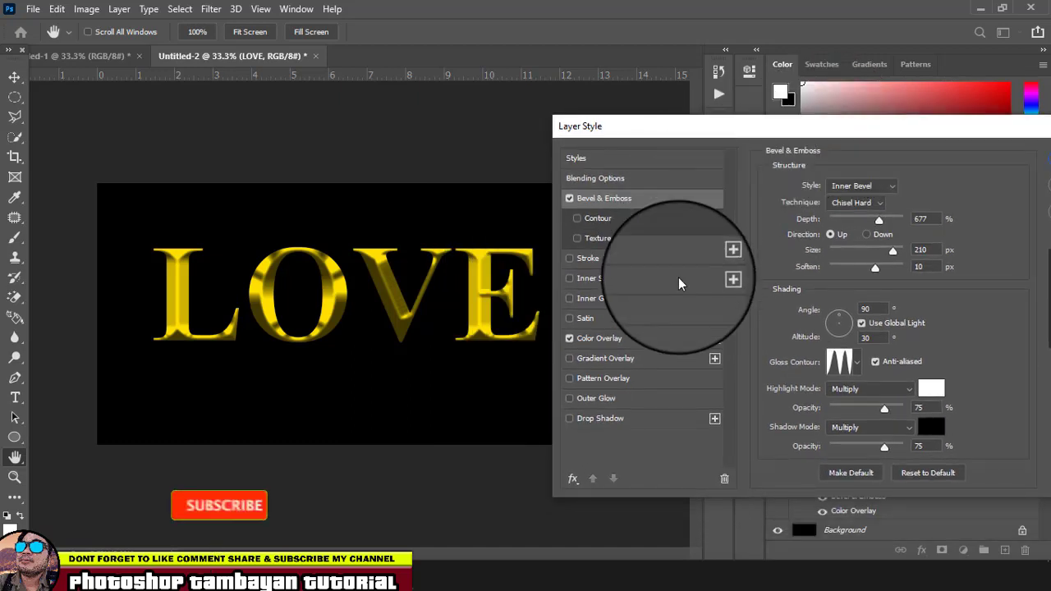
left_click(608, 297)
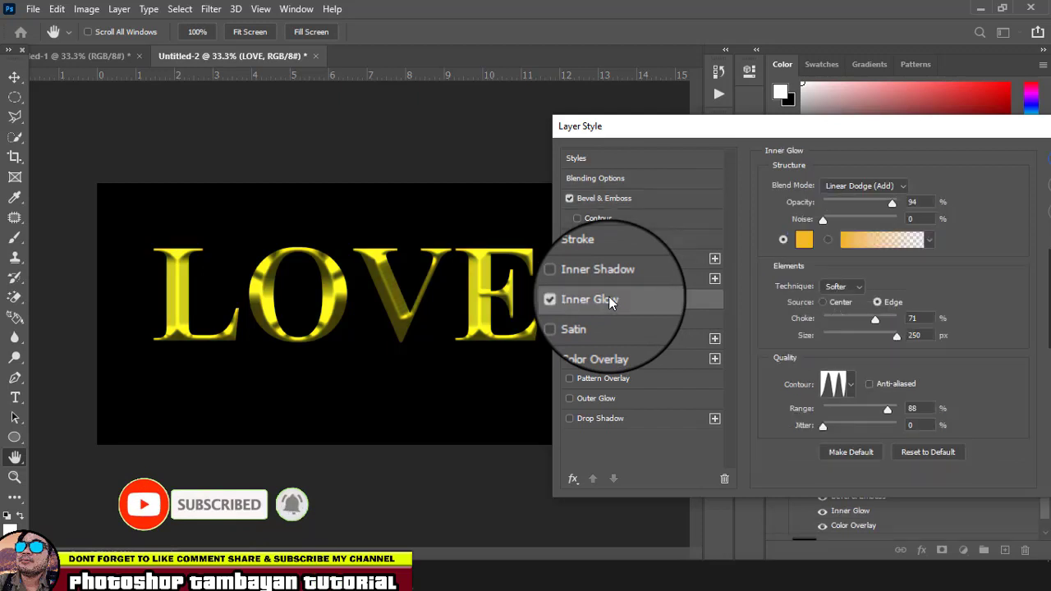
left_click(610, 281)
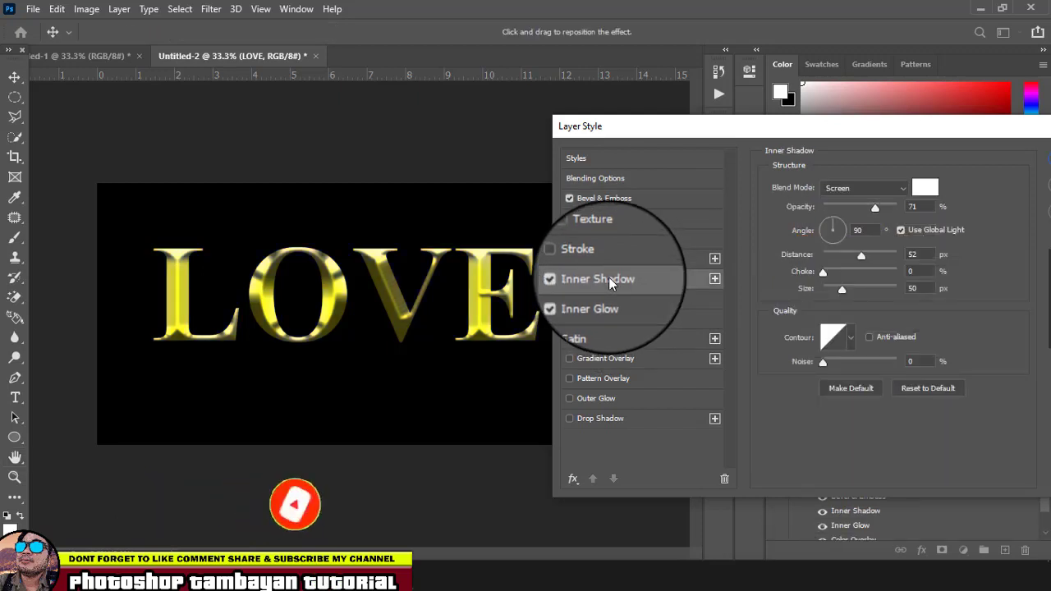
left_click(569, 280)
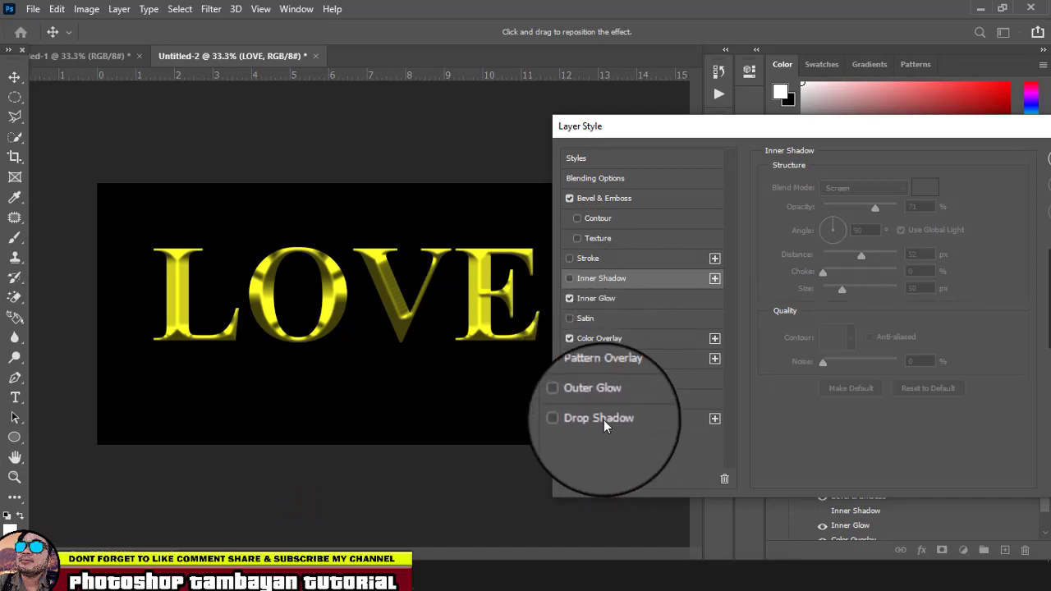
left_click(598, 218)
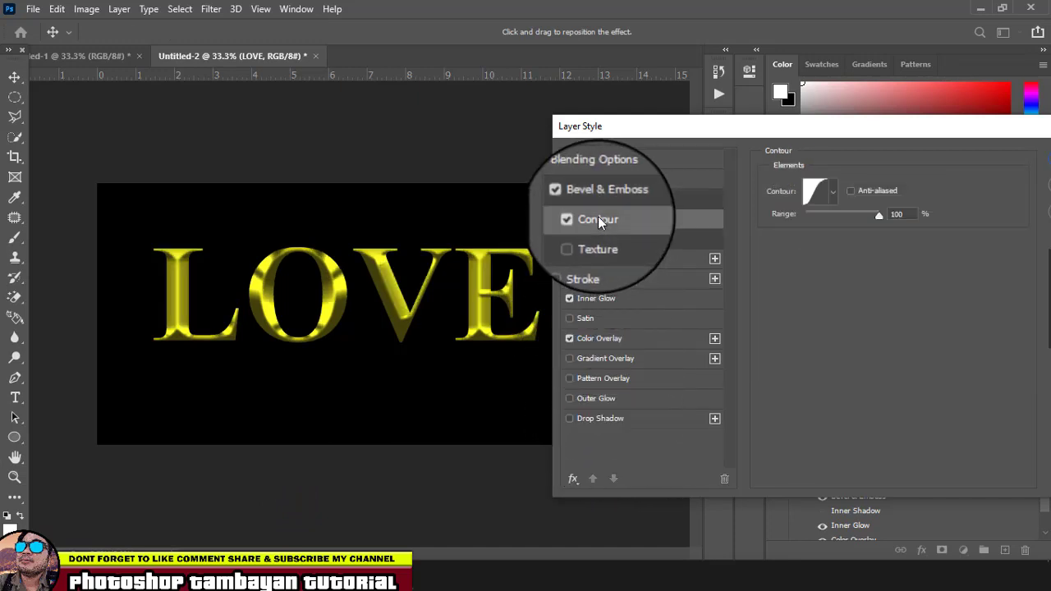
Pick the Rounded Steps contour for the LOVE bevel from the preset list.
left_click(834, 202)
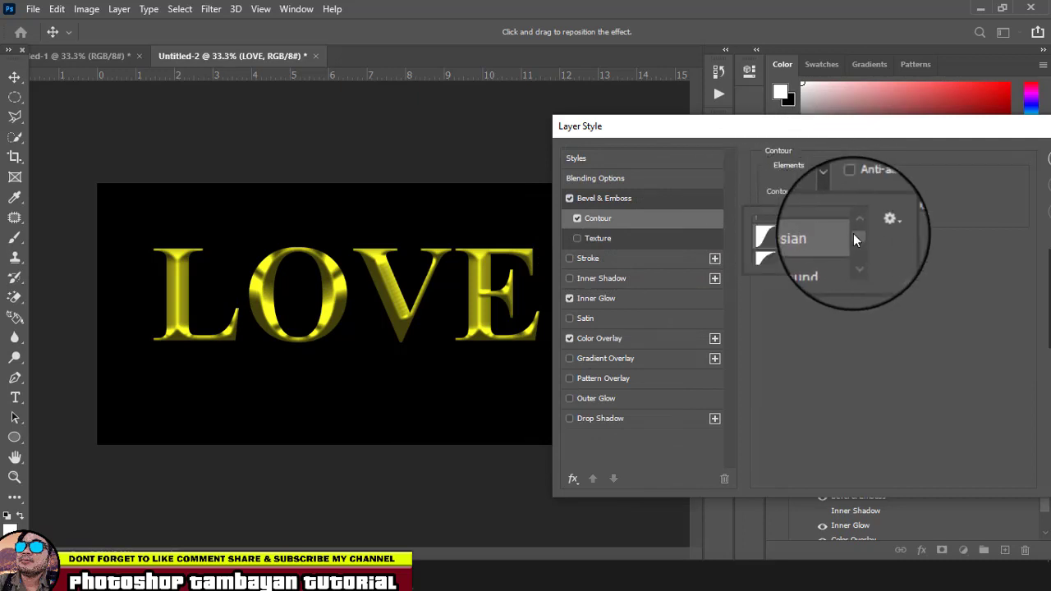
left_click_drag(855, 234, 858, 249)
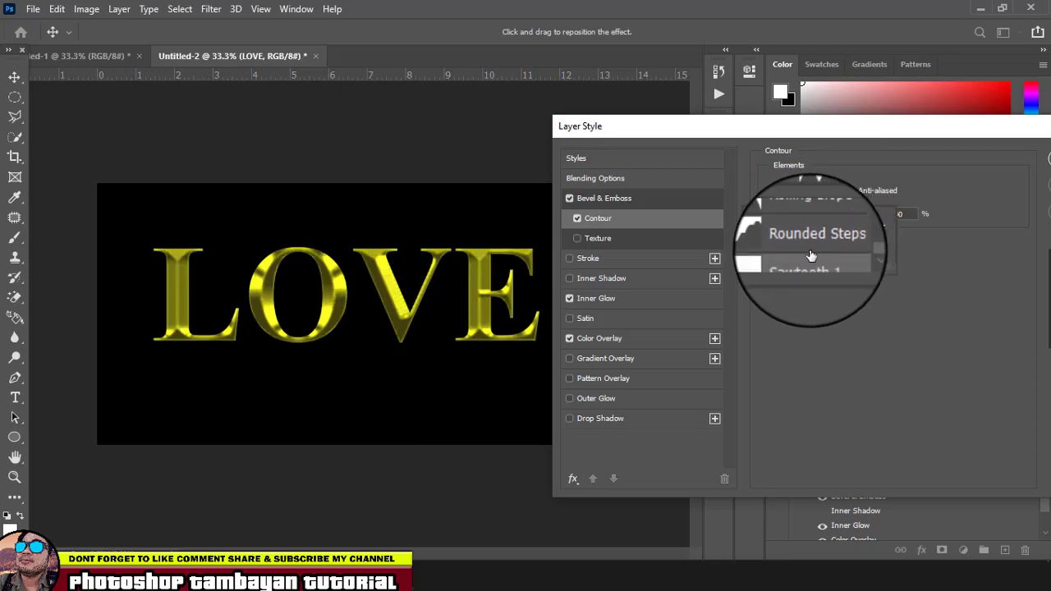
left_click(803, 257)
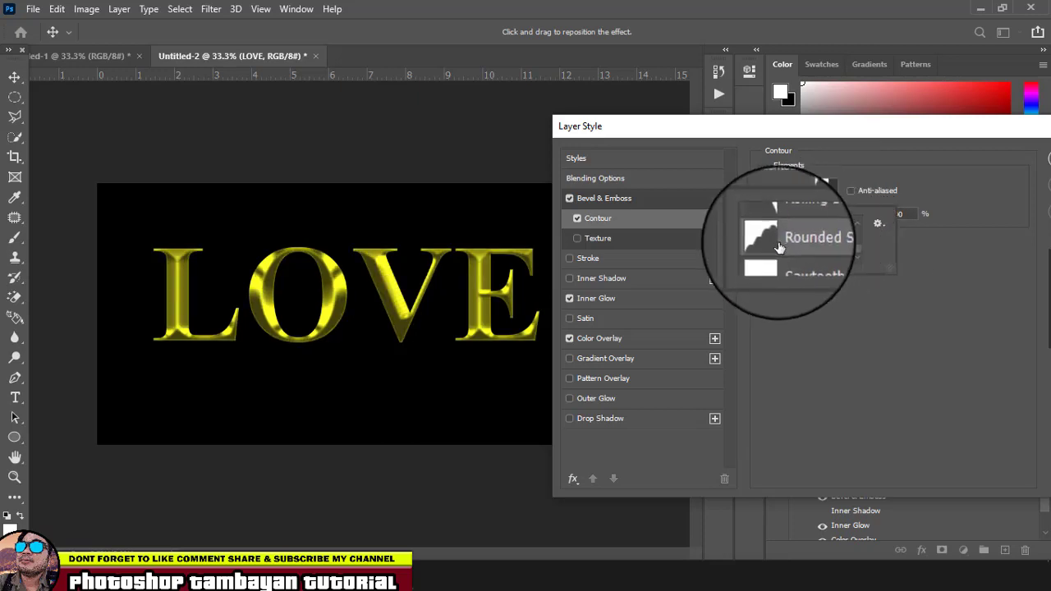
left_click(788, 233)
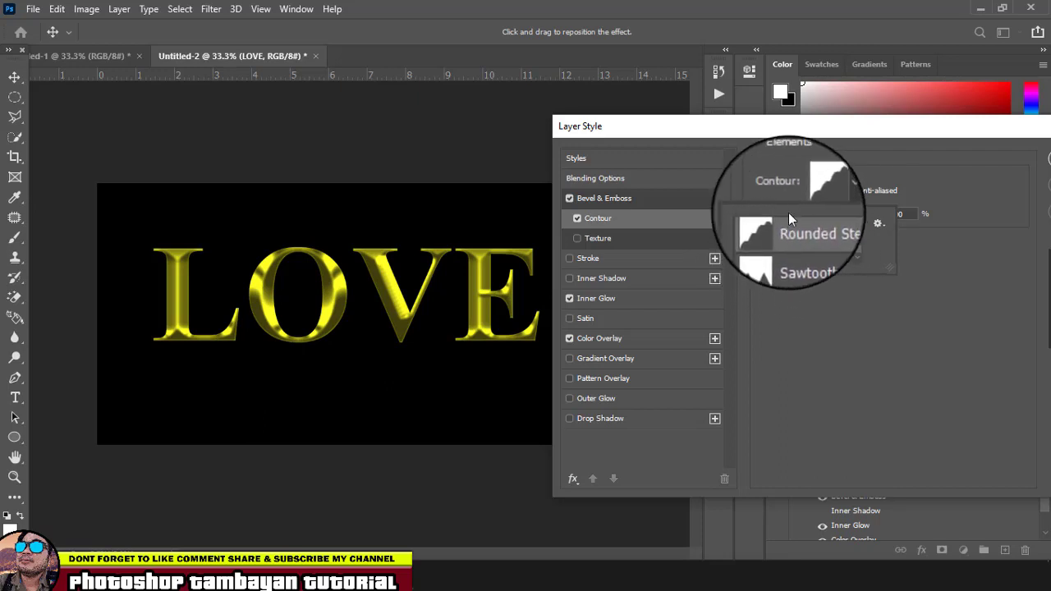
Append the default contour presets to the list via Reset Contours.
left_click(880, 225)
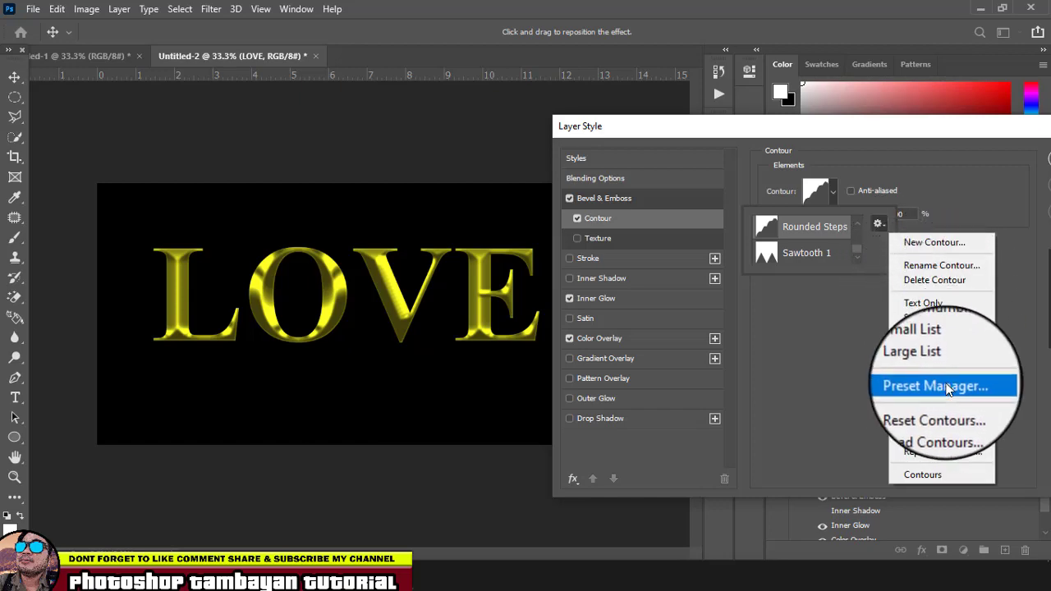
left_click(936, 423)
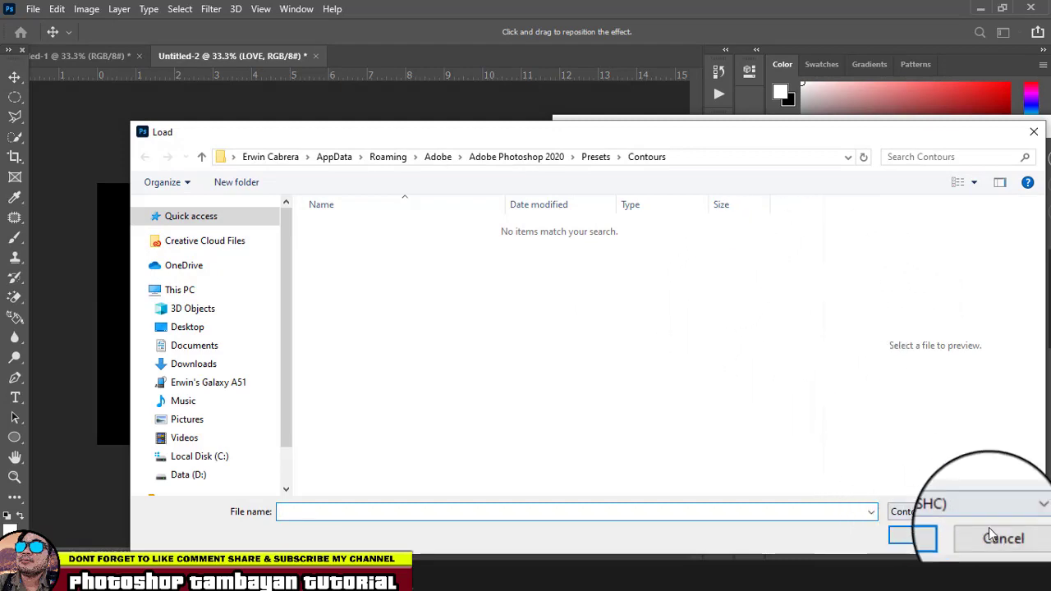
left_click(995, 534)
left_click(882, 225)
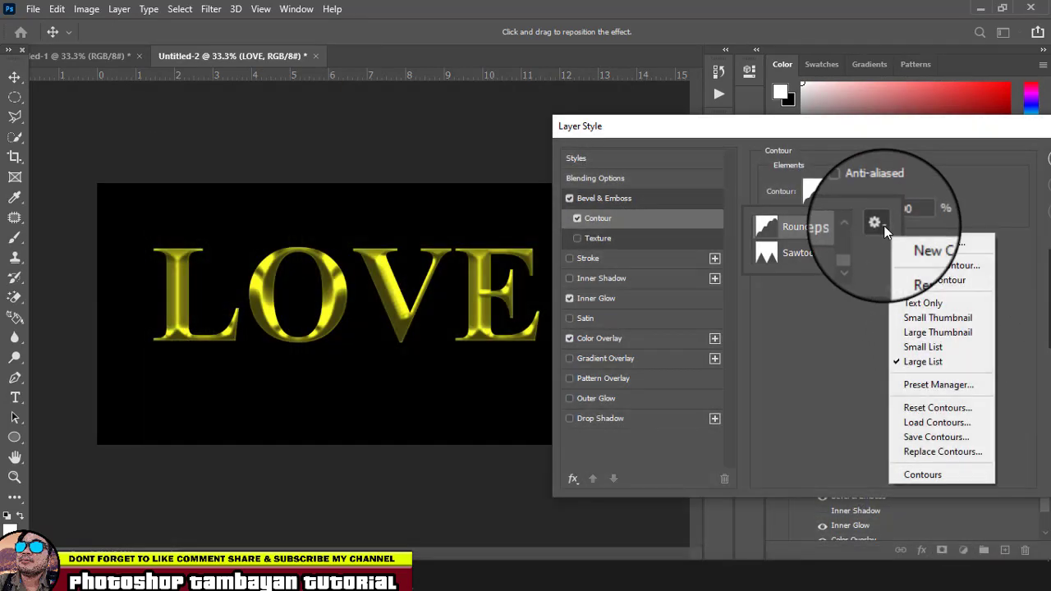
left_click(956, 413)
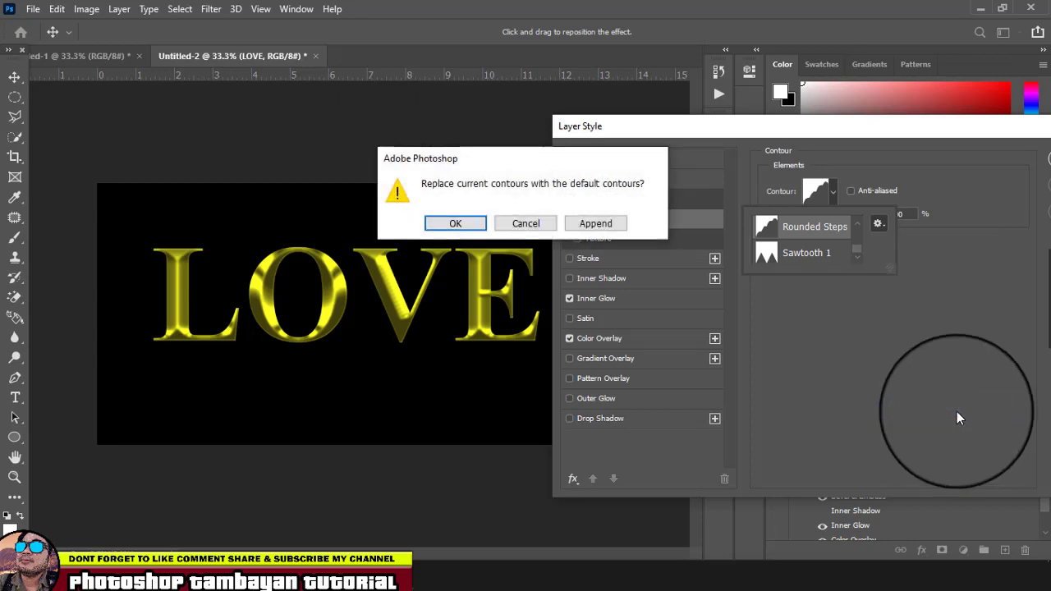
left_click(584, 231)
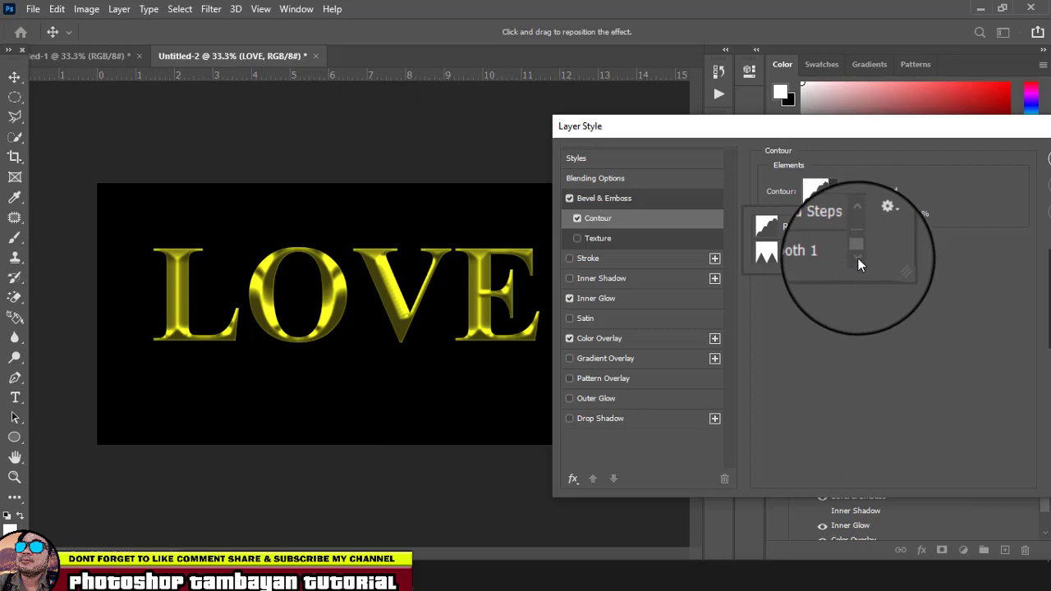
Select Rounded Steps as the bevel contour after briefly trying Sawtooth 1.
mouse_move(858, 258)
left_mouse_down()
mouse_move(858, 225)
mouse_move(862, 251)
left_mouse_up()
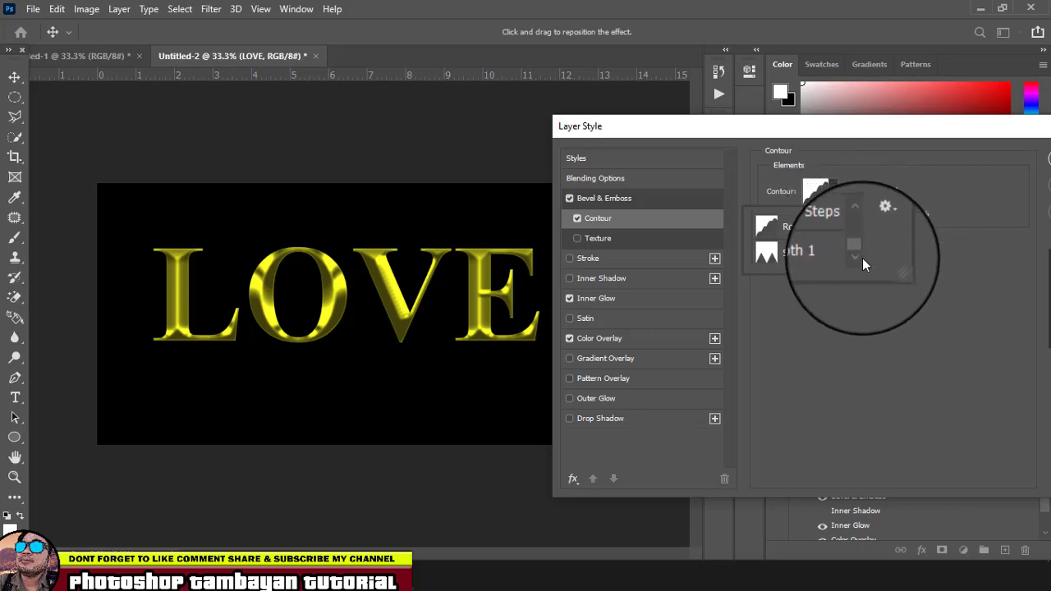
left_click(805, 257)
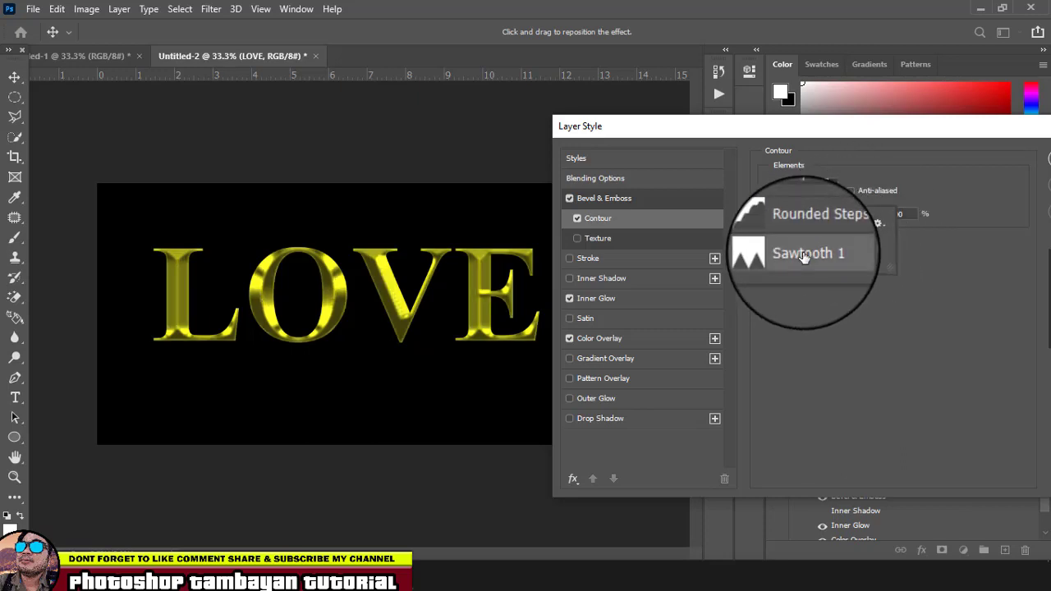
scroll(805, 257, "up", 1)
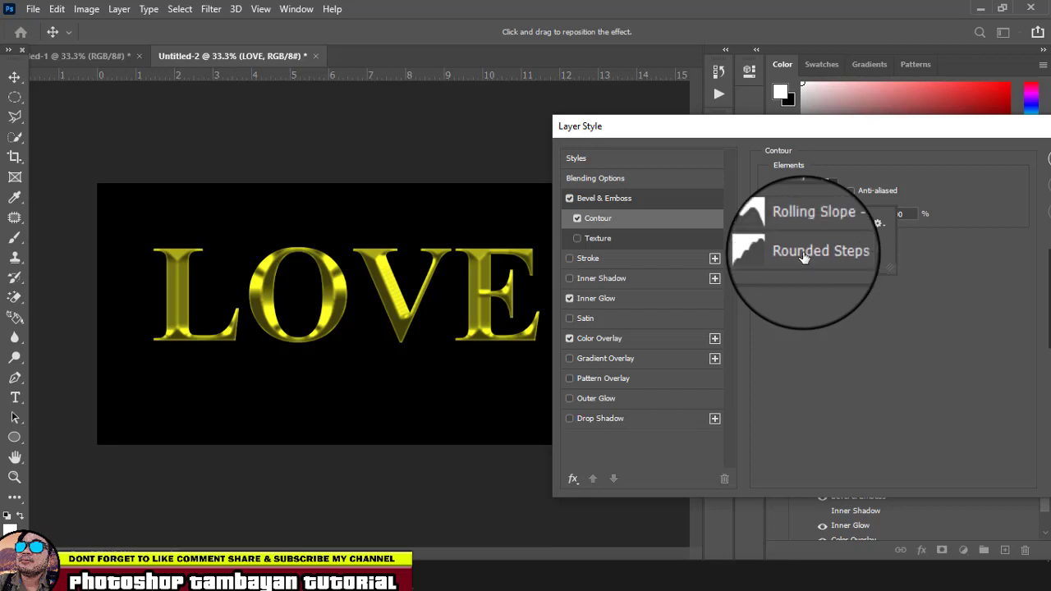
left_click(805, 257)
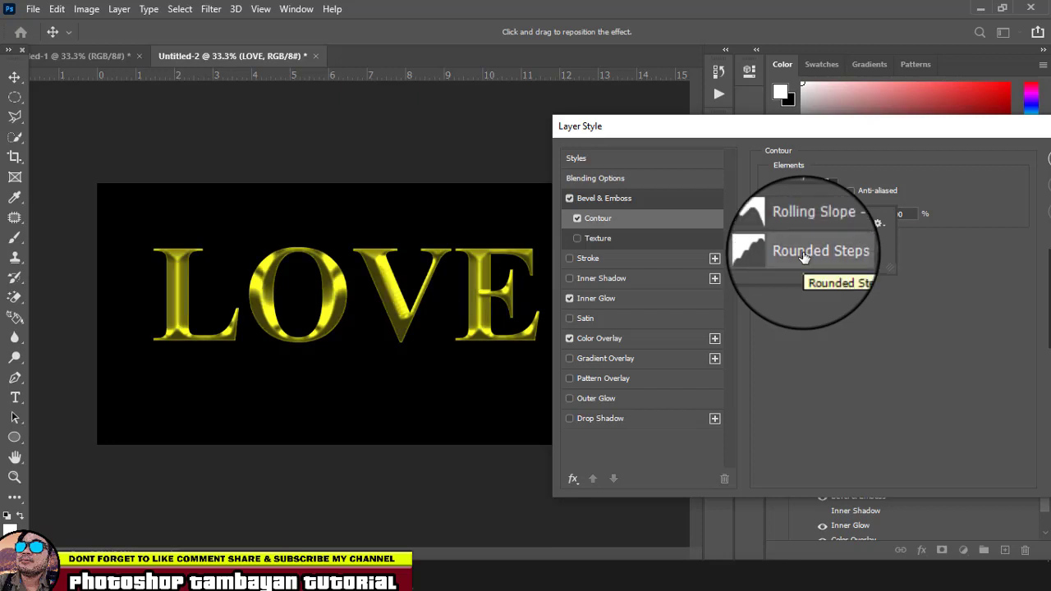
left_click(872, 205)
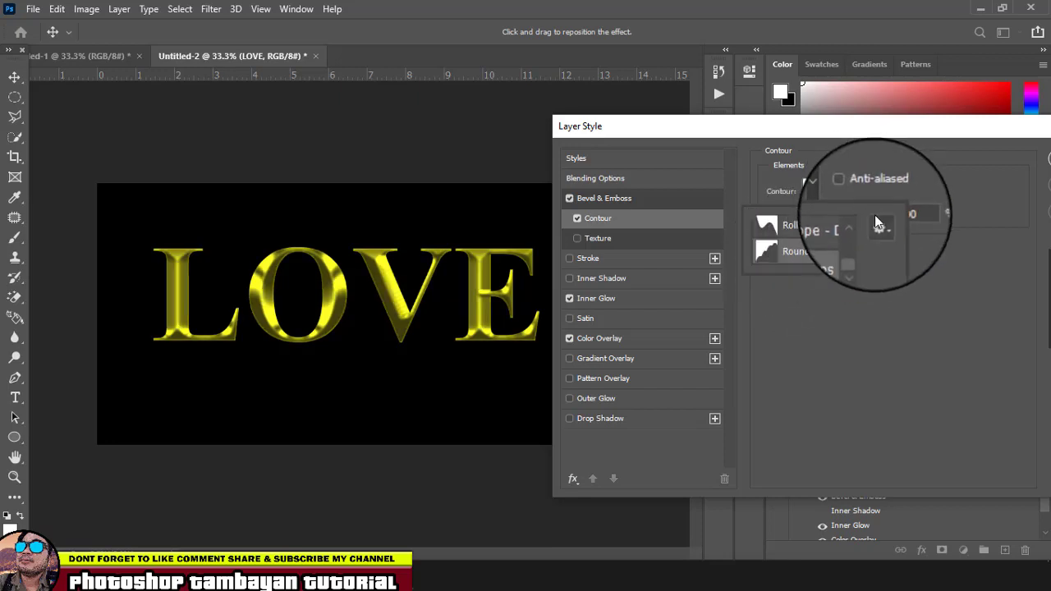
Try Outer Bevel, Emboss, Pillow Emboss and Stroke Emboss styles, then keep Inner Bevel.
left_click(649, 198)
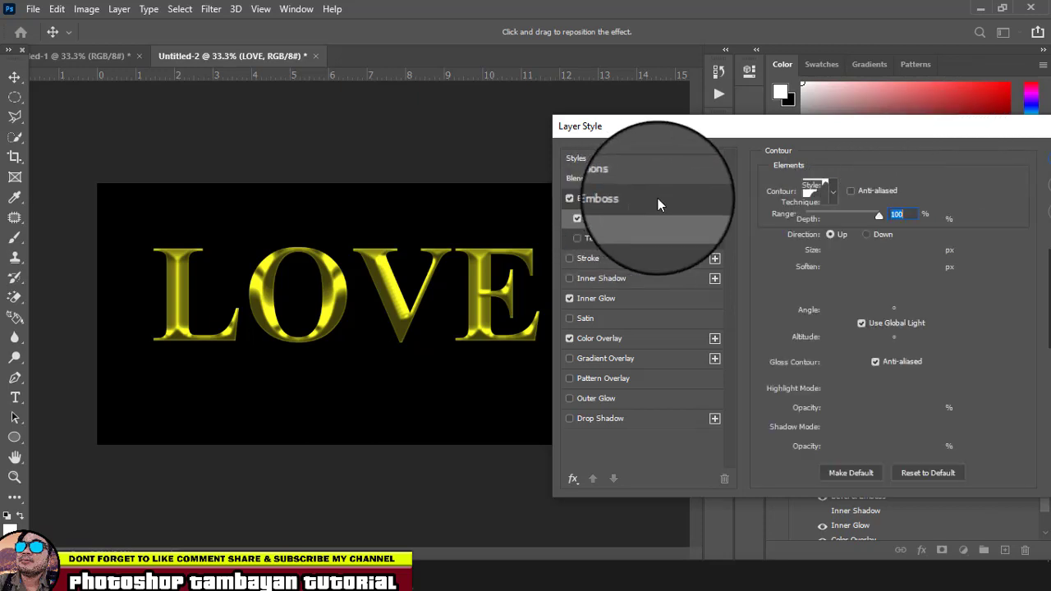
left_click(848, 187)
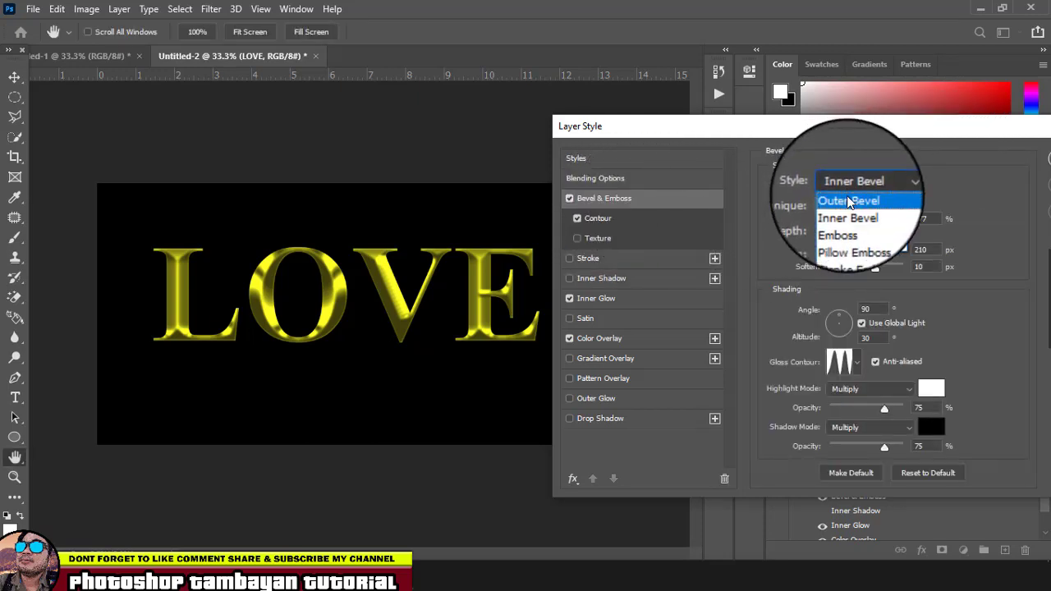
left_click(855, 220)
left_click(849, 187)
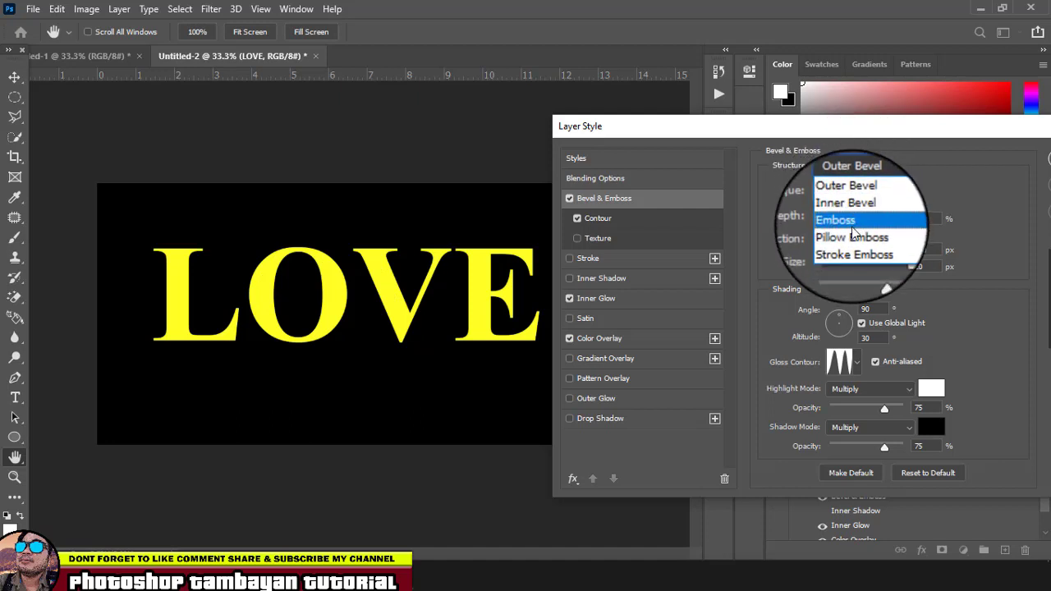
left_click(851, 214)
left_click(848, 187)
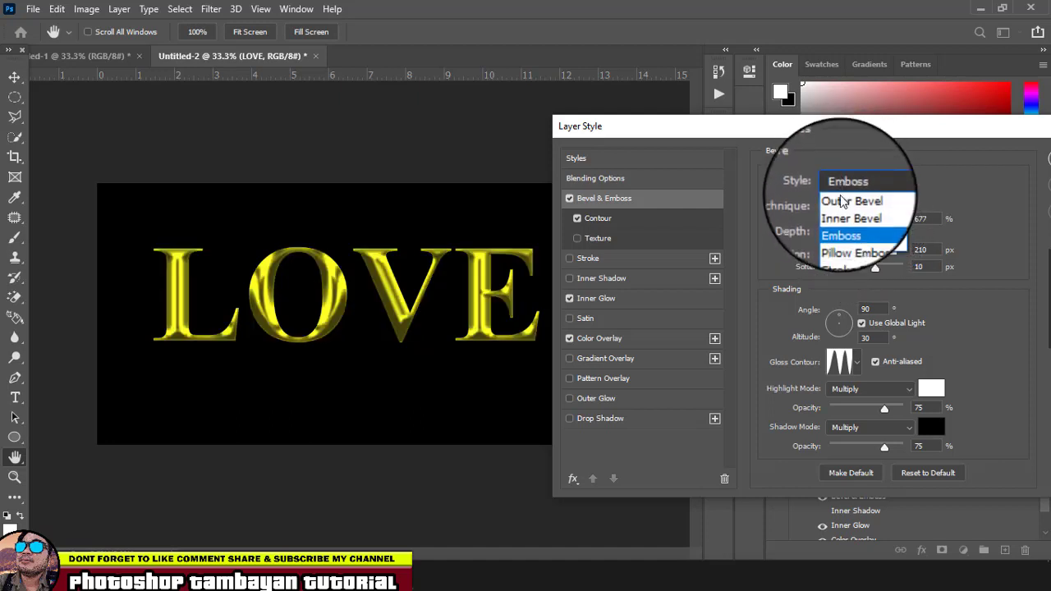
left_click(849, 227)
left_click(849, 188)
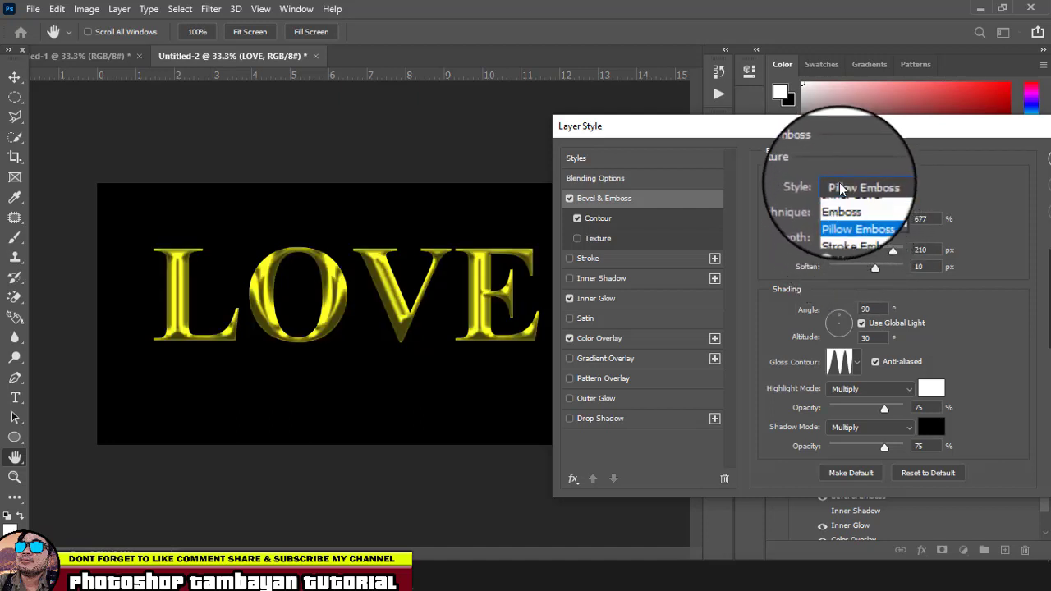
left_click(848, 226)
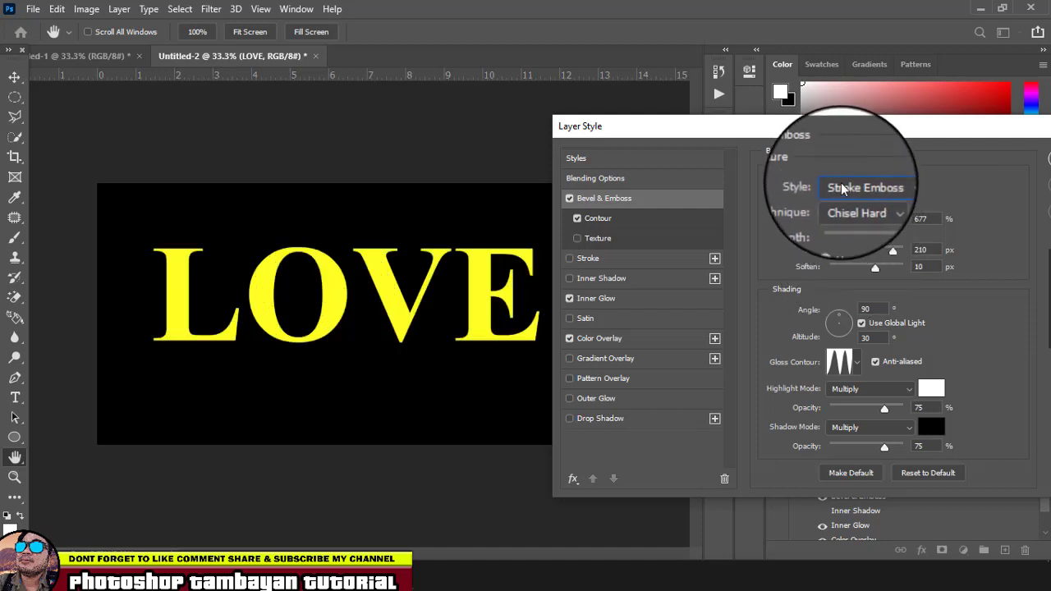
left_click(850, 185)
left_click(850, 212)
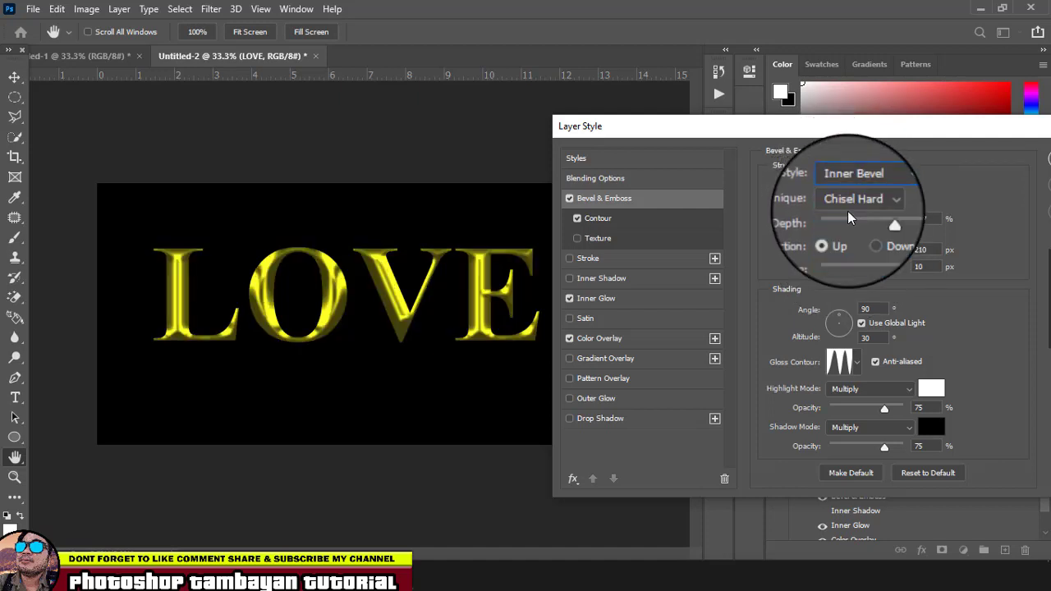
left_click(849, 187)
left_click(847, 191)
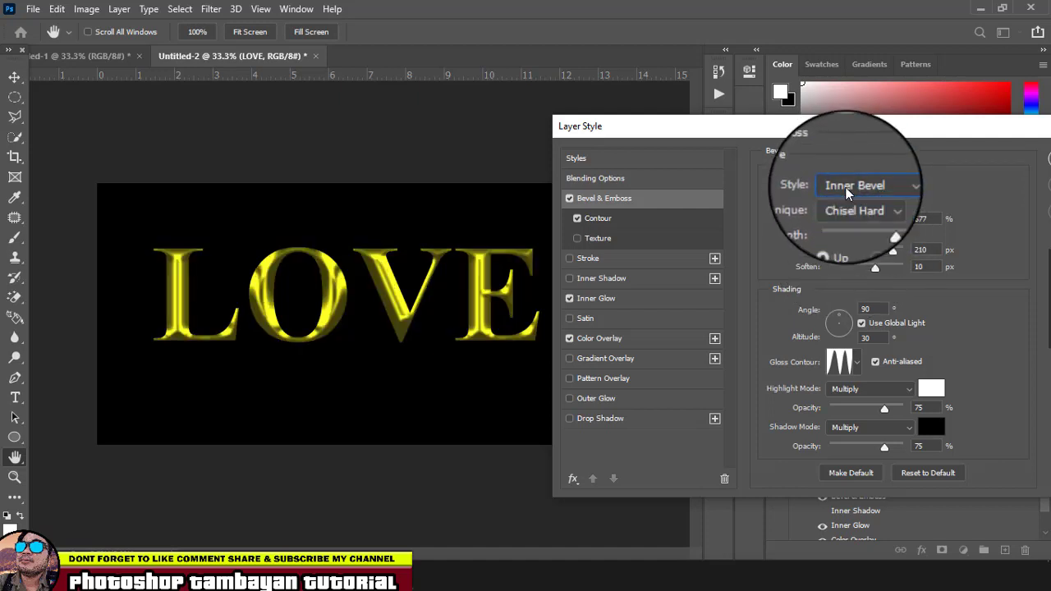
Set the bevel contour to Gaussian and apply the finished layer style.
left_click(611, 217)
left_click(832, 192)
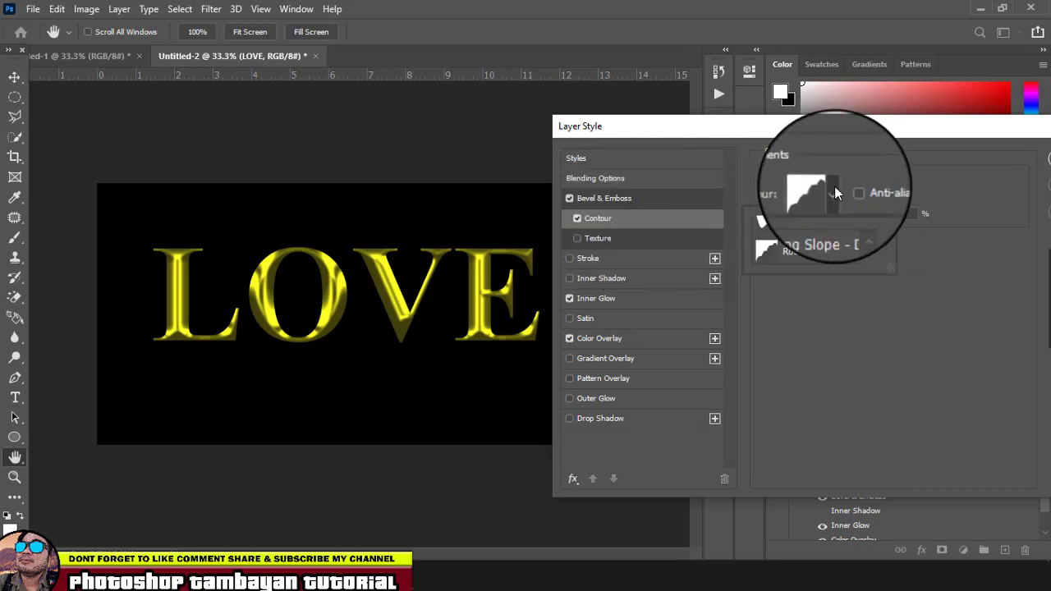
left_click(769, 231)
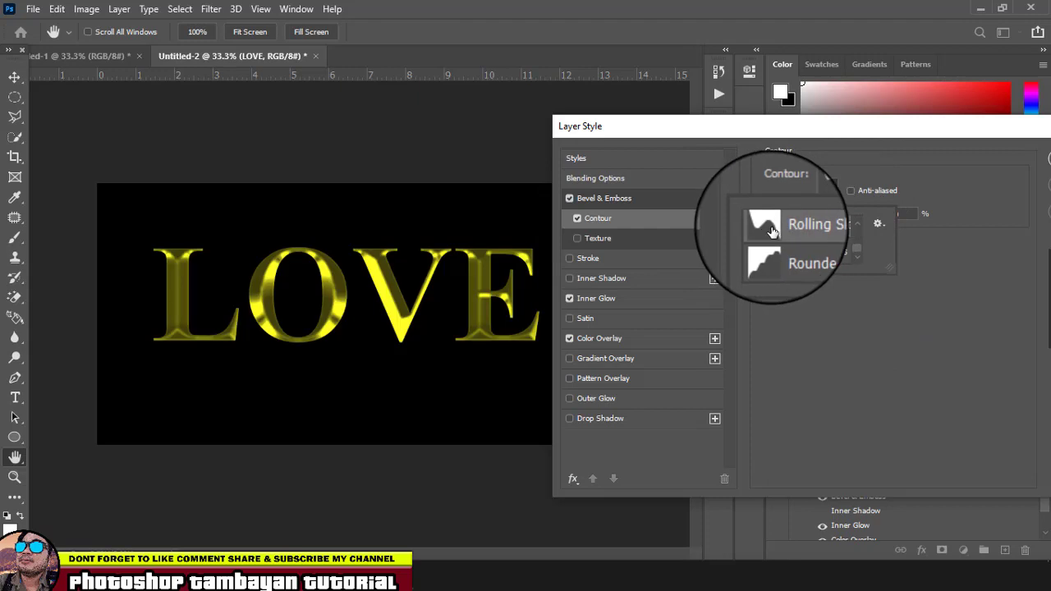
scroll(768, 238, "up", 2)
left_click(773, 257)
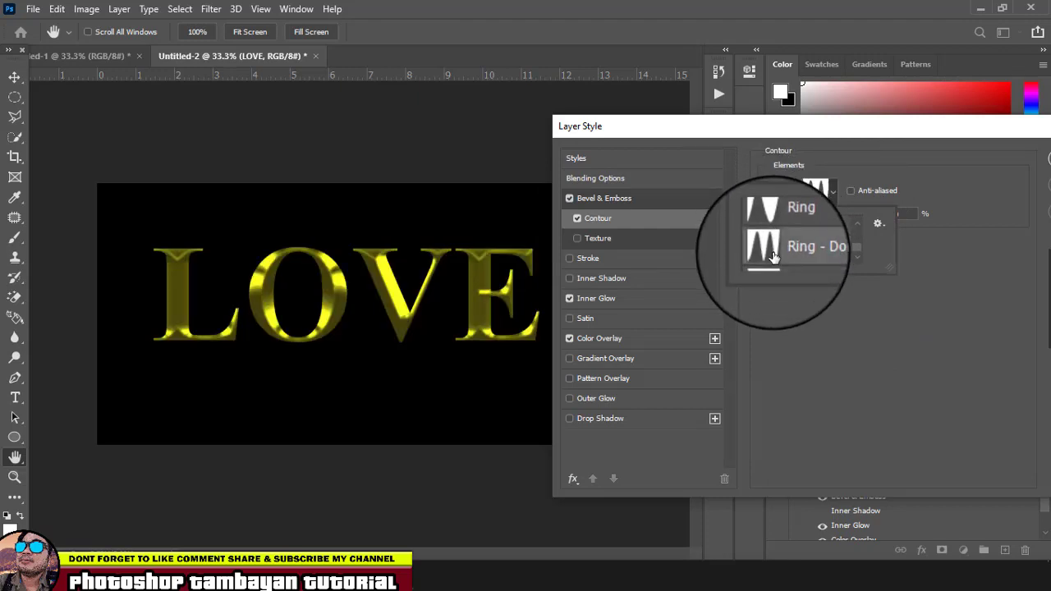
scroll(774, 256, "up", 1)
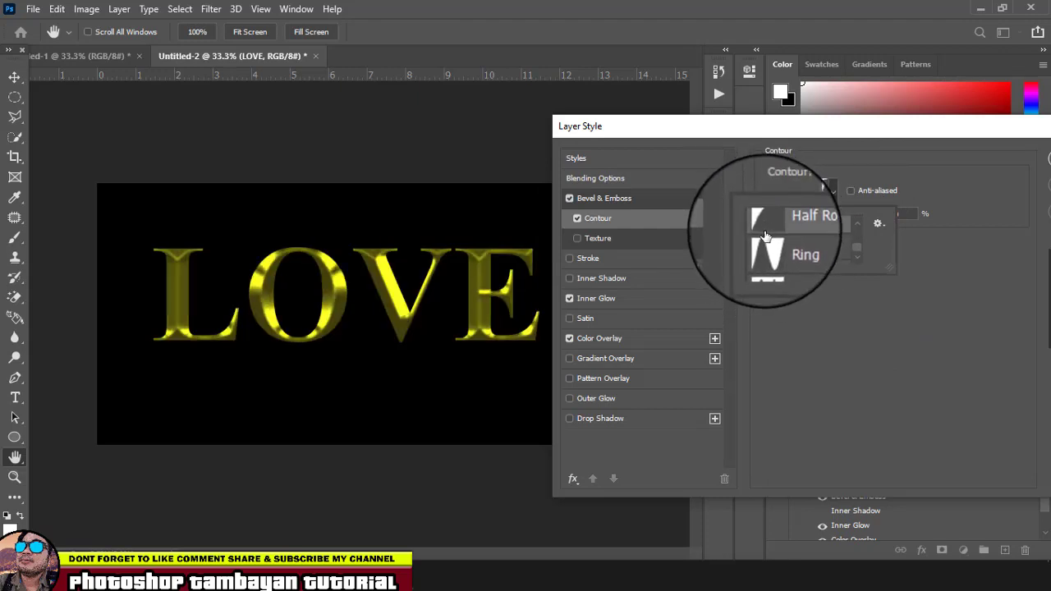
scroll(765, 238, "up", 1)
left_click(769, 246)
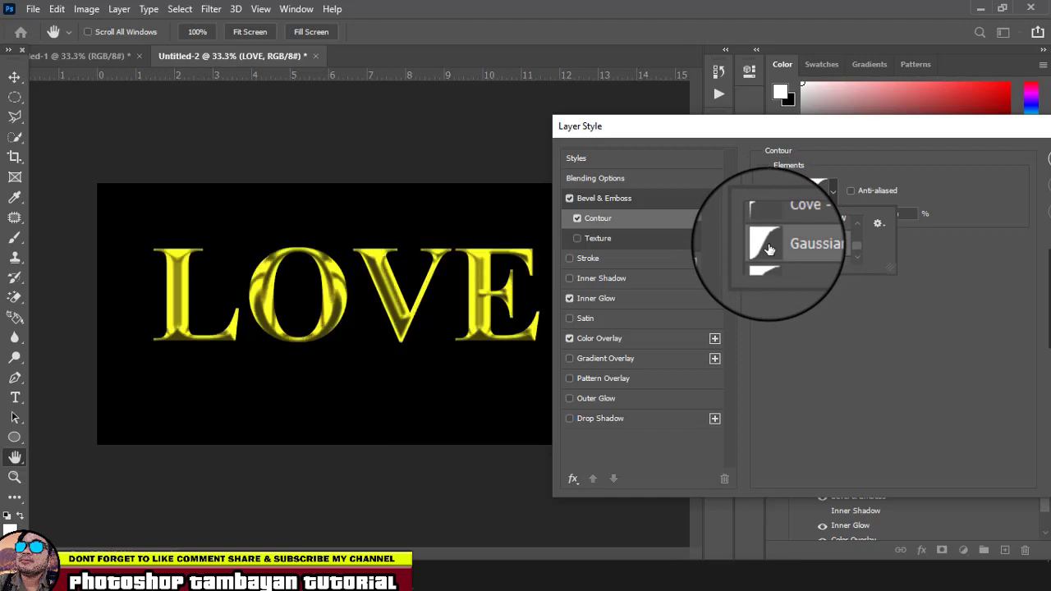
scroll(770, 248, "up", 1)
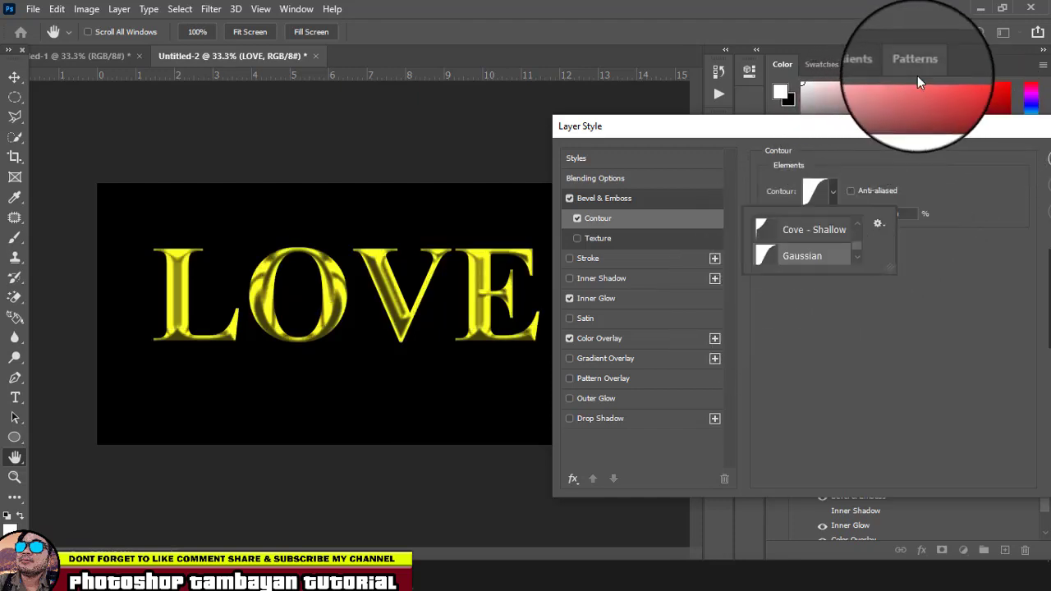
left_click_drag(899, 134, 822, 161)
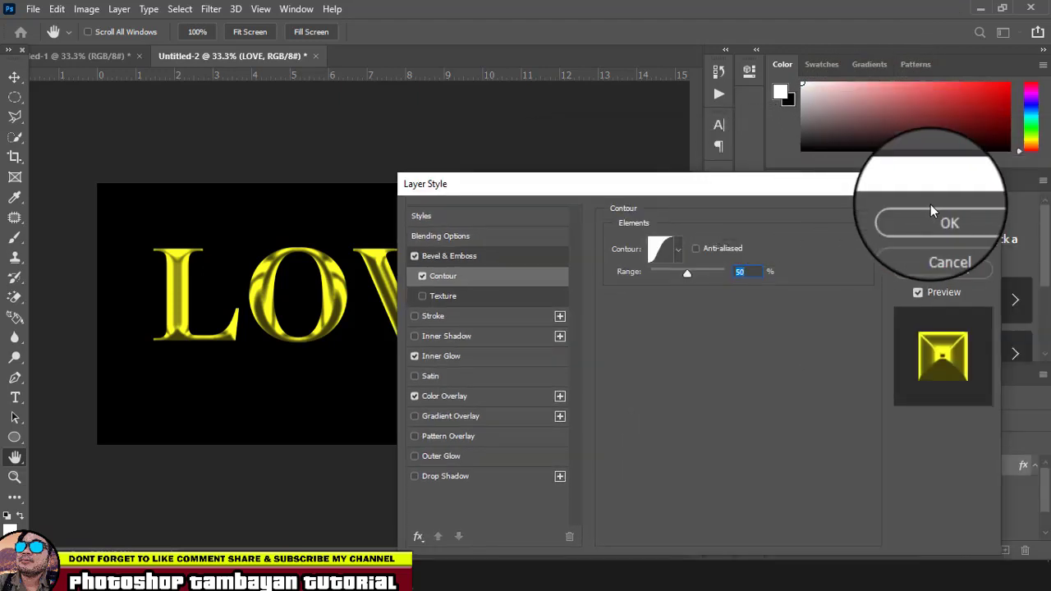
left_click(914, 224)
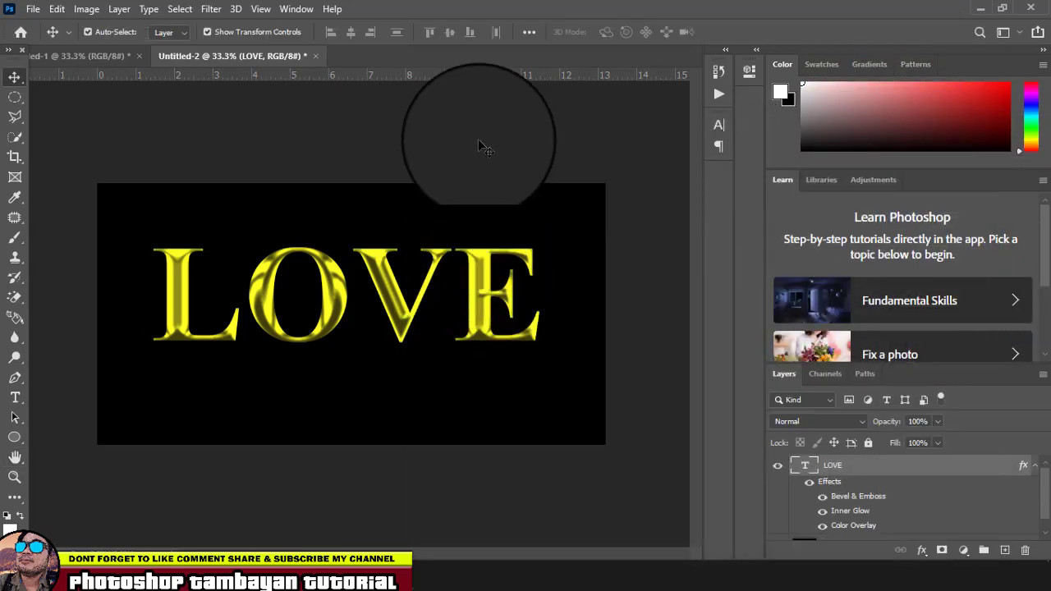
Nudge the gold LOVE text about 30 px upward with the Move tool.
left_click_drag(395, 315, 393, 289)
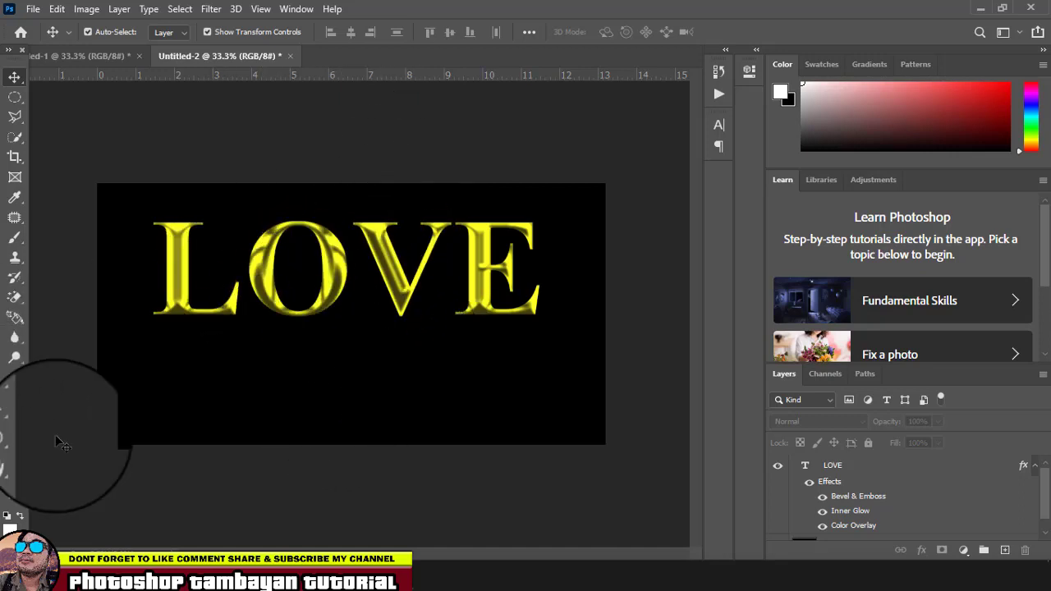
left_click(15, 398)
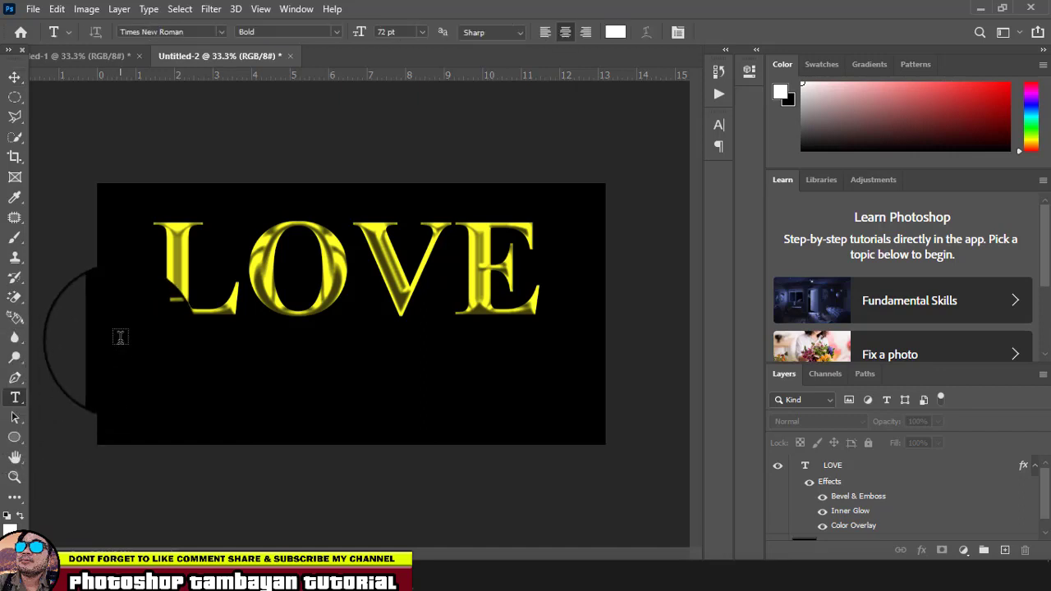
Draw a text box below LOVE, type Love, and select all of it.
left_click_drag(118, 336, 584, 428)
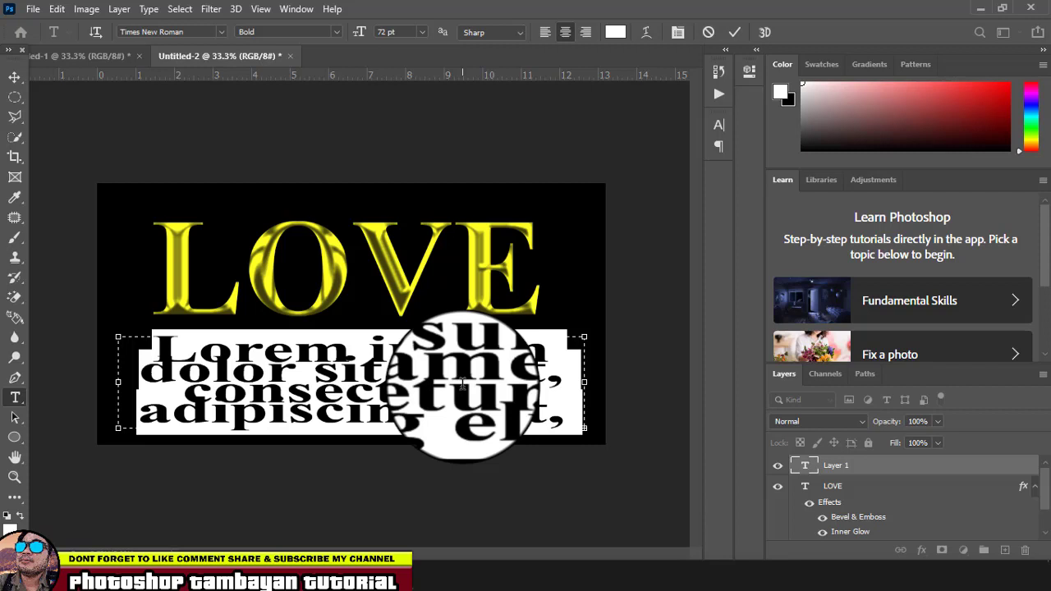
type("GO")
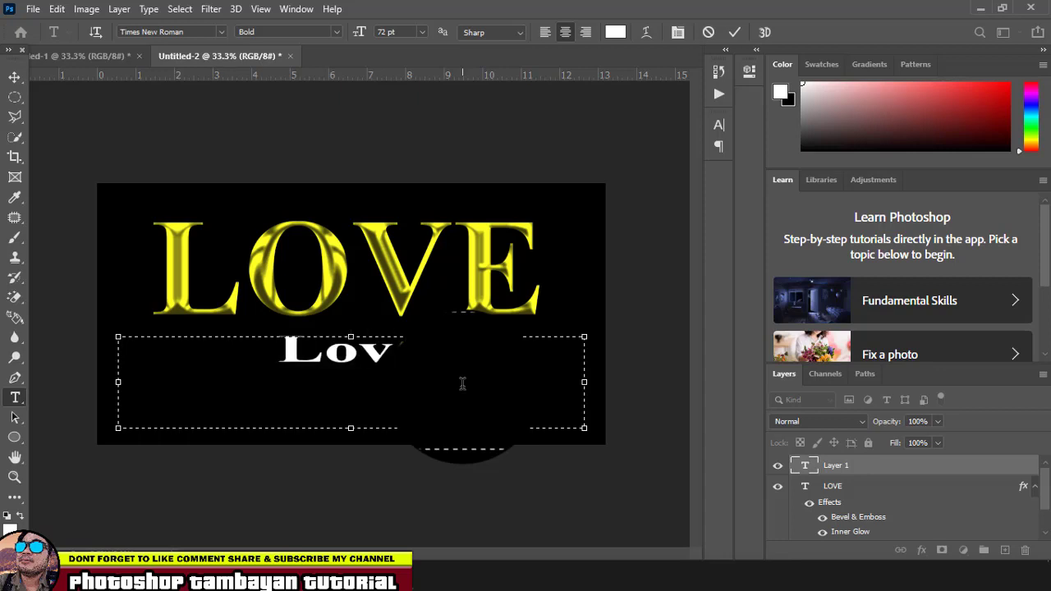
type("e")
key("ctrl+a")
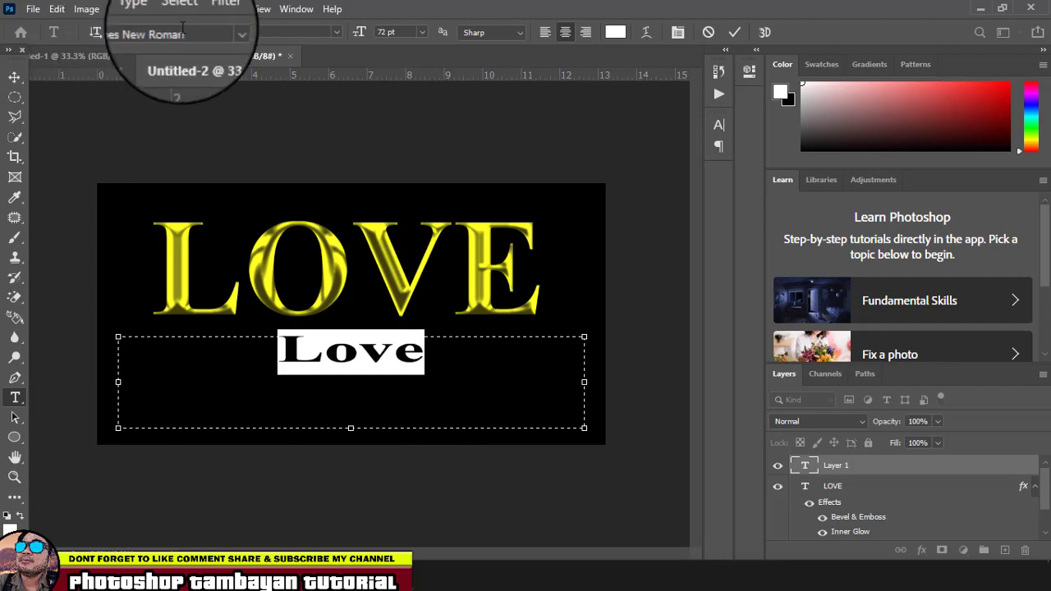
Apply the Andina font to the Love text from the font list.
left_click(190, 31)
left_click(231, 31)
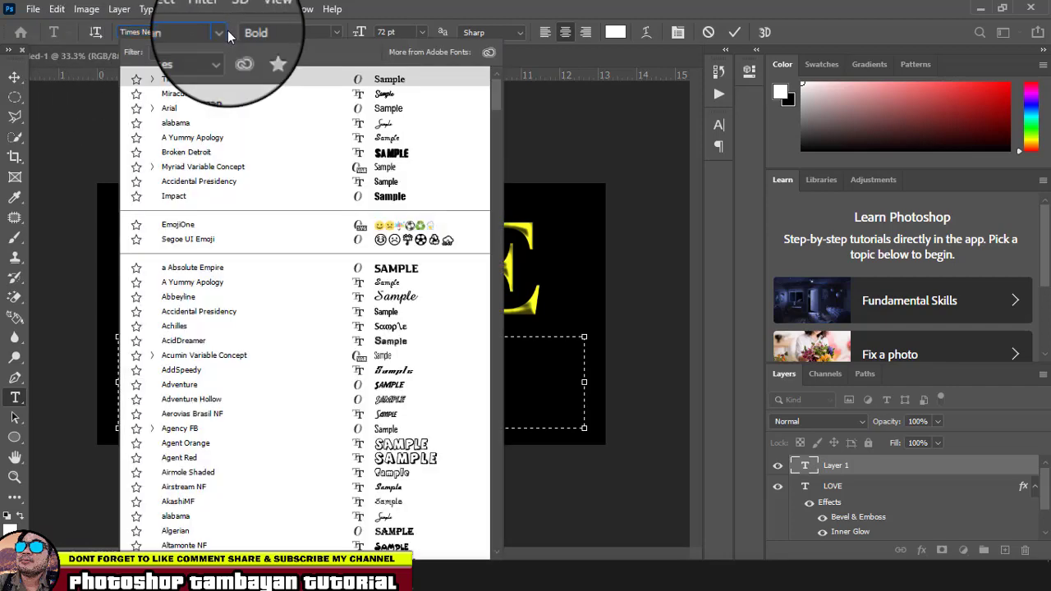
scroll(293, 162, "down", 1)
scroll(312, 246, "down", 2)
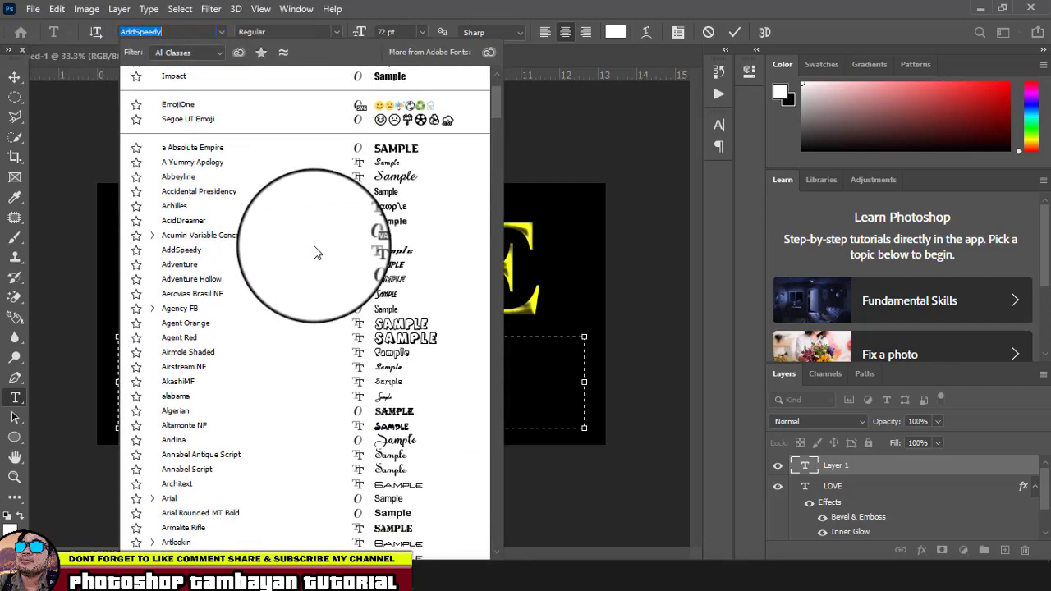
scroll(324, 276, "down", 1)
scroll(324, 279, "down", 1)
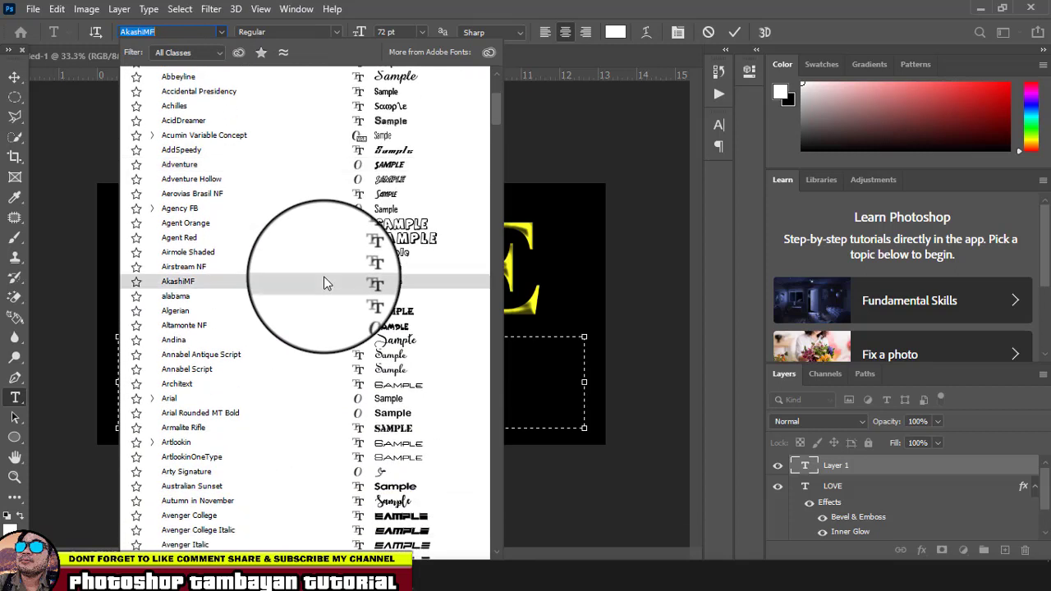
left_click(383, 340)
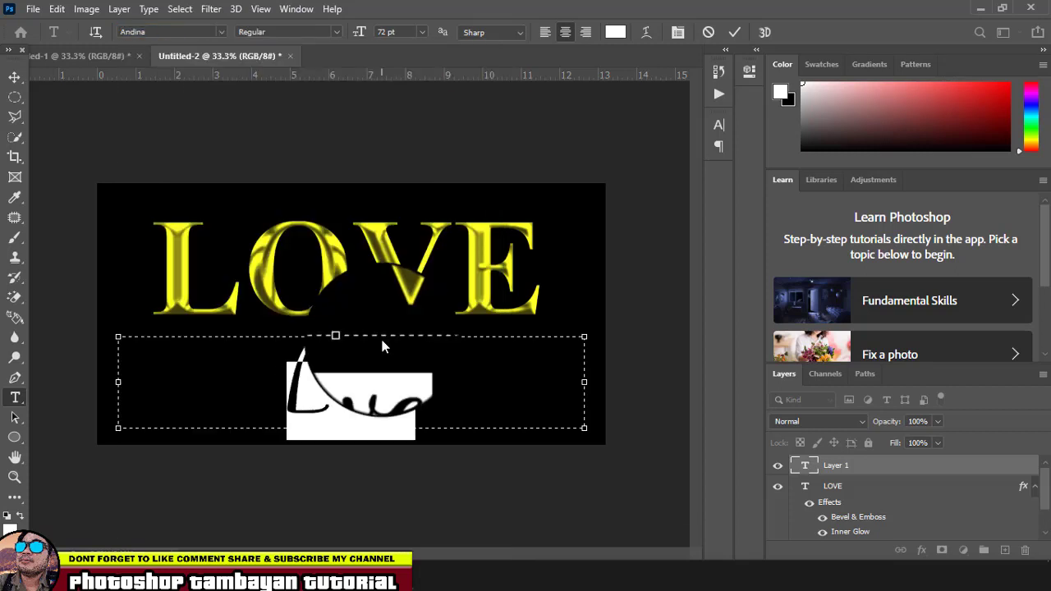
Step through fonts with the arrow keys, previewing script typefaces on Love.
left_click(182, 33)
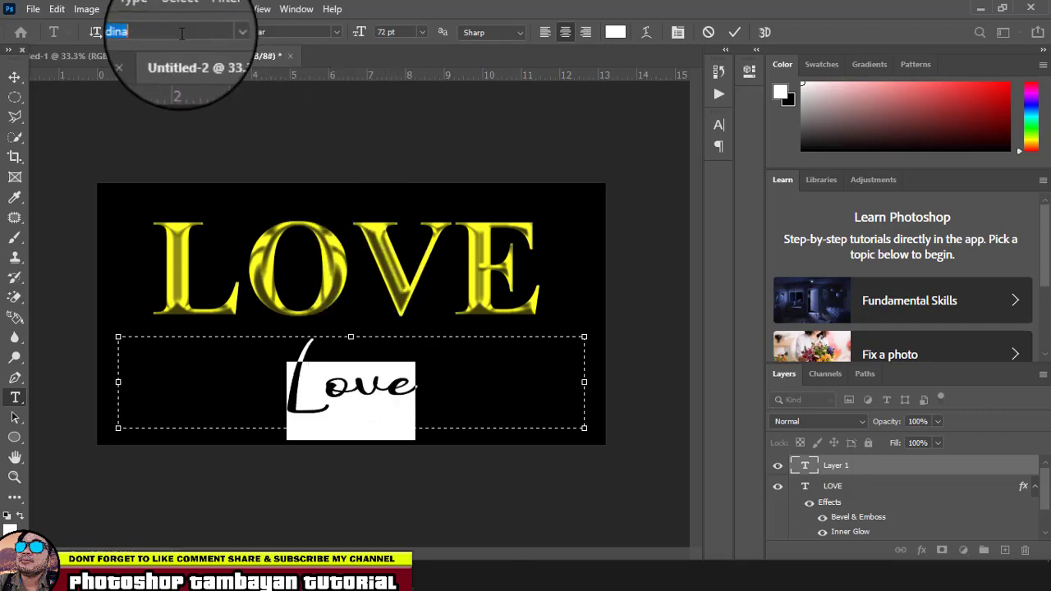
key("Down")
key("Down")
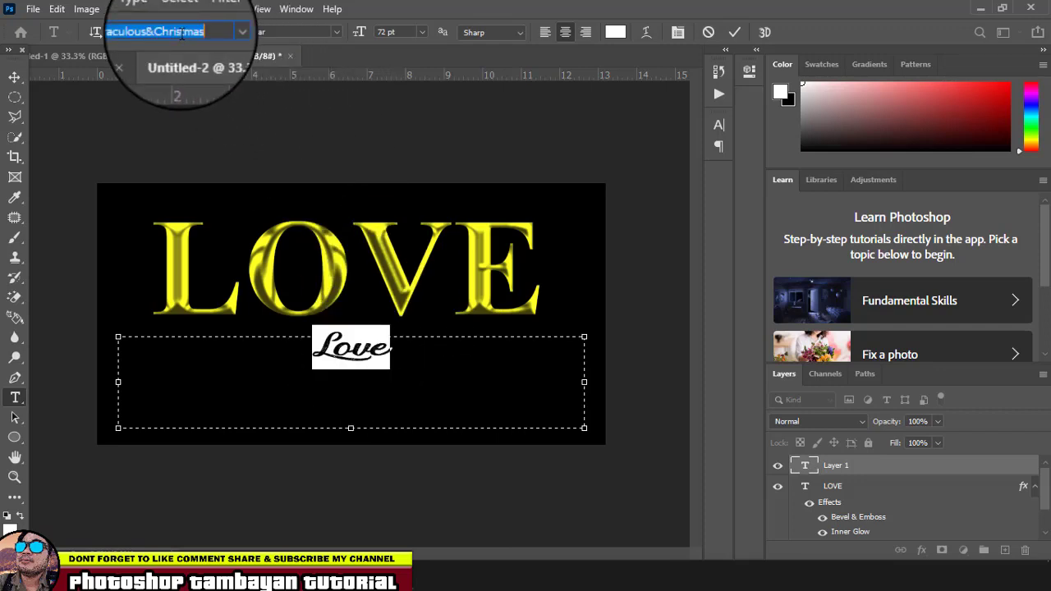
key("Down")
key("Down")
key("Down")
key("Down")
key("Down")
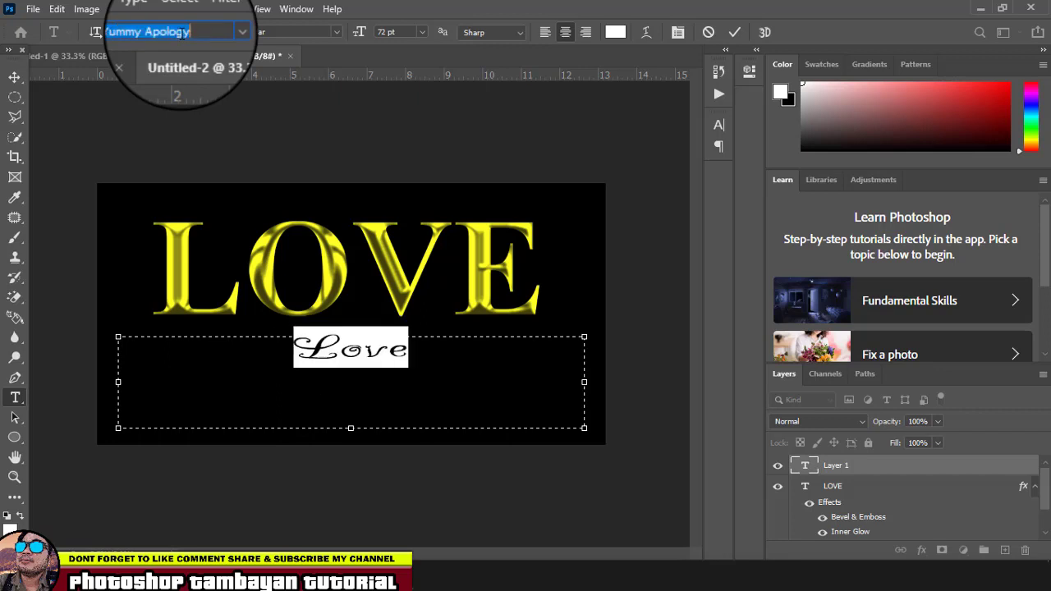
key("Down")
key("Down")
key("Down")
key("Down")
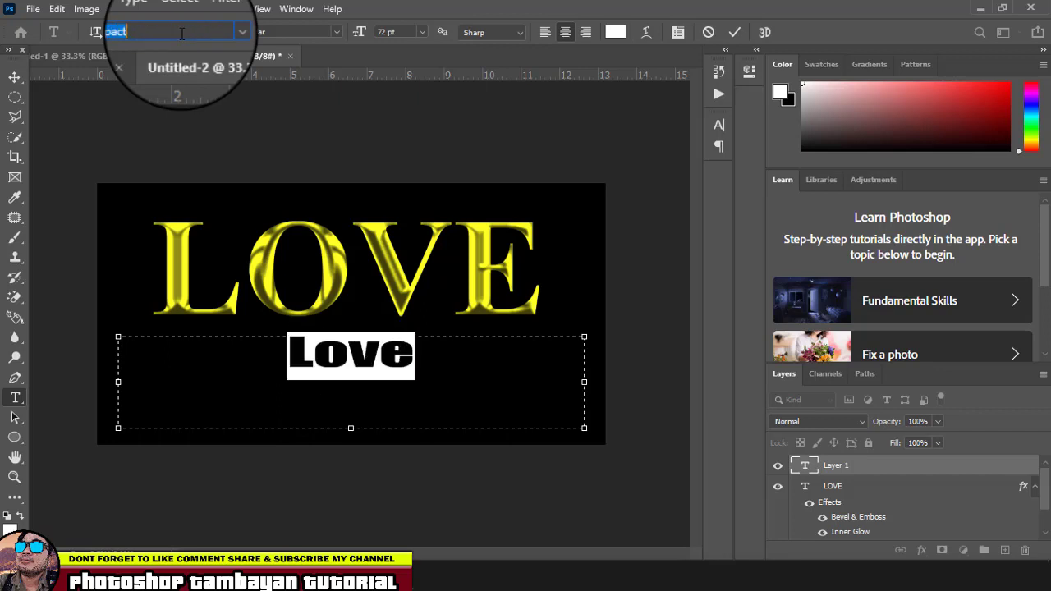
key("Down")
key("Down")
key("Down")
key("Down")
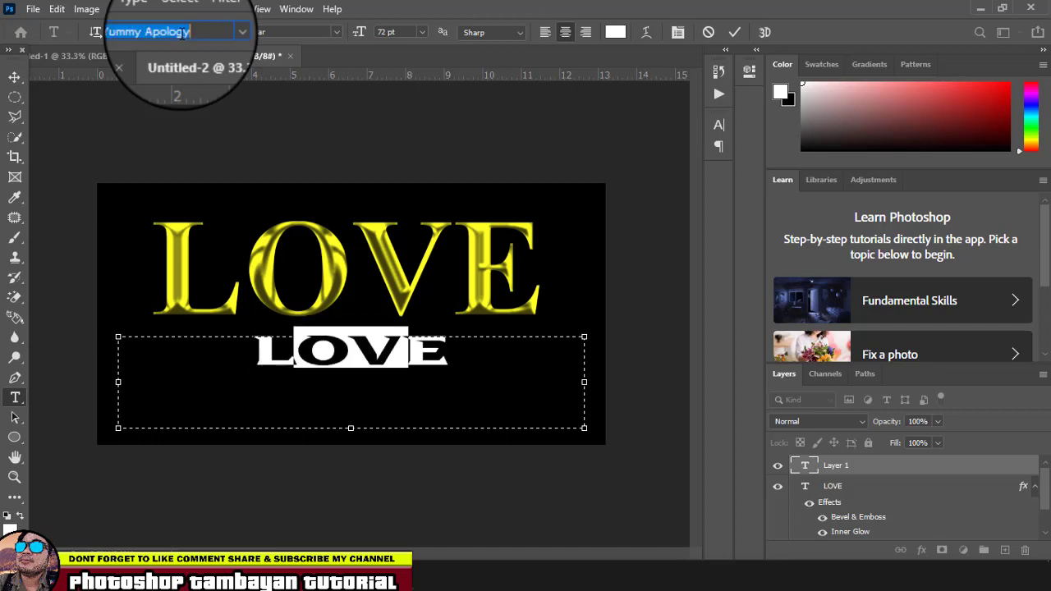
key("Down")
key("Down")
key("Up")
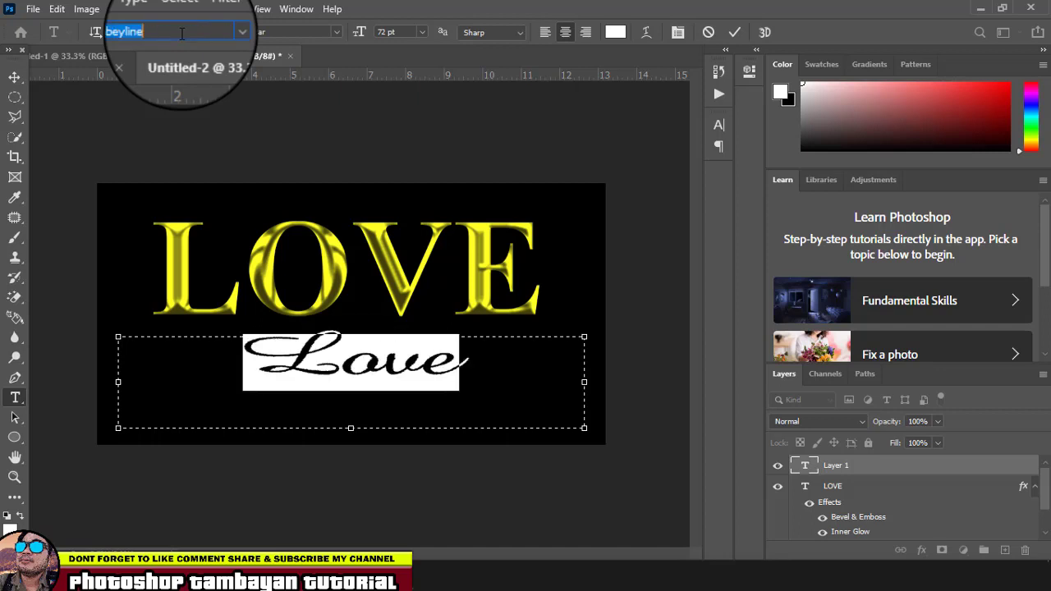
key("Down")
key("Down")
key("Down")
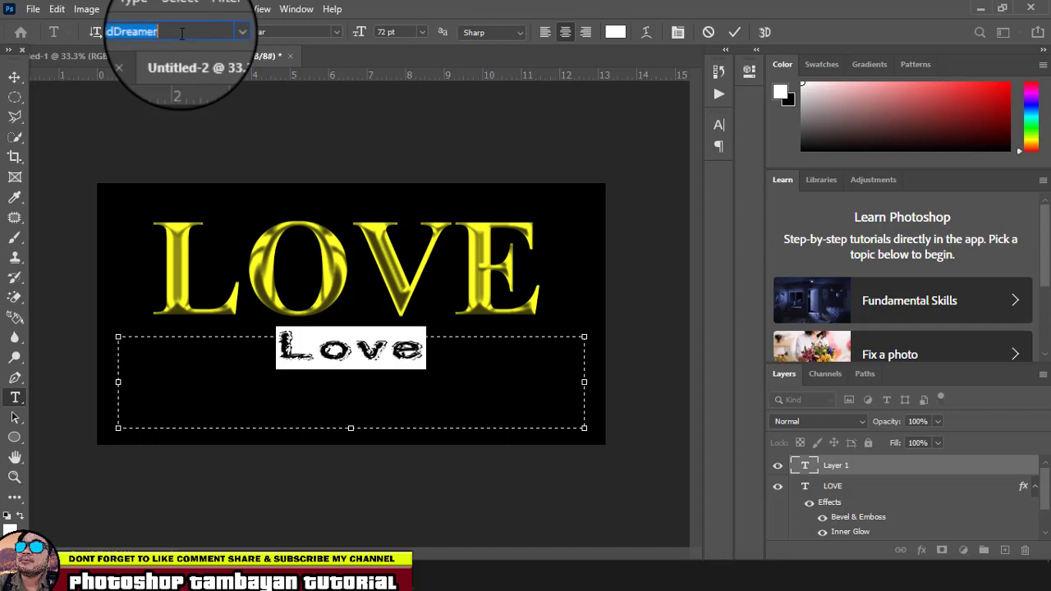
key("Down")
key("Down")
key("Down")
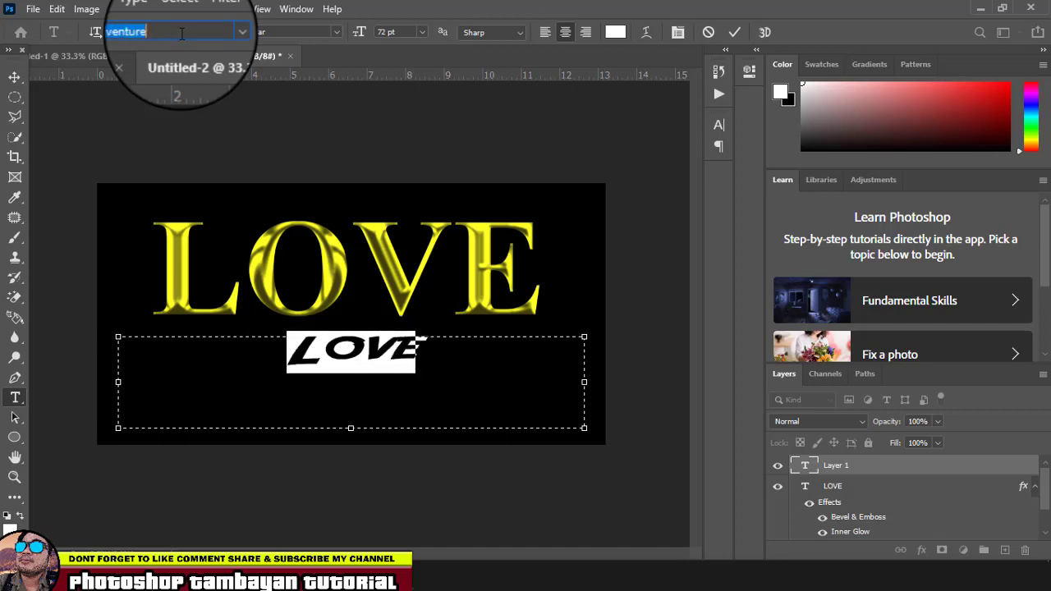
key("Down")
key("Down")
key("Down")
key("Down")
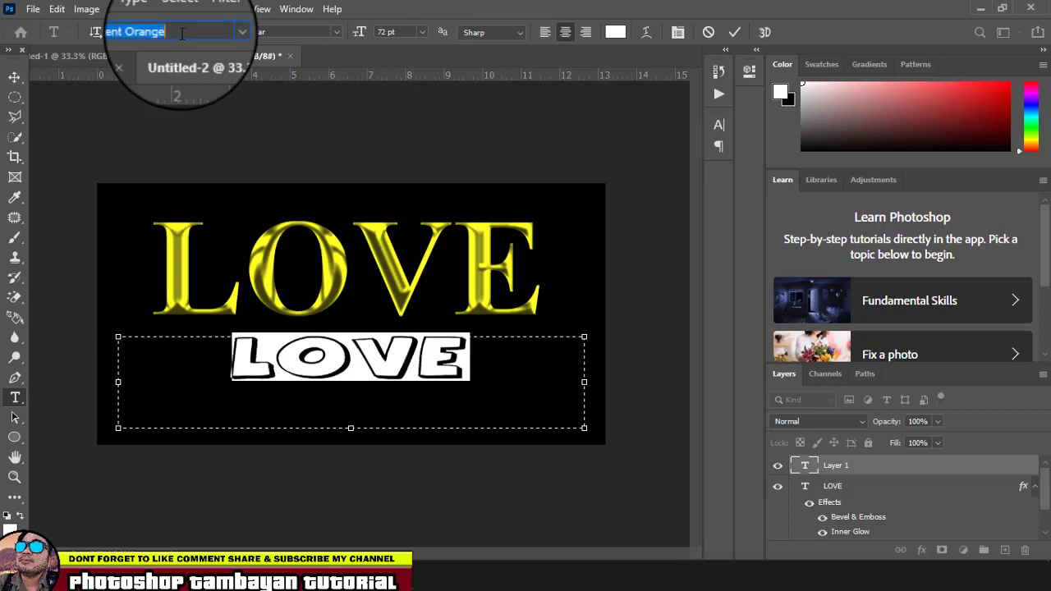
key("Down")
key("Down")
key("Down")
key("Down")
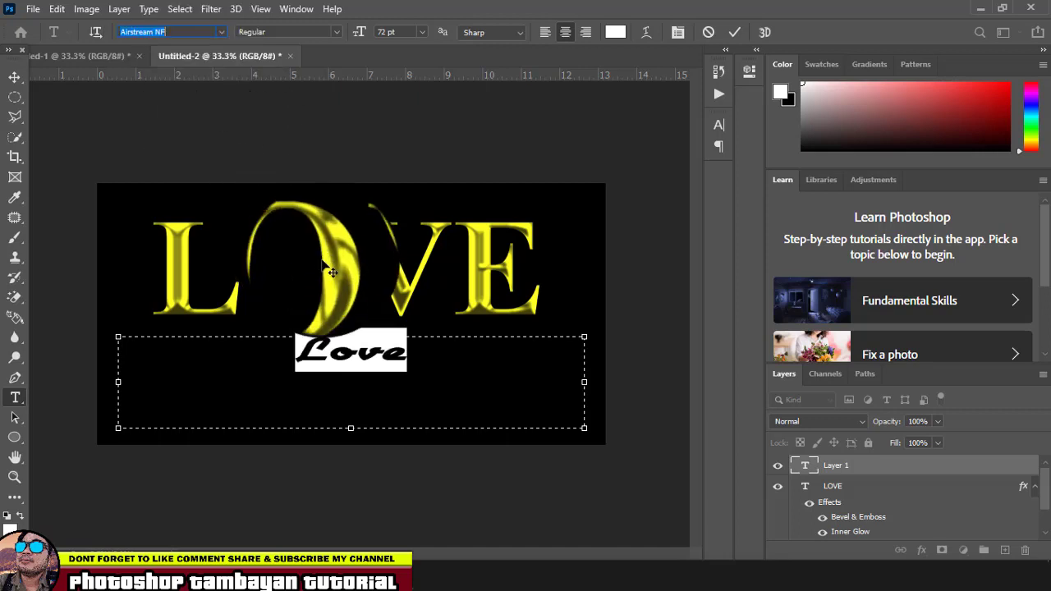
Fit the Love text box, enlarge Love with Free Transform, and centre it below LOVE.
left_click_drag(585, 427, 263, 391)
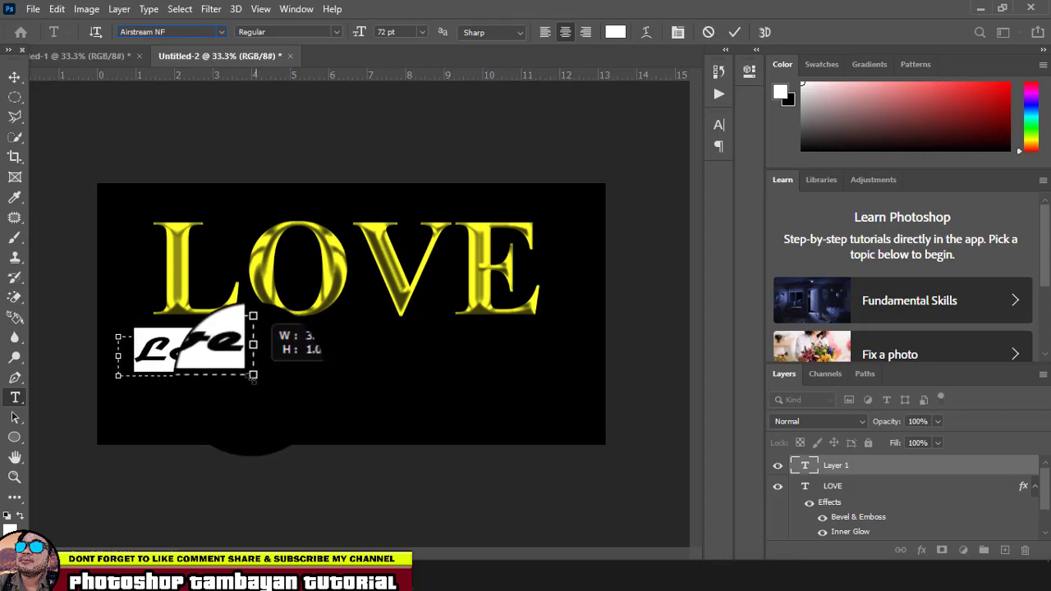
mouse_move(263, 391)
left_mouse_down()
mouse_move(252, 375)
mouse_move(434, 446)
mouse_move(452, 415)
left_mouse_up()
left_click(15, 77)
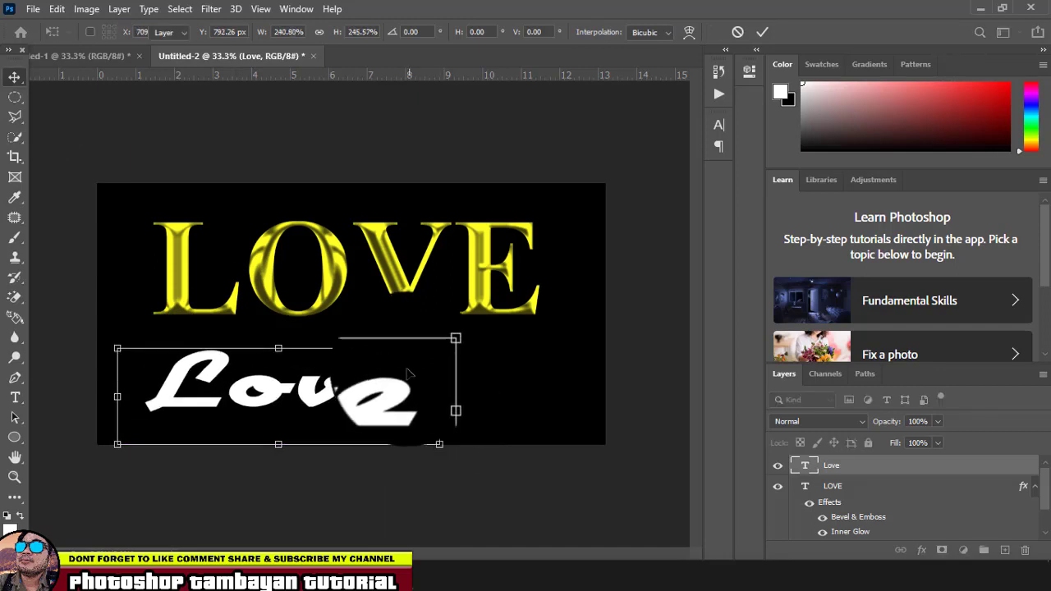
key("Return")
left_click_drag(392, 386, 478, 383)
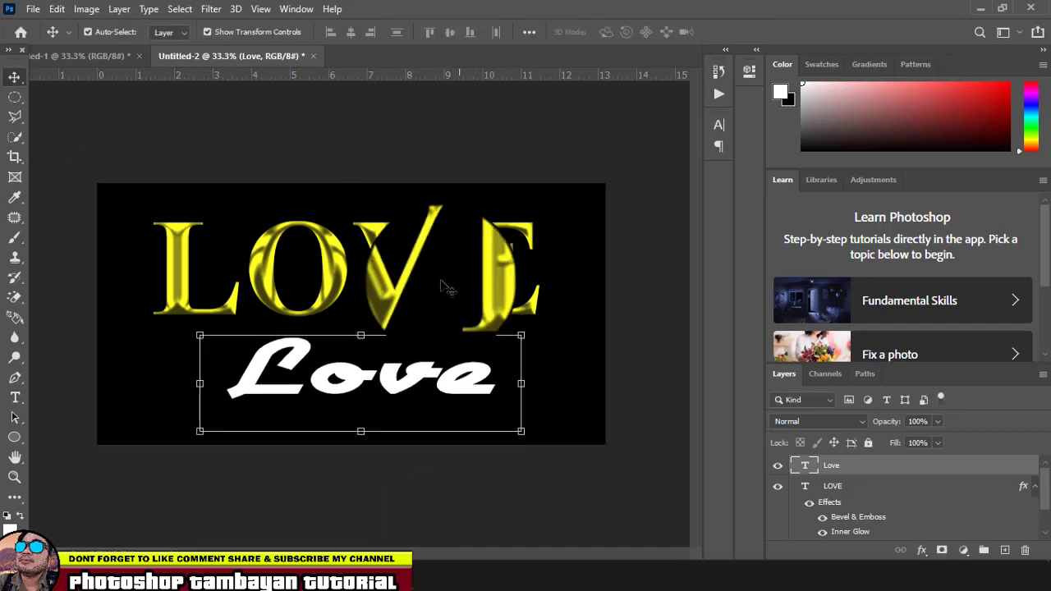
left_click(414, 292)
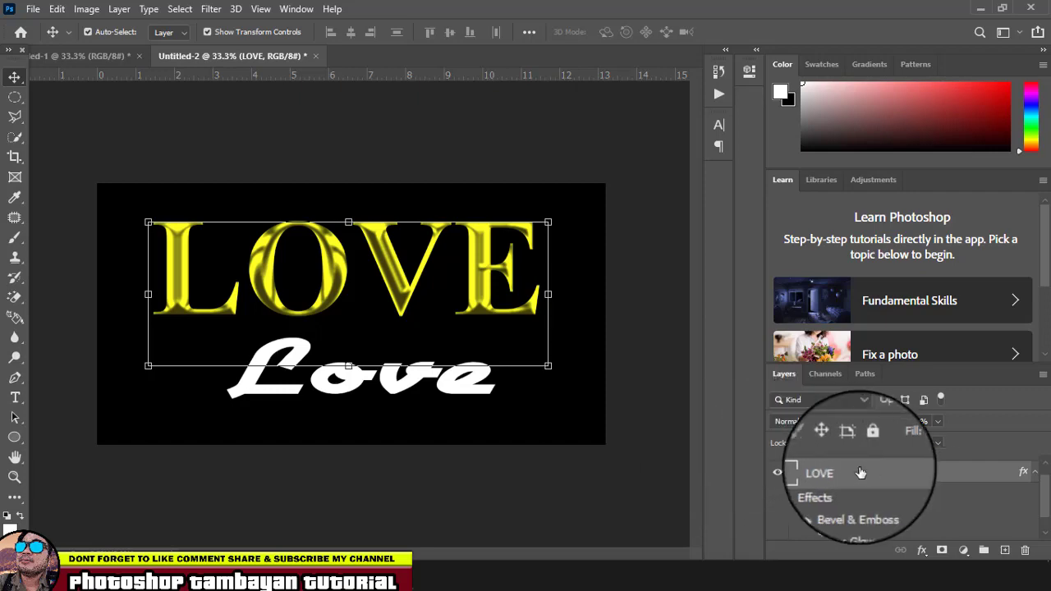
Copy the LOVE layer style and paste it onto the Love layer.
right_click(876, 473)
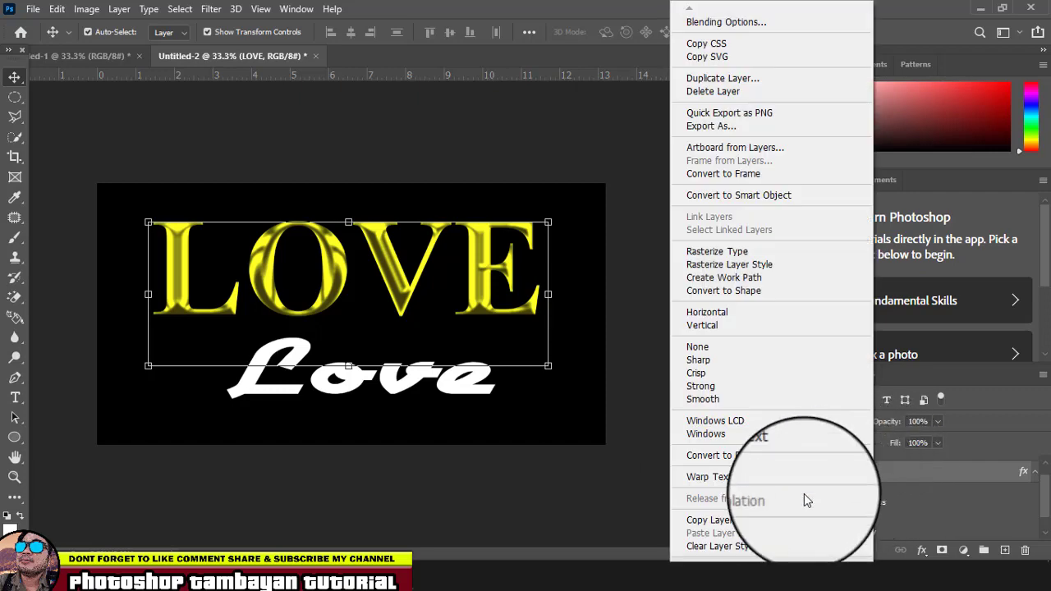
left_click(739, 521)
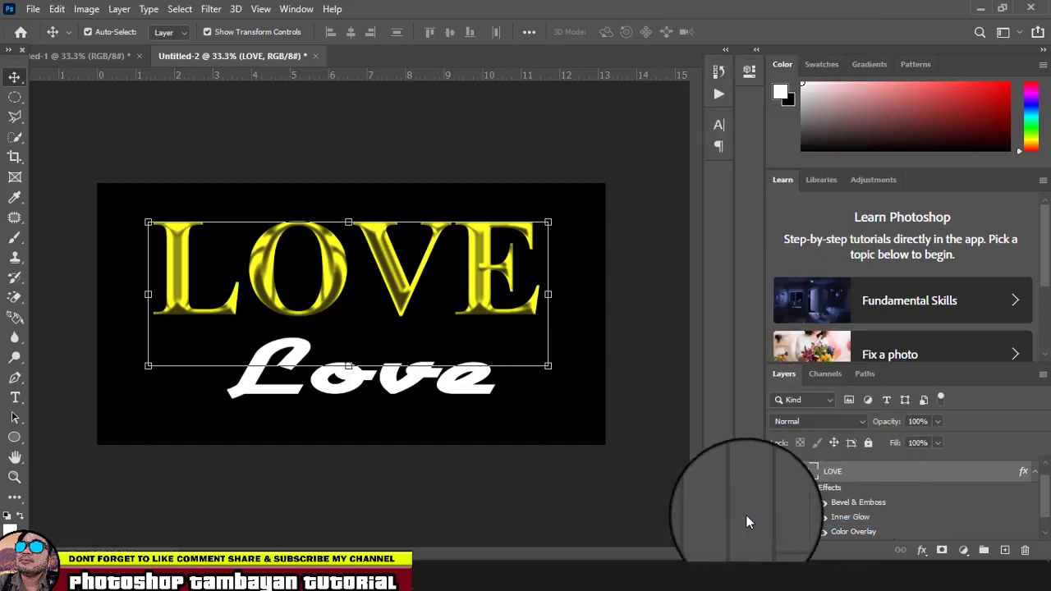
left_click(474, 399)
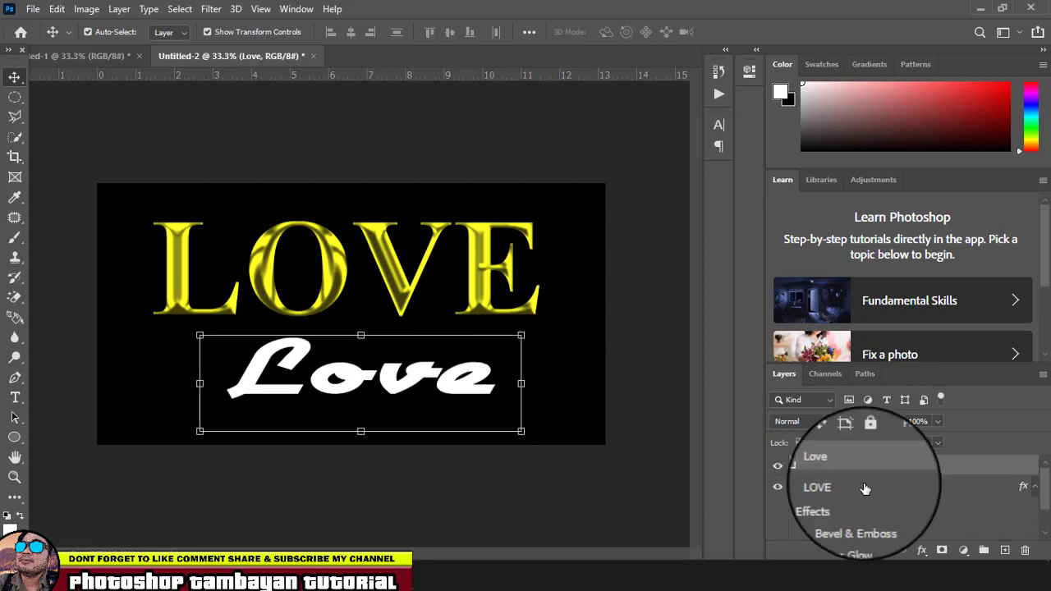
right_click(890, 469)
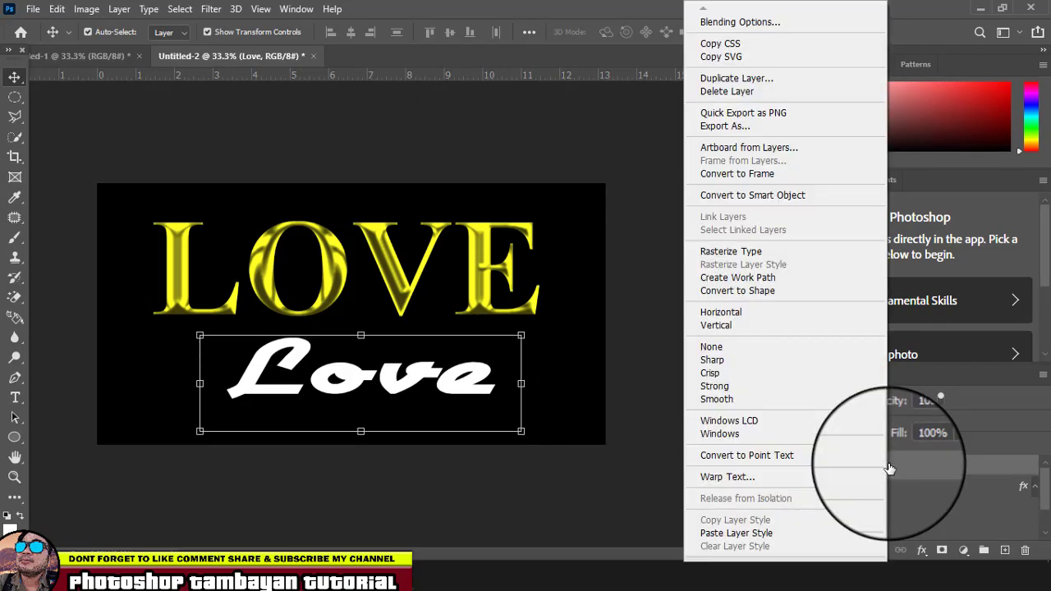
left_click(773, 533)
Enlarge the gold Love slightly and shift it left beneath LOVE.
left_click_drag(520, 430, 511, 417)
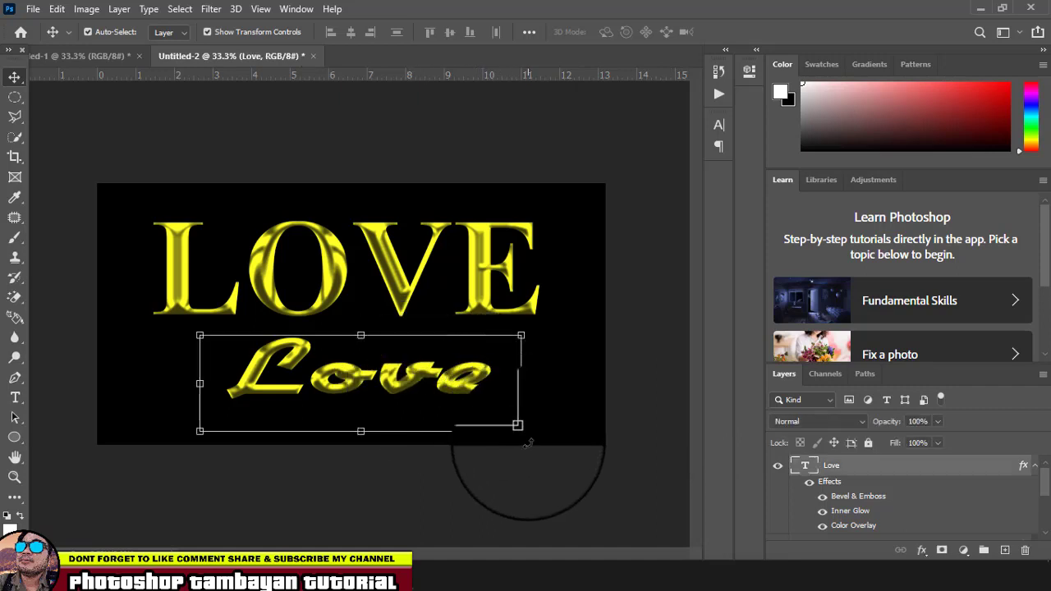
left_click_drag(511, 417, 565, 444)
key("Return")
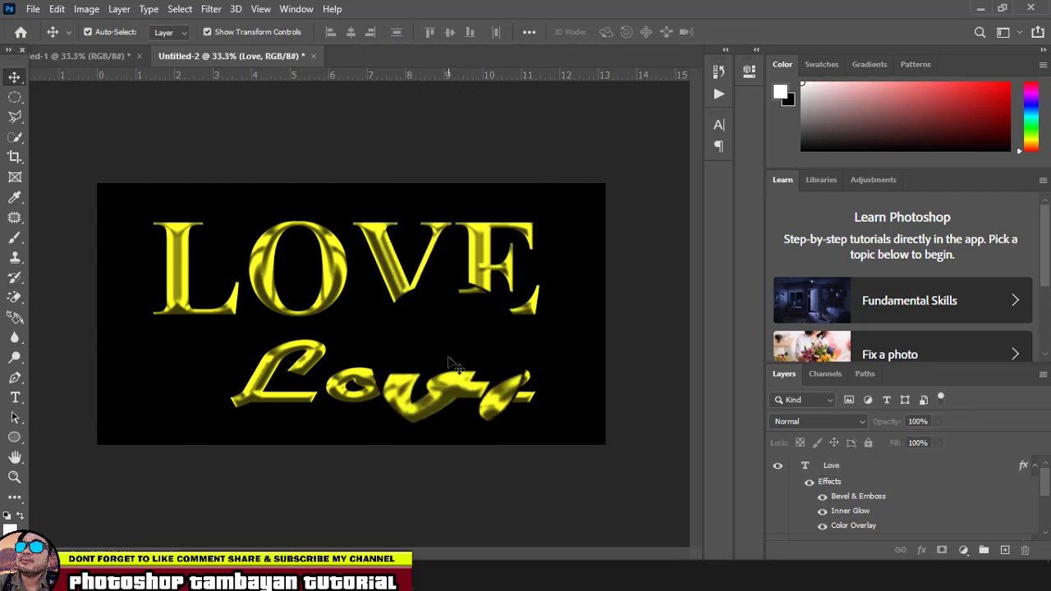
mouse_move(442, 383)
left_mouse_down()
mouse_move(393, 384)
mouse_move(401, 380)
left_mouse_up()
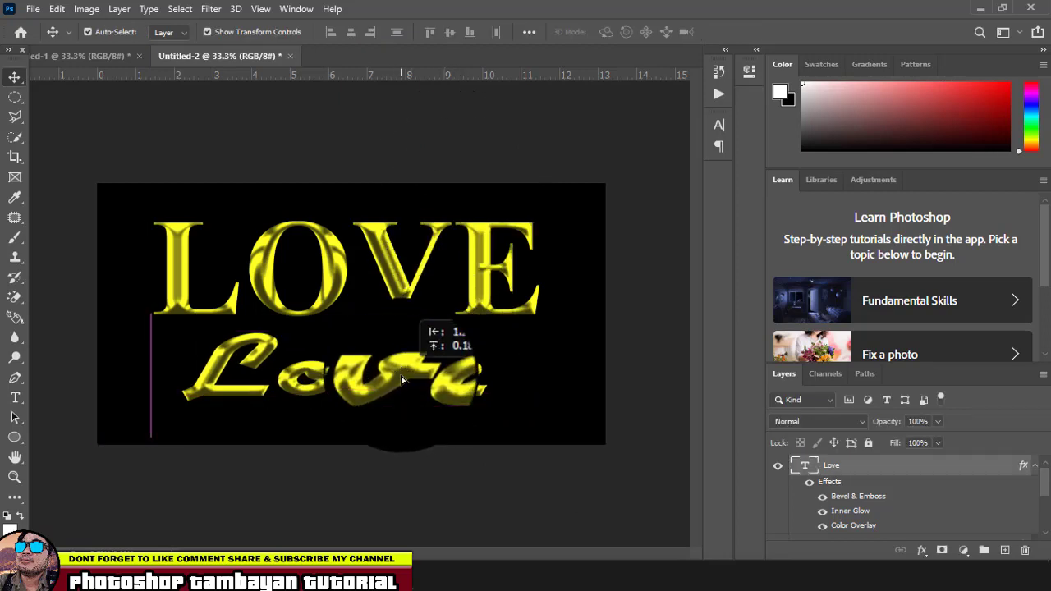
left_click(403, 275)
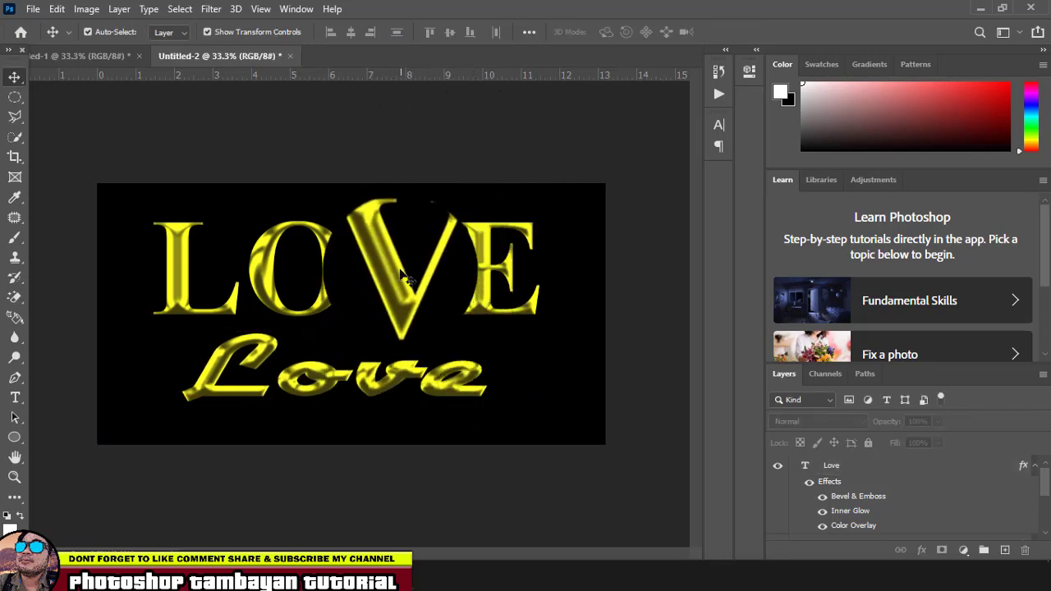
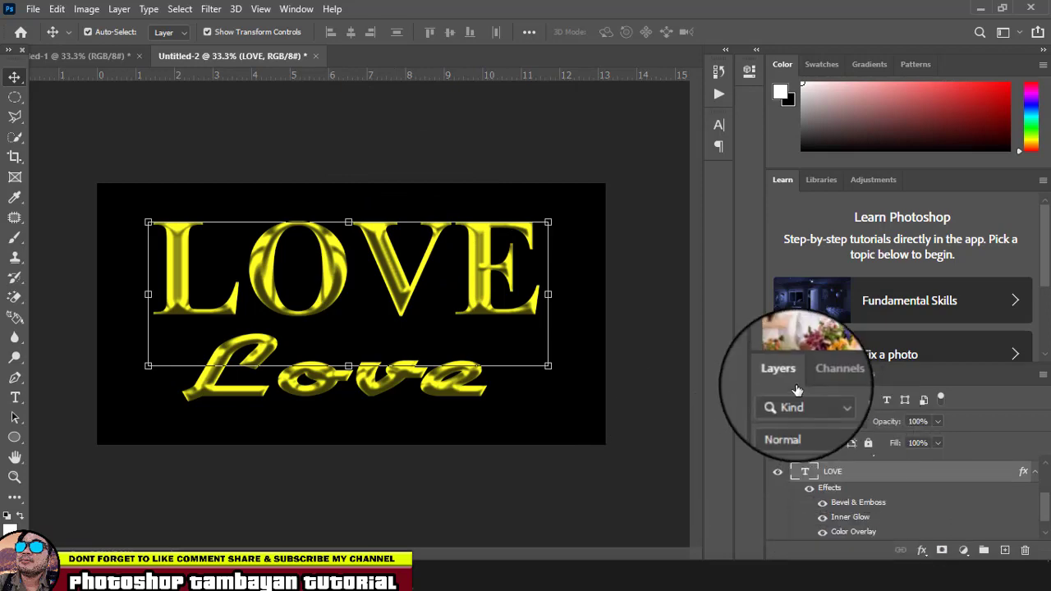
Change the LOVE text's Color Overlay colour to gold hex d4af37.
double_click(886, 534)
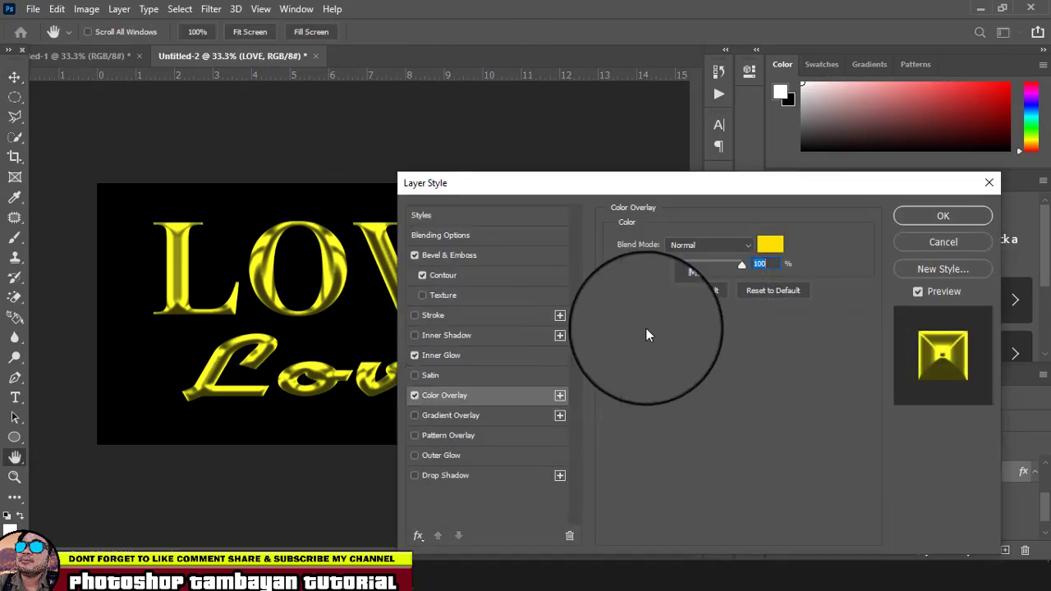
left_click(771, 246)
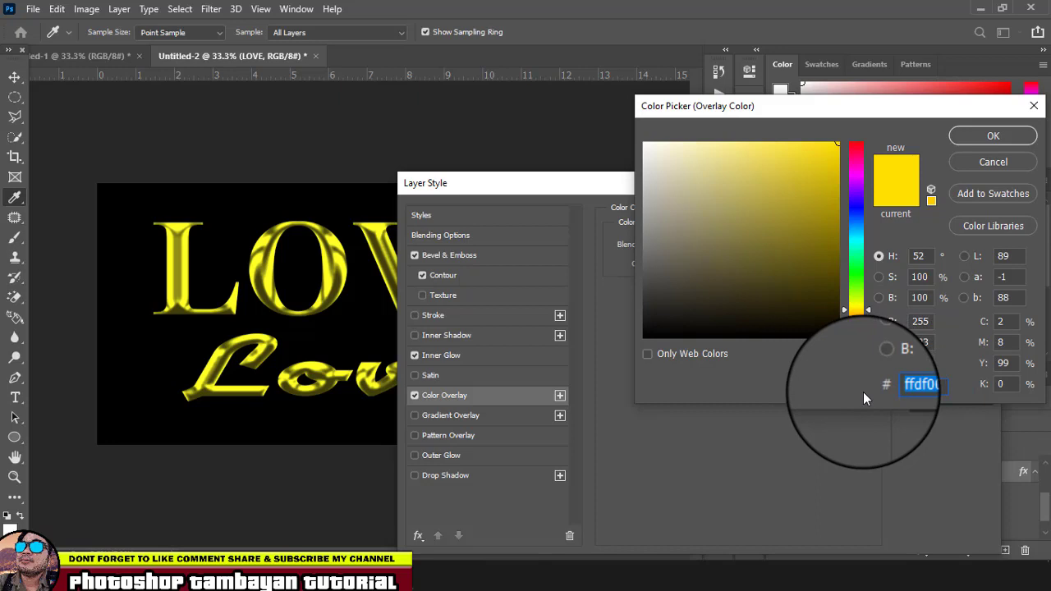
type("cfb")
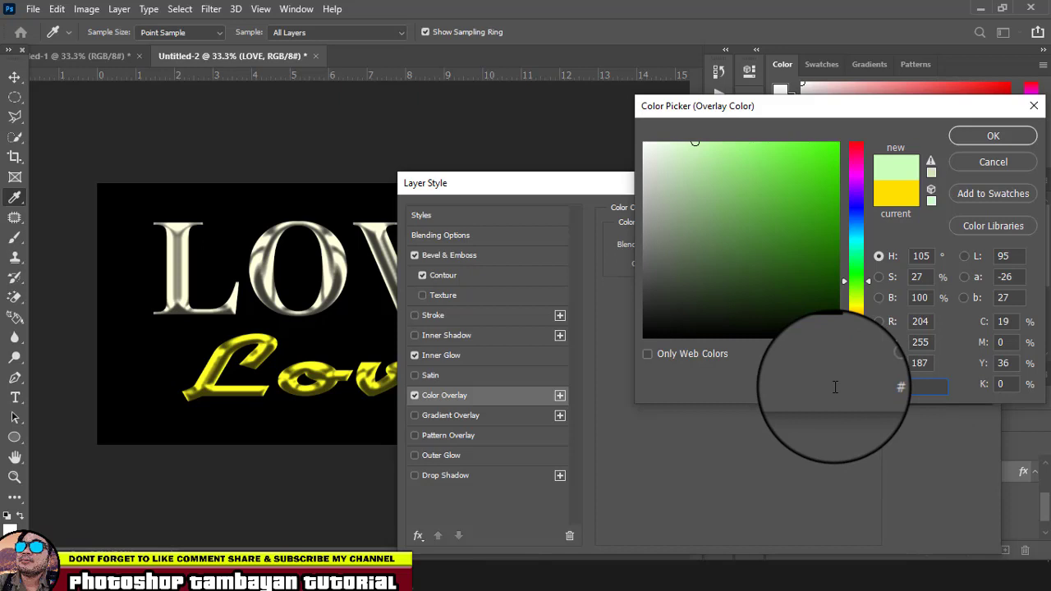
type("d4a")
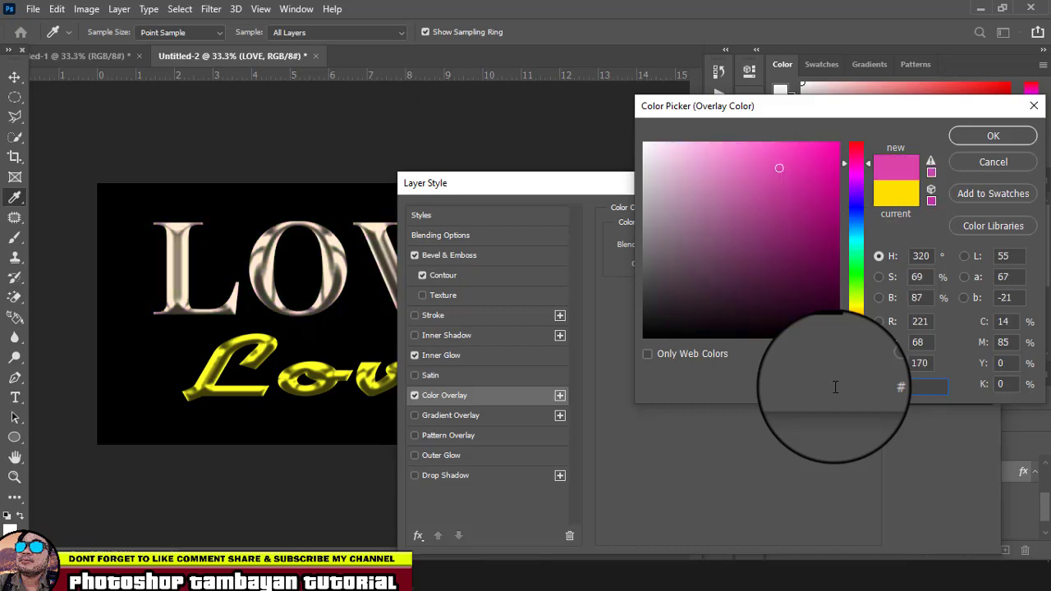
type("f")
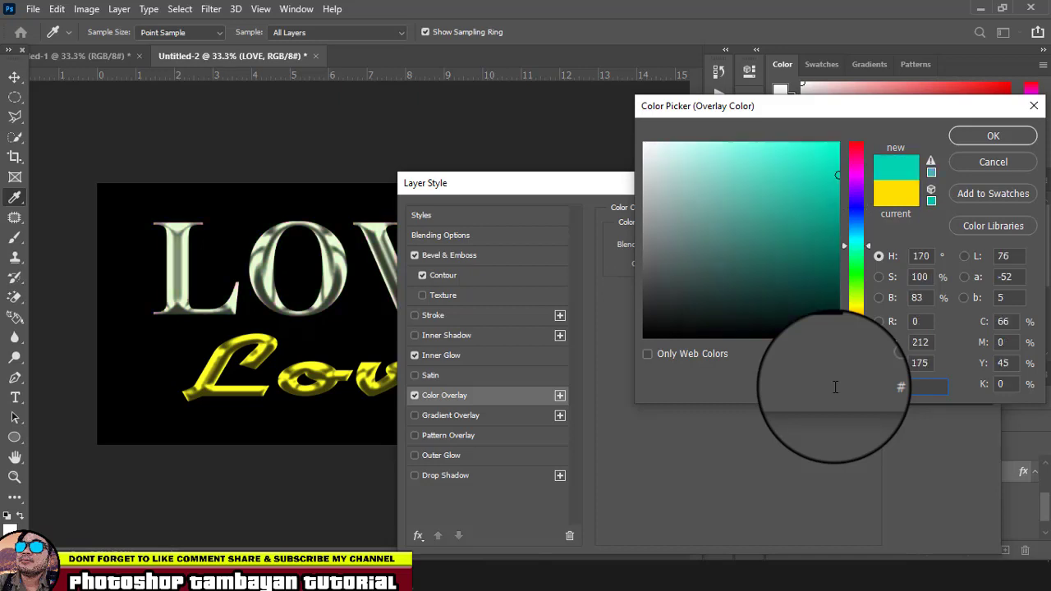
type("3")
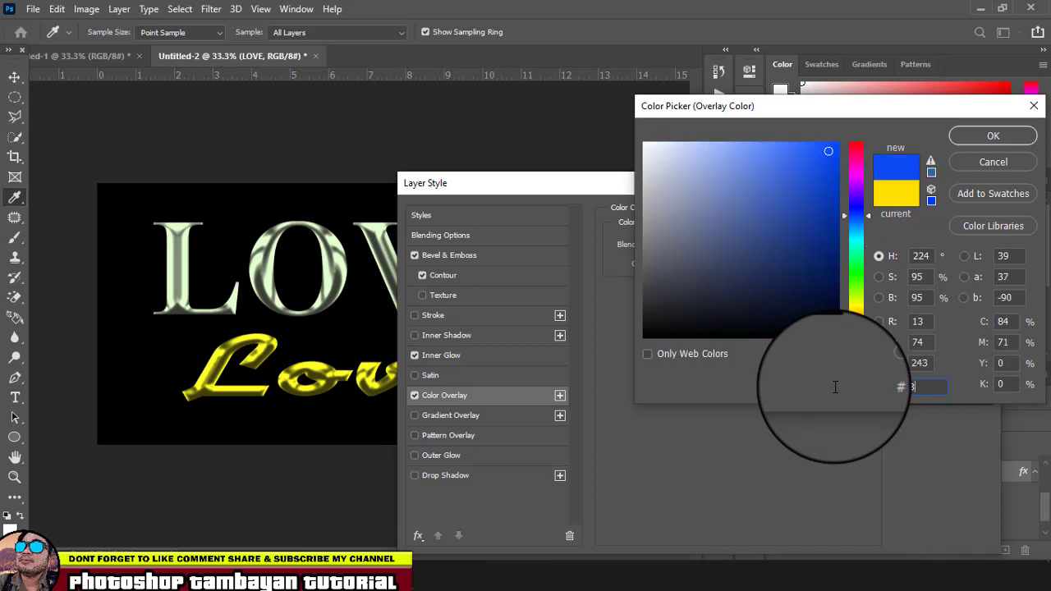
type("7")
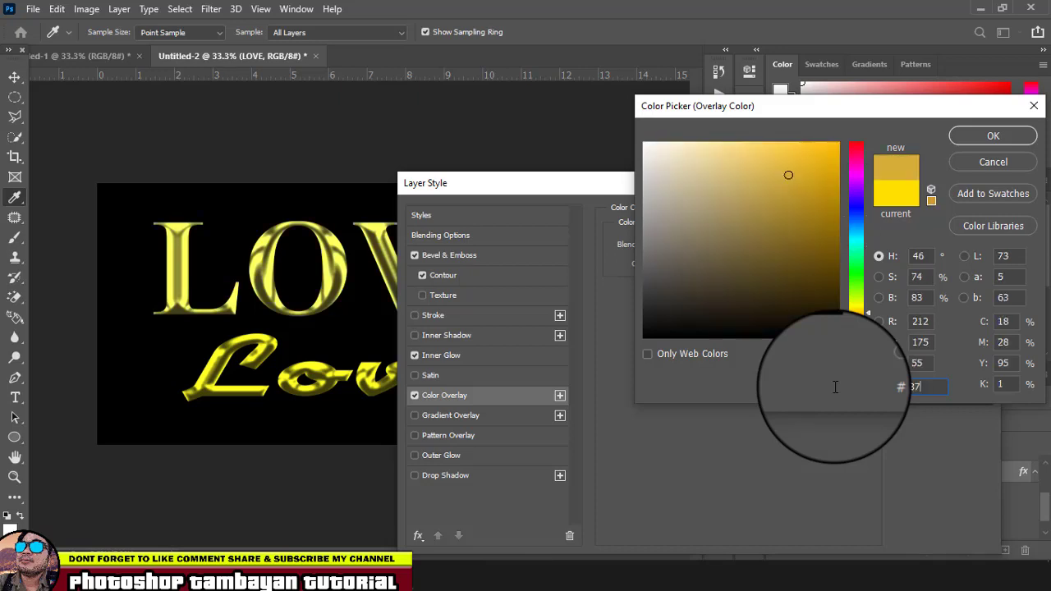
left_click(993, 136)
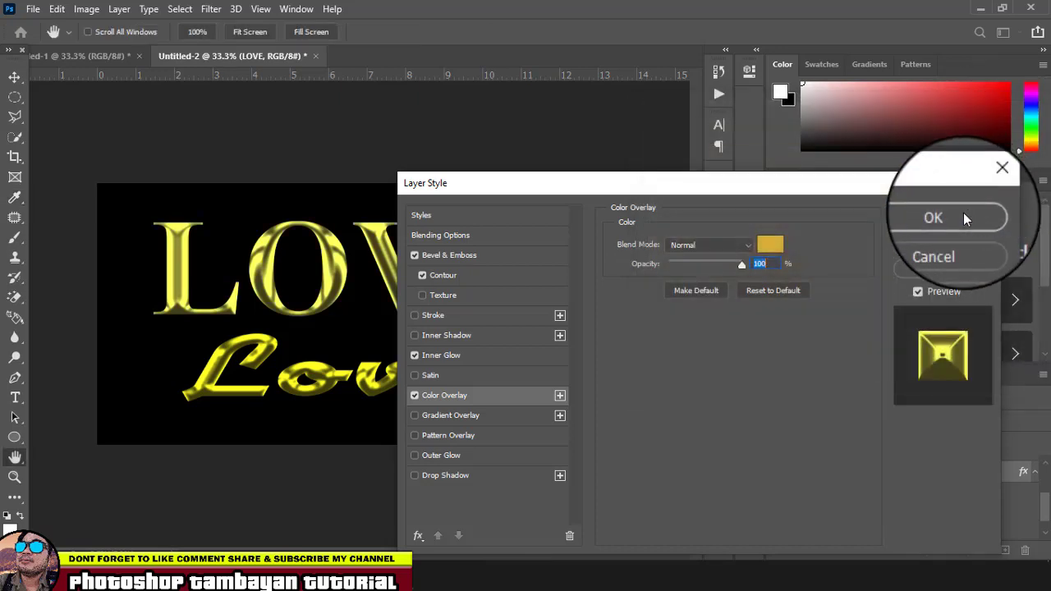
left_click(965, 218)
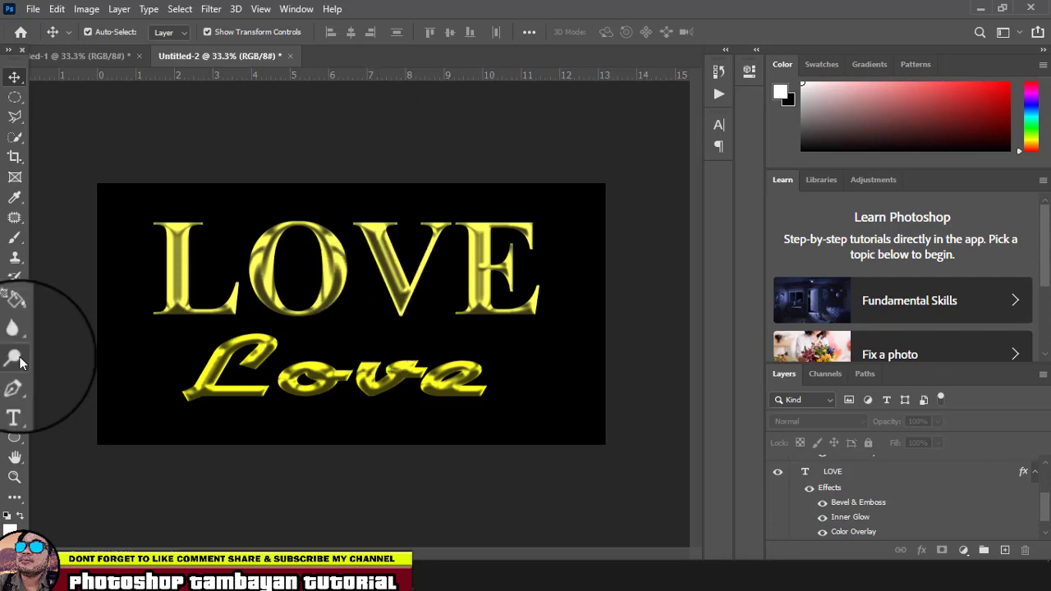
Retype the LOVE text as 'Golden' and shift it slightly left and up.
left_click(15, 398)
left_click(200, 277)
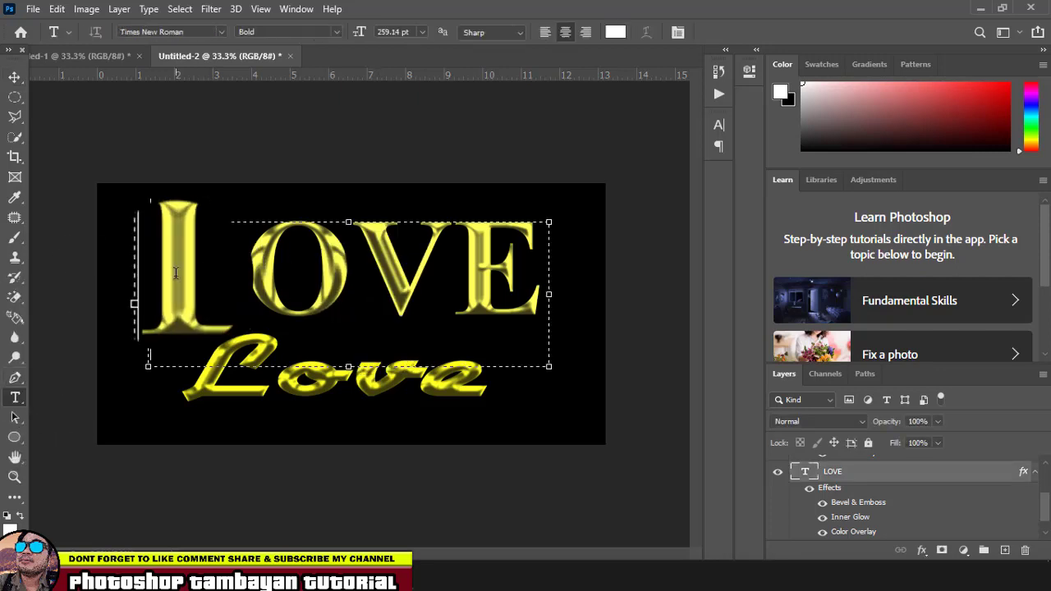
left_click_drag(175, 273, 618, 268)
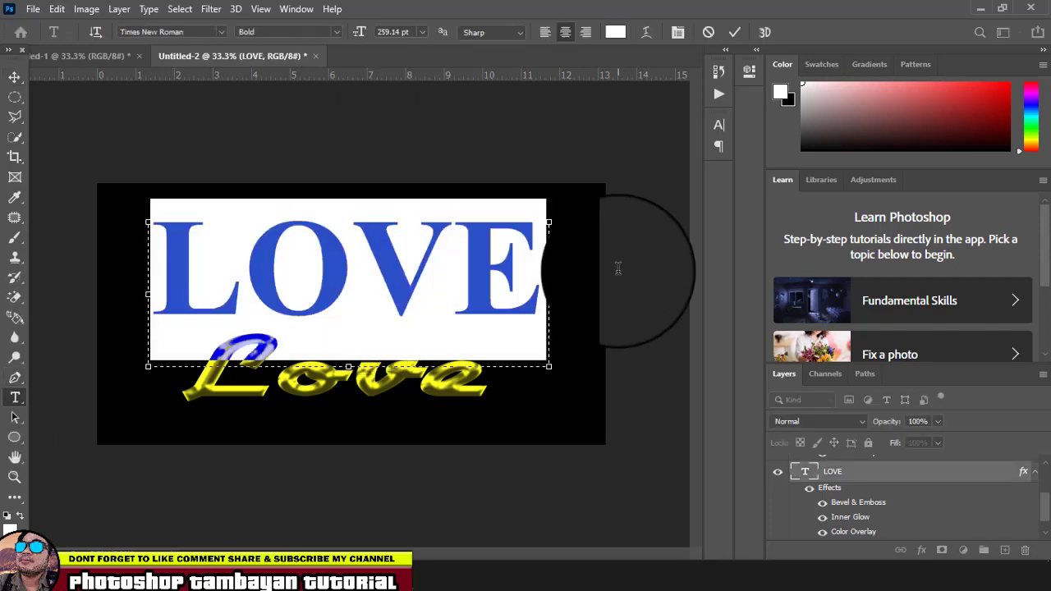
type("Golde")
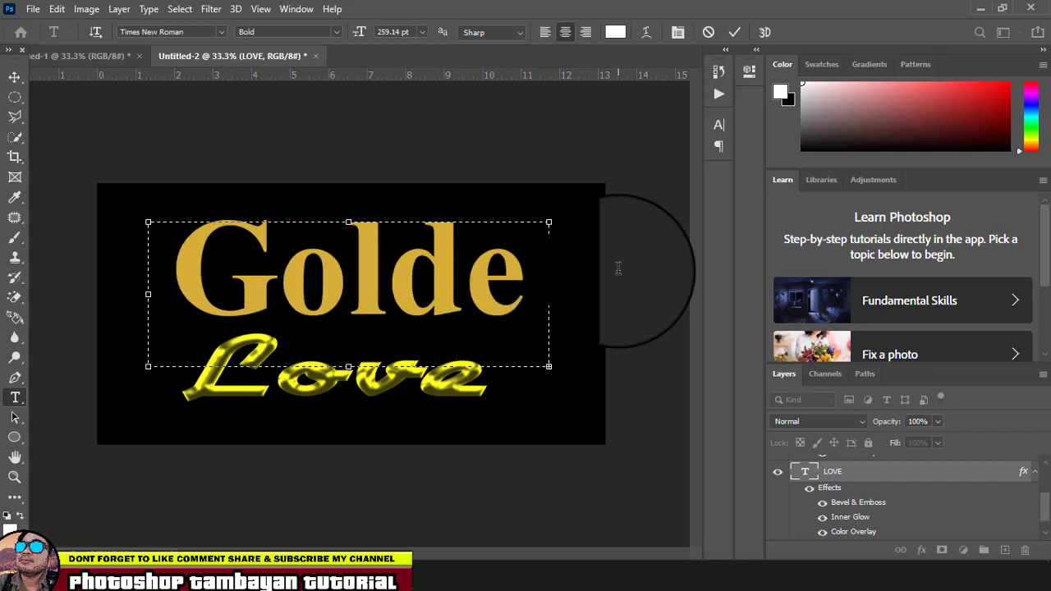
left_click_drag(549, 293, 623, 294)
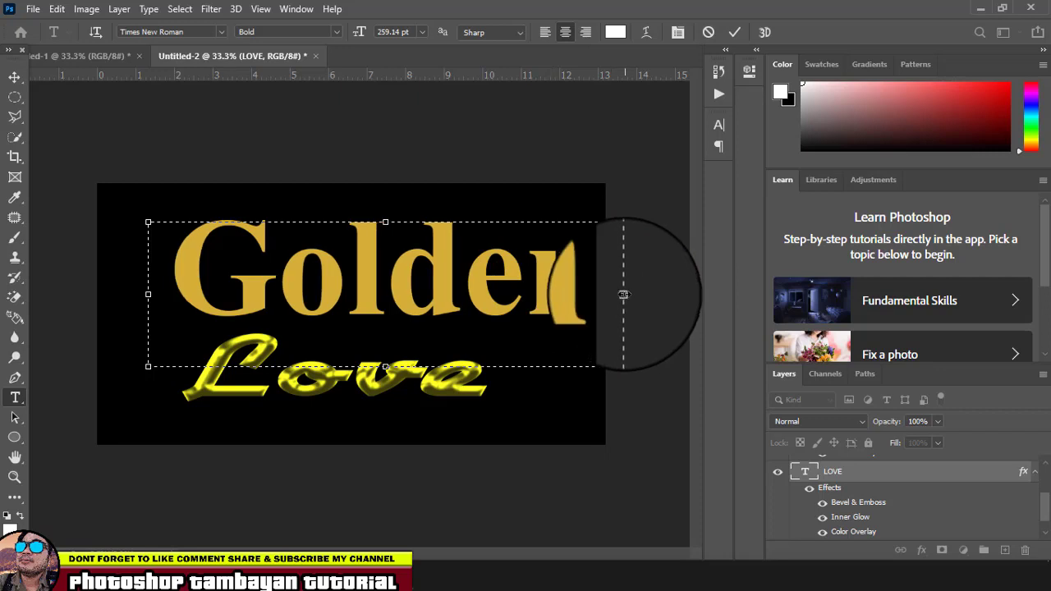
left_click(14, 76)
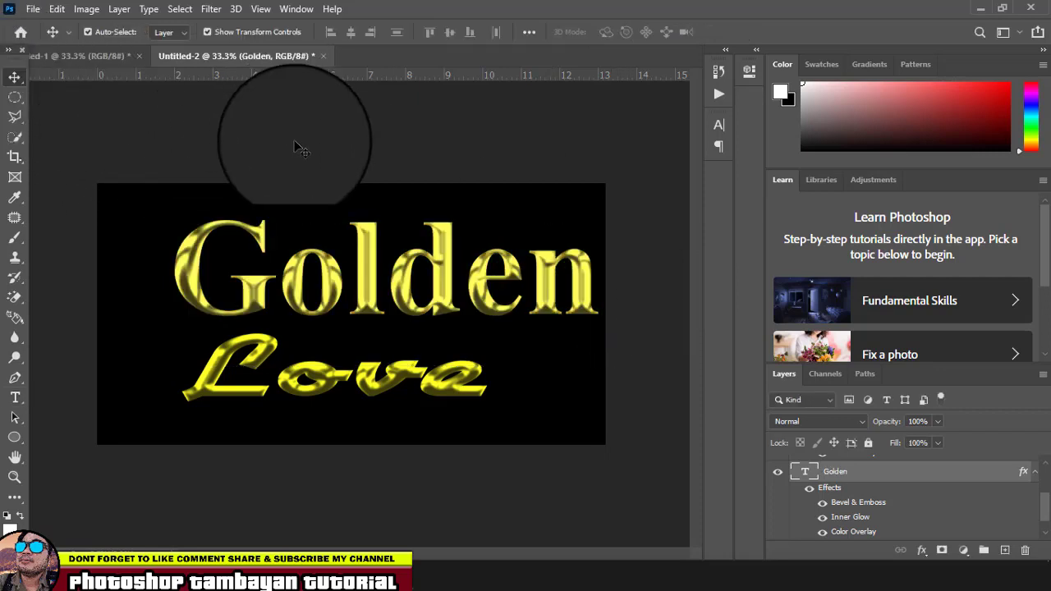
left_click_drag(446, 295, 384, 288)
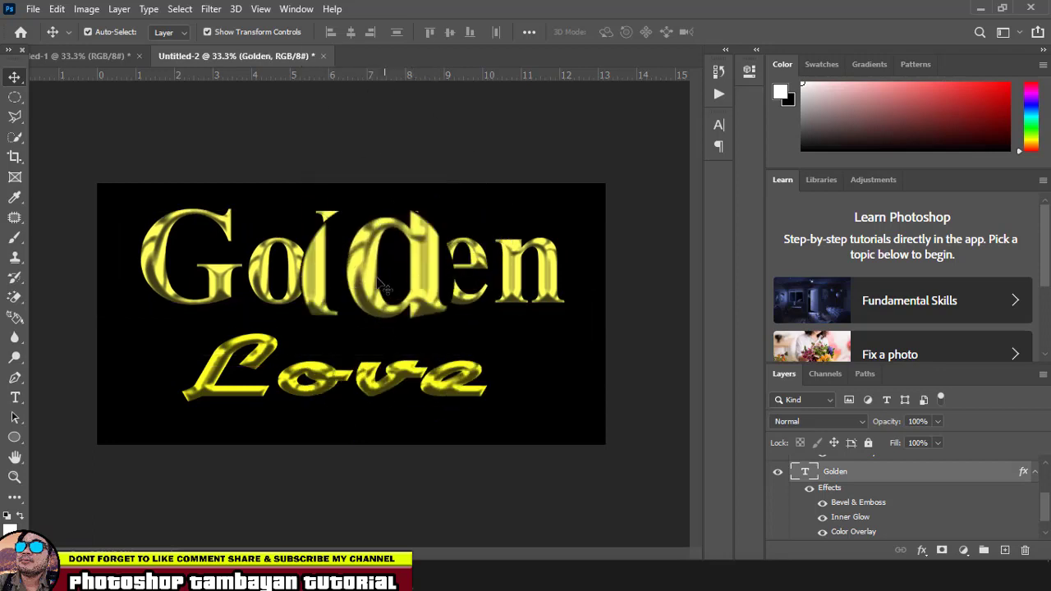
Hide the cursive Love layer and duplicate Golden into a copy placed below it.
left_click(353, 374)
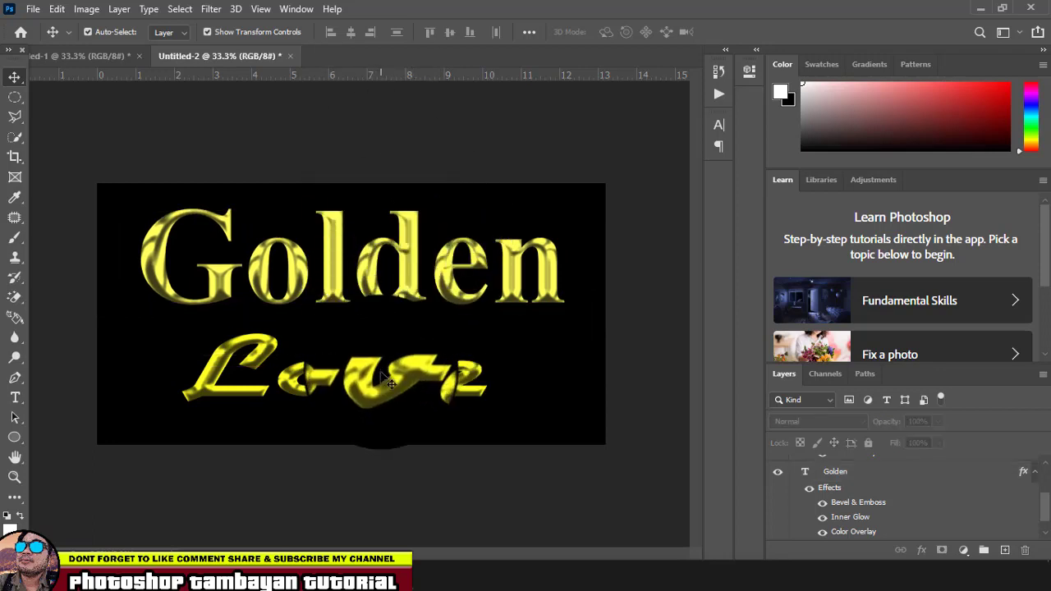
left_click(779, 467)
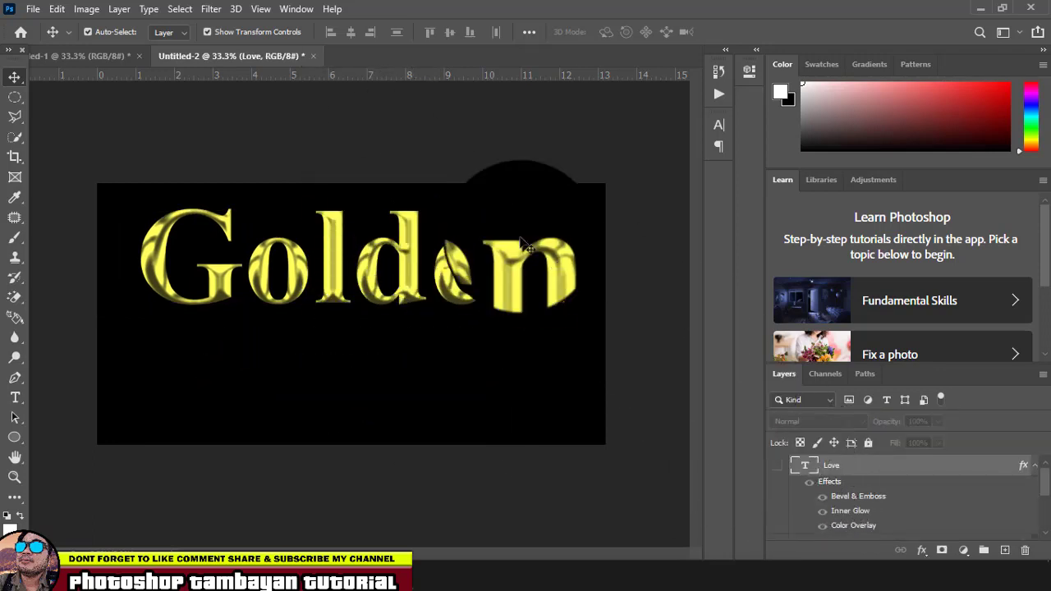
left_click(415, 267)
key("ctrl+j")
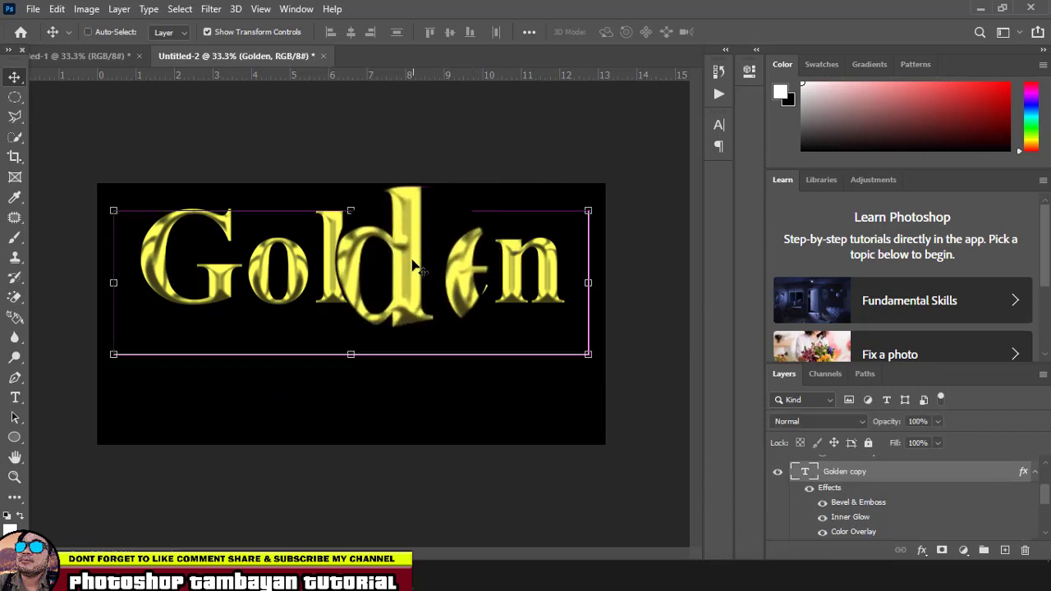
left_click_drag(340, 305, 339, 423)
Retype the lower Golden copy as 'Years' and centre it beneath Golden.
left_click(14, 398)
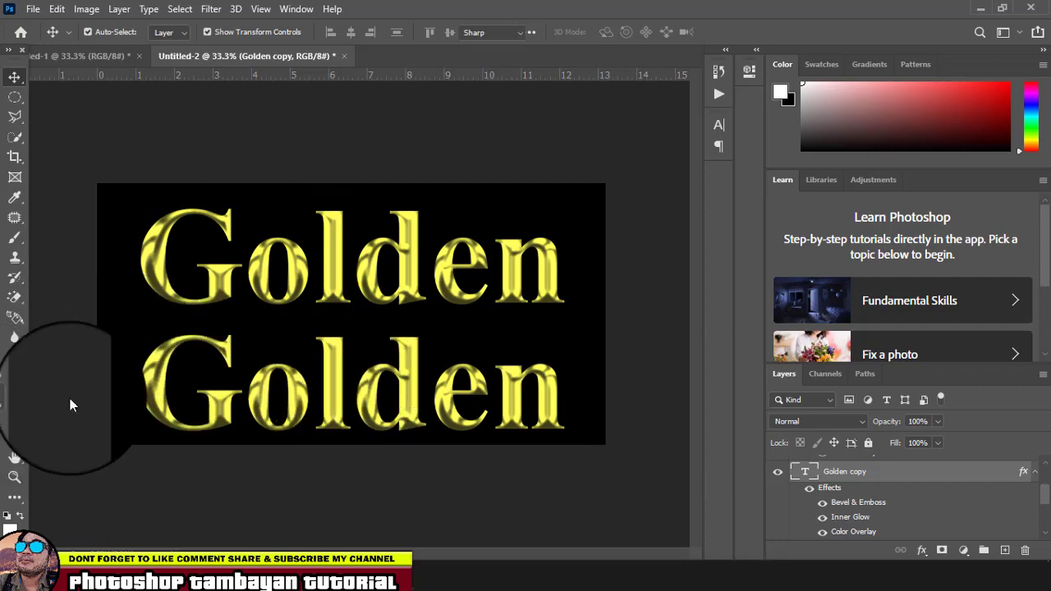
left_click(132, 395)
key("ctrl+a")
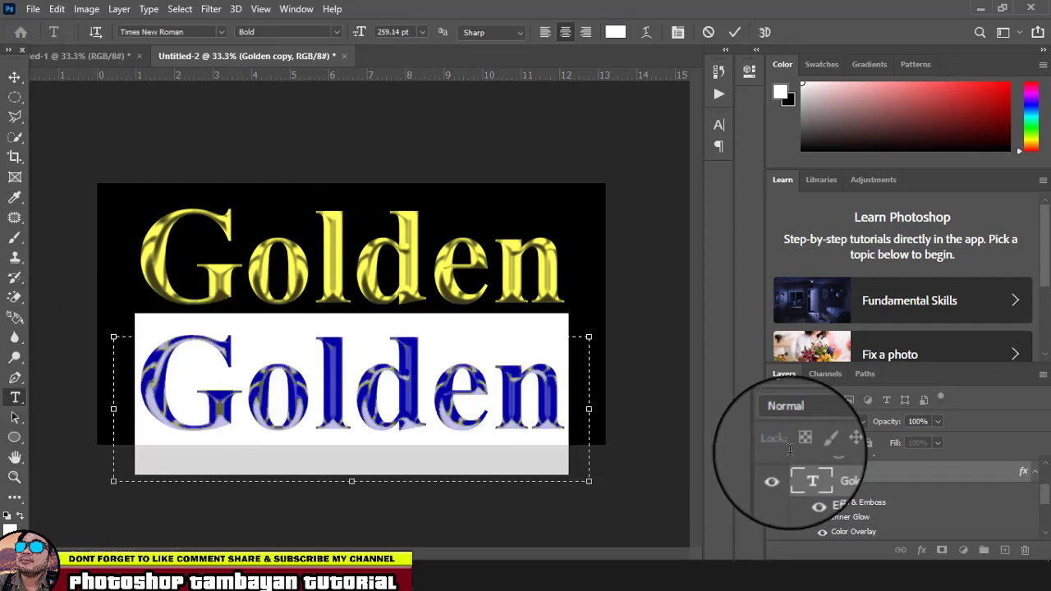
type("Ye")
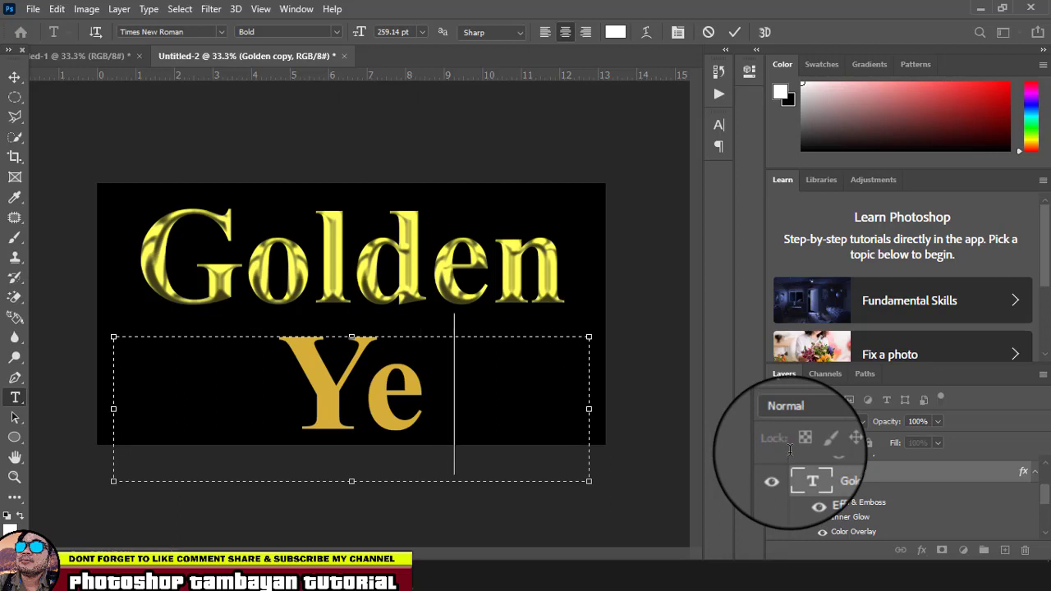
type("ras")
key("BackSpace")
key("BackSpace")
key("BackSpace")
key("BackSpace")
type("easr")
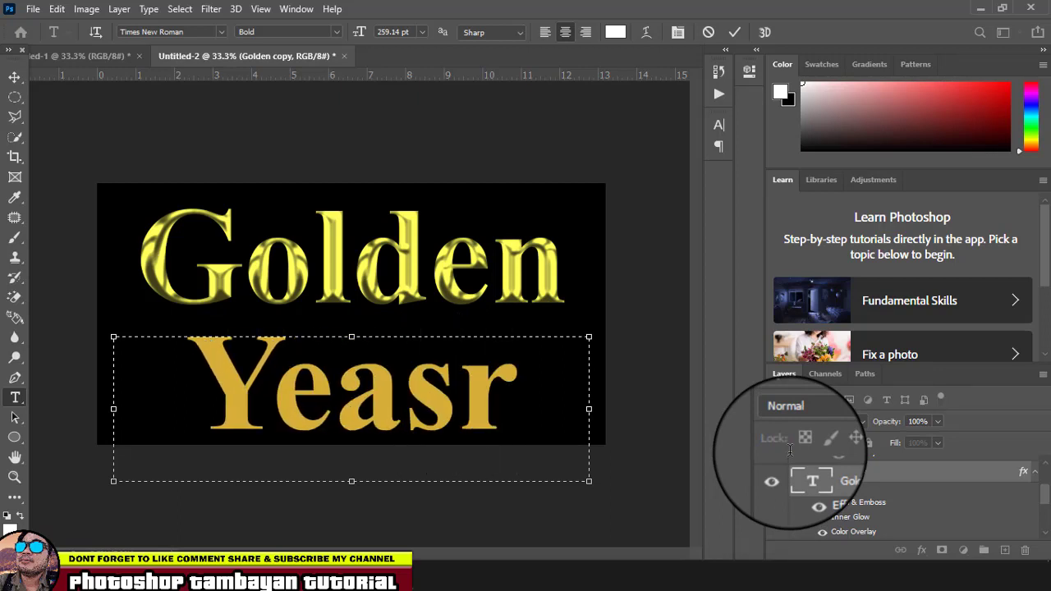
key("BackSpace")
key("BackSpace")
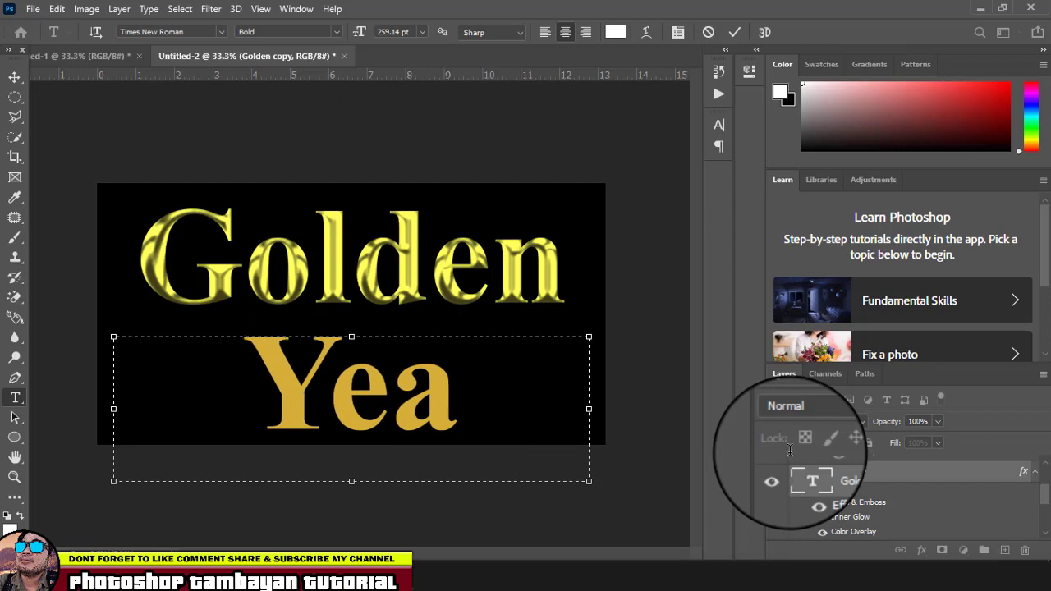
type("rs")
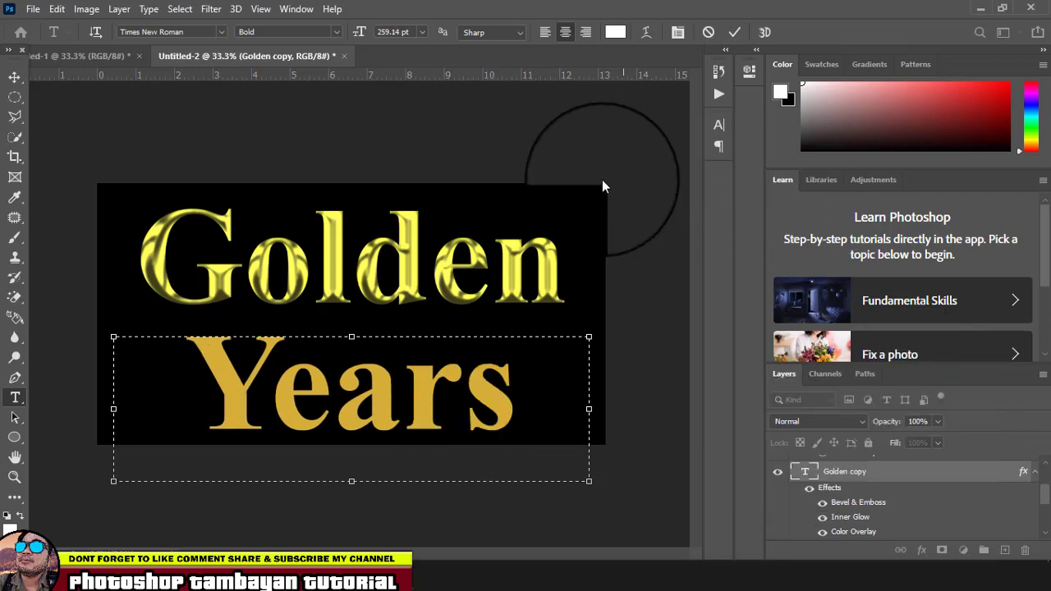
left_click(14, 77)
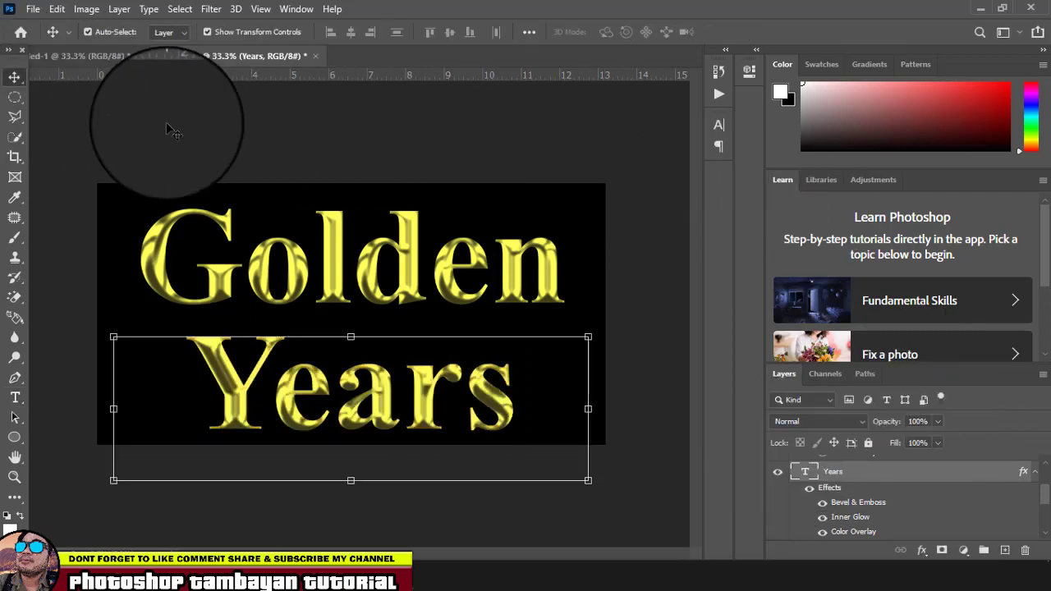
left_click_drag(468, 415, 425, 394)
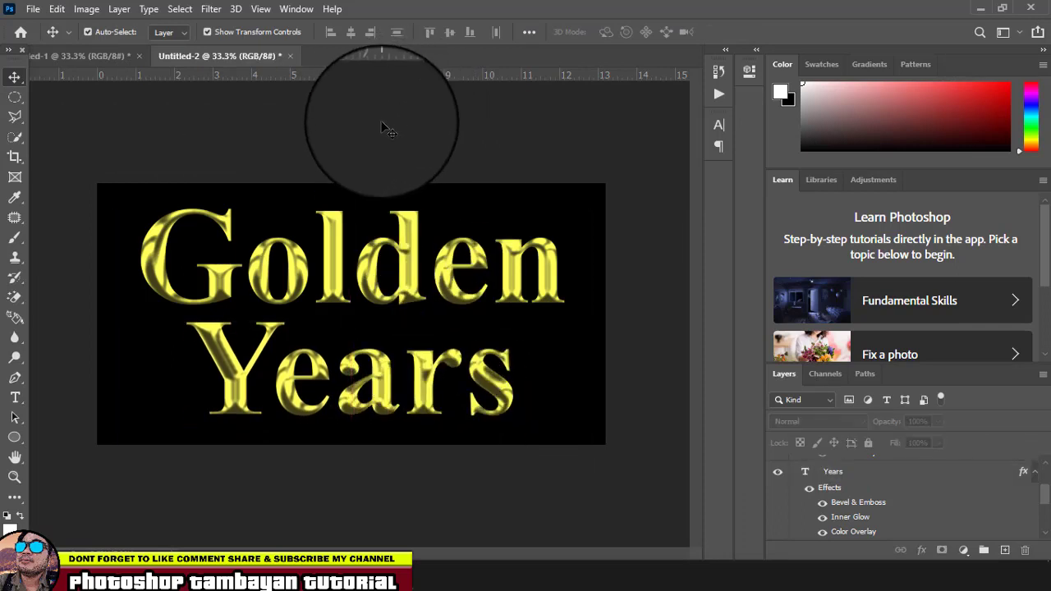
scroll(903, 492, "up", 2)
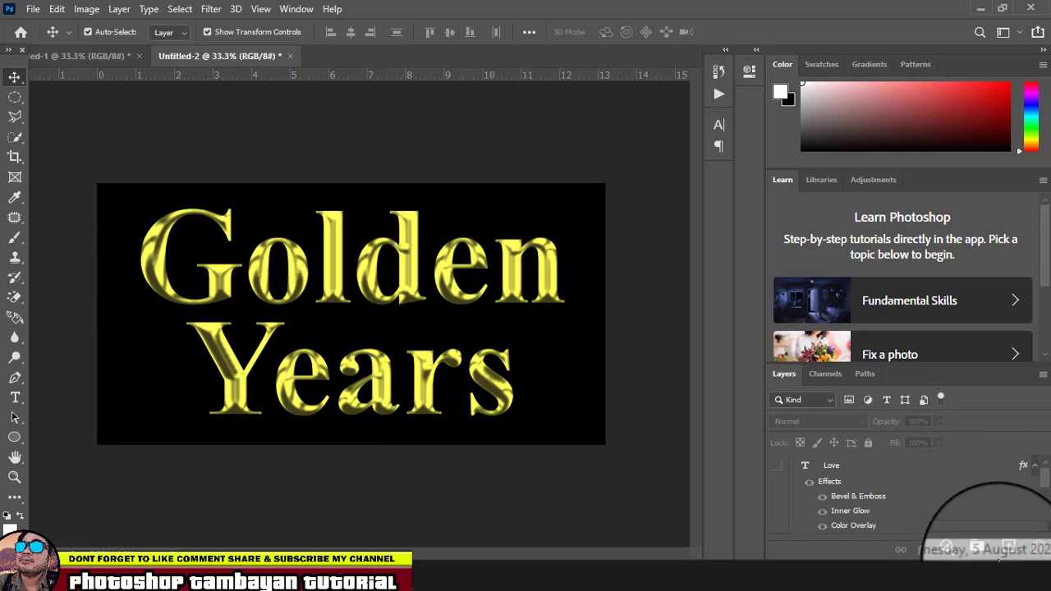
Add an empty Layer 1 and test a sparkle brush tip, shrinking it to 175.
left_click(1005, 550)
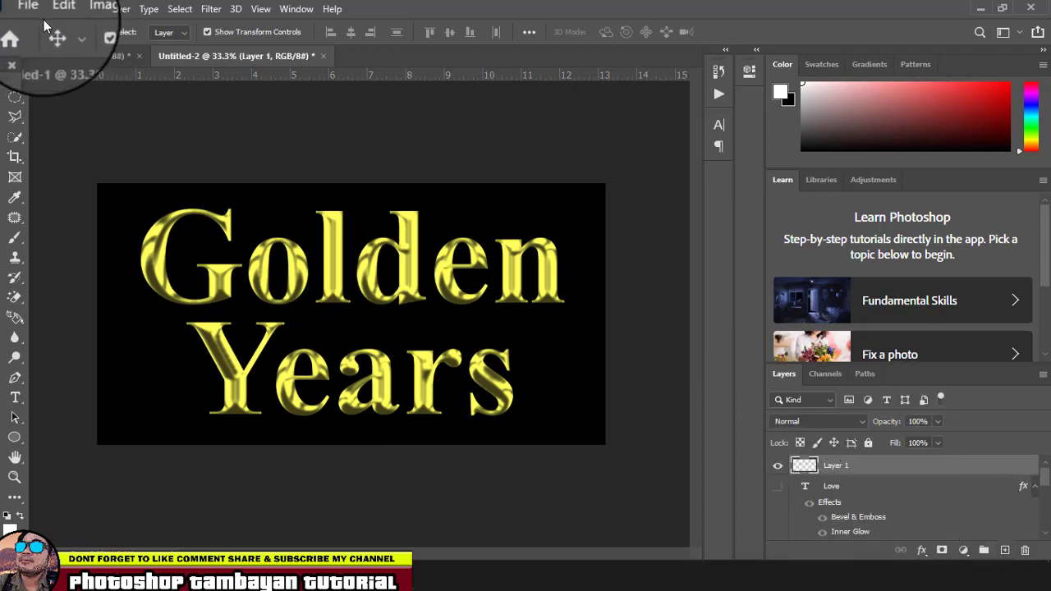
left_click(14, 238)
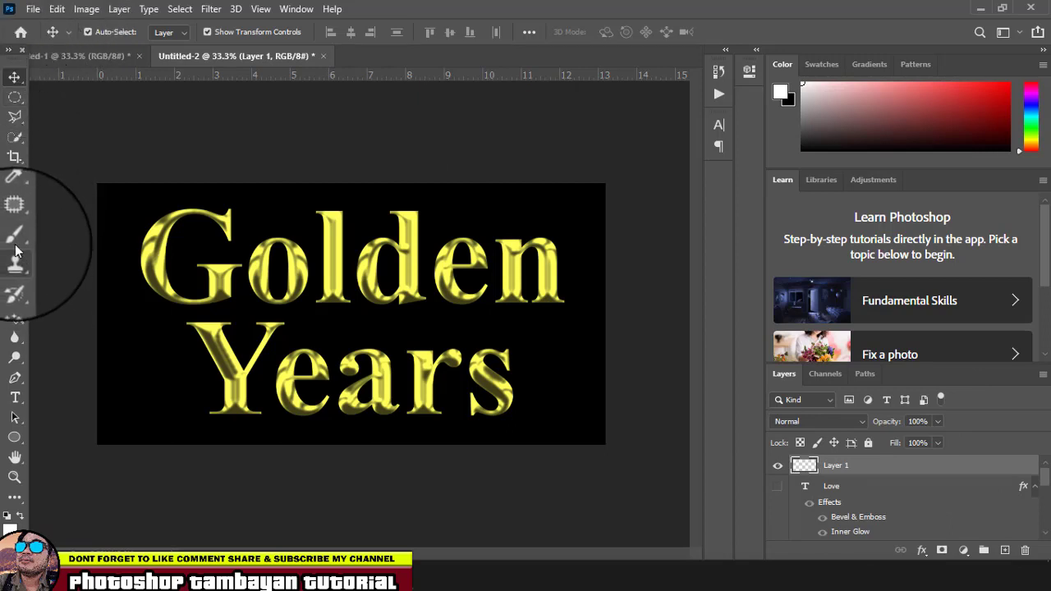
left_click_drag(133, 222, 237, 216)
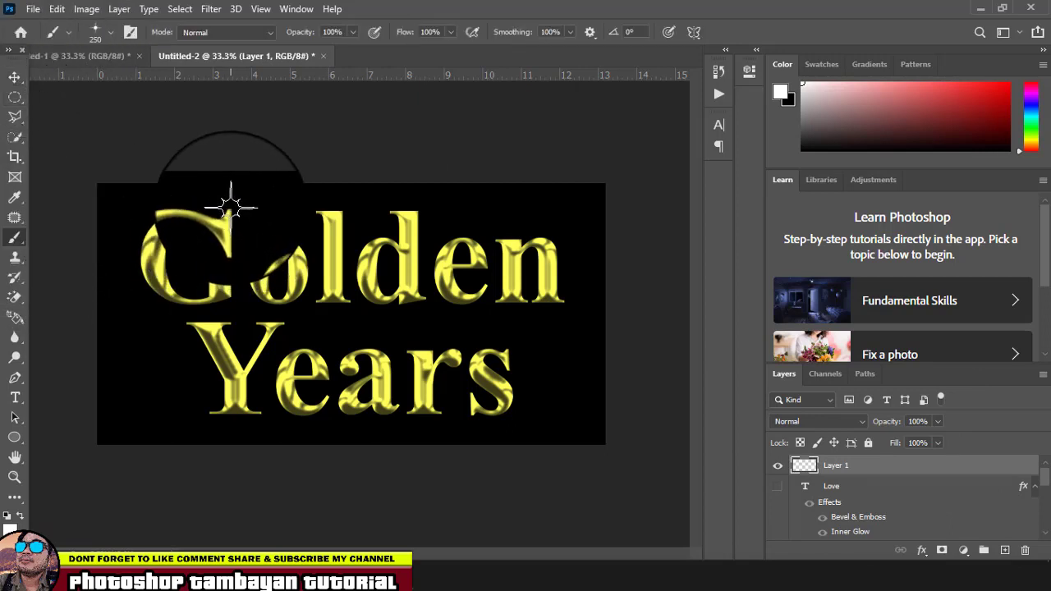
left_click(231, 206)
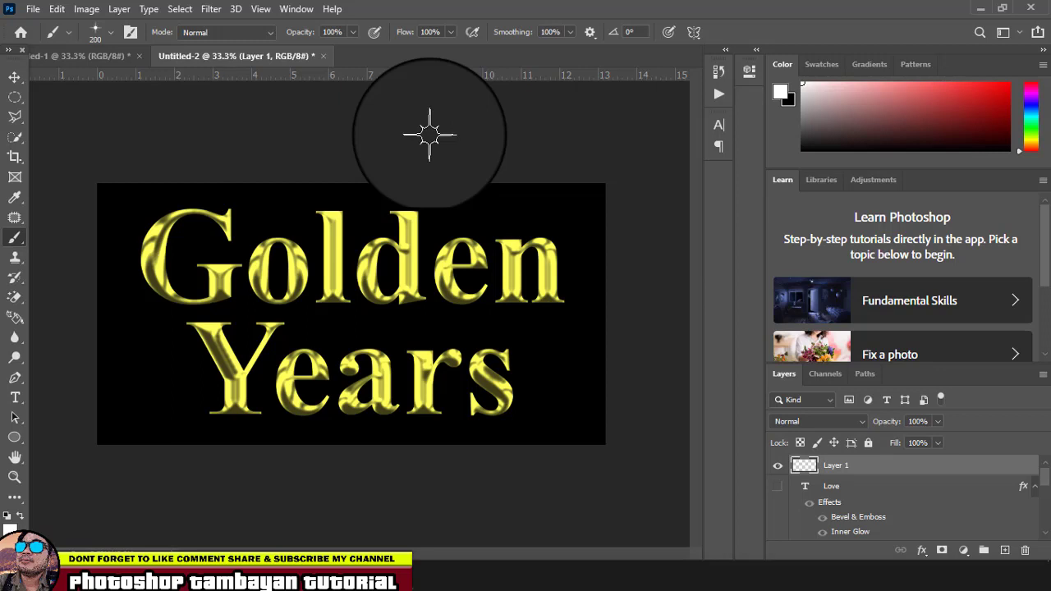
key("bracketleft")
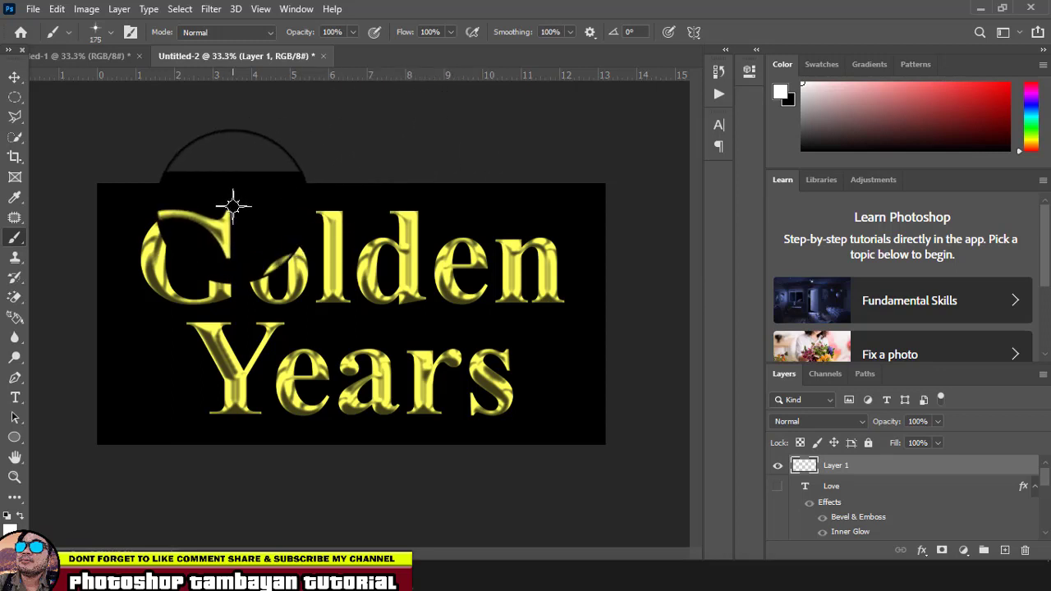
left_click_drag(233, 206, 230, 206)
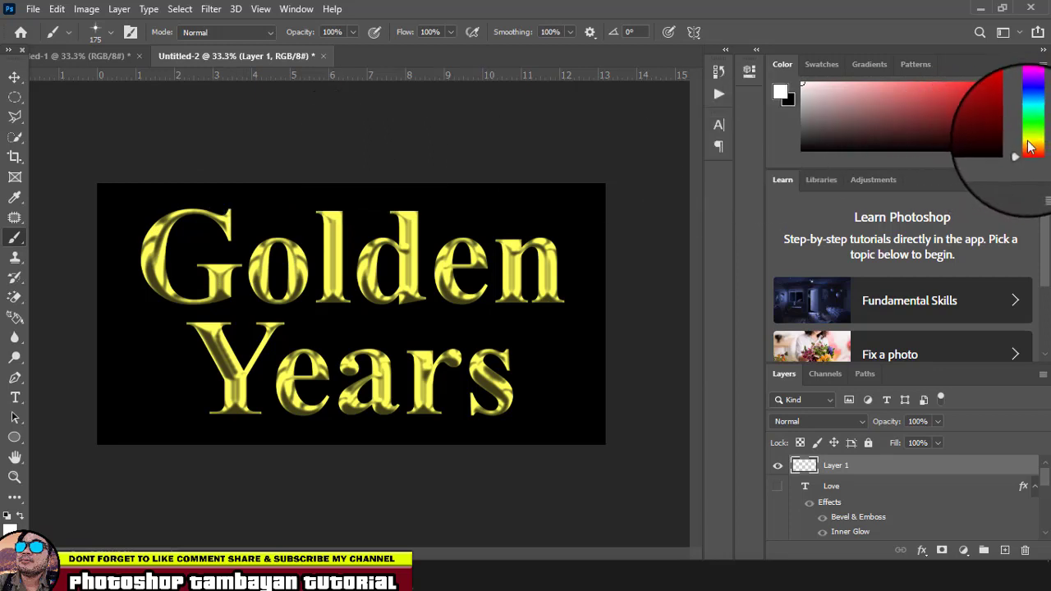
Pick a bright yellow colour and stamp sparkles atop the G and beside the s of Years.
left_click(1035, 145)
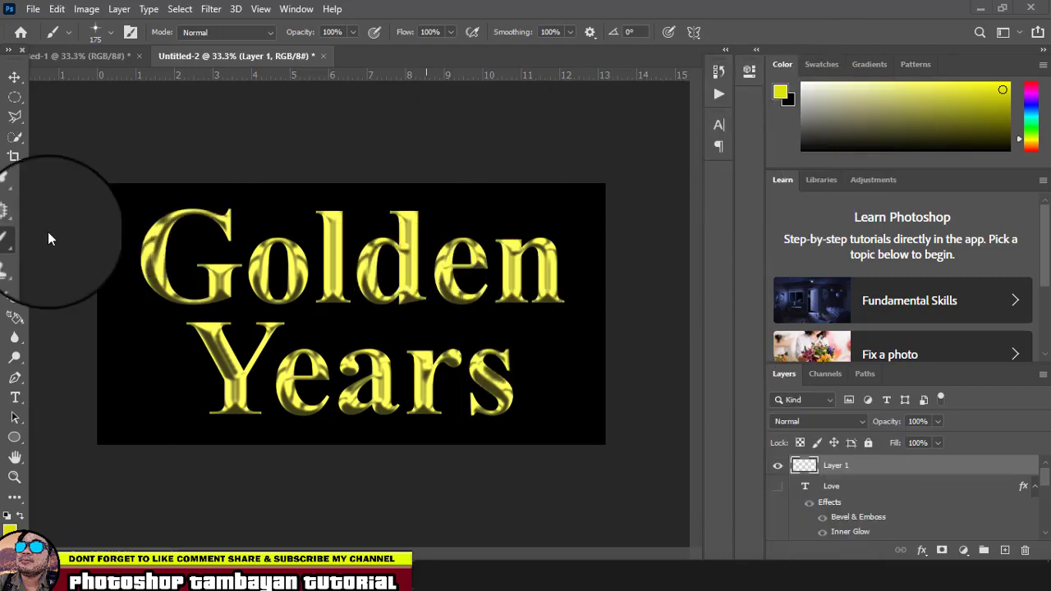
left_click(973, 117)
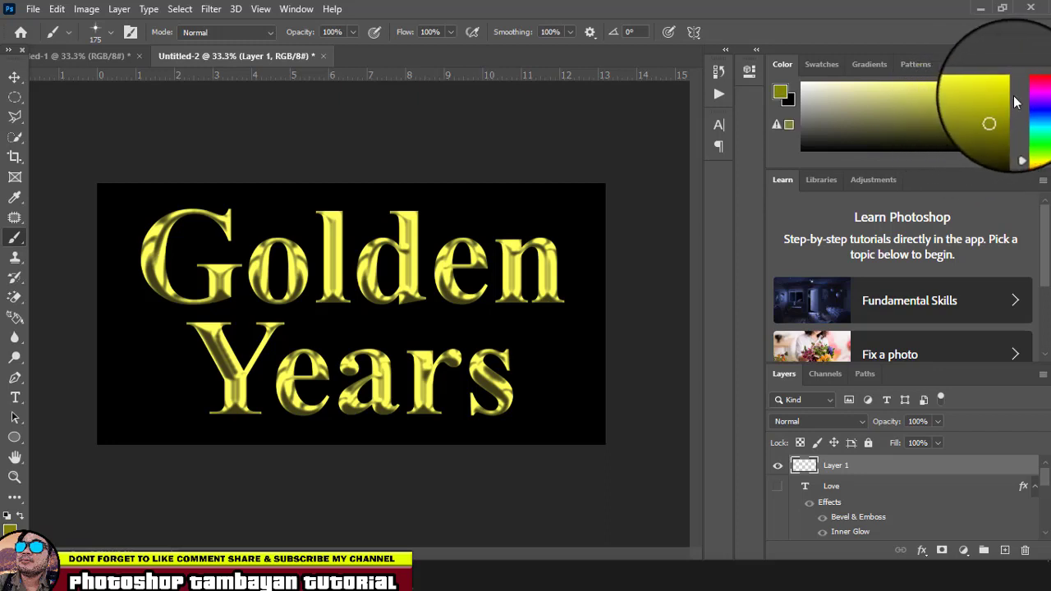
left_click_drag(293, 204, 237, 205)
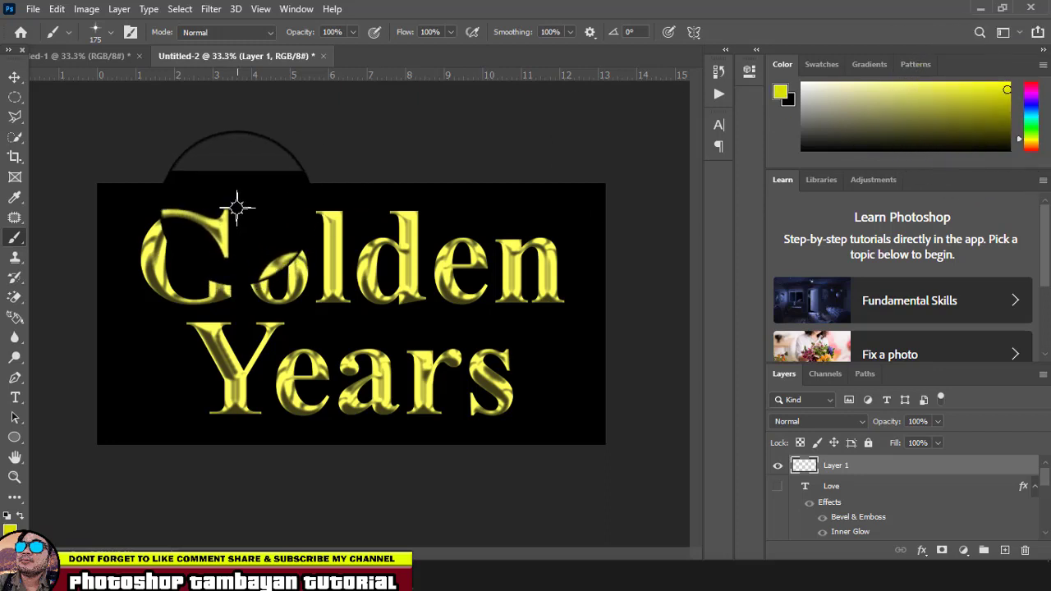
left_click(232, 207)
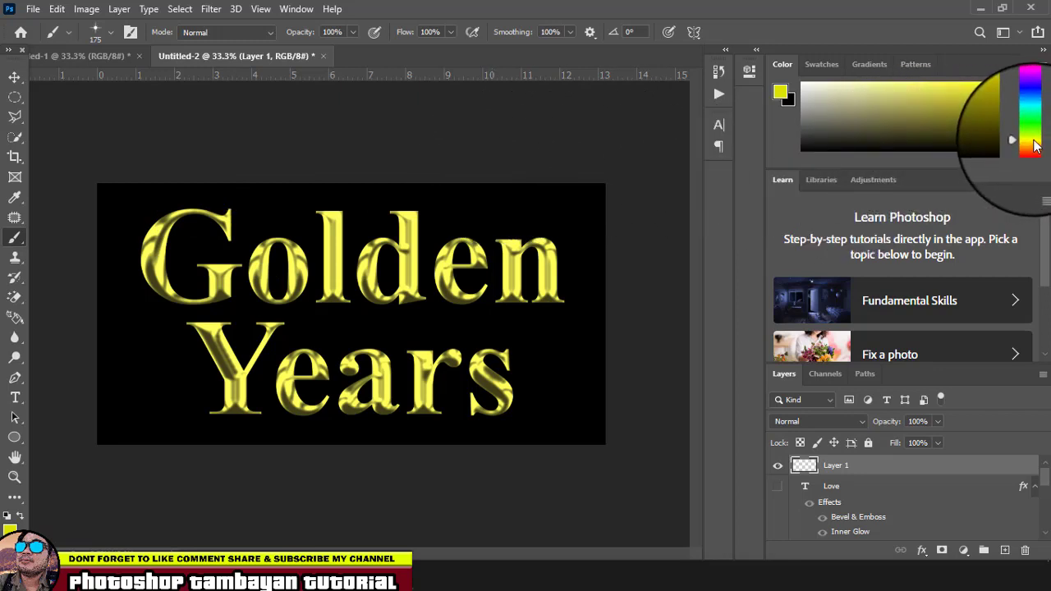
left_click_drag(1006, 88, 1008, 71)
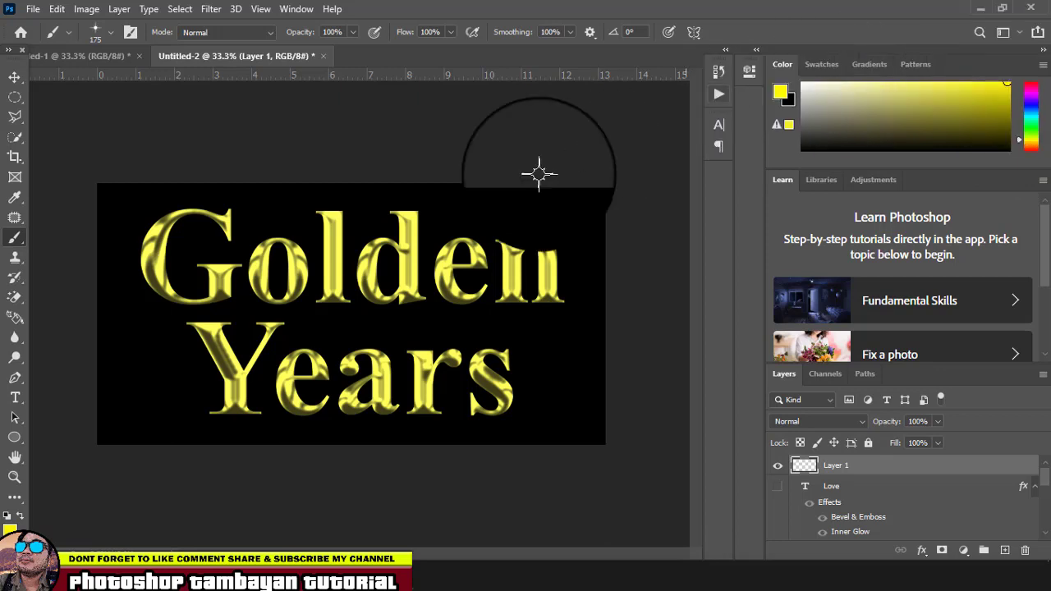
left_click(229, 207)
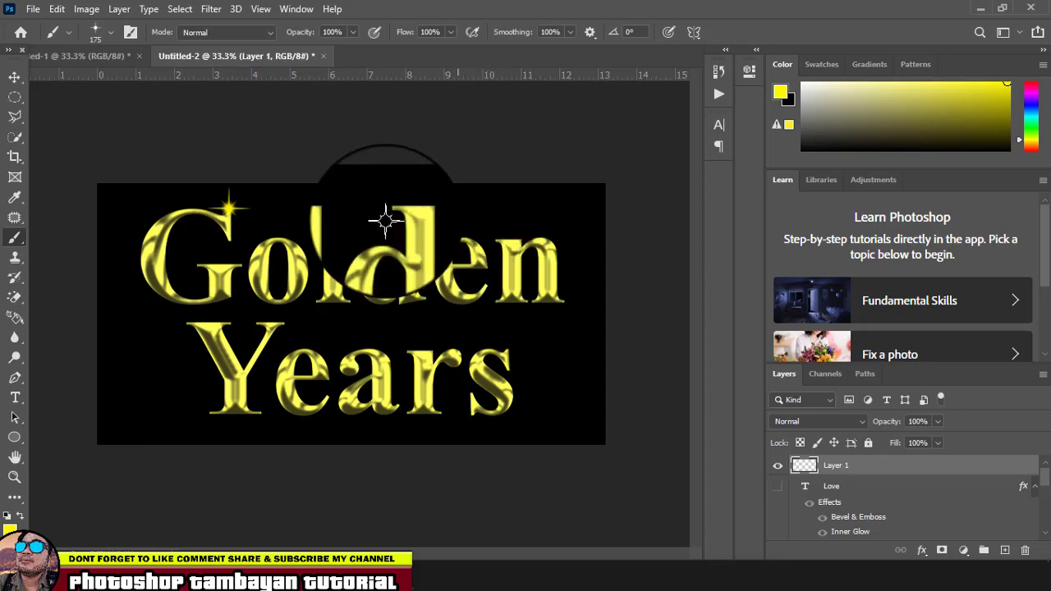
left_click(508, 349)
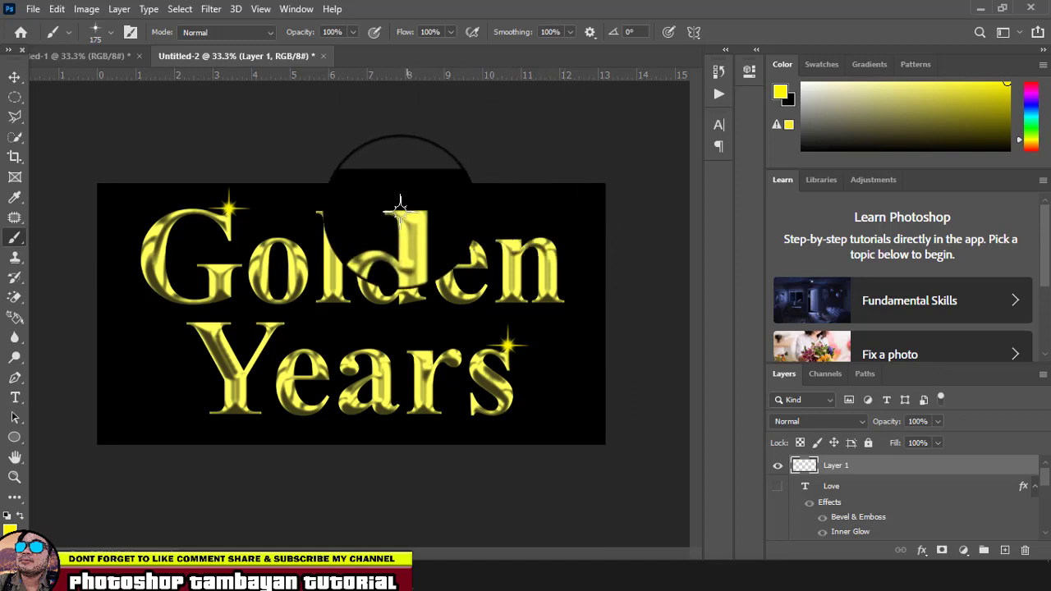
left_click(14, 76)
left_click(205, 152)
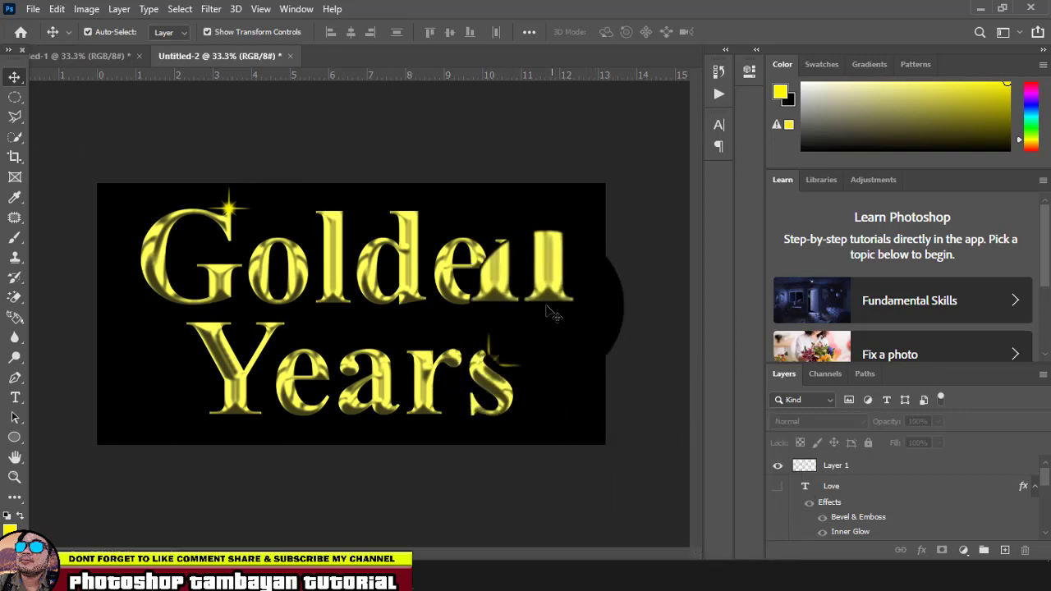
Scale the Golden layer to span nearly the full canvas width and nudge it into place.
left_click(530, 258)
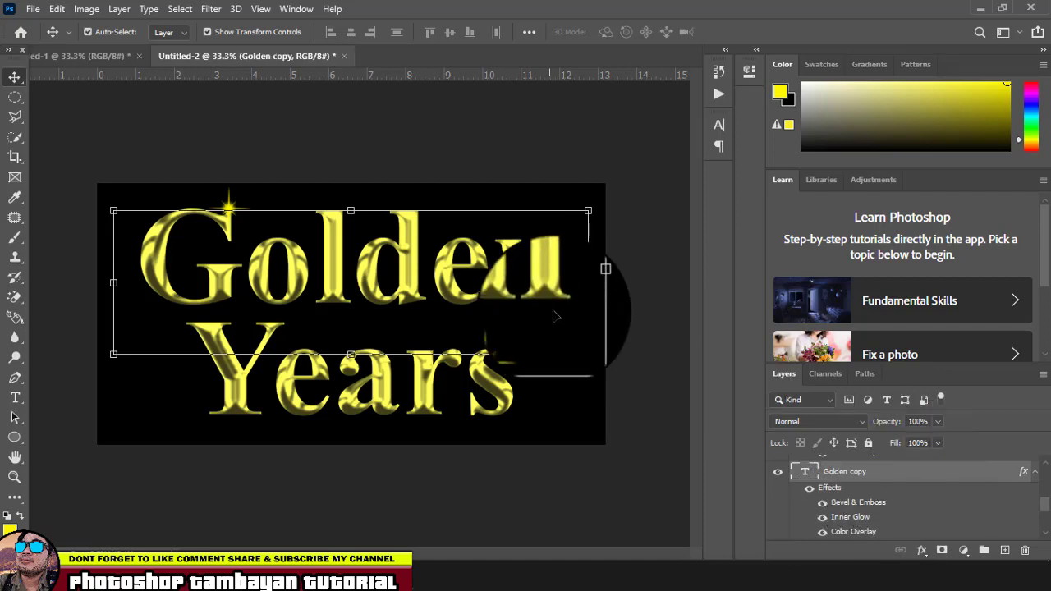
left_click(778, 472)
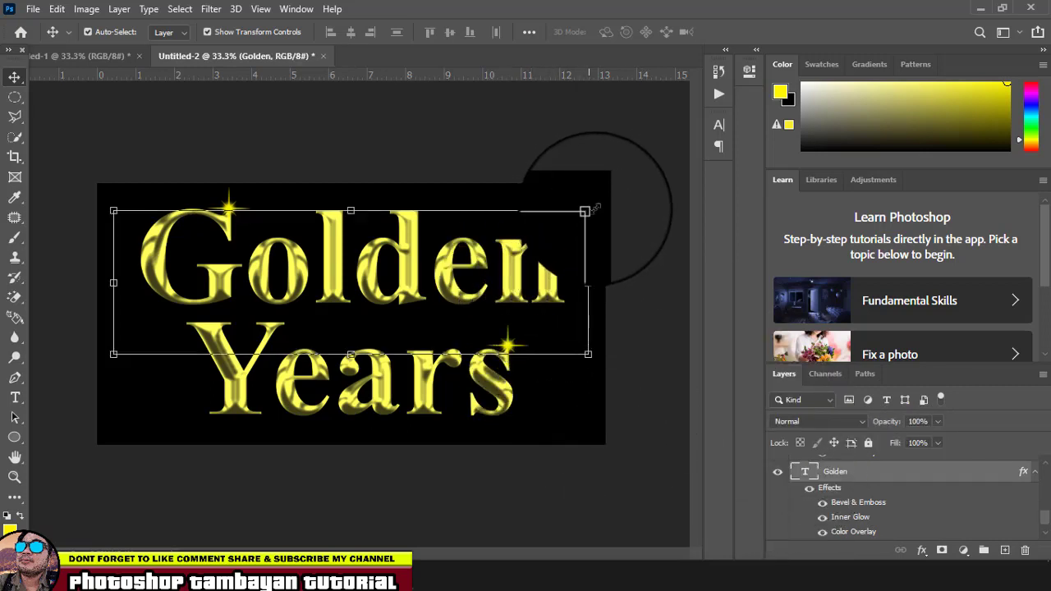
left_click_drag(588, 210, 603, 173)
mouse_move(114, 354)
left_mouse_down()
mouse_move(126, 338)
mouse_move(115, 369)
mouse_move(97, 367)
left_mouse_up()
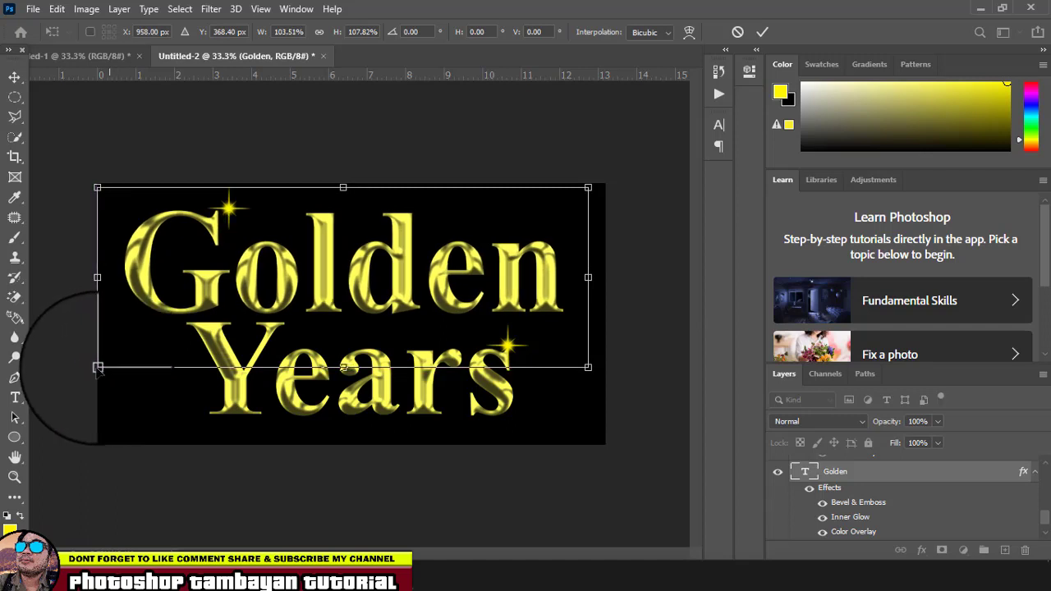
left_click_drag(97, 368, 87, 370)
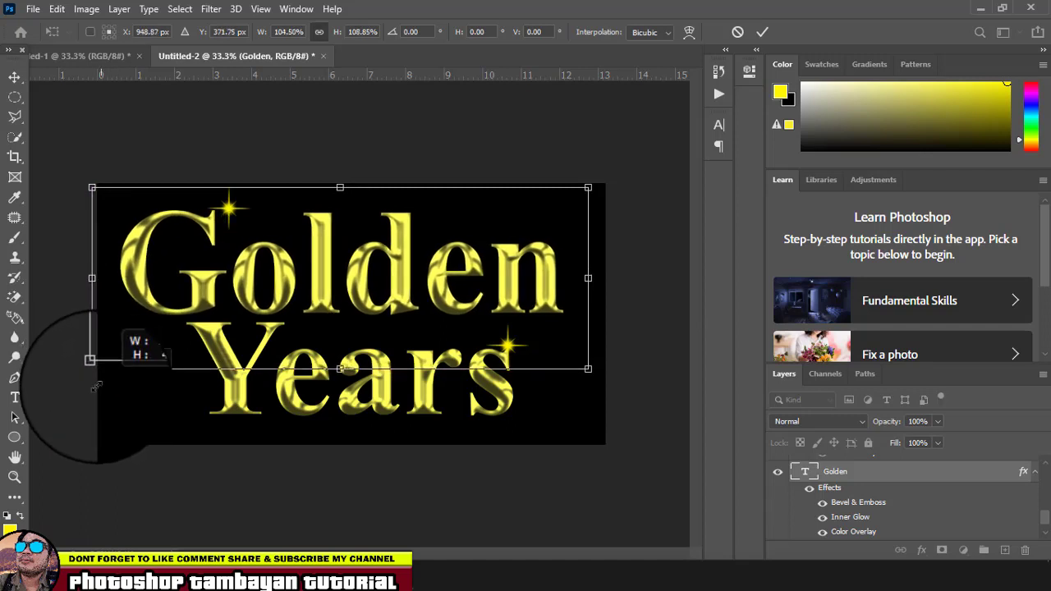
mouse_move(589, 188)
left_mouse_down()
mouse_move(579, 199)
mouse_move(617, 164)
left_mouse_up()
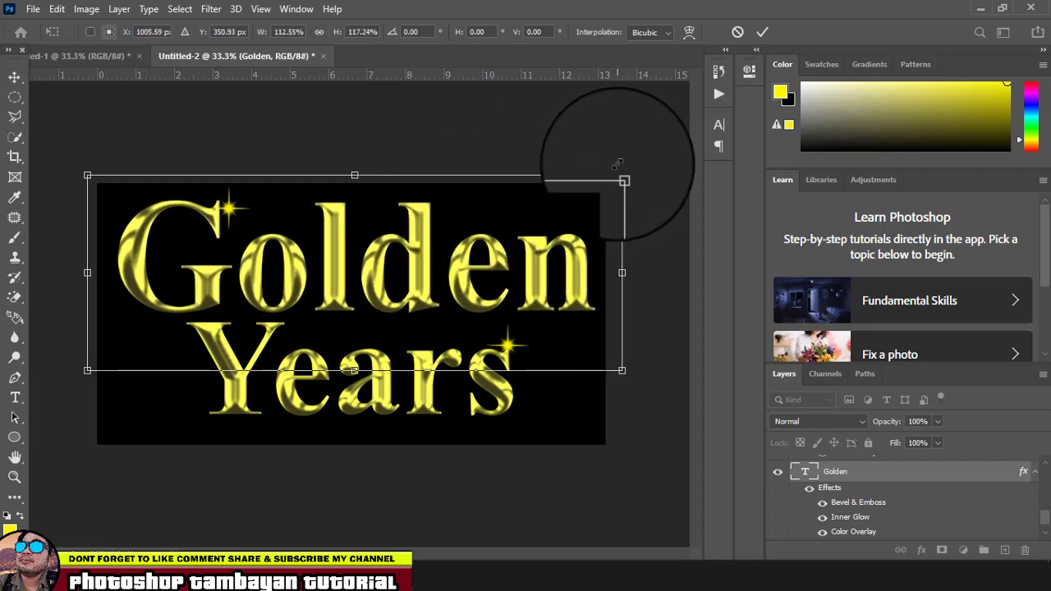
key("Return")
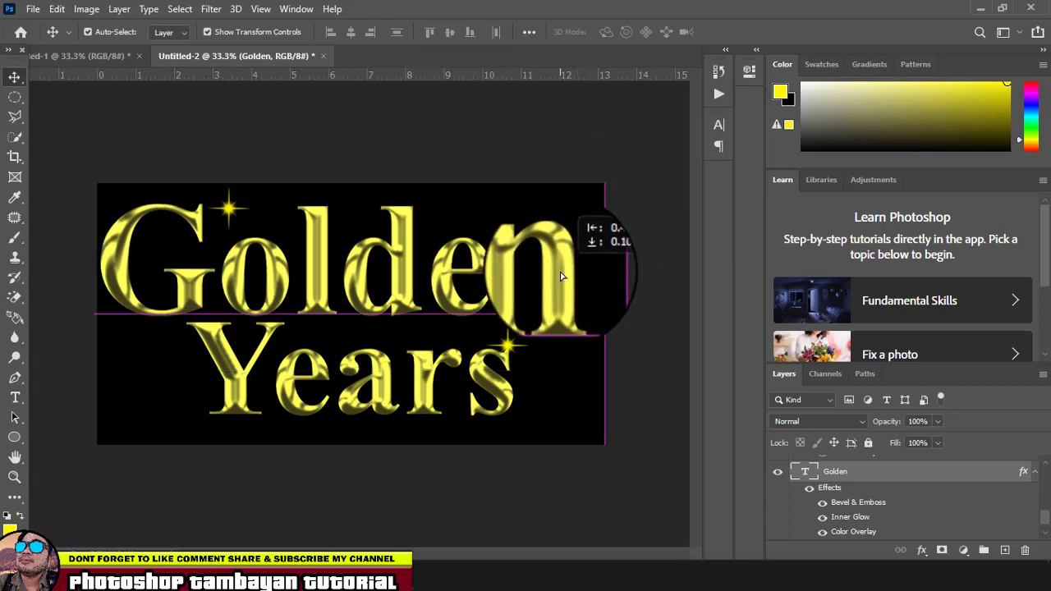
left_click_drag(557, 278, 577, 287)
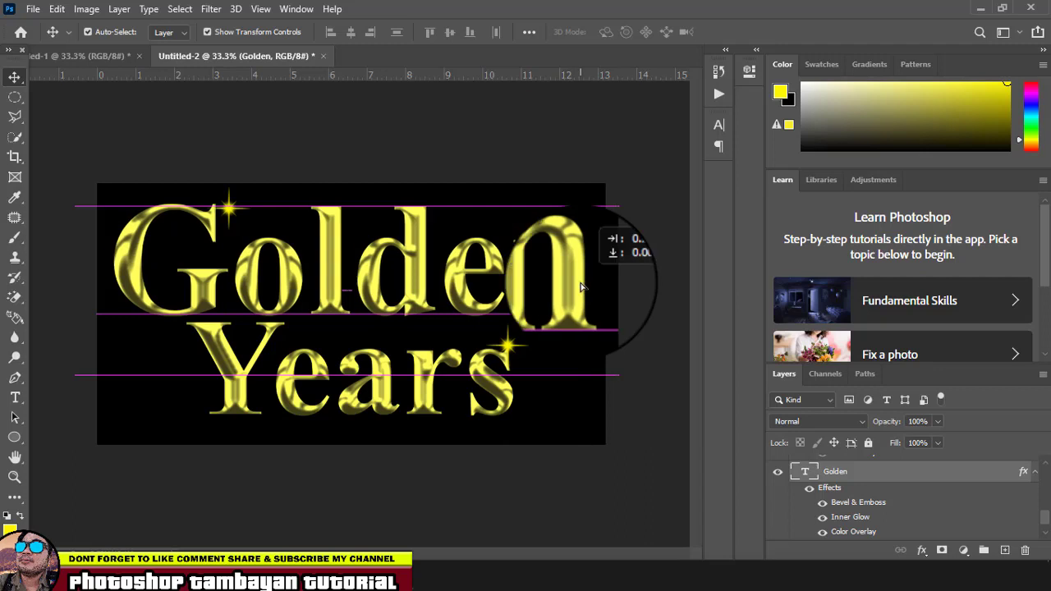
Lower the Golden layer's opacity to 27%.
left_click(938, 421)
left_click_drag(938, 438, 887, 440)
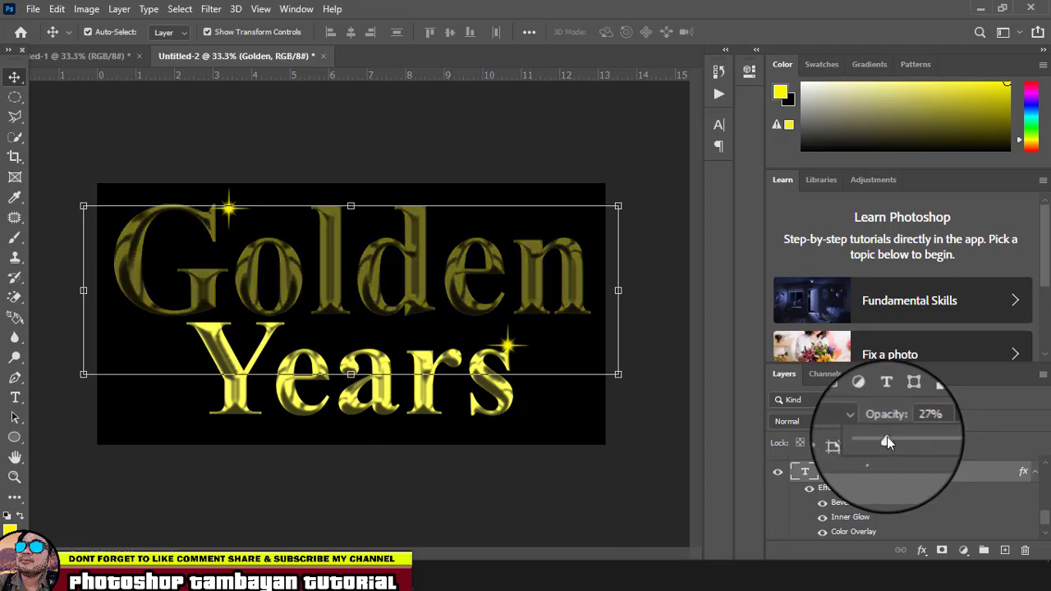
scroll(843, 499, "down", 1)
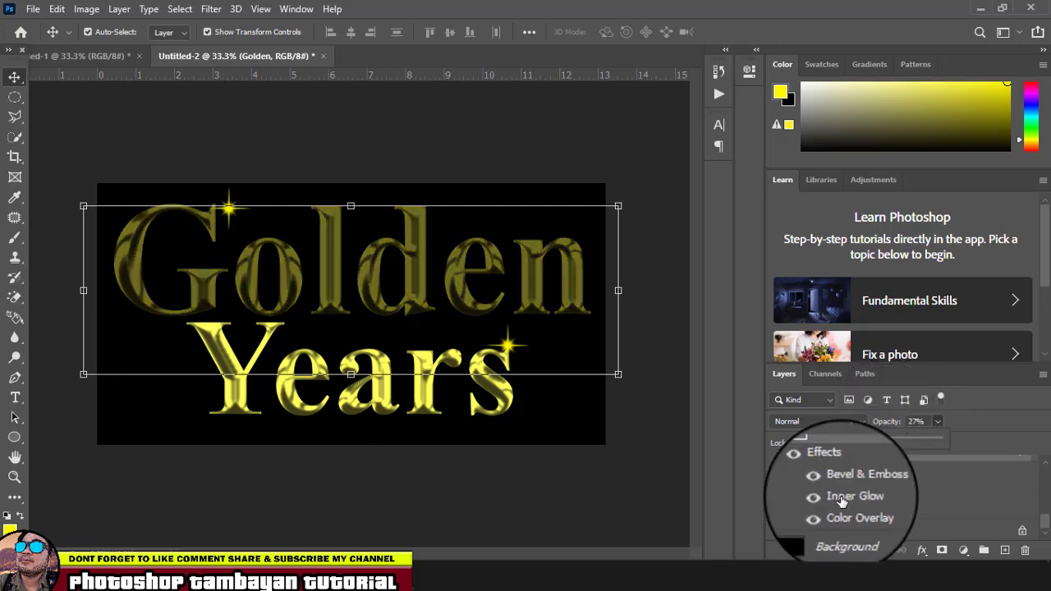
scroll(843, 501, "down", 2)
scroll(841, 501, "up", 1)
scroll(841, 501, "up", 3)
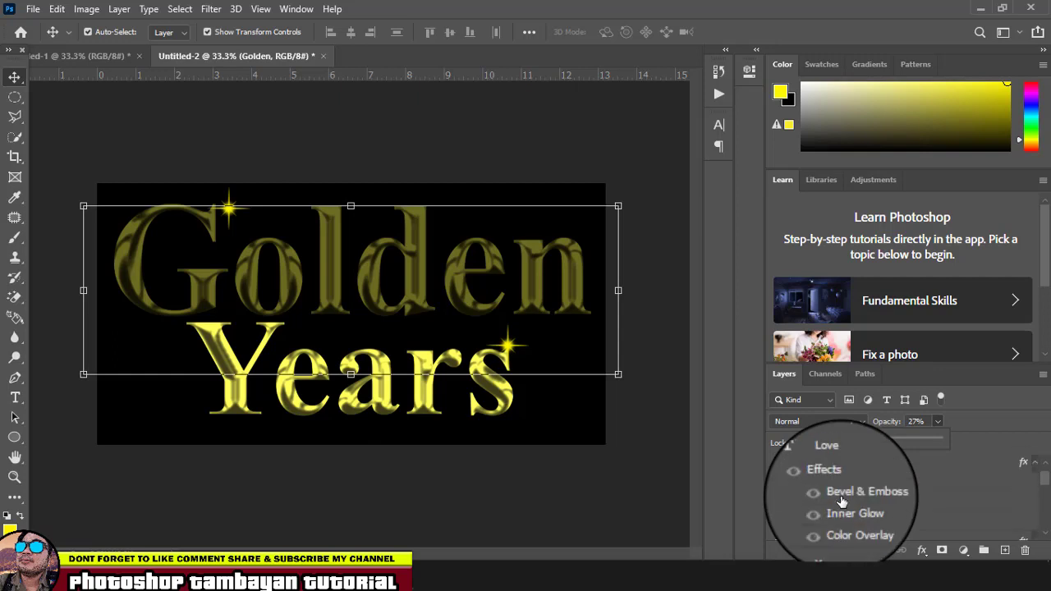
scroll(841, 503, "up", 1)
scroll(841, 502, "down", 1)
scroll(841, 501, "down", 3)
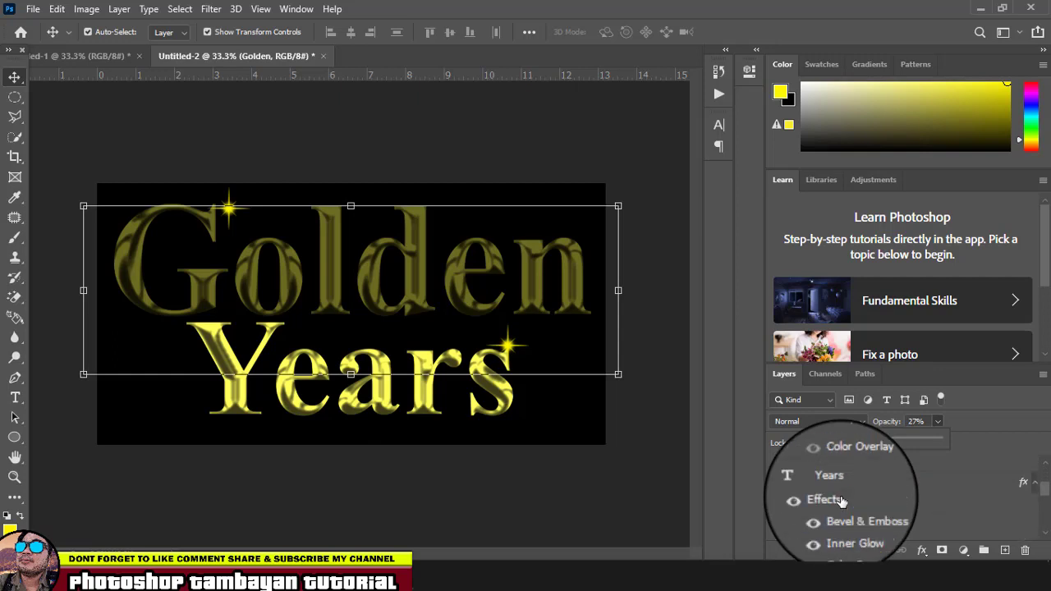
scroll(841, 501, "down", 1)
scroll(841, 503, "down", 1)
scroll(841, 502, "down", 1)
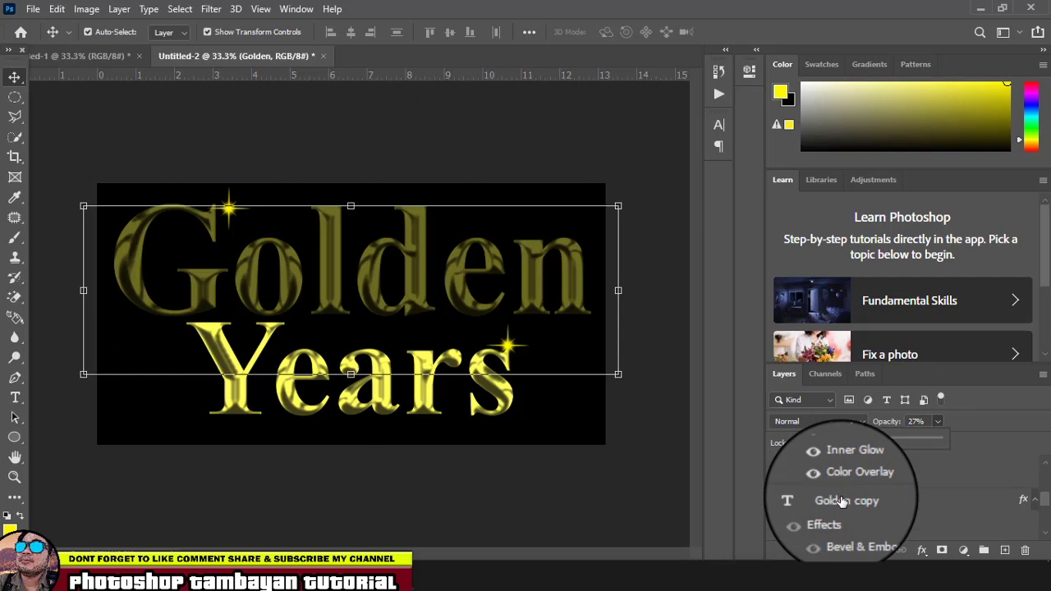
scroll(842, 502, "down", 1)
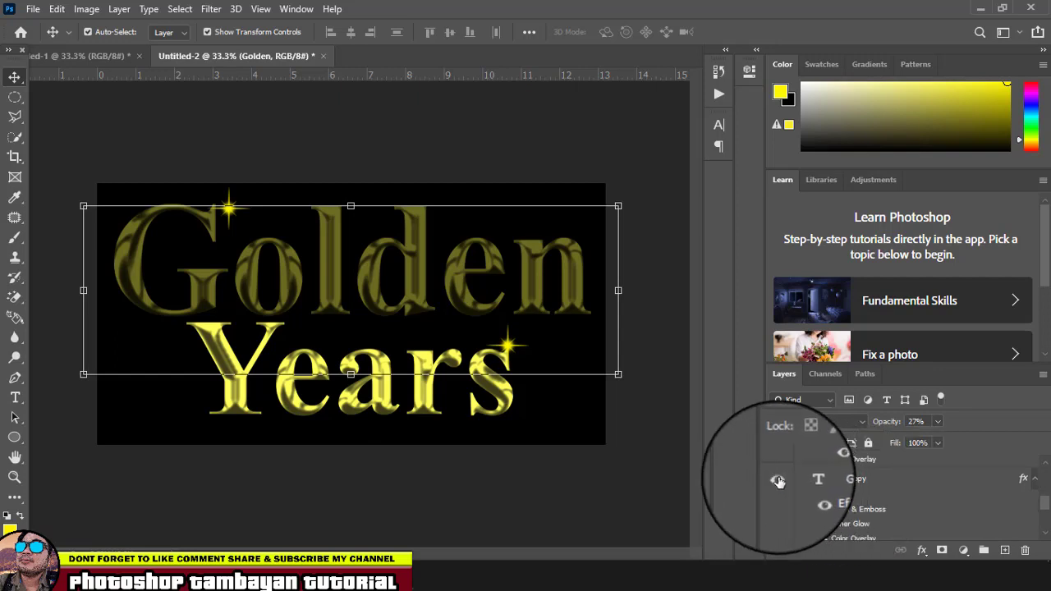
Leave the Golden copy layer hidden and reselect the Golden layer.
left_click(779, 482)
left_click(779, 483)
left_click(476, 135)
left_click(476, 273)
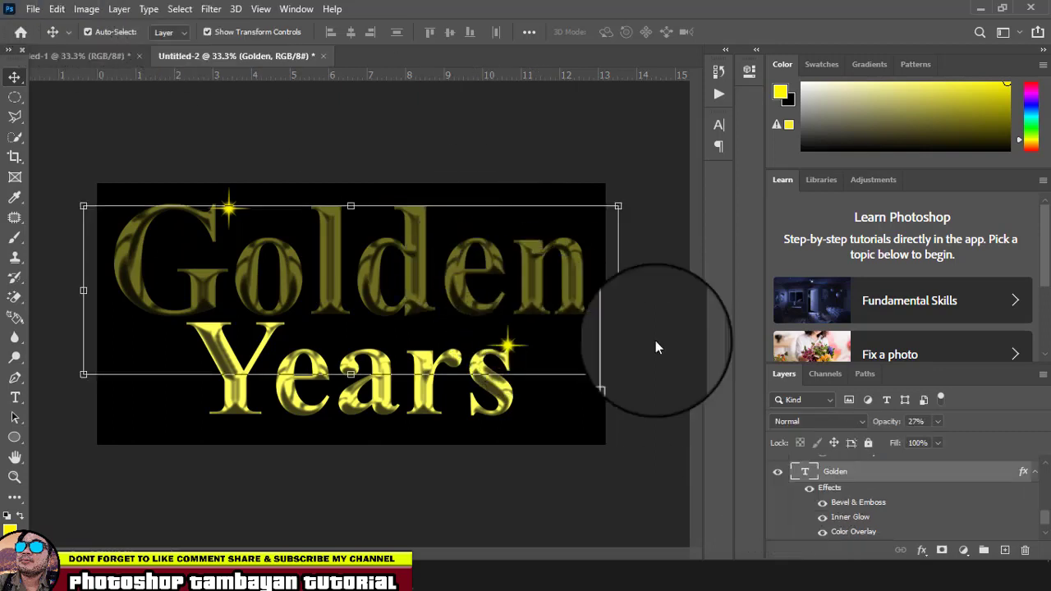
Rasterize the Golden layer and apply a Gaussian Blur of about 26.3 px.
left_click(205, 10)
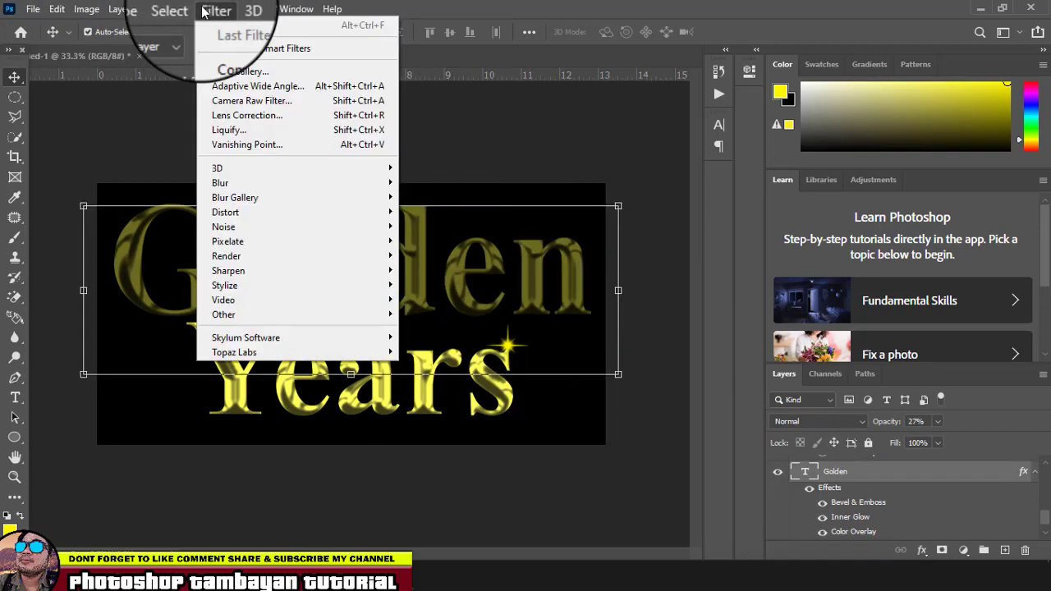
left_click(537, 274)
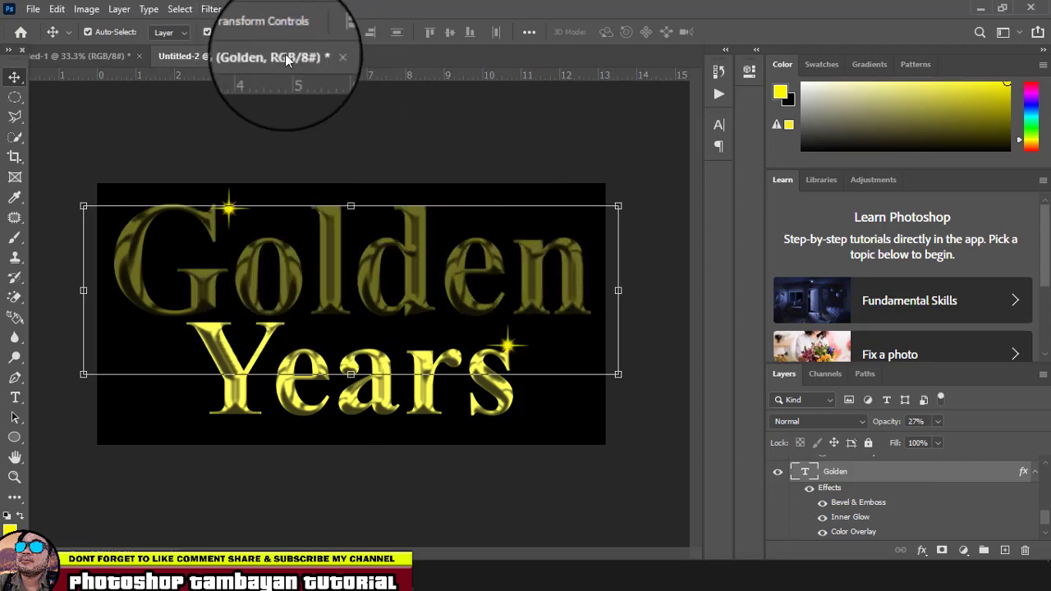
left_click(211, 9)
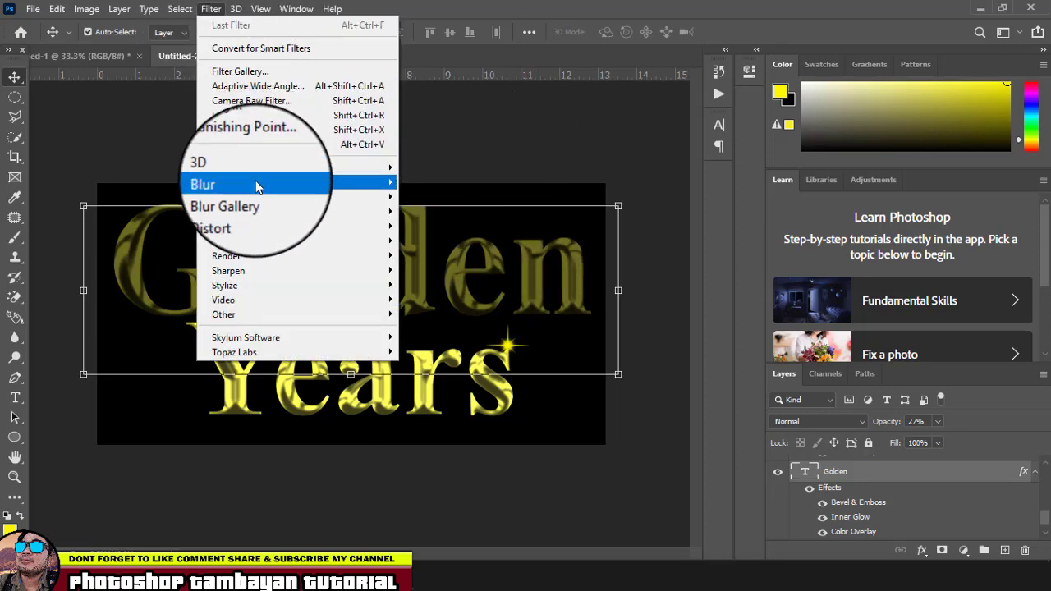
mouse_move(246, 184)
left_click(446, 243)
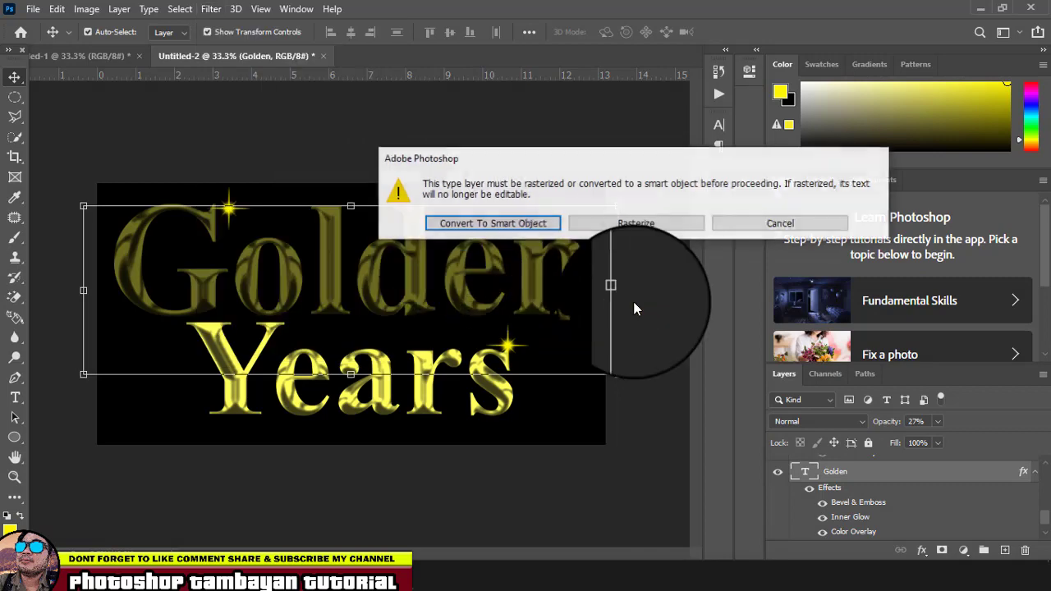
left_click(626, 224)
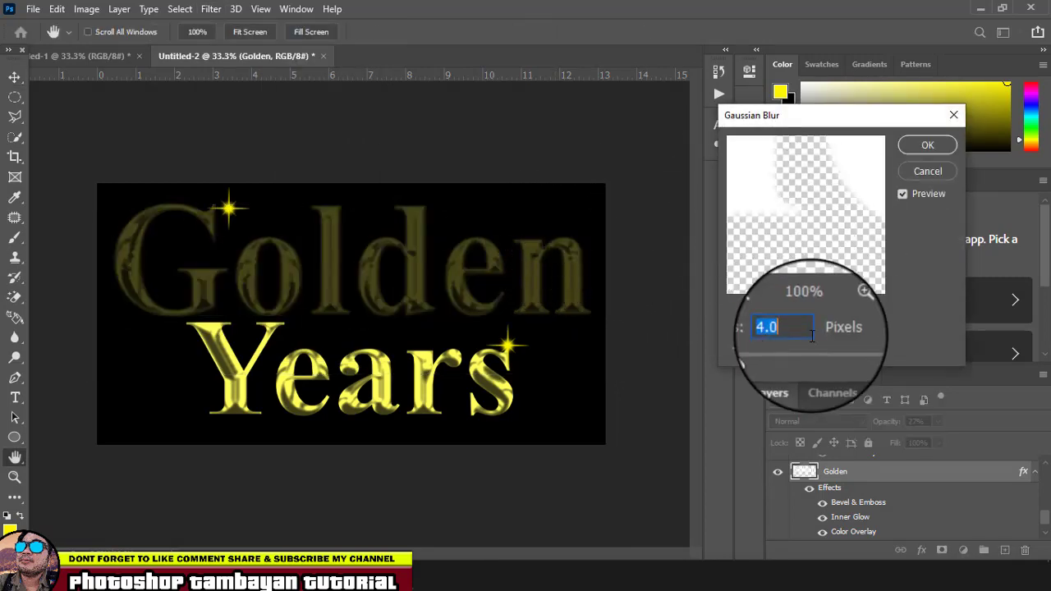
left_click_drag(771, 351, 811, 355)
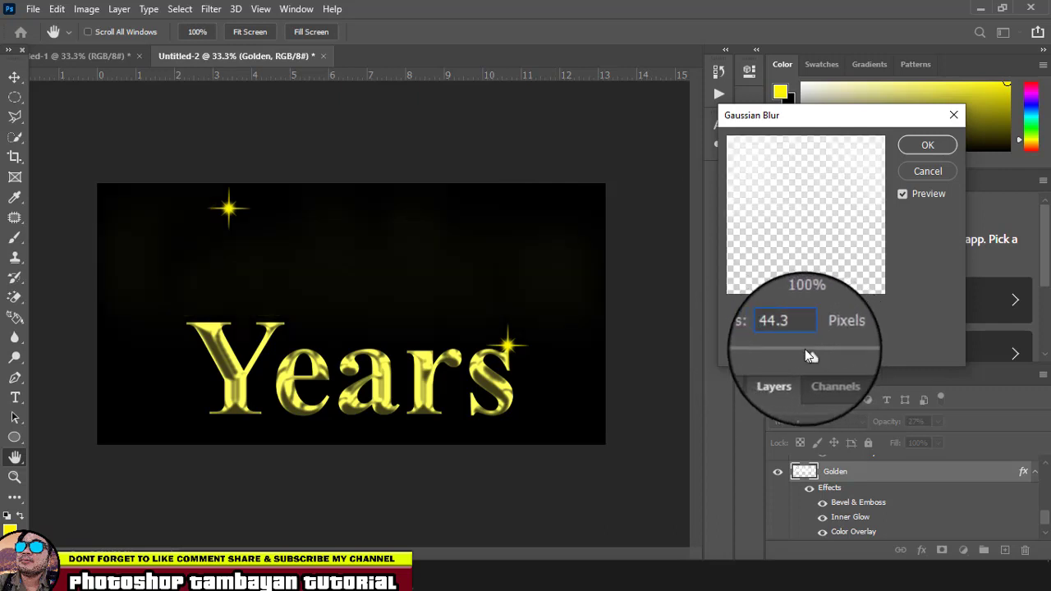
left_click_drag(805, 351, 800, 350)
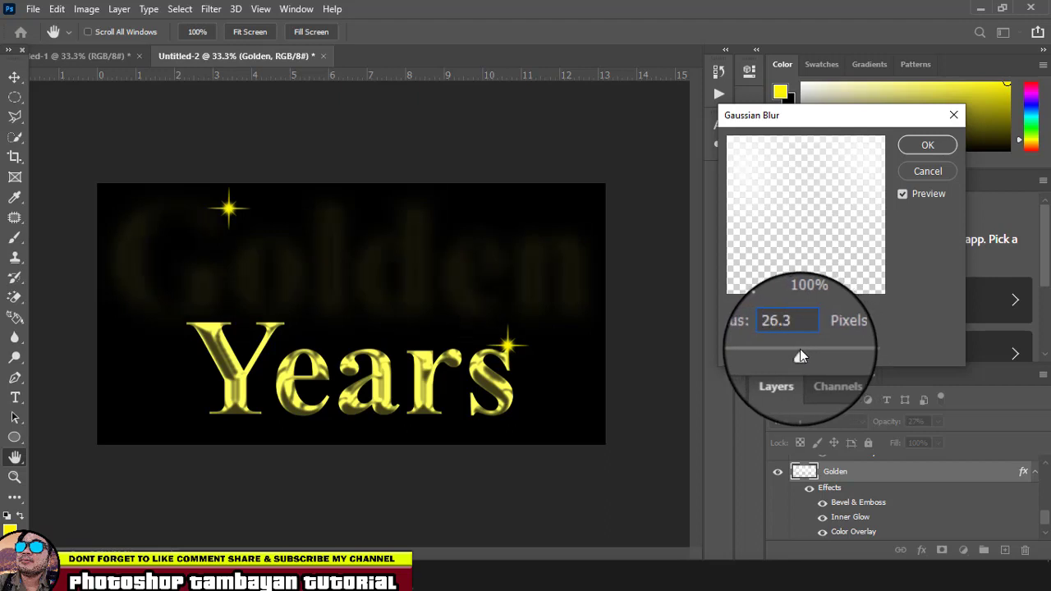
left_click(921, 154)
Show the crisp Golden copy layer above the blur, undoing an accidental shift.
key("v")
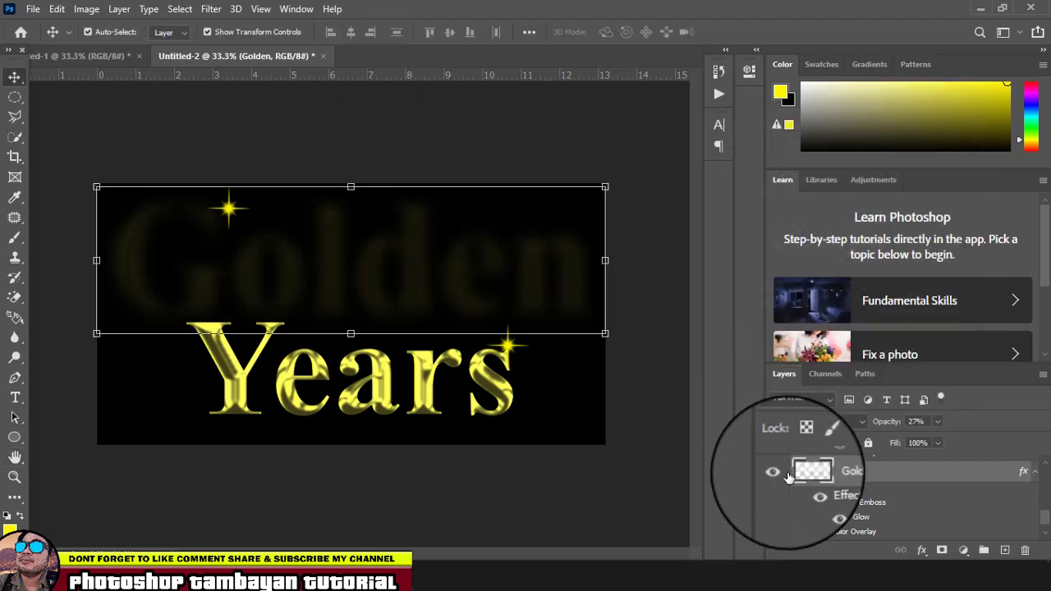
scroll(804, 500, "up", 2)
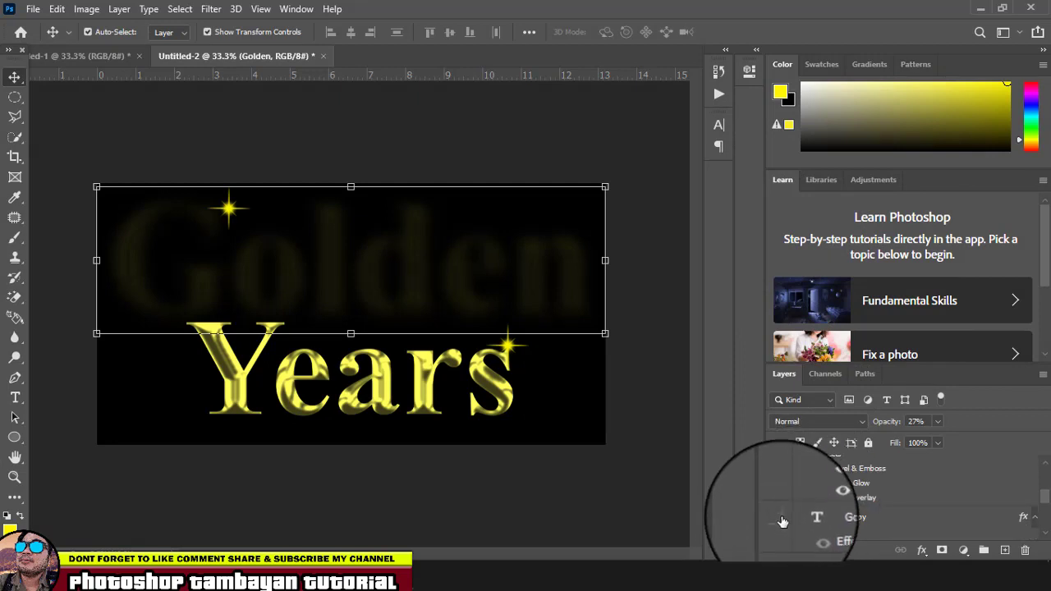
left_click(778, 520)
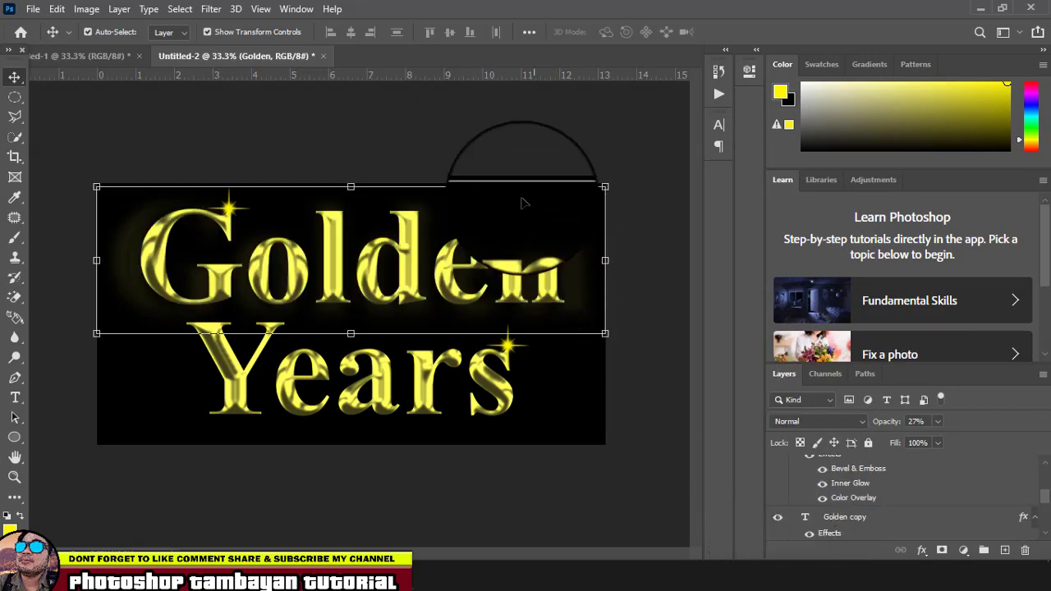
left_click_drag(509, 255, 602, 289)
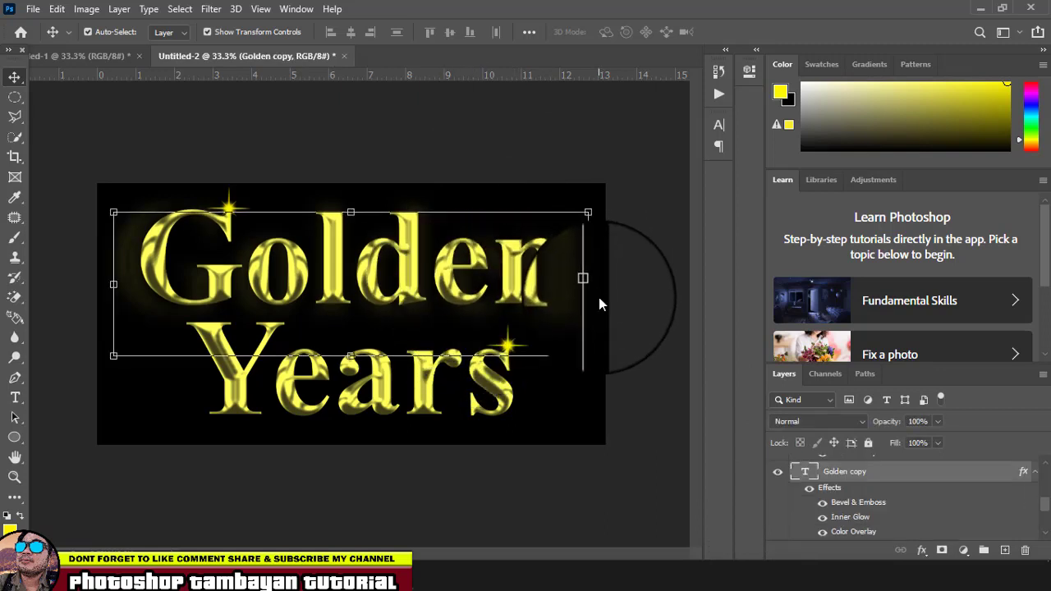
left_click_drag(239, 278, 254, 279)
key("ctrl+z")
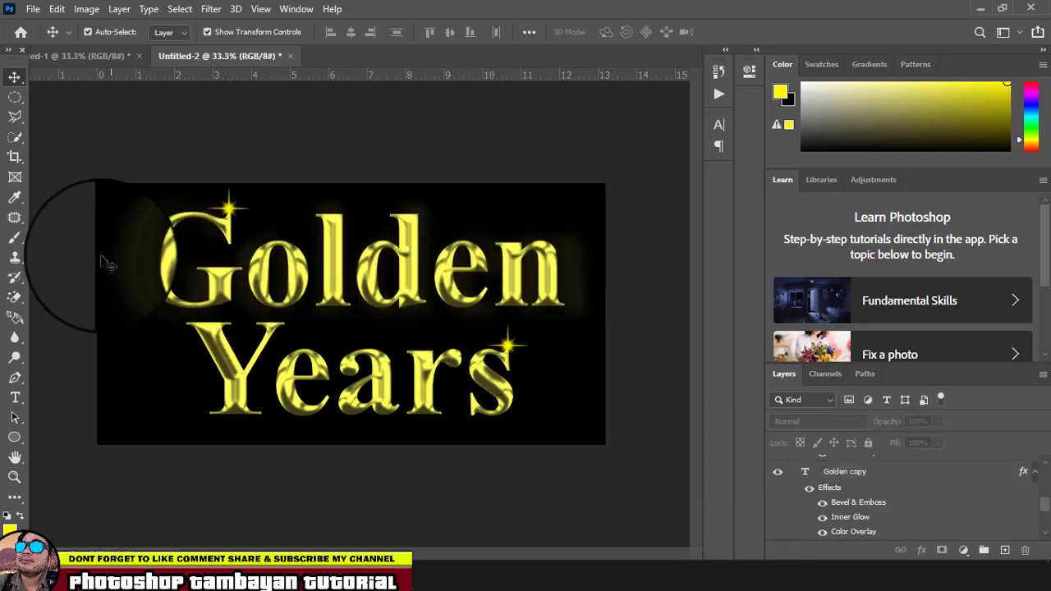
Raise the blurred Golden glow layer's opacity to brighten it behind the letters.
left_click(128, 250)
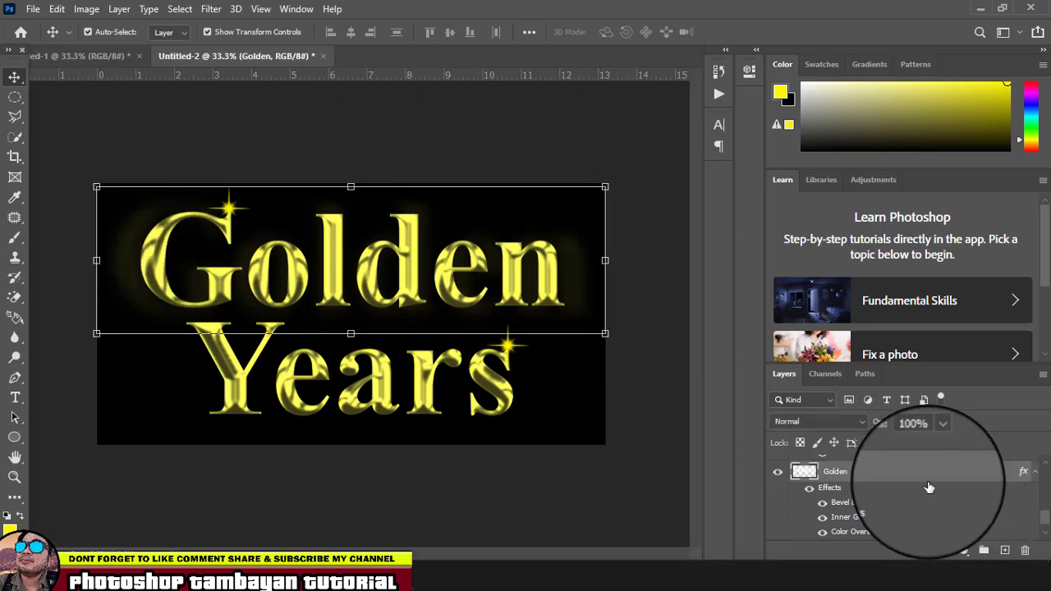
left_click(778, 473)
left_click(778, 474)
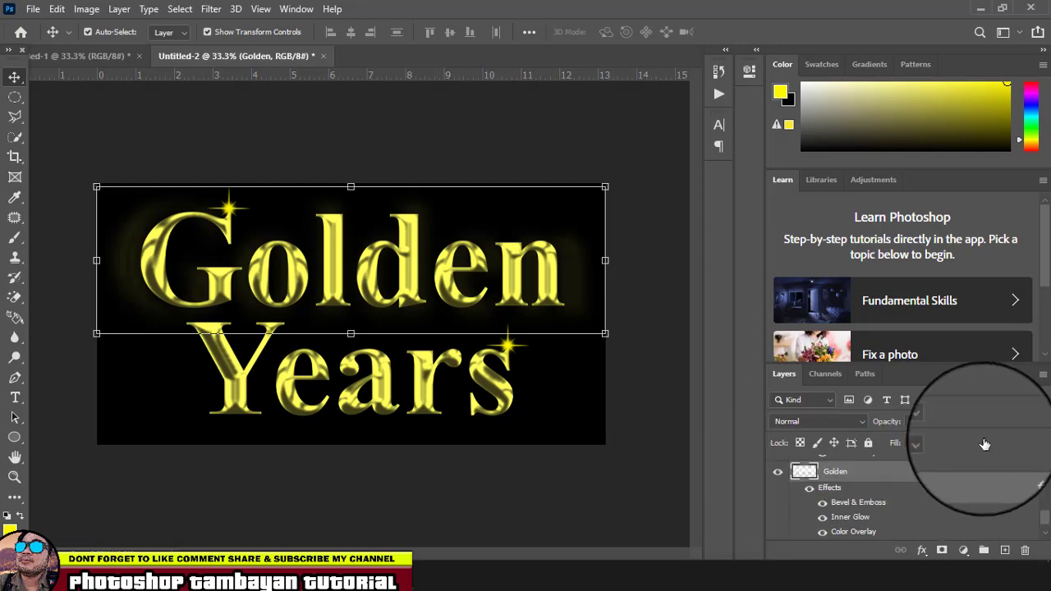
left_click(939, 421)
left_click_drag(945, 441, 967, 440)
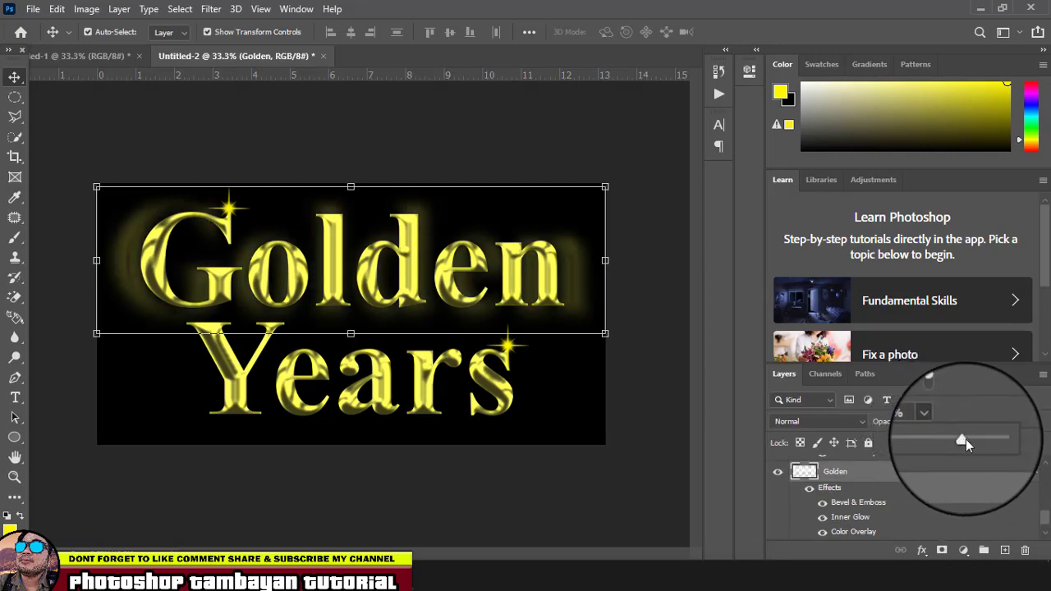
left_click(493, 152)
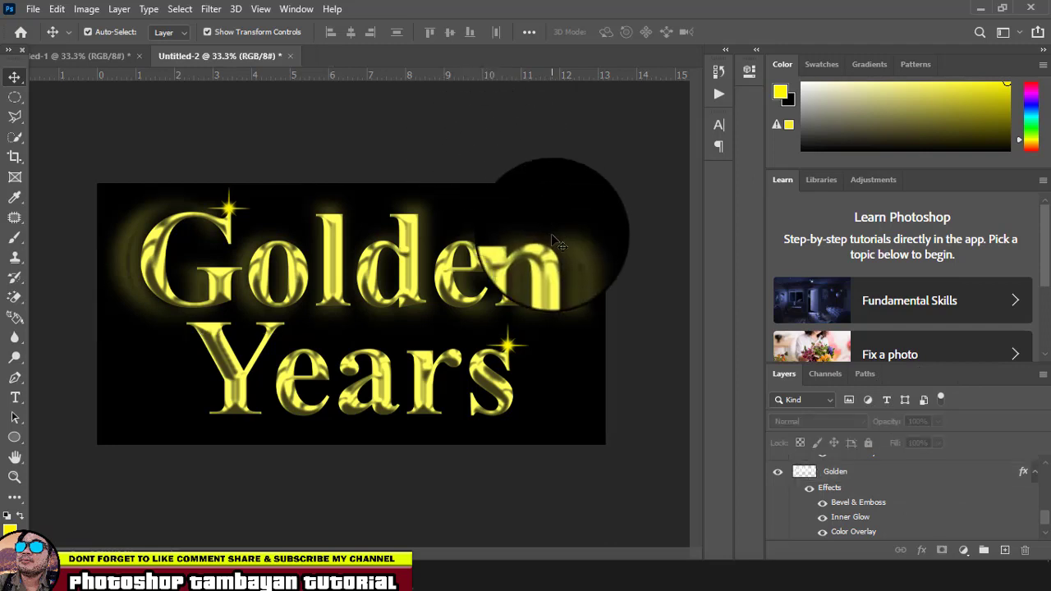
left_click(440, 396)
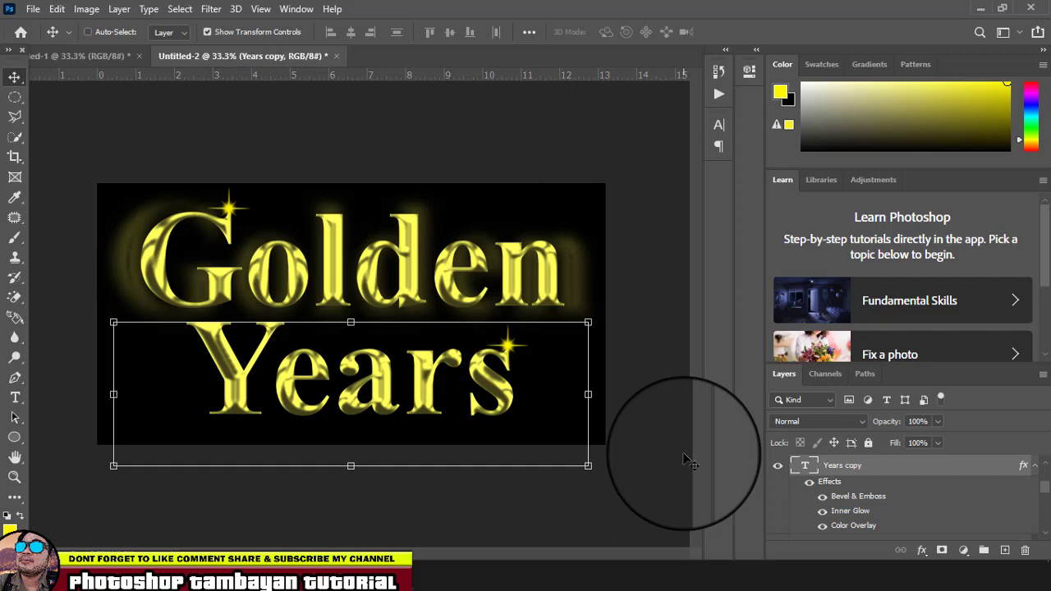
Duplicate the Years layer, check the Golden glow, and reselect the original Years layer.
key("ctrl")
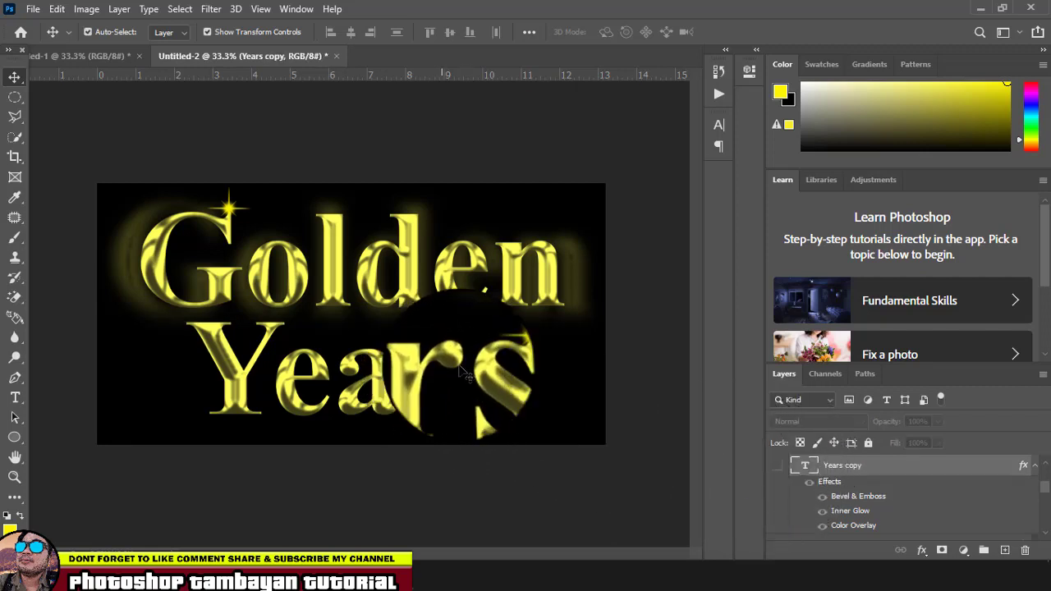
left_click(585, 305)
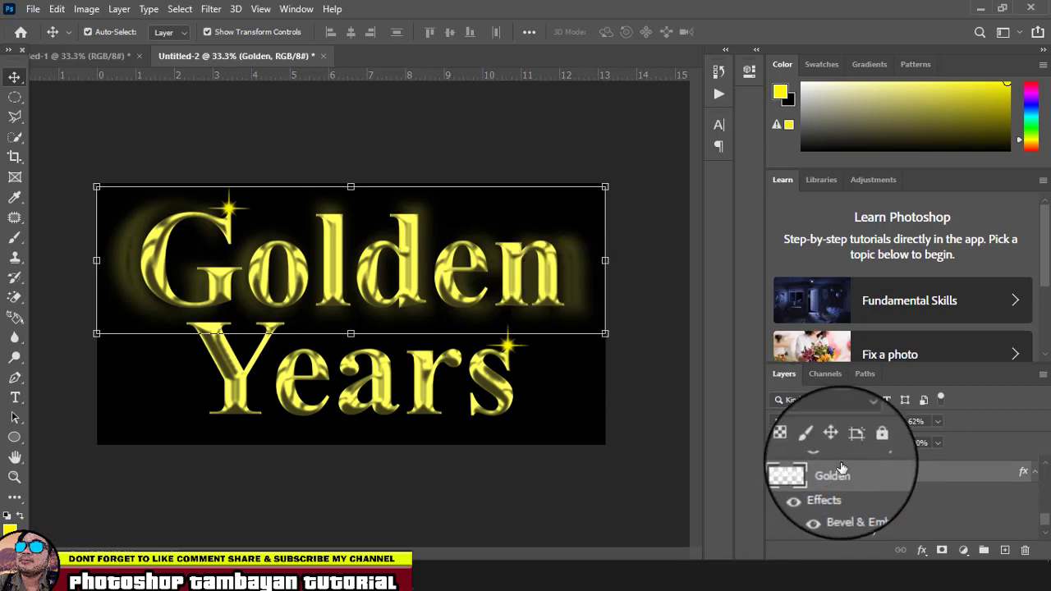
left_click(777, 474)
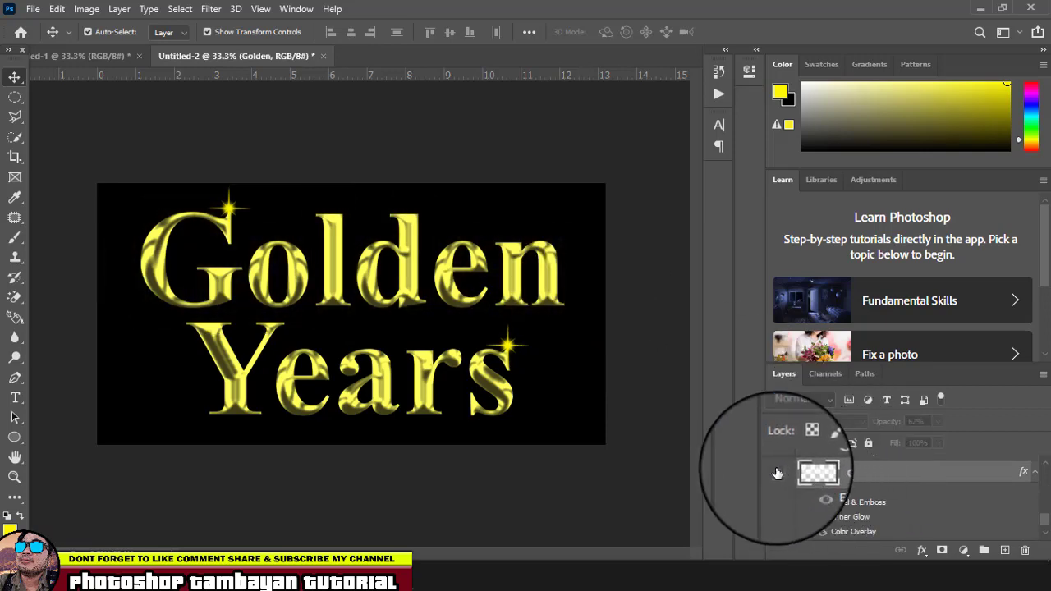
left_click(777, 473)
right_click(920, 474)
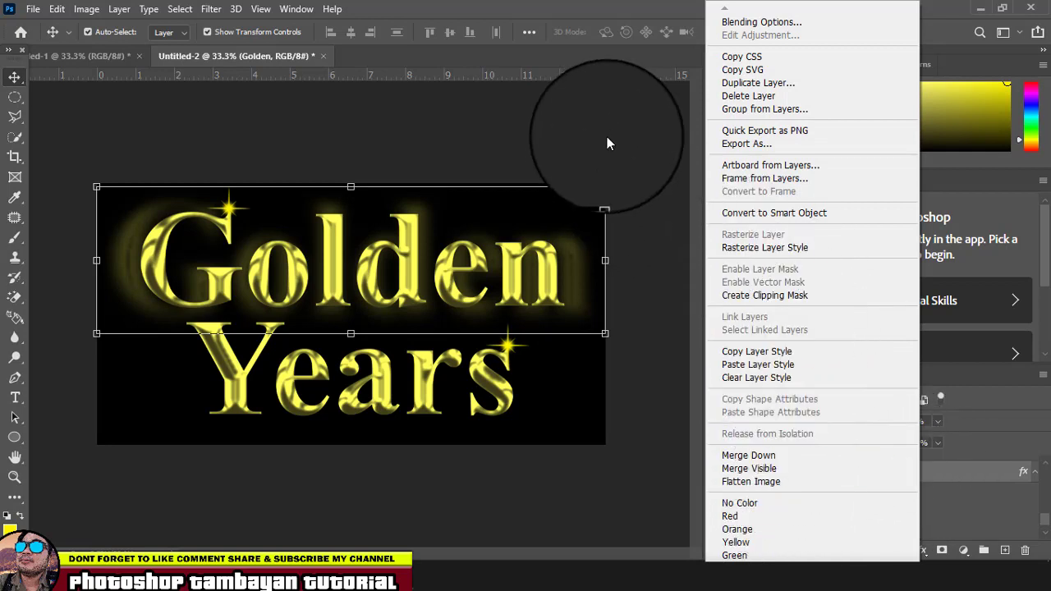
left_click(548, 201)
left_click(495, 403)
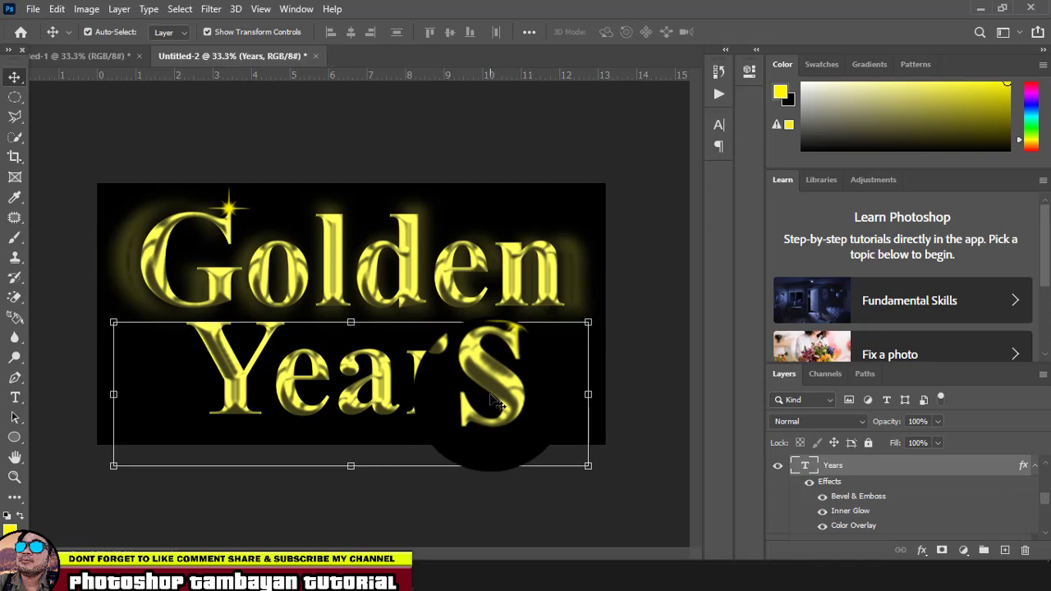
Reapply the last Gaussian Blur to the Years text and enlarge the blurred glow slightly.
left_click(212, 10)
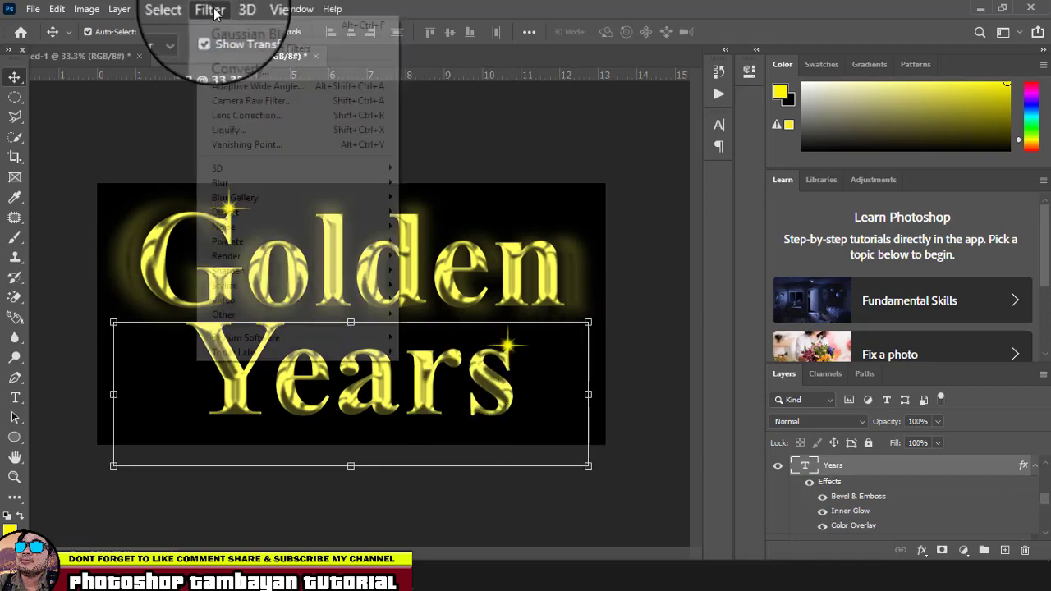
left_click(239, 26)
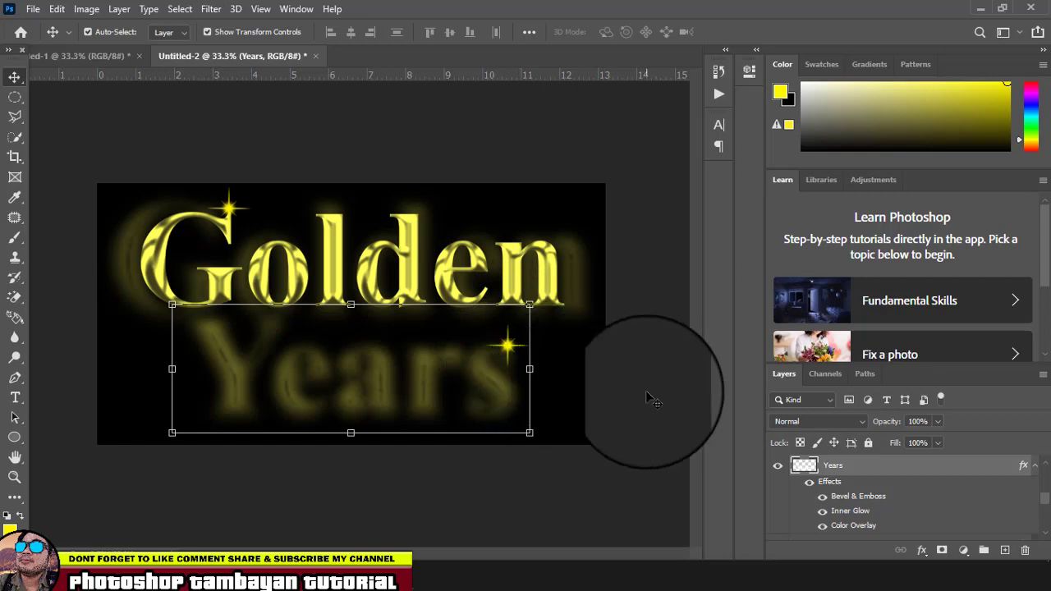
left_click(364, 401)
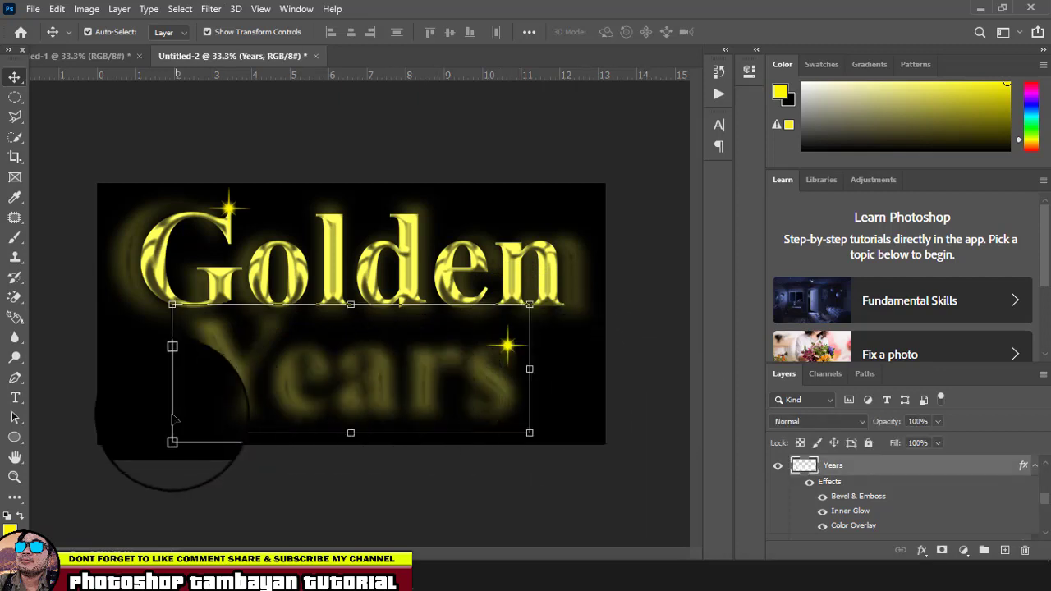
left_click_drag(173, 433, 150, 441)
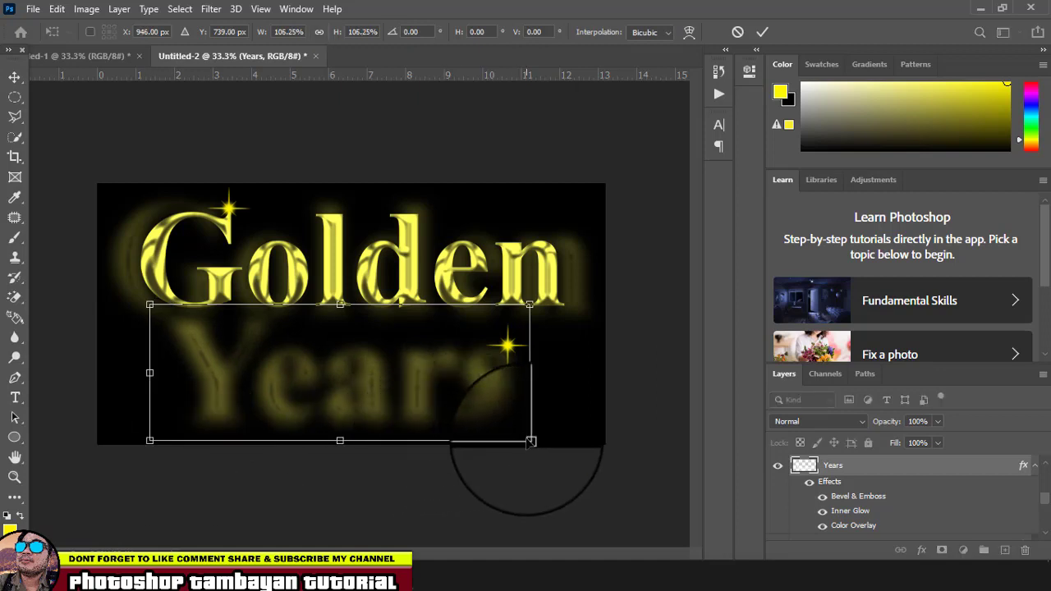
left_click_drag(530, 440, 576, 457)
key("Return")
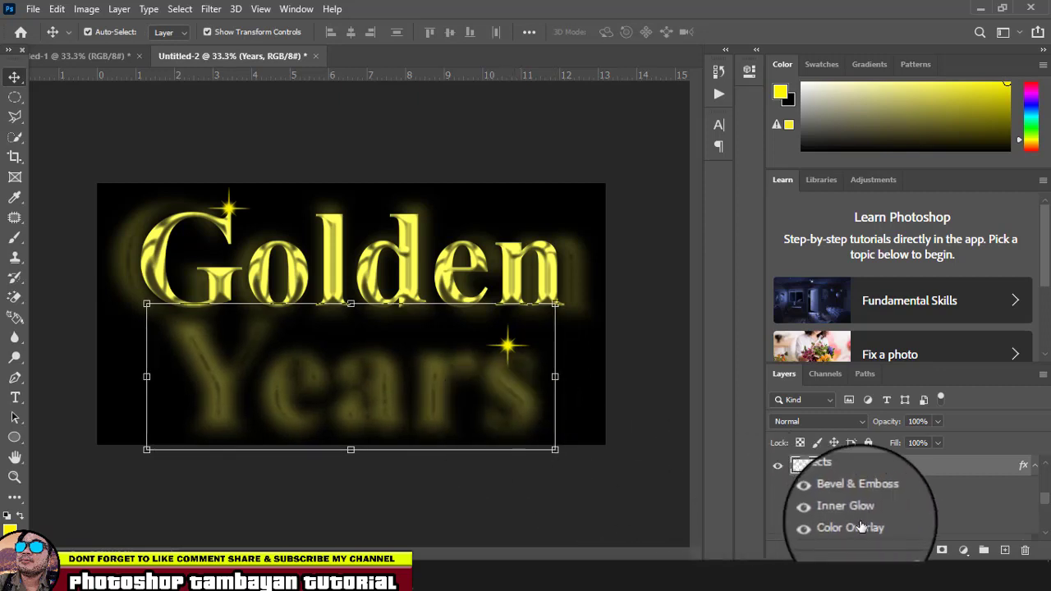
Make the crisp gold Years copy layer visible above its glow.
scroll(818, 497, "up", 1)
scroll(817, 497, "up", 2)
scroll(816, 500, "up", 2)
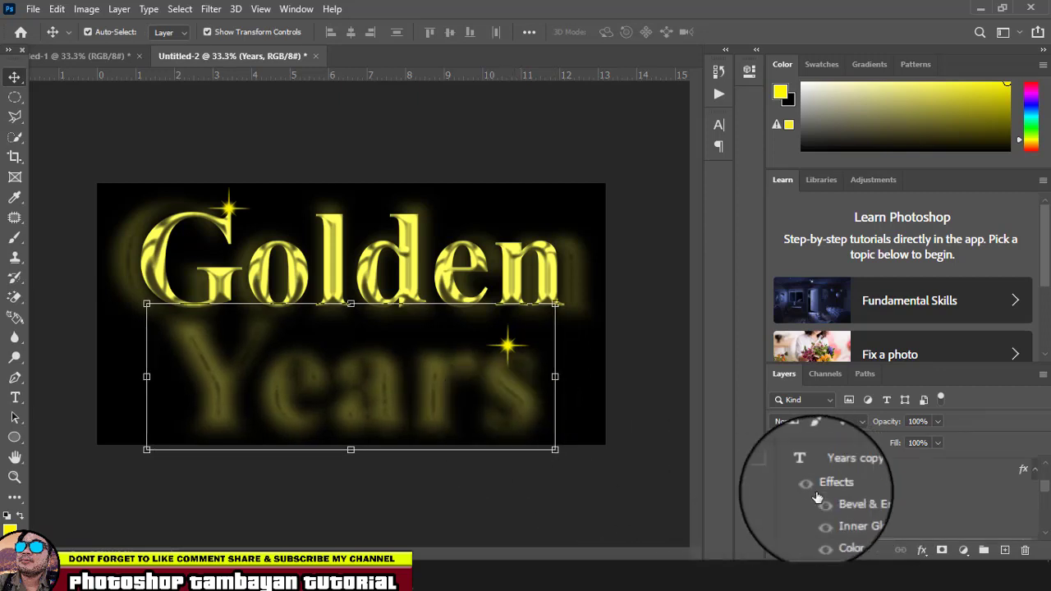
left_click(779, 472)
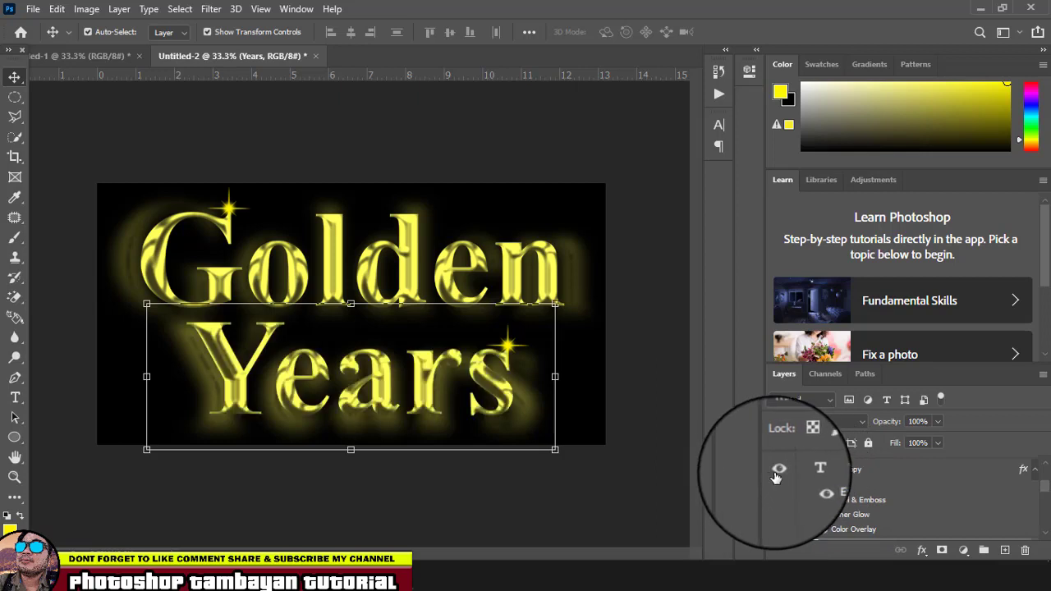